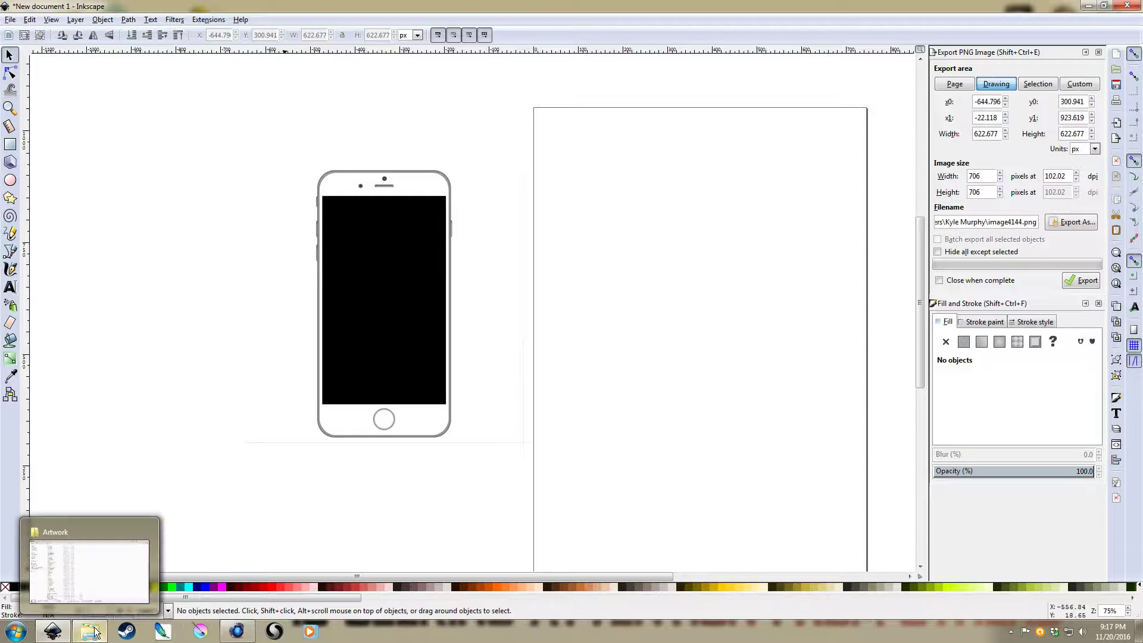
# Step: Check the iPhone reference picture in the web browser's image search and return to the Inkscape drawing
pyautogui.moveTo(54, 633)
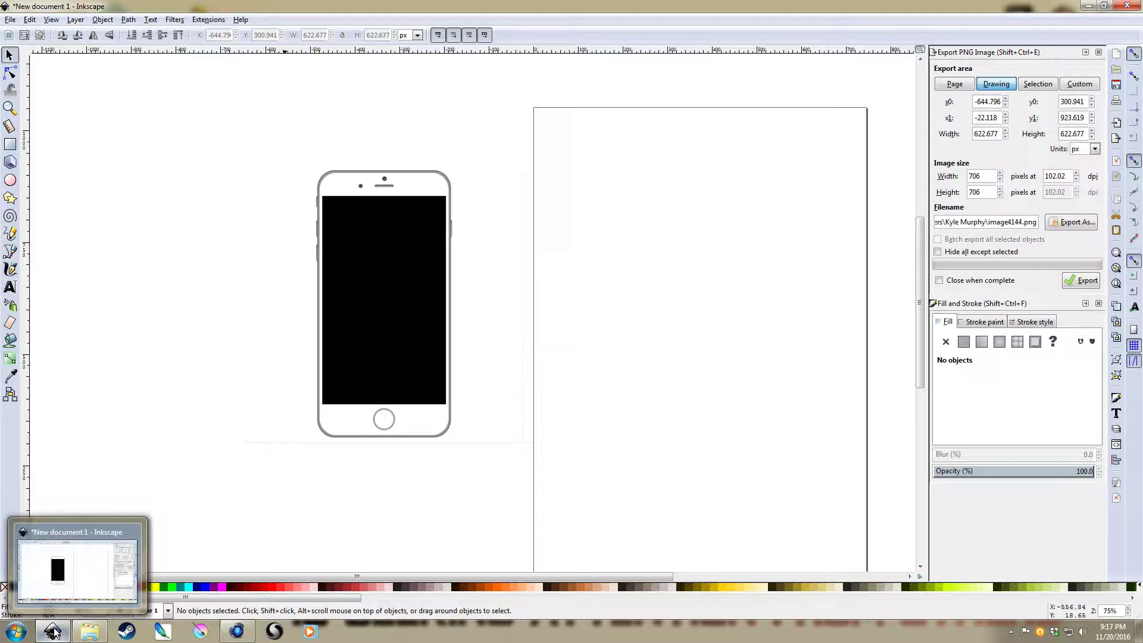
pyautogui.click(235, 632)
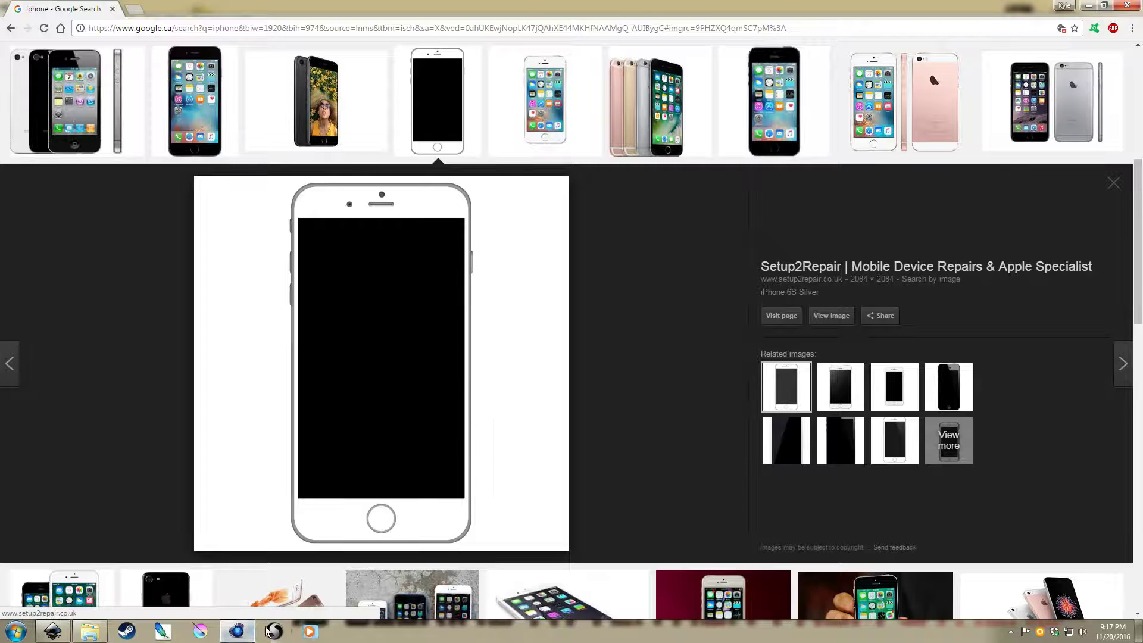
pyautogui.moveTo(241, 631)
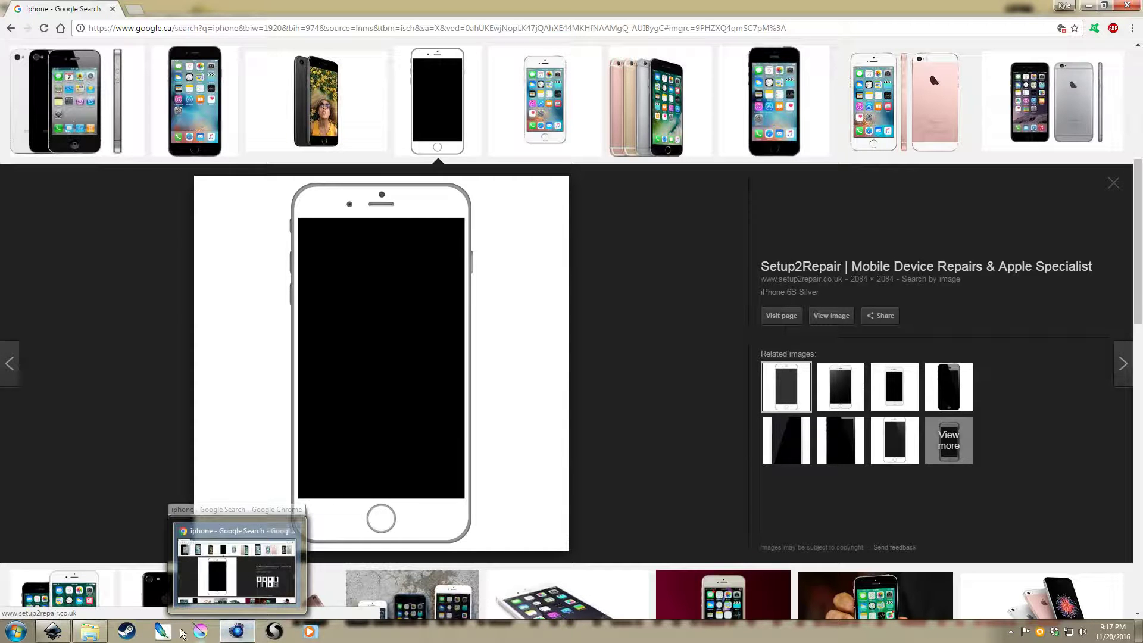
pyautogui.click(52, 632)
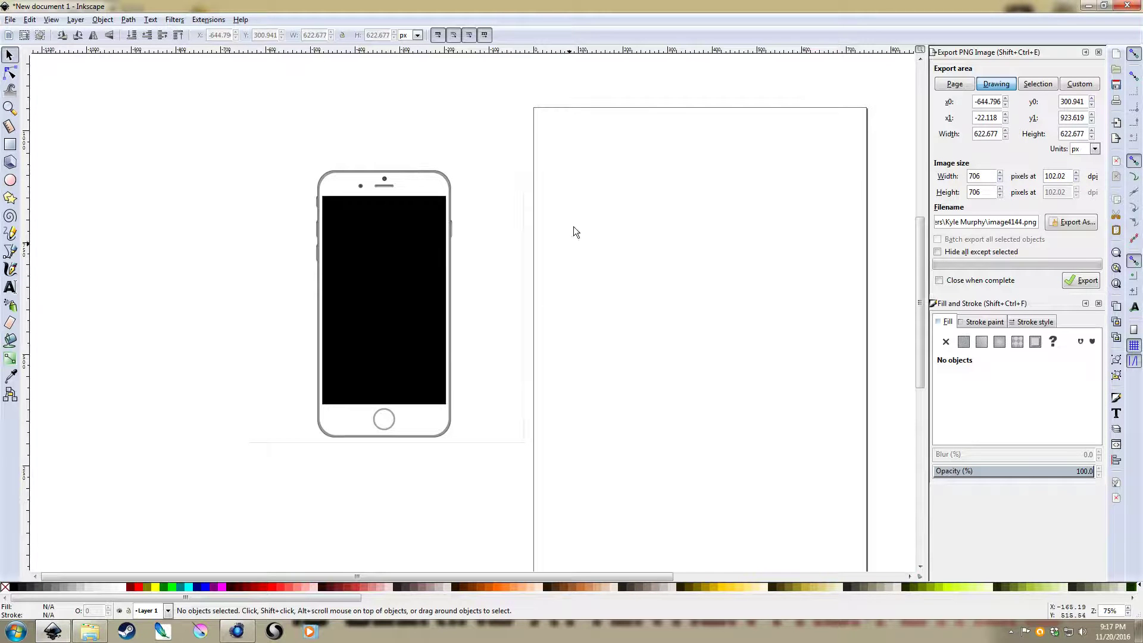
# Step: Draw a dark rectangle about 338 × 611 px on the page beside the phone reference image
pyautogui.moveTo(577, 229); pyautogui.dragTo(498, 230)
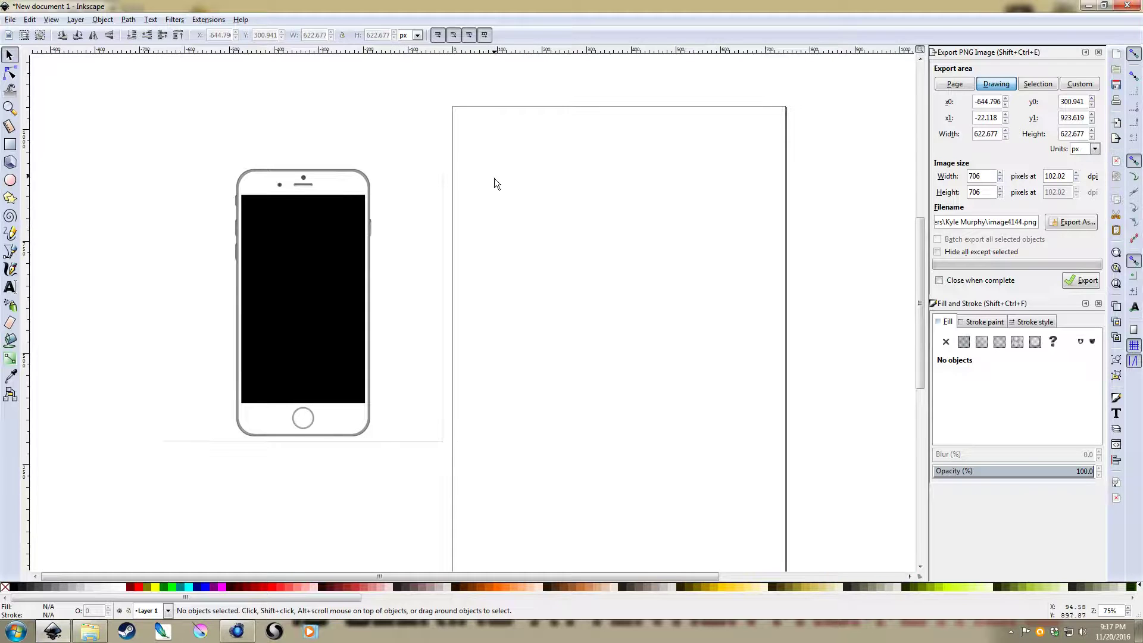
pyautogui.press('r')
pyautogui.moveTo(488, 165)
pyautogui.mouseDown()
pyautogui.moveTo(526, 196)
pyautogui.moveTo(625, 367)
pyautogui.moveTo(612, 408)
pyautogui.moveTo(639, 438)
pyautogui.mouseUp()
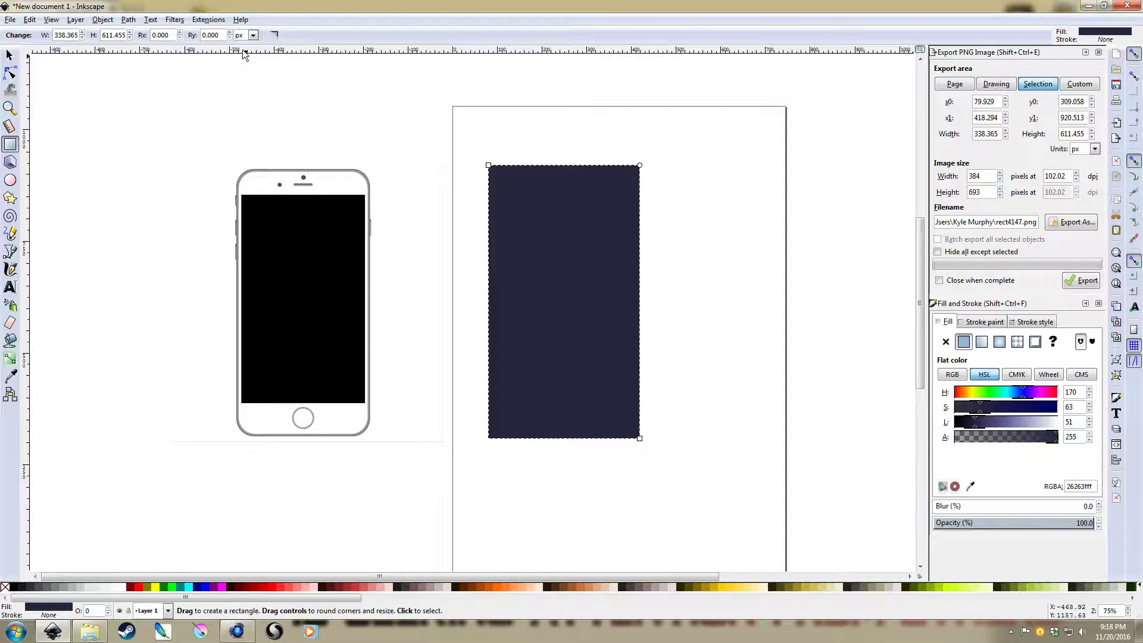
# Step: Round the rectangle's corners with horizontal and vertical radii of 35 px
pyautogui.moveTo(173, 35); pyautogui.dragTo(91, 37)
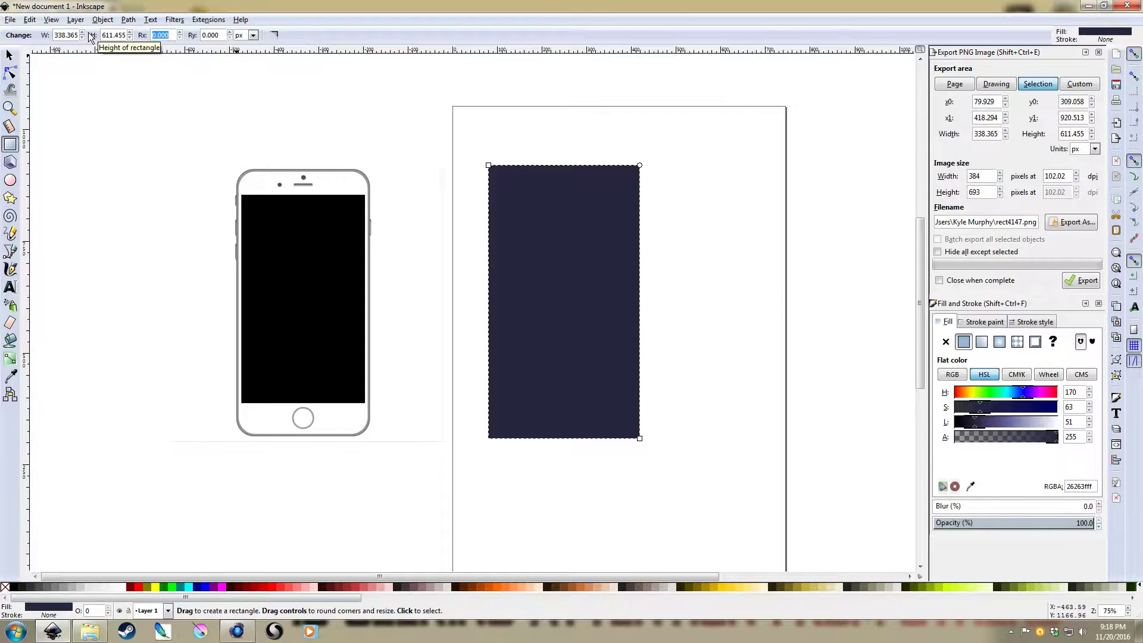
pyautogui.write('35')
pyautogui.press('Tab')
pyautogui.write('35')
pyautogui.press('Return')
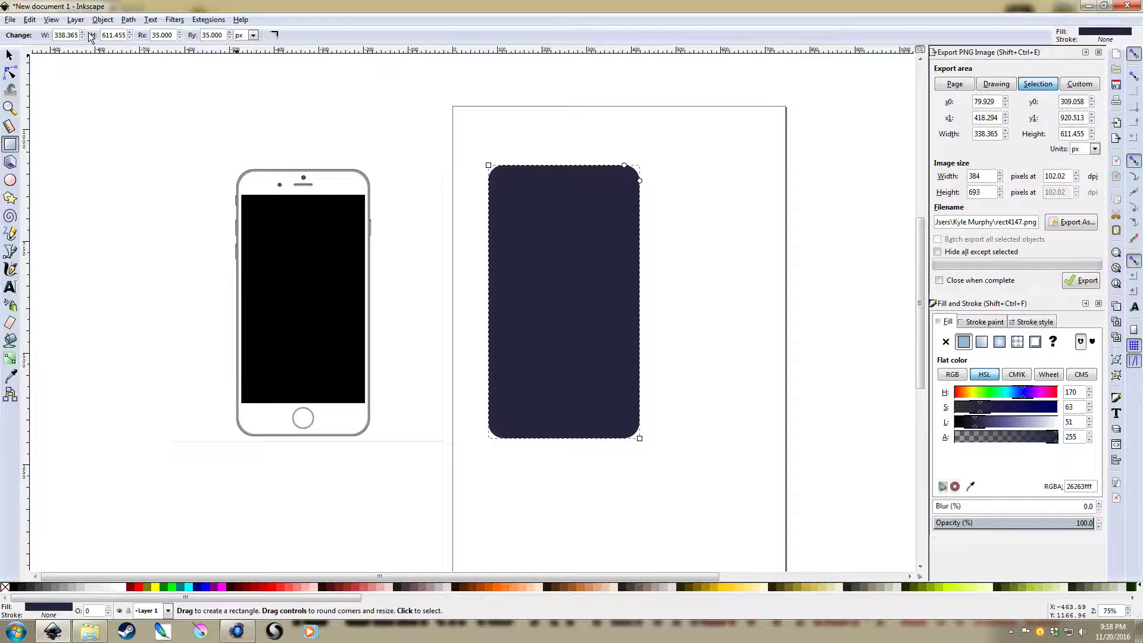
# Step: Move the rounded rectangle to about X 120, Y 320 px and narrow it to about 322 px wide
pyautogui.click(10, 55)
pyautogui.click(419, 160)
pyautogui.moveTo(563, 246)
pyautogui.mouseDown()
pyautogui.moveTo(304, 248)
pyautogui.moveTo(553, 250)
pyautogui.moveTo(576, 239)
pyautogui.mouseUp()
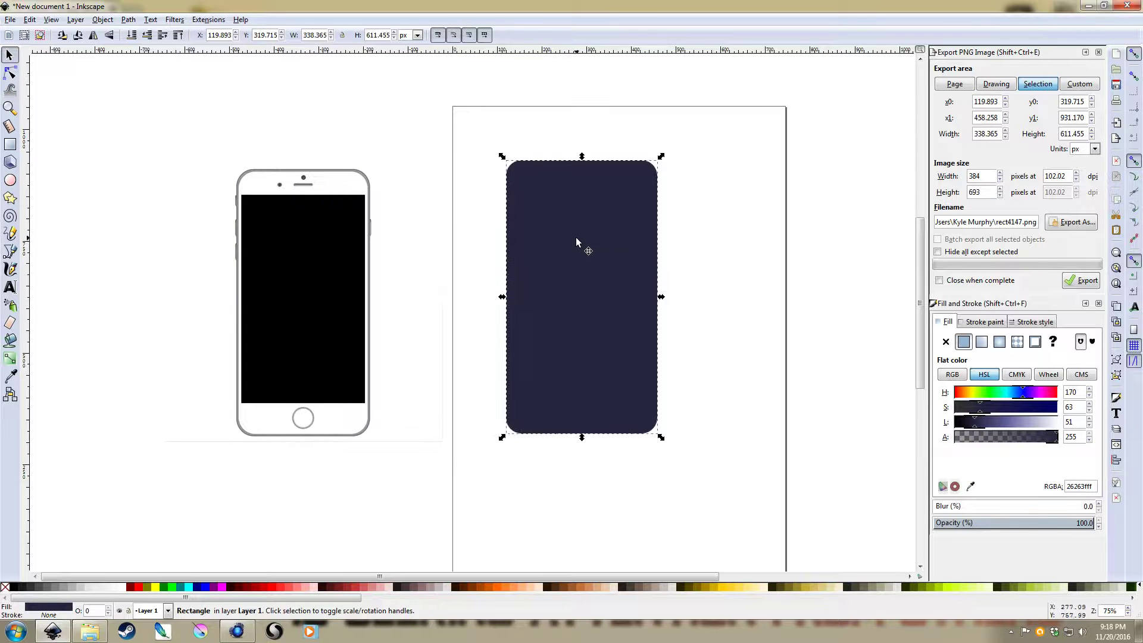
pyautogui.moveTo(665, 297); pyautogui.dragTo(655, 296)
pyautogui.click(714, 240)
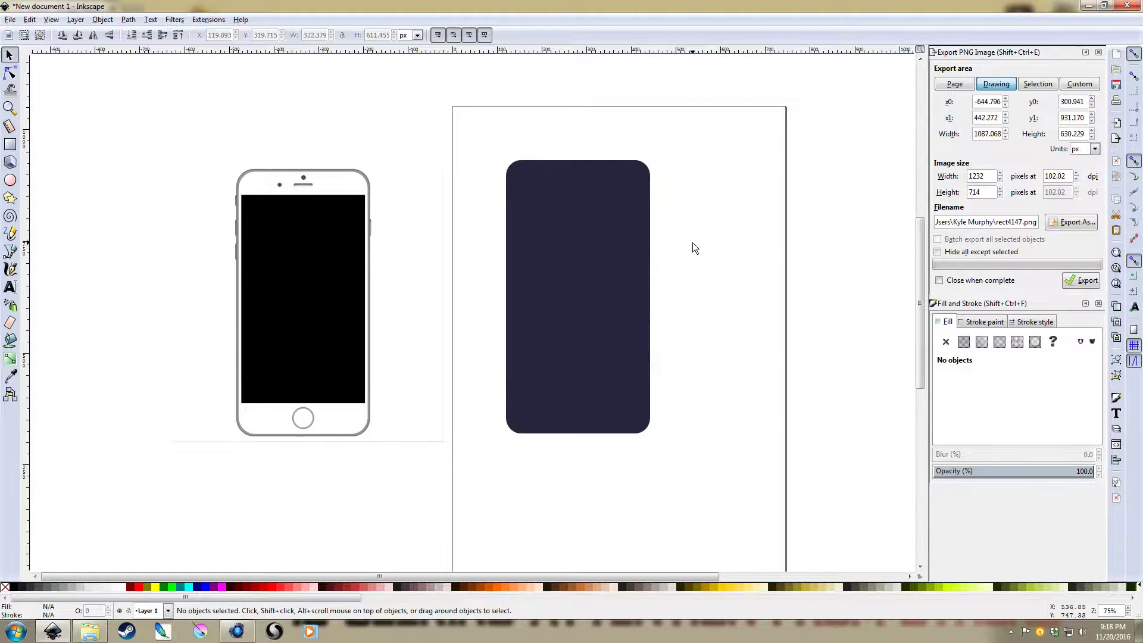
pyautogui.moveTo(691, 248); pyautogui.dragTo(725, 237)
# Step: Set the rectangle's horizontal and vertical corner radii to 38 px and move it to about X 93, Y 313 px
pyautogui.click(669, 228)
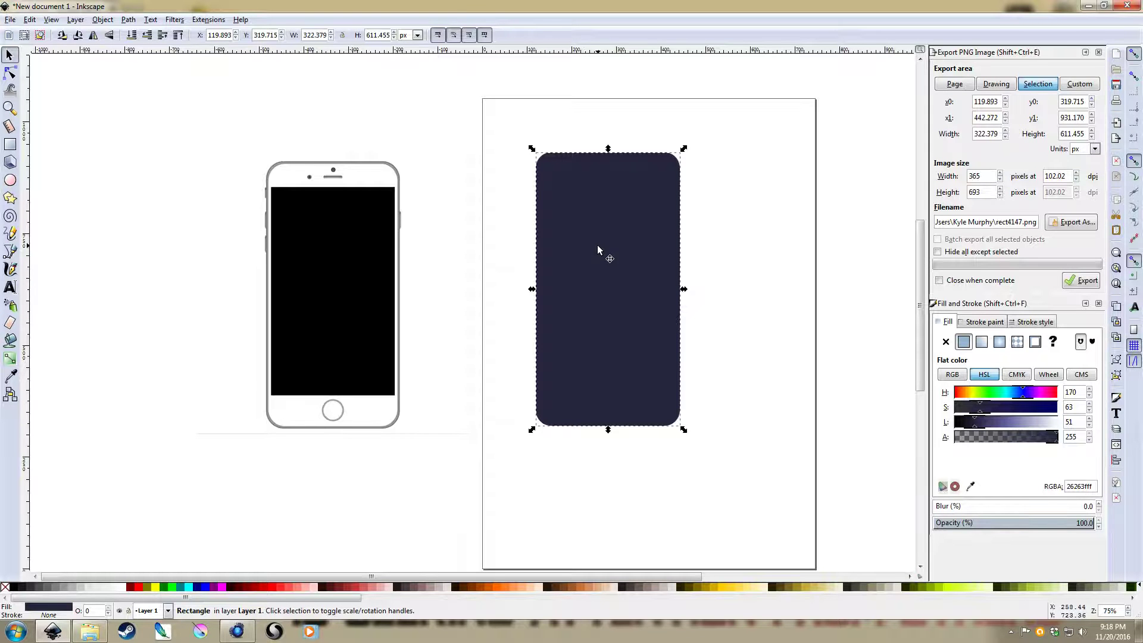
pyautogui.press('r')
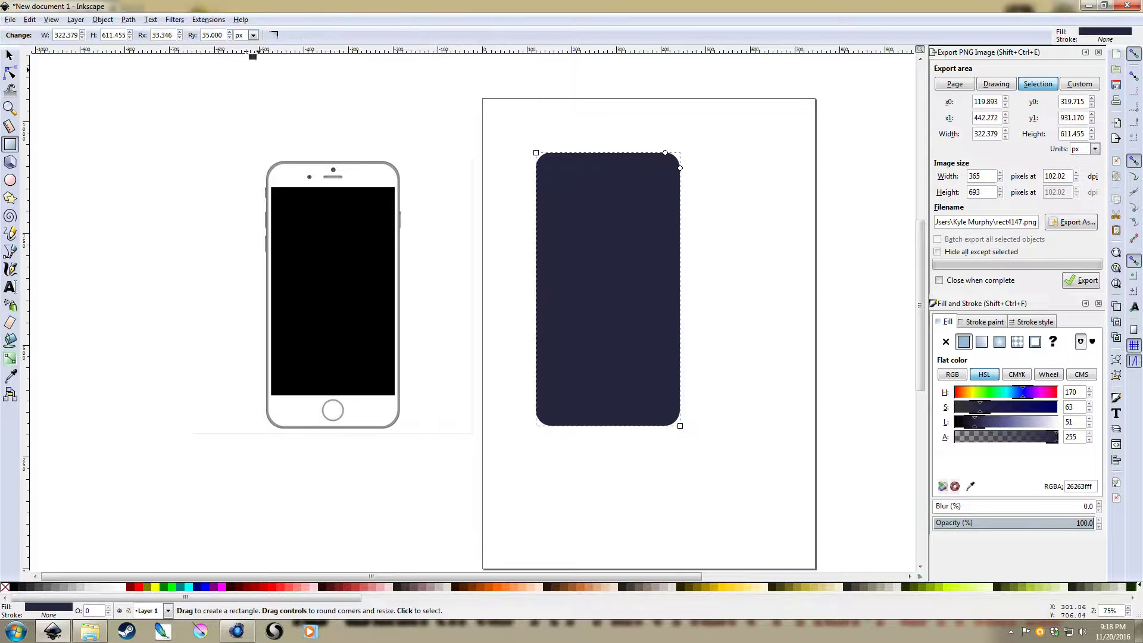
pyautogui.doubleClick(172, 36)
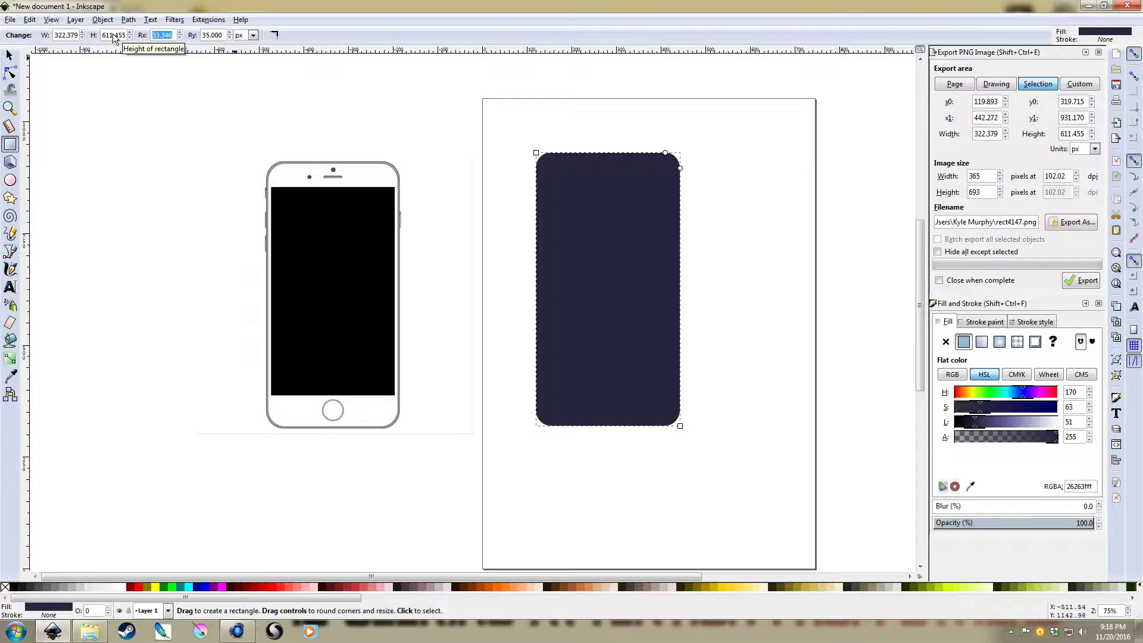
pyautogui.write('38')
pyautogui.press('Tab')
pyautogui.write('38')
pyautogui.press('Return')
pyautogui.click(9, 55)
pyautogui.press('Escape')
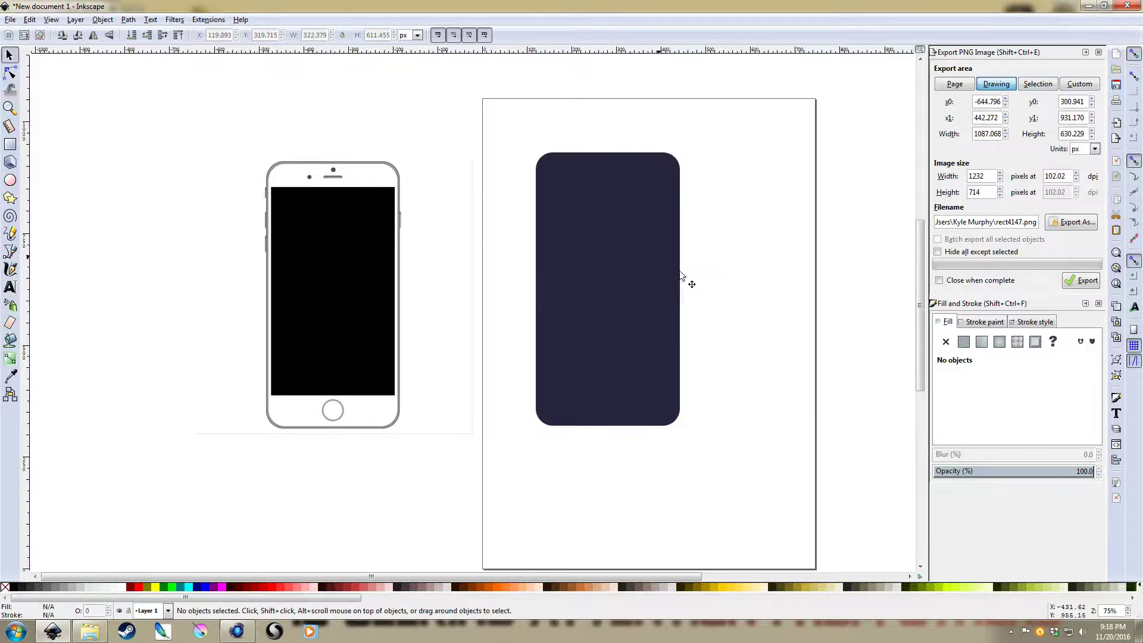
pyautogui.moveTo(629, 281); pyautogui.dragTo(612, 285)
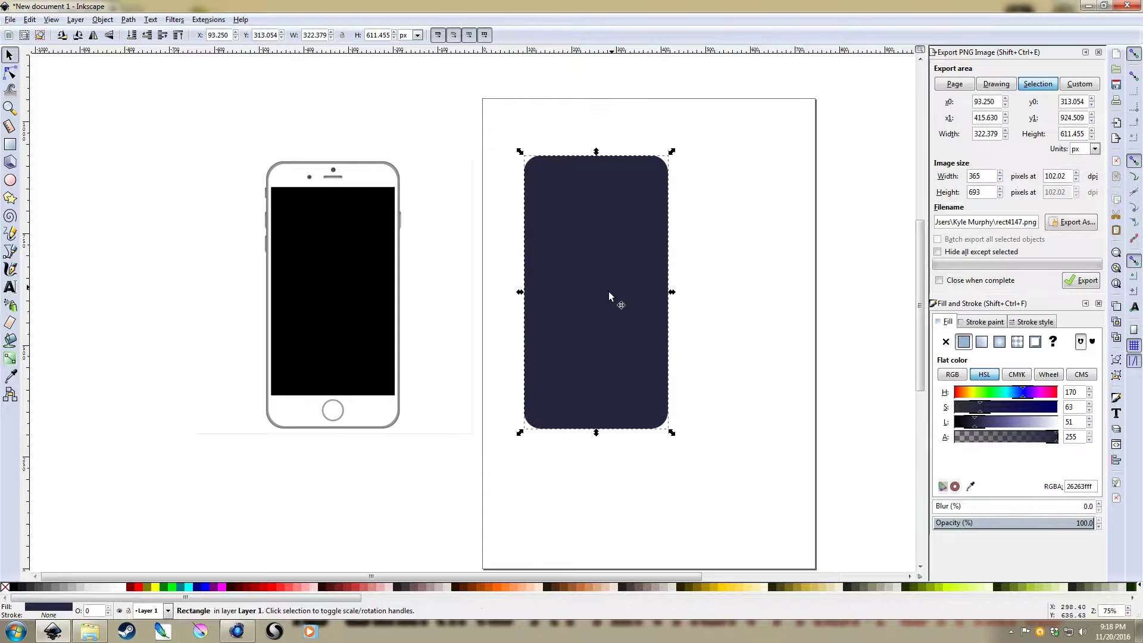
pyautogui.click(730, 308)
# Step: Examine the rounded upper corners and grey edge of the phone reference image up close
pyautogui.keyDown('ctrl'); pyautogui.scroll(4, 335, 276); pyautogui.keyUp('ctrl')
pyautogui.keyDown('ctrl'); pyautogui.scroll(-1, 578, 251); pyautogui.keyUp('ctrl')
pyautogui.moveTo(578, 251); pyautogui.dragTo(599, 285)
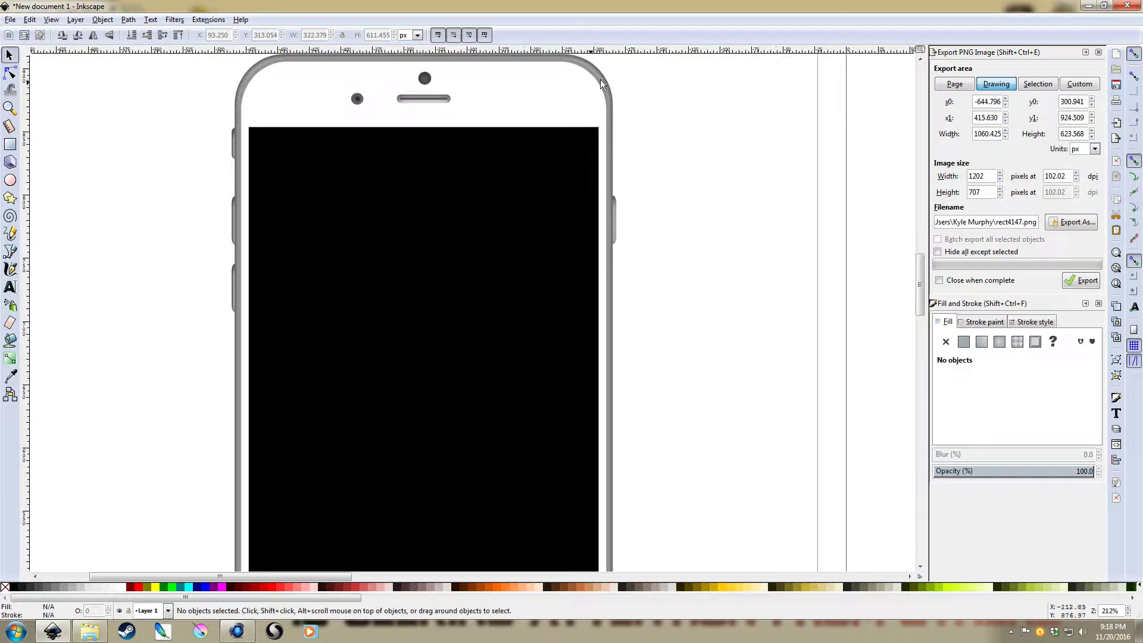
pyautogui.moveTo(624, 132); pyautogui.dragTo(631, 180)
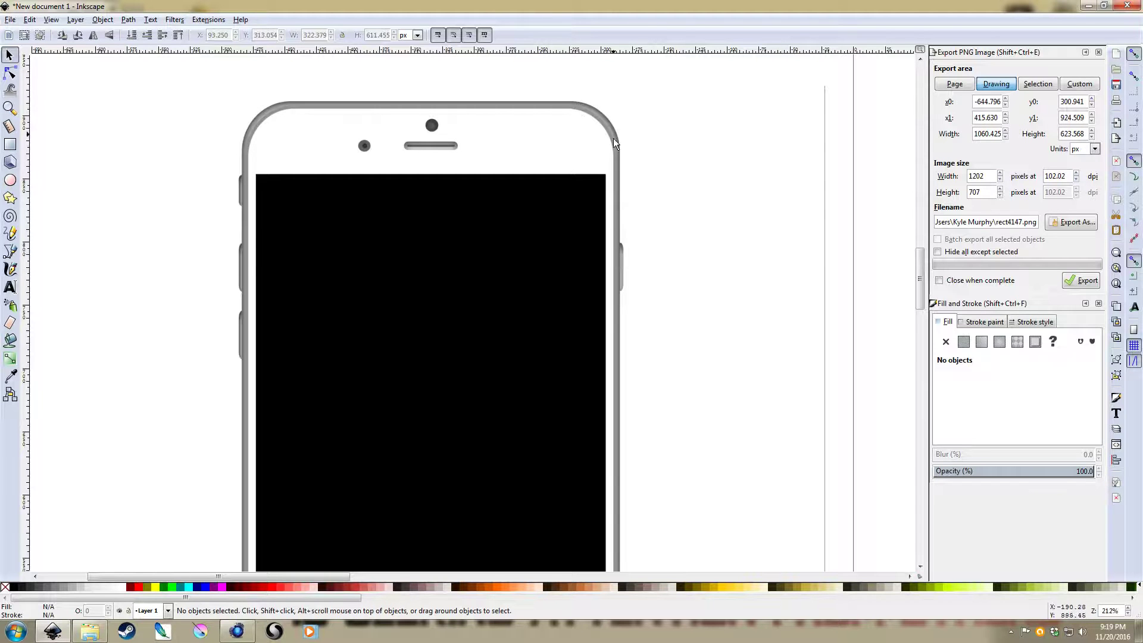
pyautogui.scroll(-1, 812, 240)
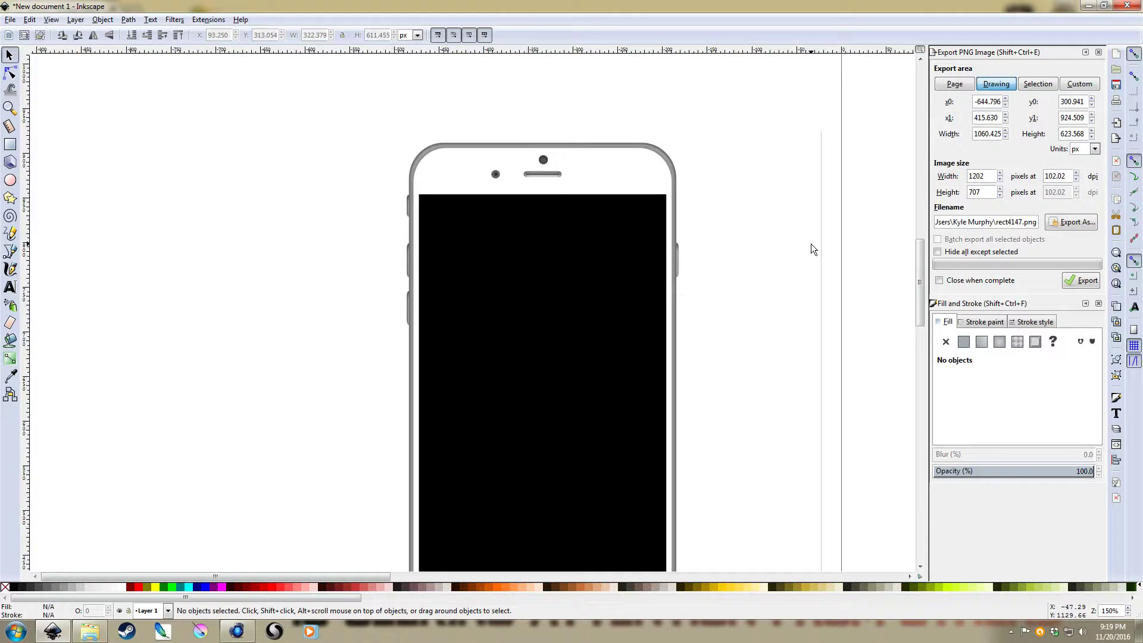
pyautogui.moveTo(810, 243); pyautogui.dragTo(468, 217)
pyautogui.moveTo(839, 276); pyautogui.dragTo(652, 257)
pyautogui.scroll(-2, 602, 258)
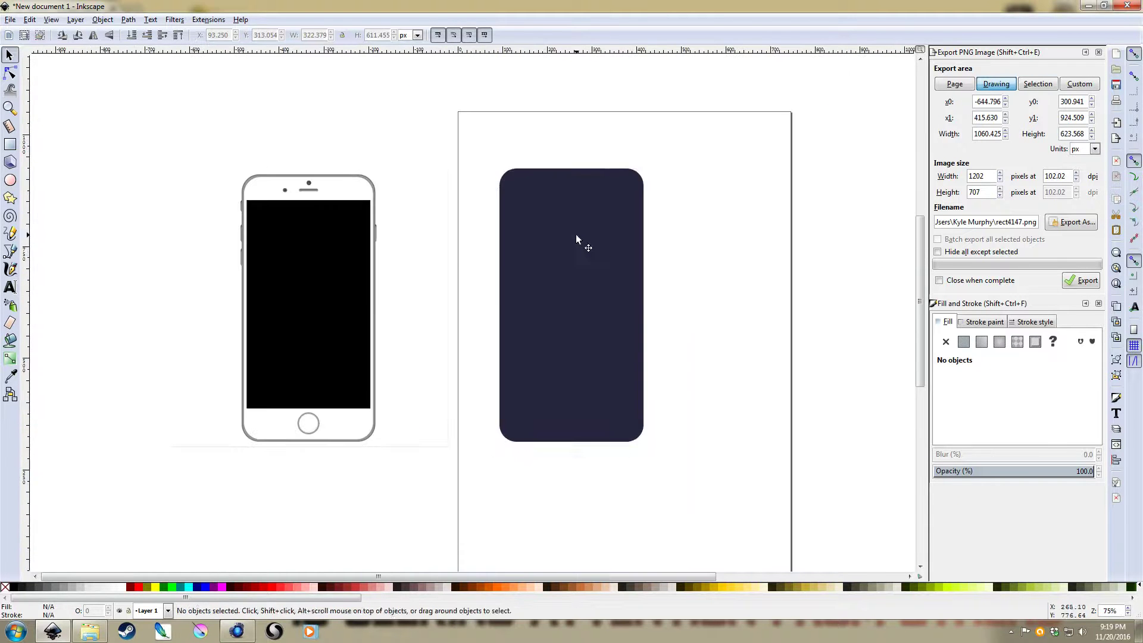
# Step: Reduce the saturation of the rounded rectangle's fill to 23 for a more neutral dark grey
pyautogui.click(583, 244)
pyautogui.scroll(1, 767, 280)
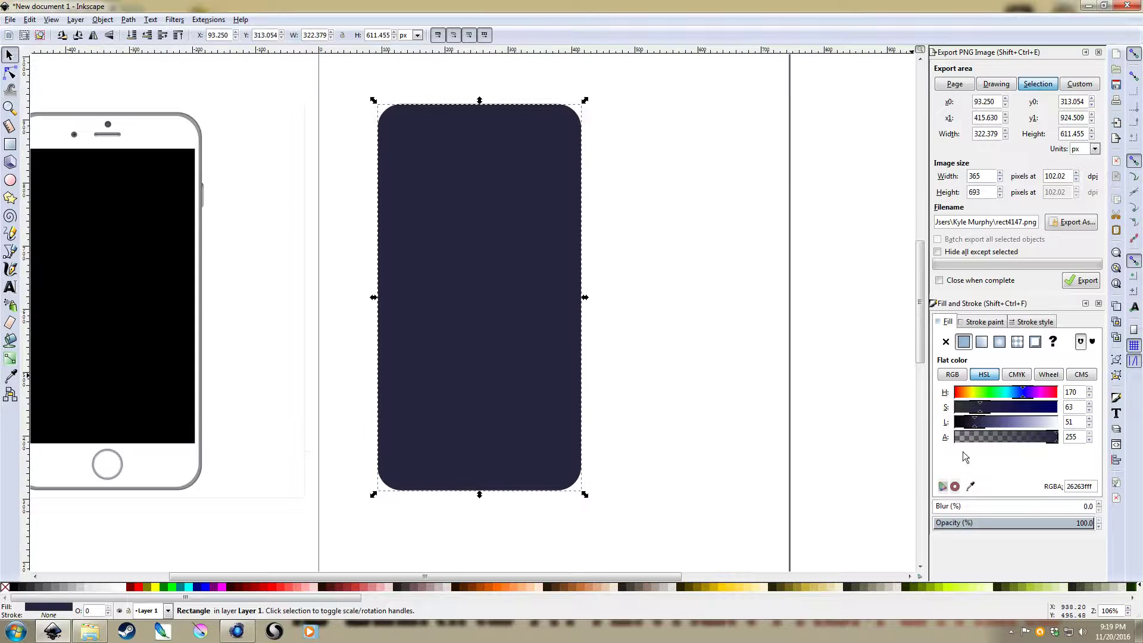
pyautogui.click(964, 412)
pyautogui.click(690, 295)
pyautogui.moveTo(691, 295); pyautogui.dragTo(836, 343)
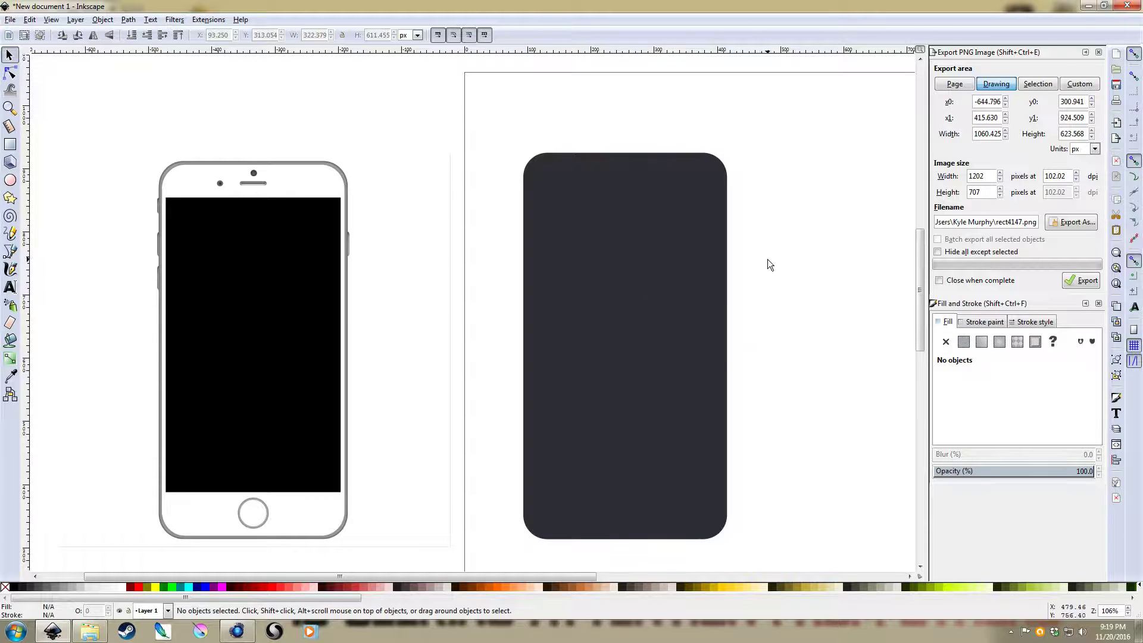
# Step: Duplicate the rounded rectangle and shrink the copy about its centre to about 315 × 606 px
pyautogui.click(637, 261)
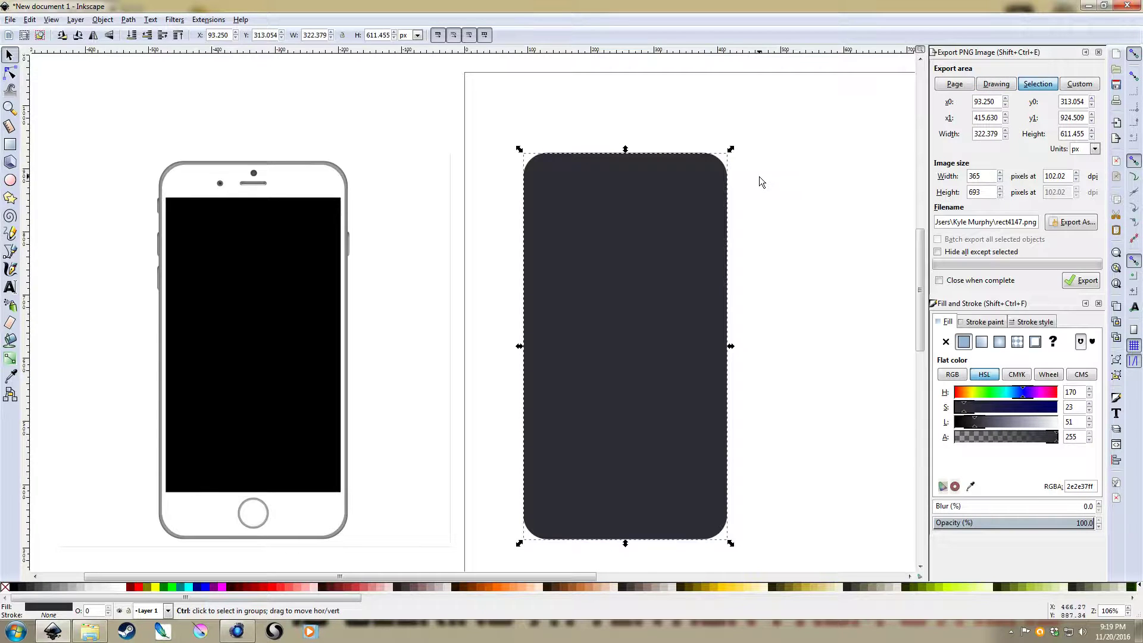
pyautogui.hotkey('ctrl', 'd')
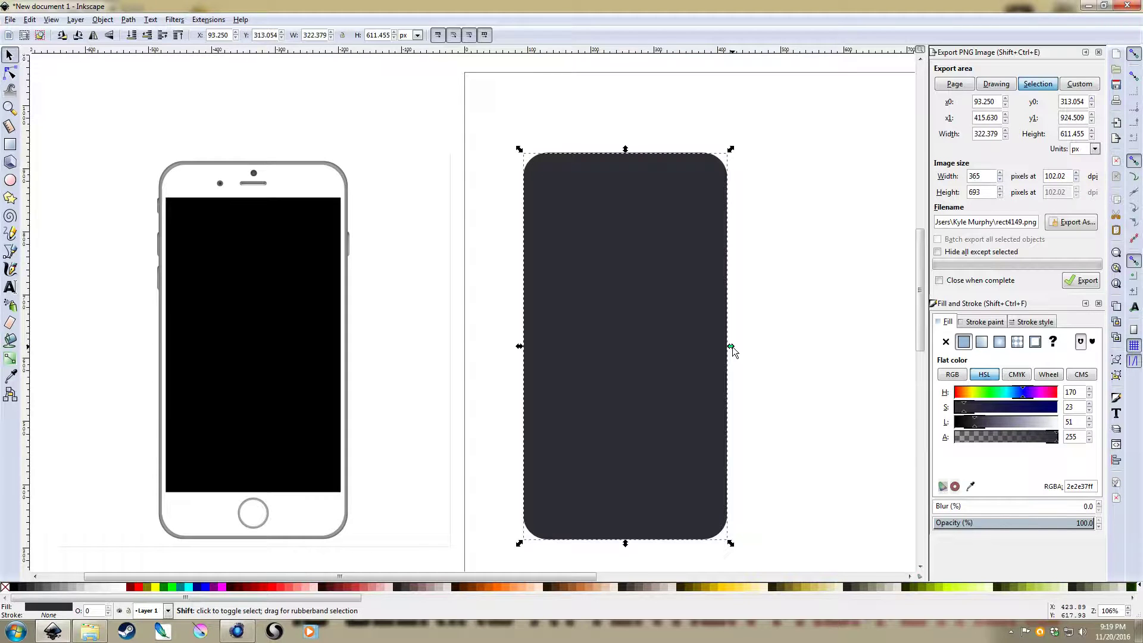
pyautogui.moveTo(732, 347); pyautogui.dragTo(730, 346)
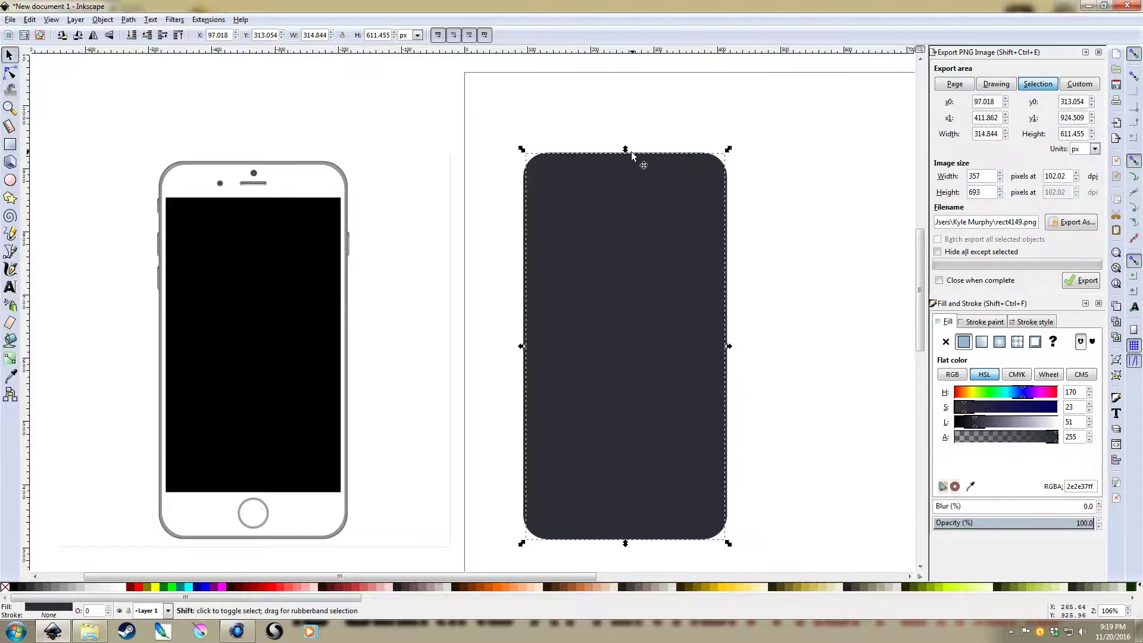
pyautogui.moveTo(626, 148); pyautogui.dragTo(626, 150)
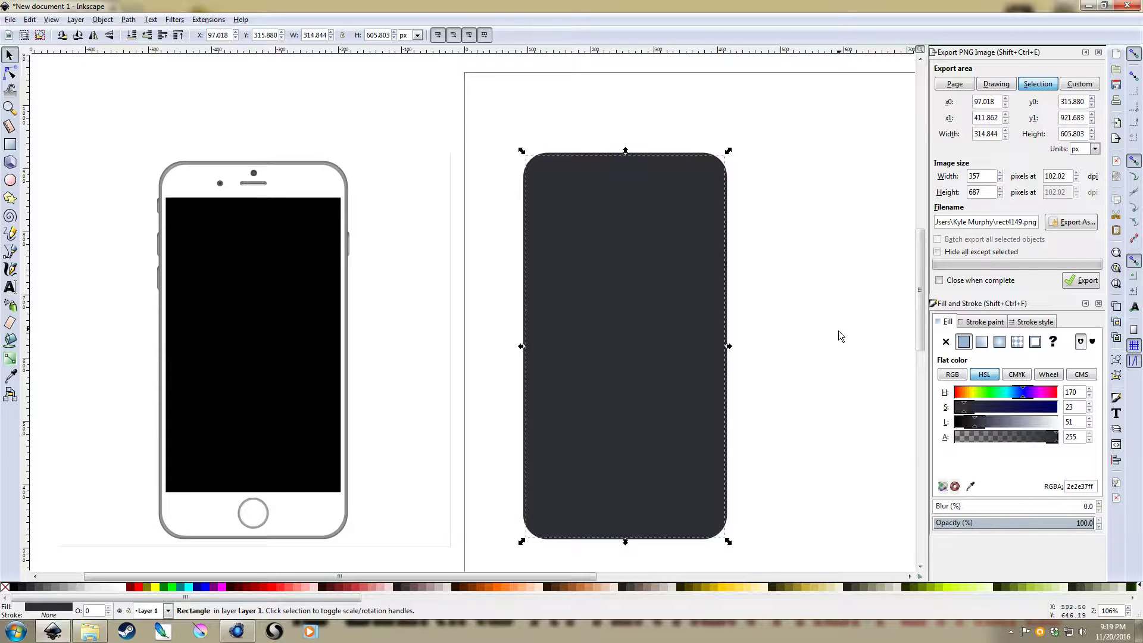
# Step: Raise the inner rectangle's fill lightness to 85 and compare its rim with the reference phone's edge
pyautogui.click(989, 422)
pyautogui.click(802, 380)
pyautogui.moveTo(612, 362); pyautogui.dragTo(790, 389)
pyautogui.scroll(5, 460, 171)
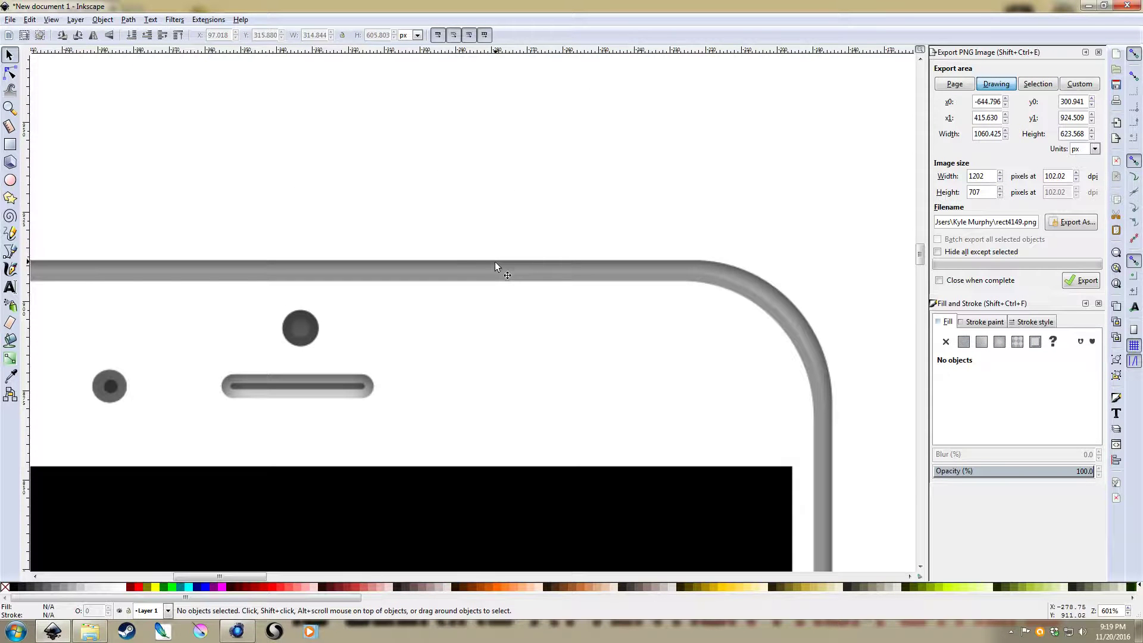
pyautogui.scroll(-3, 717, 377)
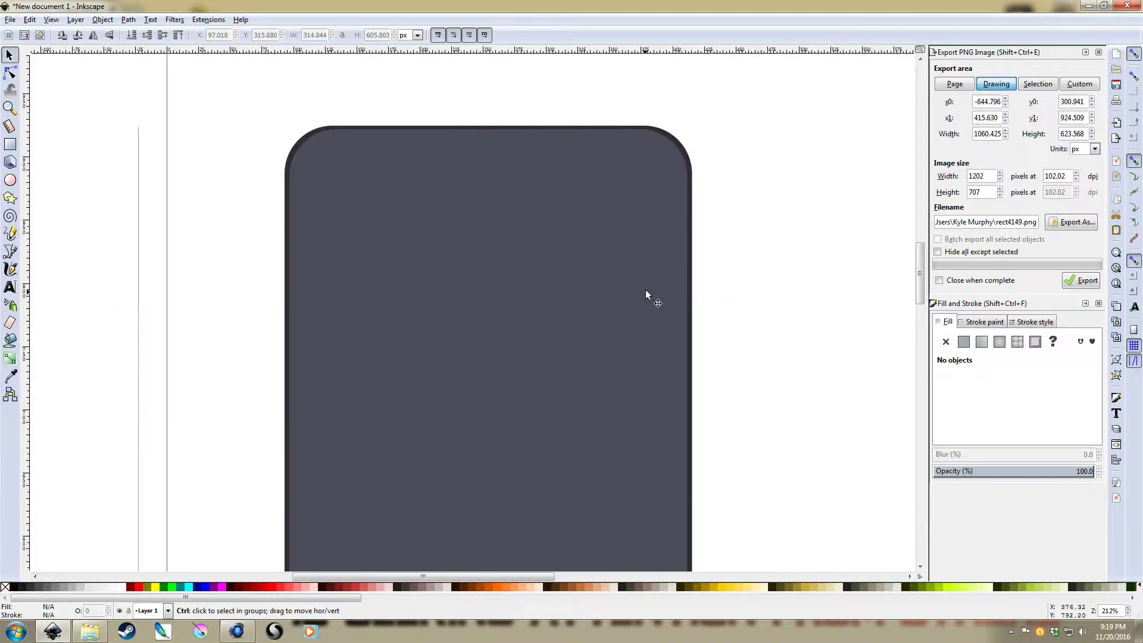
pyautogui.scroll(-2, 643, 292)
pyautogui.scroll(1, 652, 304)
# Step: Duplicate the lighter inner rectangle and shrink the copy about its centre to about 310 × 598 px
pyautogui.moveTo(653, 304); pyautogui.dragTo(725, 259)
pyautogui.click(669, 208)
pyautogui.moveTo(44, 145); pyautogui.dragTo(205, 170)
pyautogui.moveTo(583, 327); pyautogui.dragTo(368, 289)
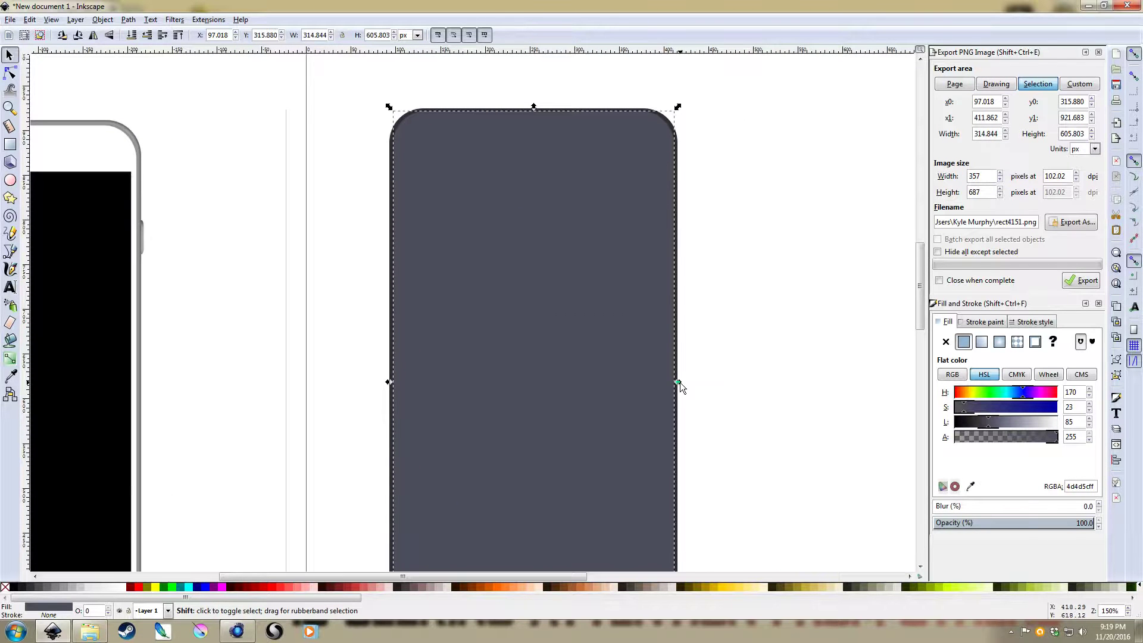
pyautogui.moveTo(679, 382); pyautogui.dragTo(671, 382)
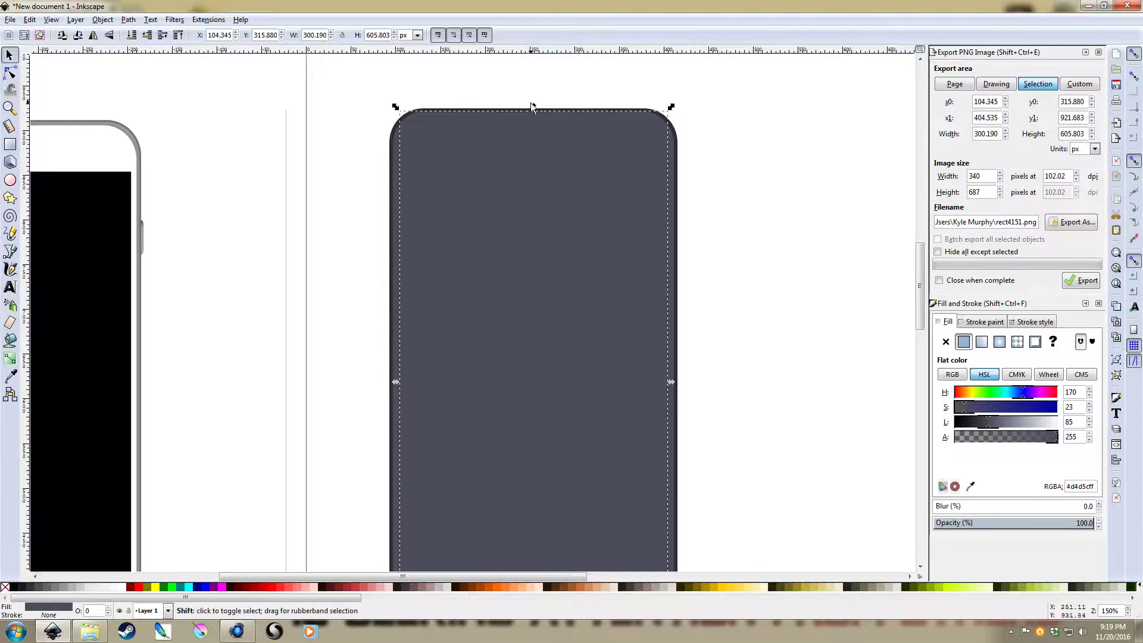
pyautogui.moveTo(531, 108); pyautogui.dragTo(538, 127)
pyautogui.scroll(-1, 523, 202)
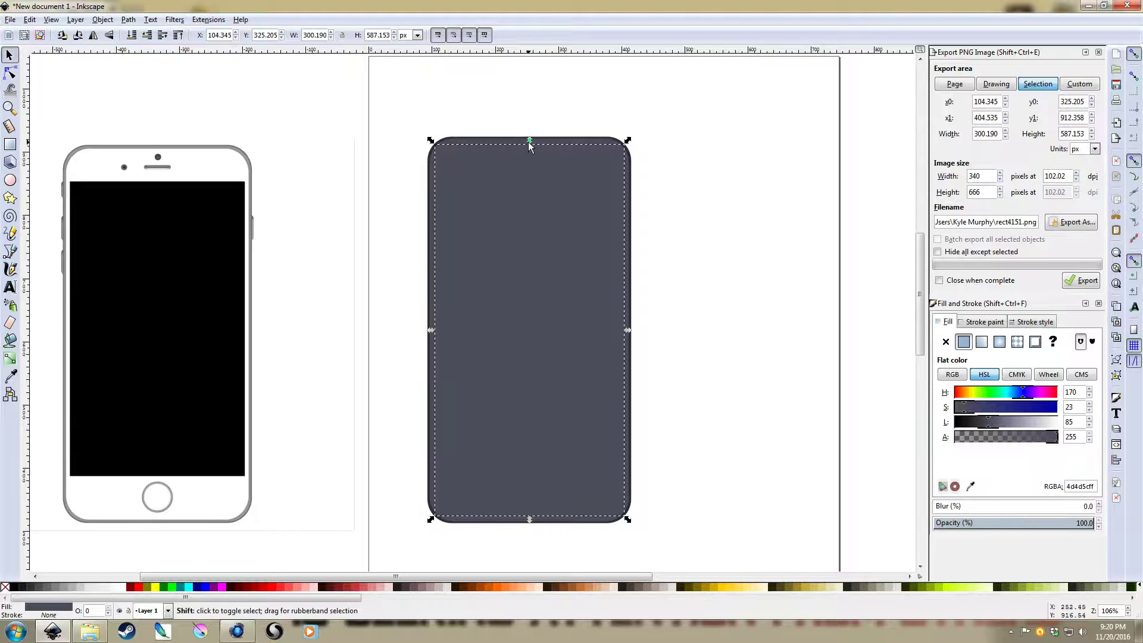
pyautogui.moveTo(530, 143); pyautogui.dragTo(529, 137)
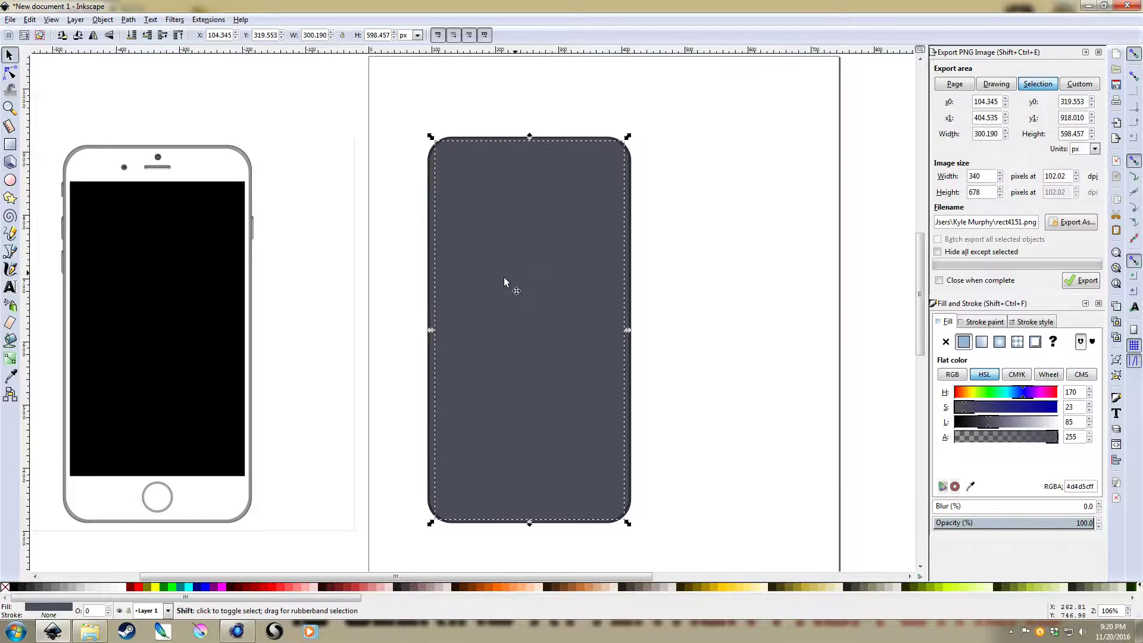
pyautogui.moveTo(629, 334); pyautogui.dragTo(703, 353)
pyautogui.click(660, 344)
# Step: Brighten the innermost rectangle's fill to a pale lavender grey with lightness 237
pyautogui.click(562, 311)
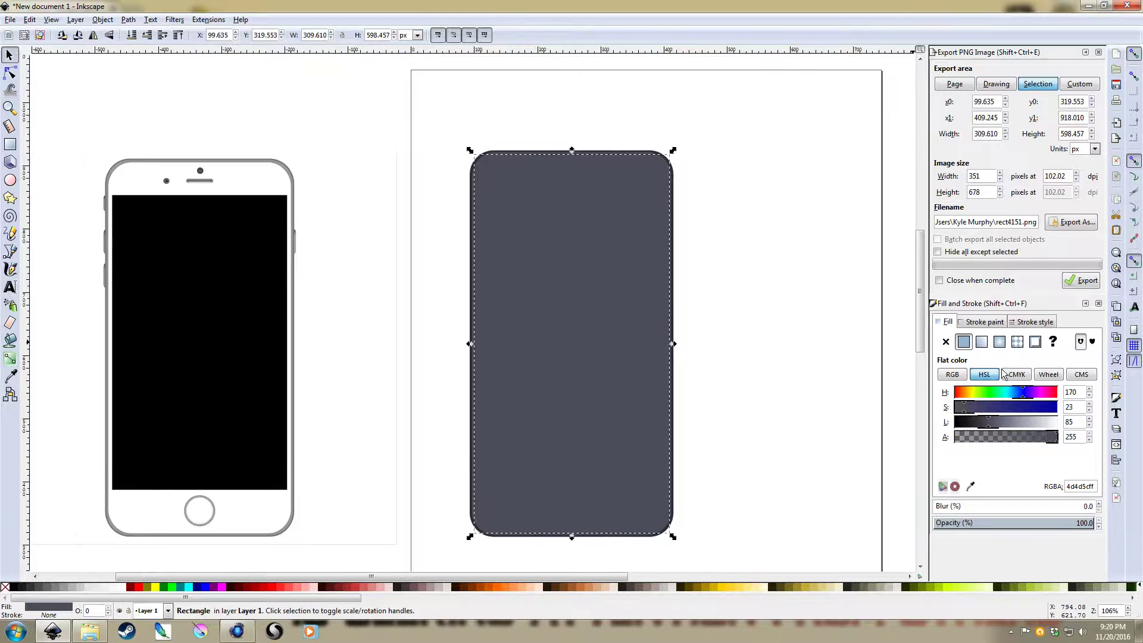
pyautogui.moveTo(1046, 424); pyautogui.dragTo(1085, 425)
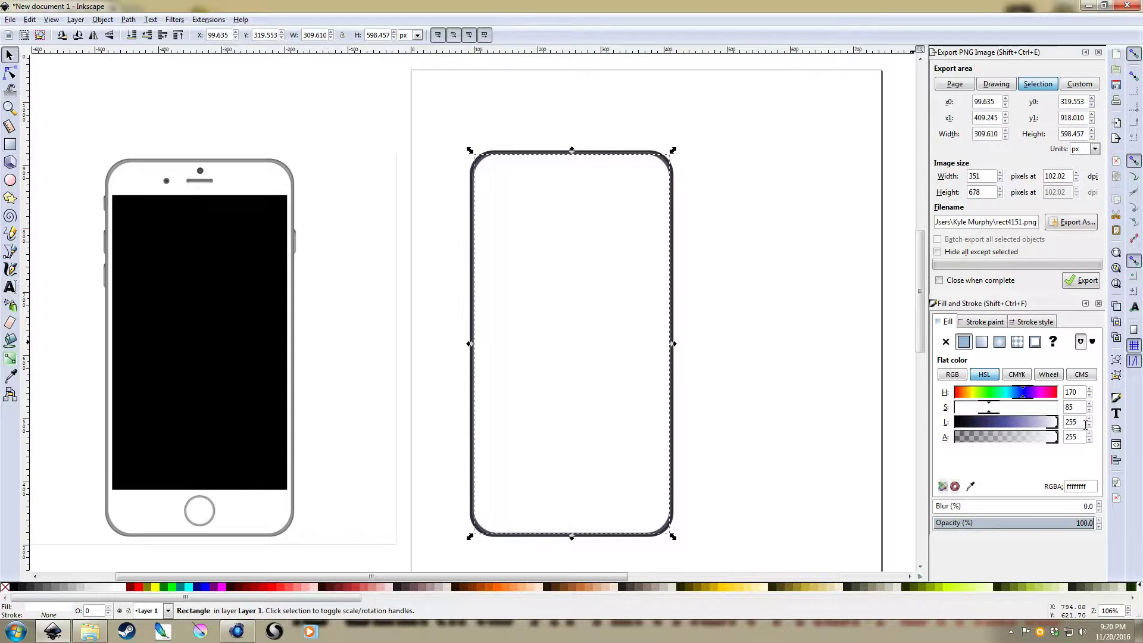
pyautogui.click(1051, 424)
pyautogui.click(692, 280)
pyautogui.moveTo(730, 266); pyautogui.dragTo(711, 238)
# Step: Give the innermost rectangle a linear gradient fill from lavender grey to an opaque pale yellow-green with hue 61
pyautogui.click(591, 243)
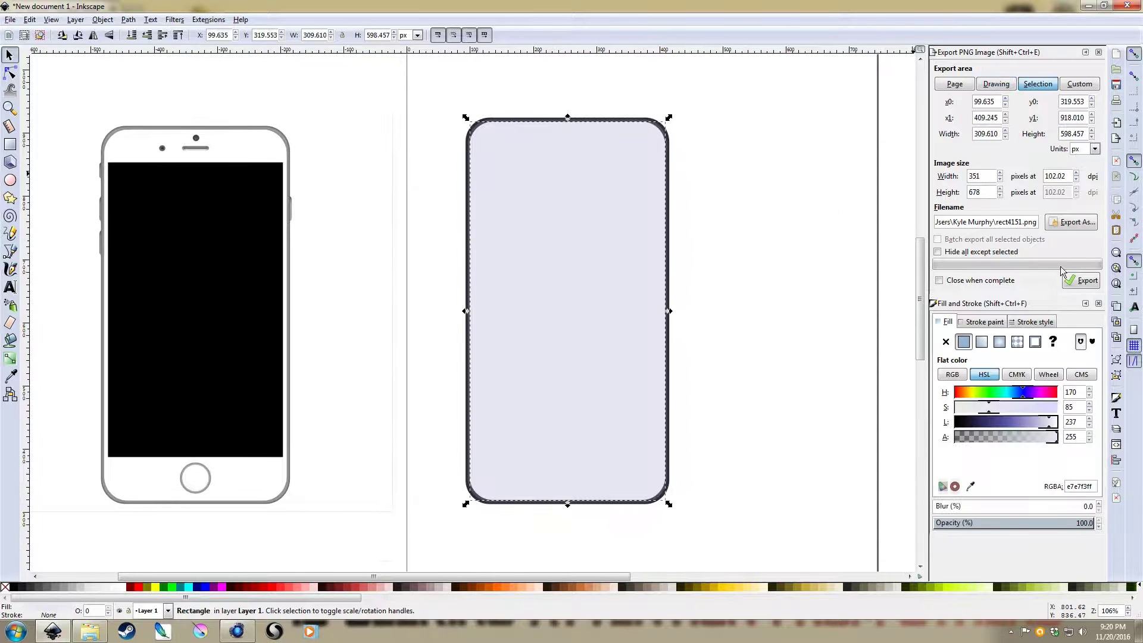
pyautogui.click(982, 342)
pyautogui.press('g')
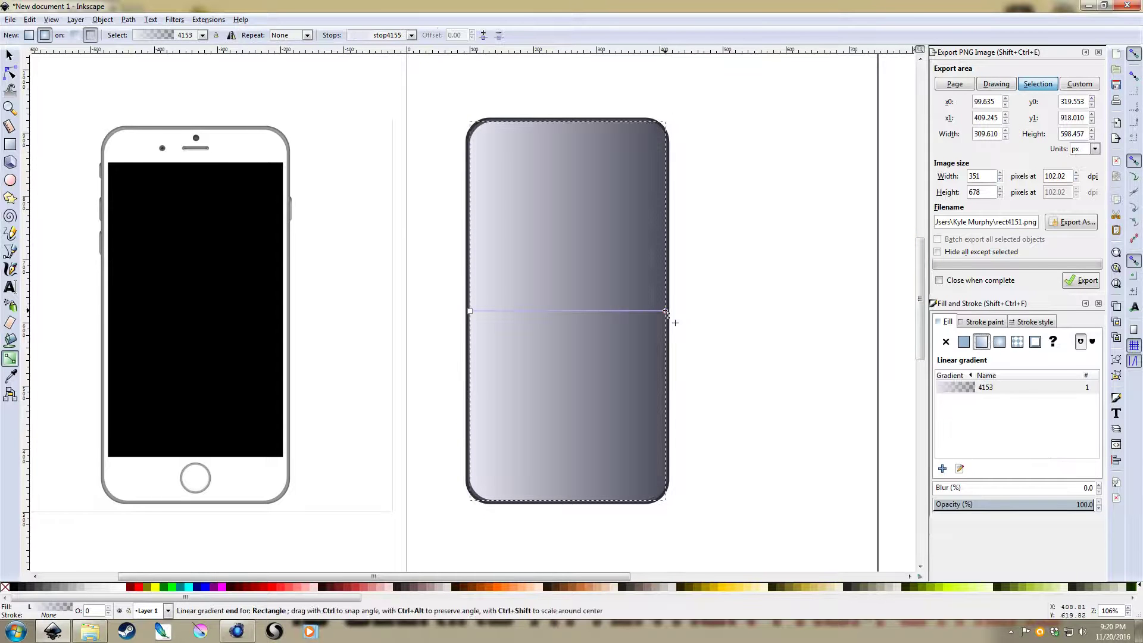
pyautogui.click(665, 311)
pyautogui.moveTo(1020, 390); pyautogui.dragTo(979, 392)
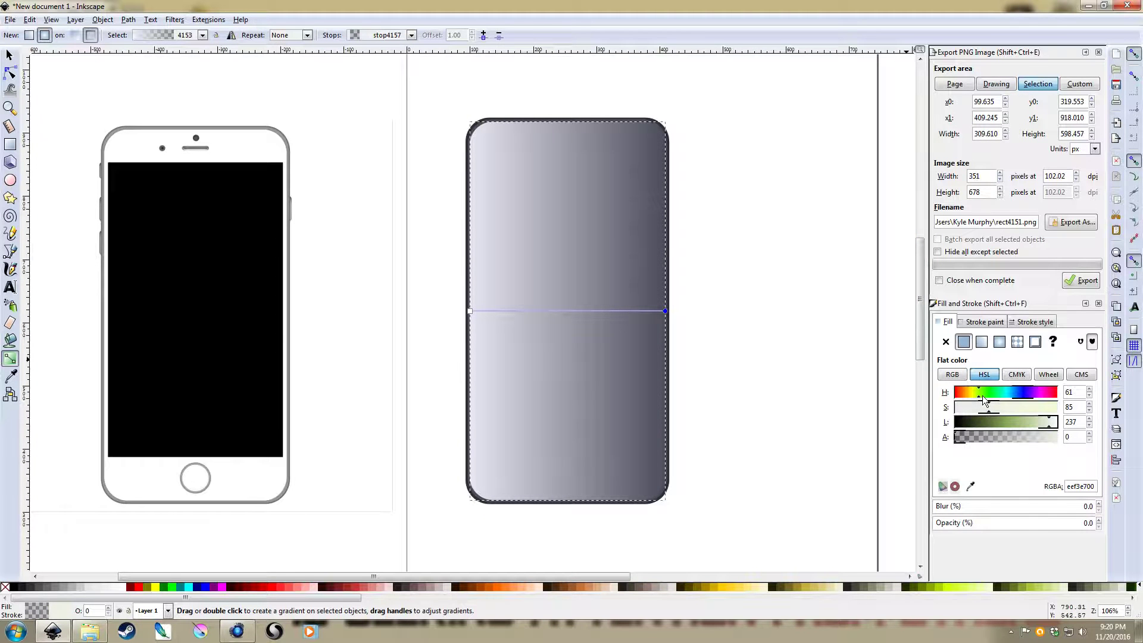
pyautogui.moveTo(1048, 436); pyautogui.dragTo(1131, 450)
pyautogui.press('Escape')
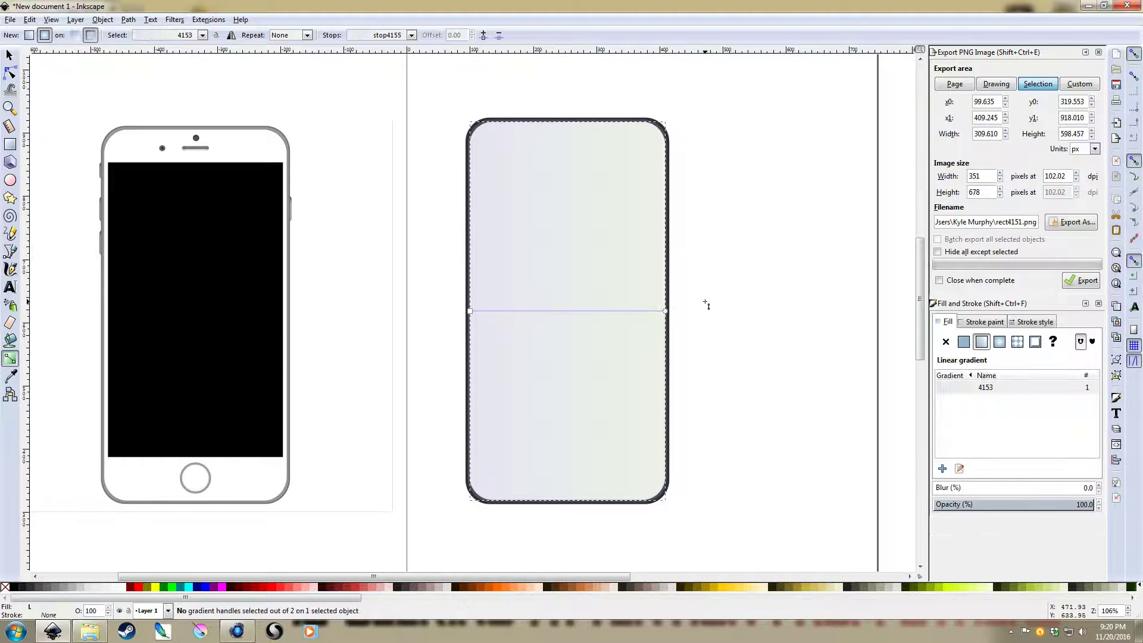
pyautogui.press('s')
pyautogui.click(727, 312)
pyautogui.moveTo(727, 307); pyautogui.dragTo(733, 308)
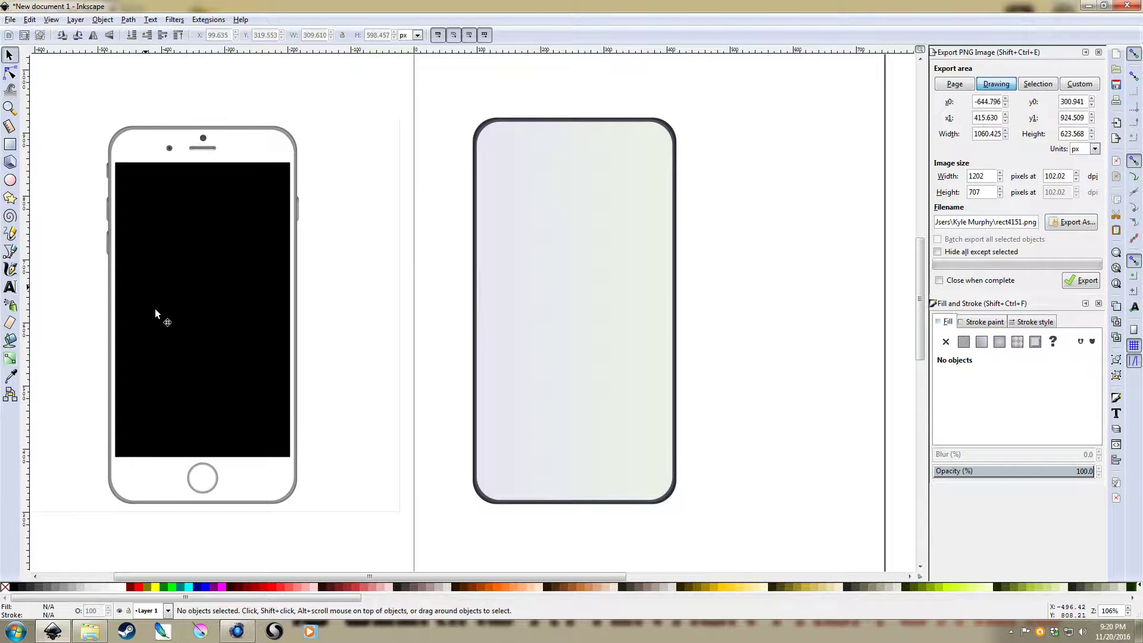
# Step: Raise the fill lightness of the 315 × 606 px rectangle forming the inner rim to 126
pyautogui.scroll(3, 538, 123)
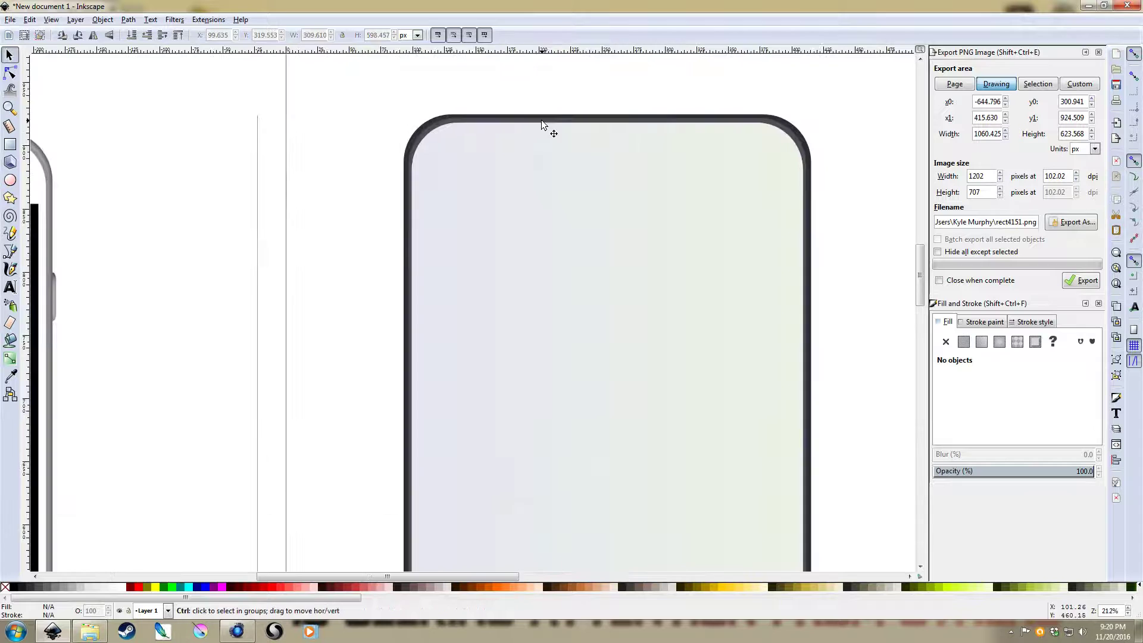
pyautogui.scroll(2, 399, 141)
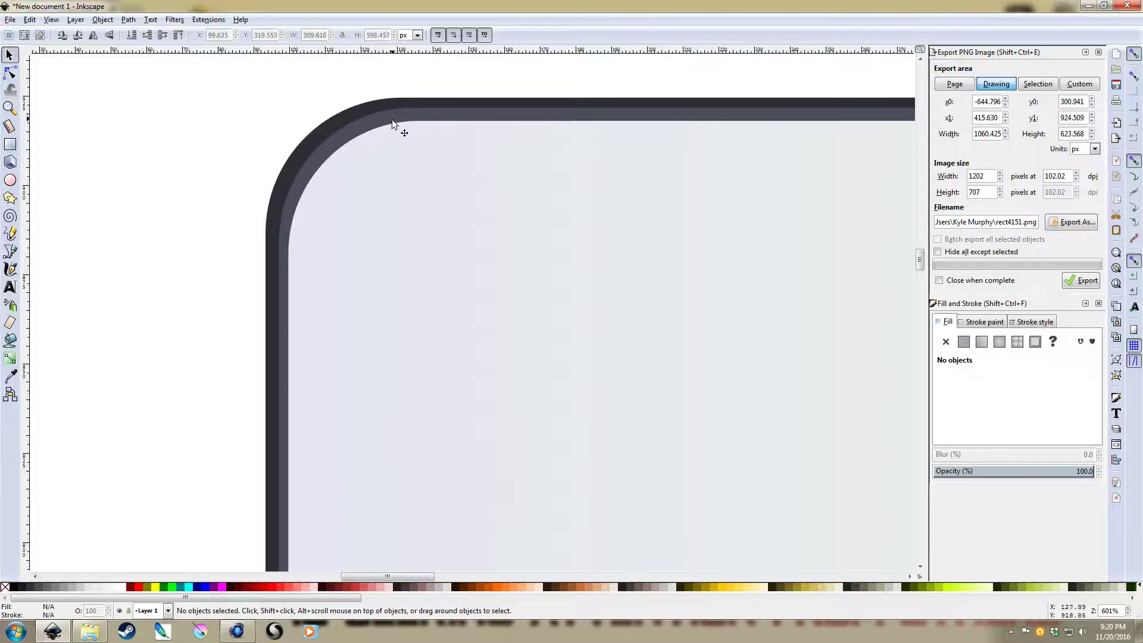
pyautogui.click(351, 128)
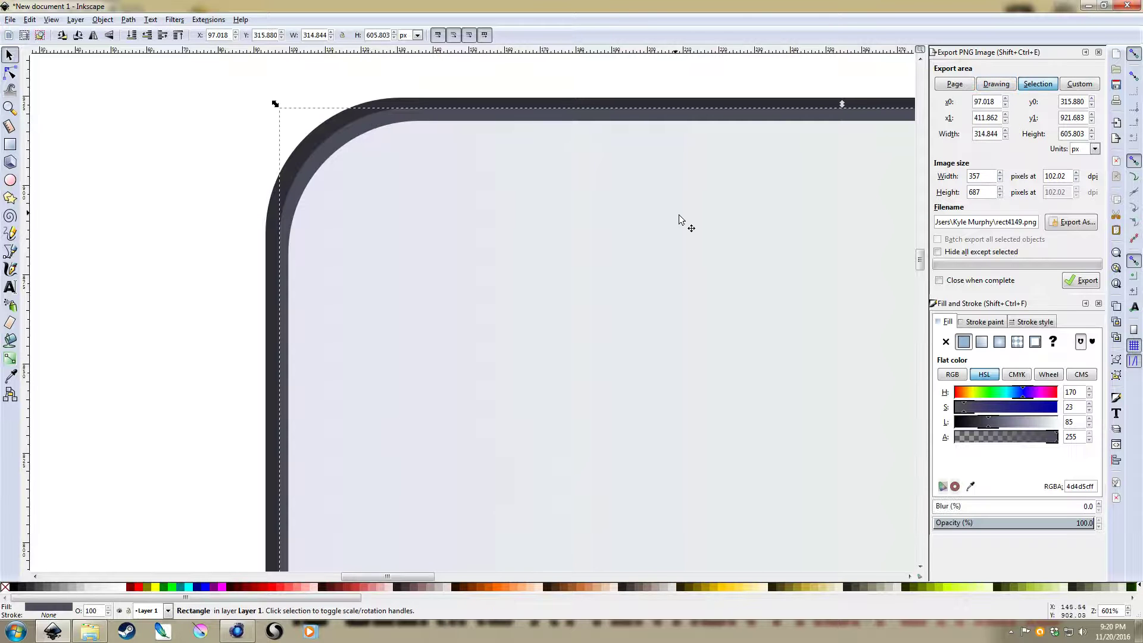
pyautogui.click(1006, 424)
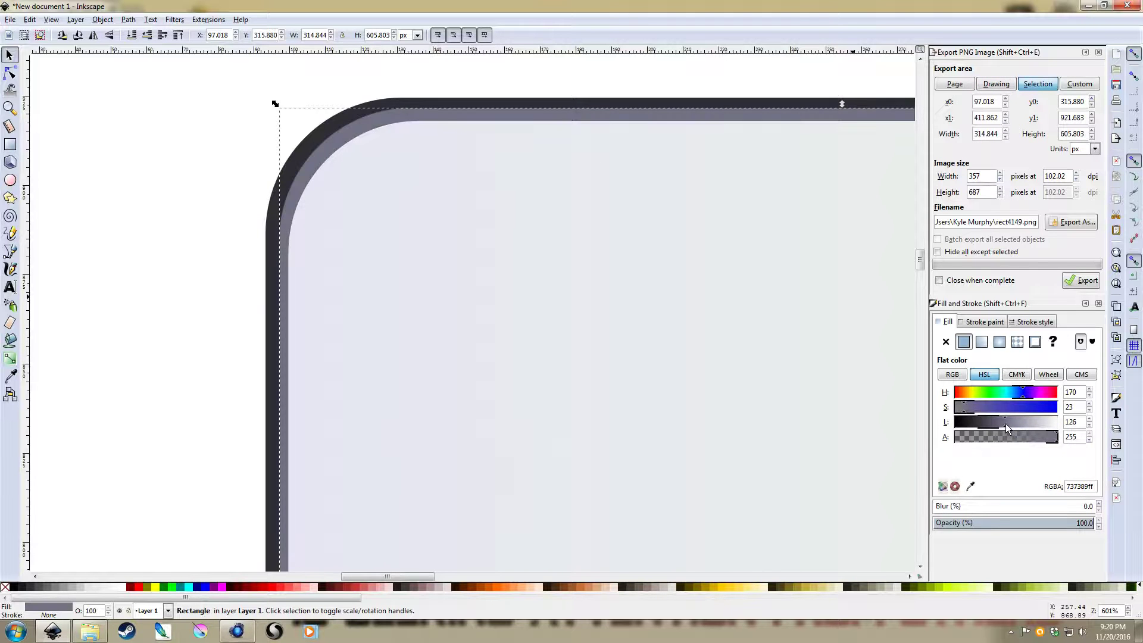
pyautogui.click(172, 281)
pyautogui.scroll(-5, 173, 282)
pyautogui.moveTo(429, 267); pyautogui.dragTo(440, 240)
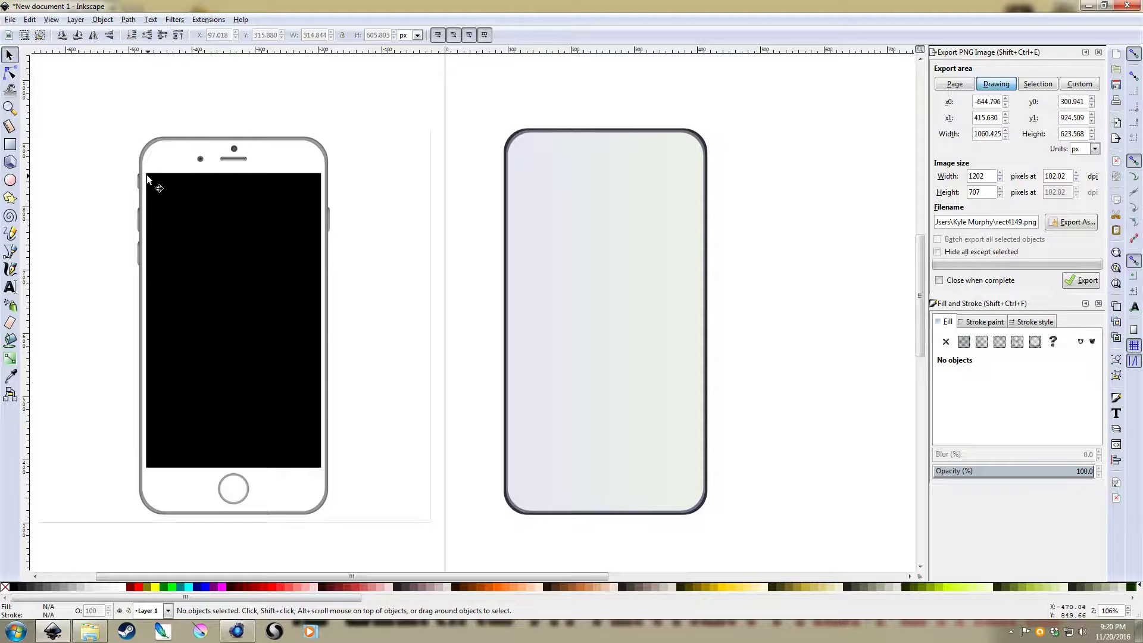
# Step: Draw a screen rectangle about 284 × 482 px on the phone body and set both corner radii to 0
pyautogui.press('r')
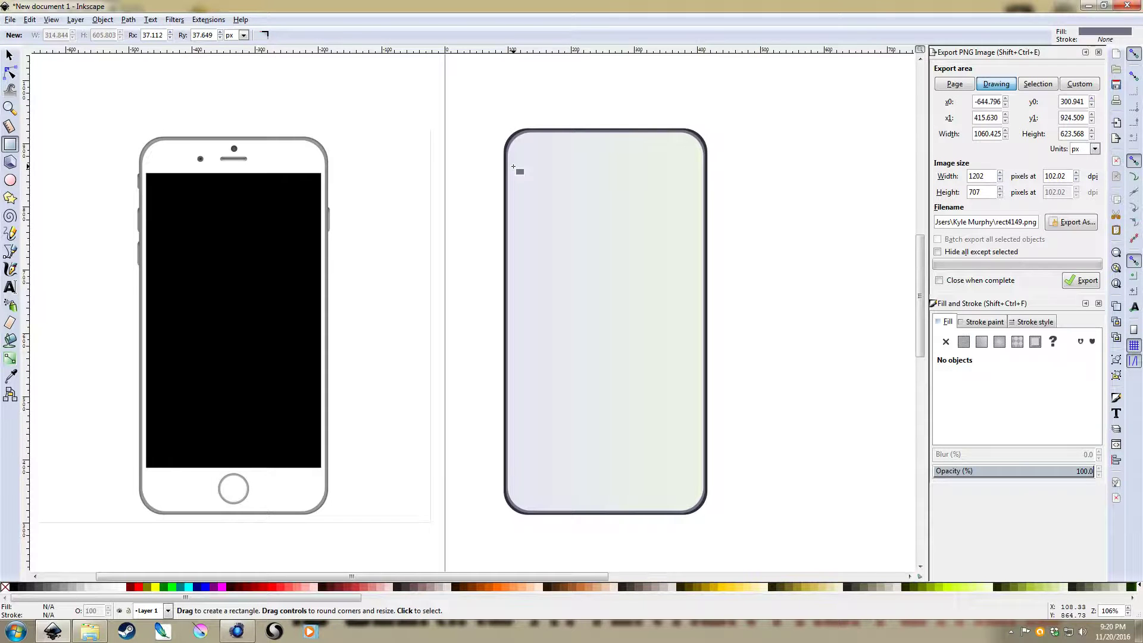
pyautogui.moveTo(514, 167)
pyautogui.mouseDown()
pyautogui.moveTo(699, 492)
pyautogui.moveTo(693, 471)
pyautogui.mouseUp()
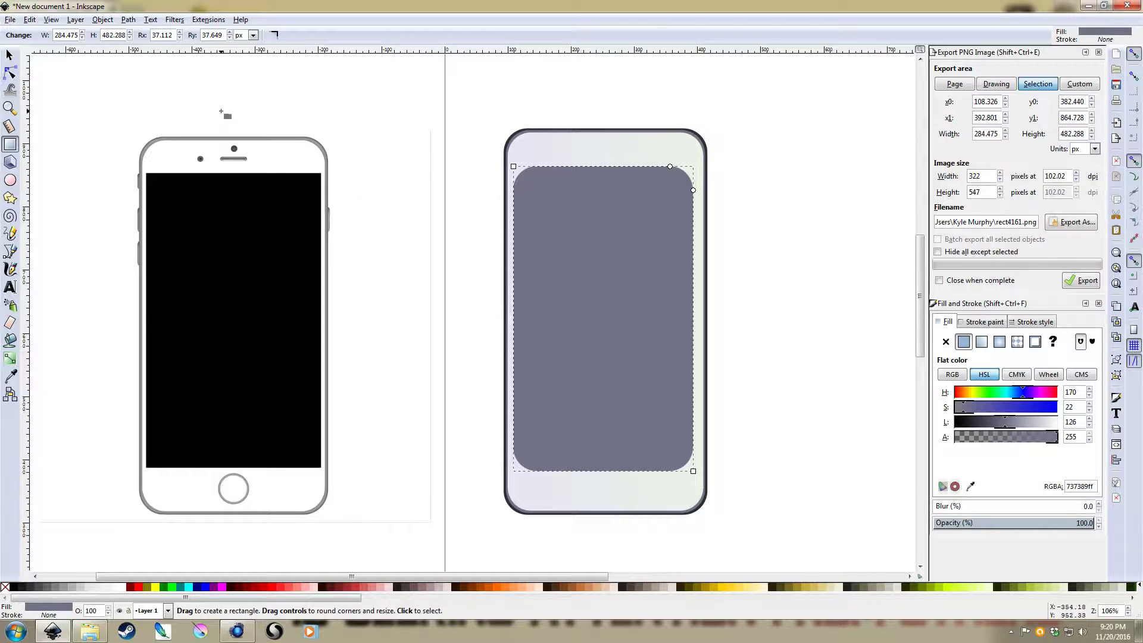
pyautogui.tripleClick(163, 35)
pyautogui.write('0')
pyautogui.press('Tab')
pyautogui.write('0')
pyautogui.press('Return')
# Step: Fill the screen rectangle with black sampled from the reference screen, then tint it to the dark bluish grey 15181bff
pyautogui.press('s')
pyautogui.click(777, 281)
pyautogui.click(589, 281)
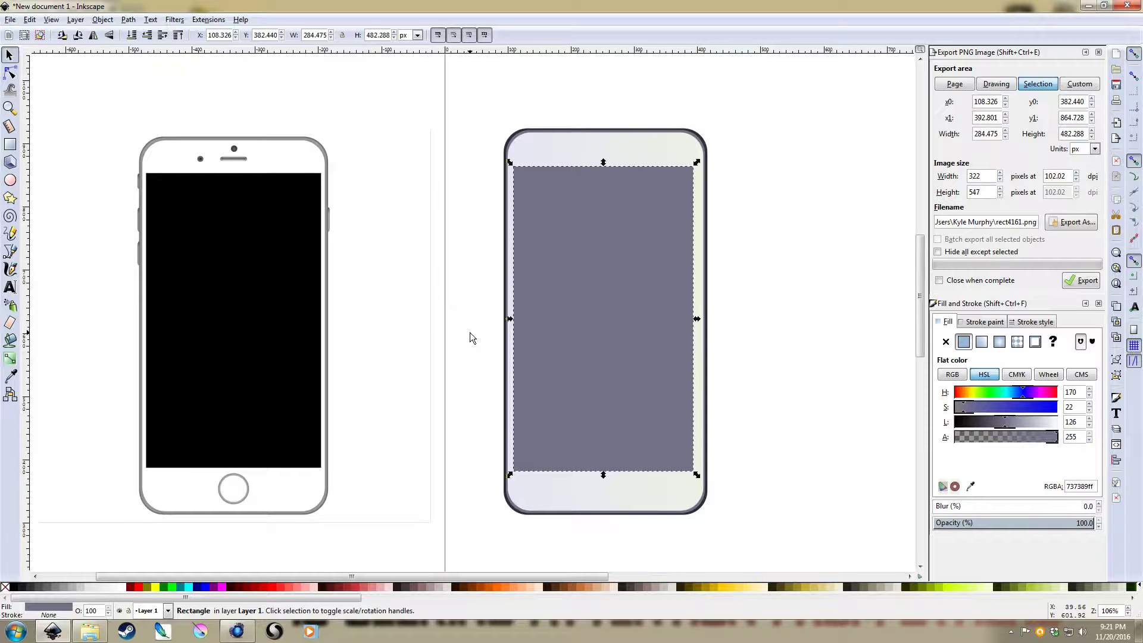
pyautogui.press('d')
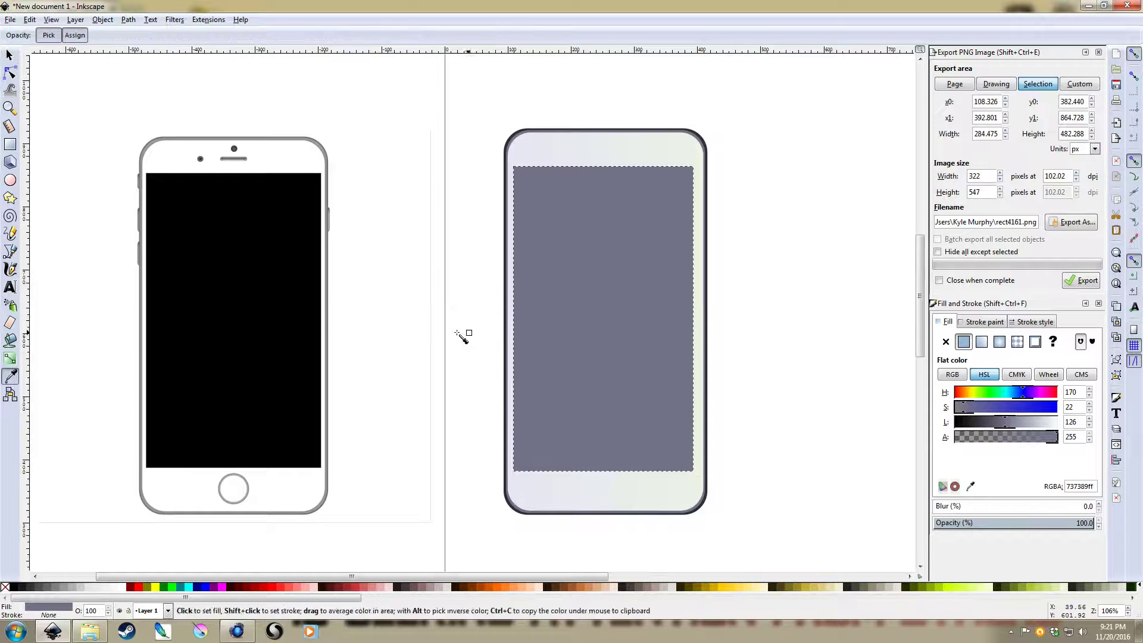
pyautogui.click(267, 272)
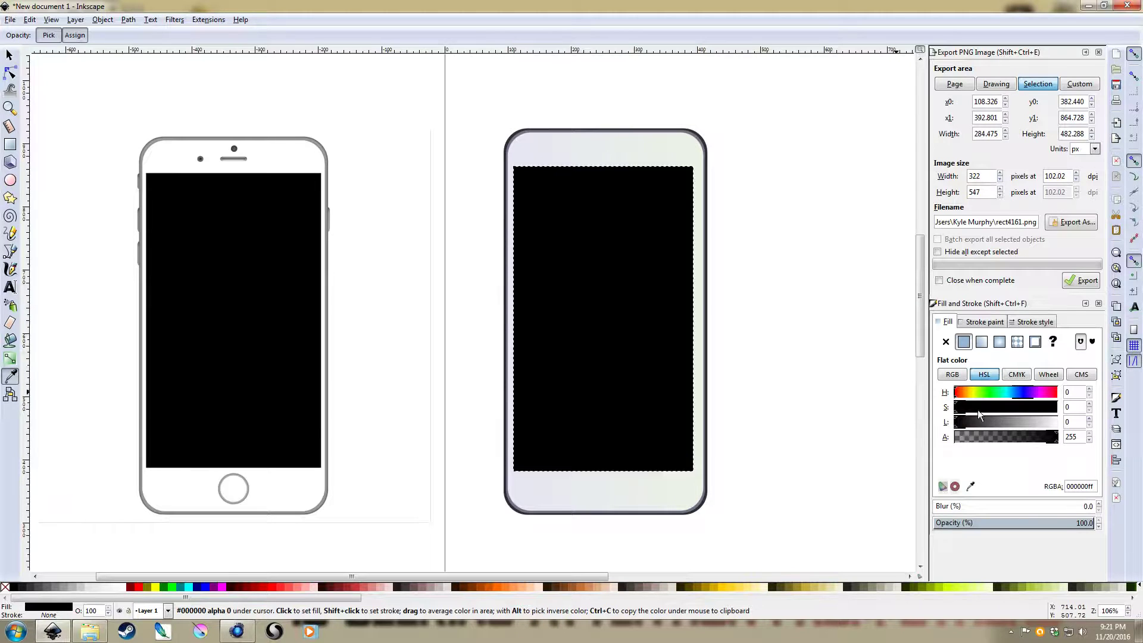
pyautogui.click(965, 422)
pyautogui.click(1014, 394)
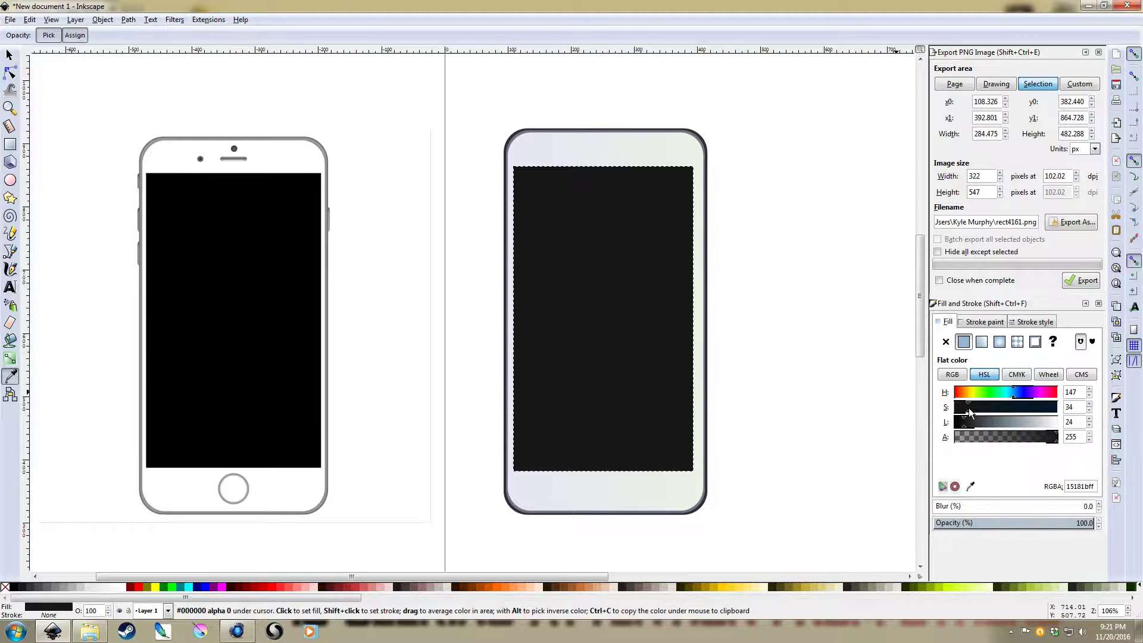
pyautogui.press('s')
pyautogui.click(760, 387)
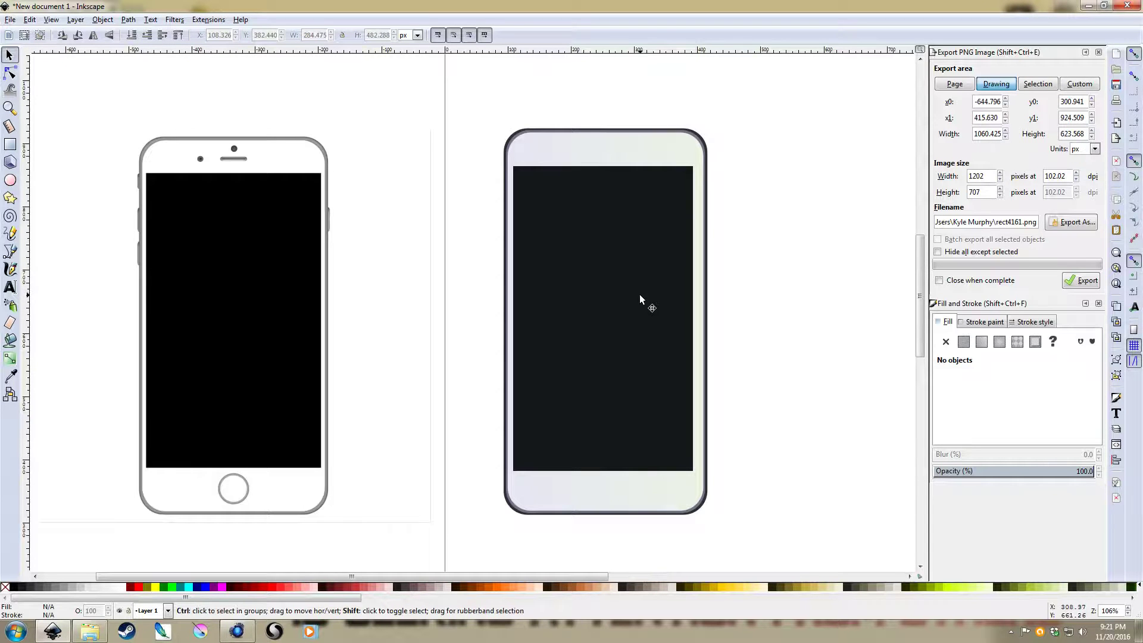
# Step: Centre the screen and the three body rectangles on a common vertical axis
pyautogui.hotkey('ctrl', 'shift', 'a')
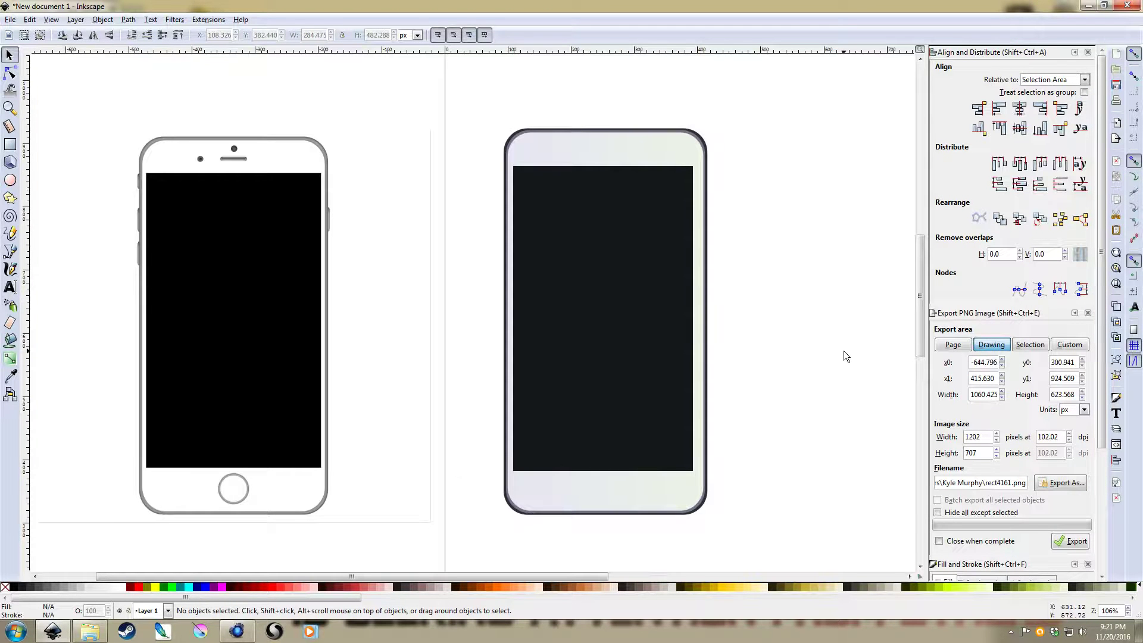
pyautogui.scroll(-1, 748, 278)
pyautogui.moveTo(841, 524); pyautogui.dragTo(423, 103)
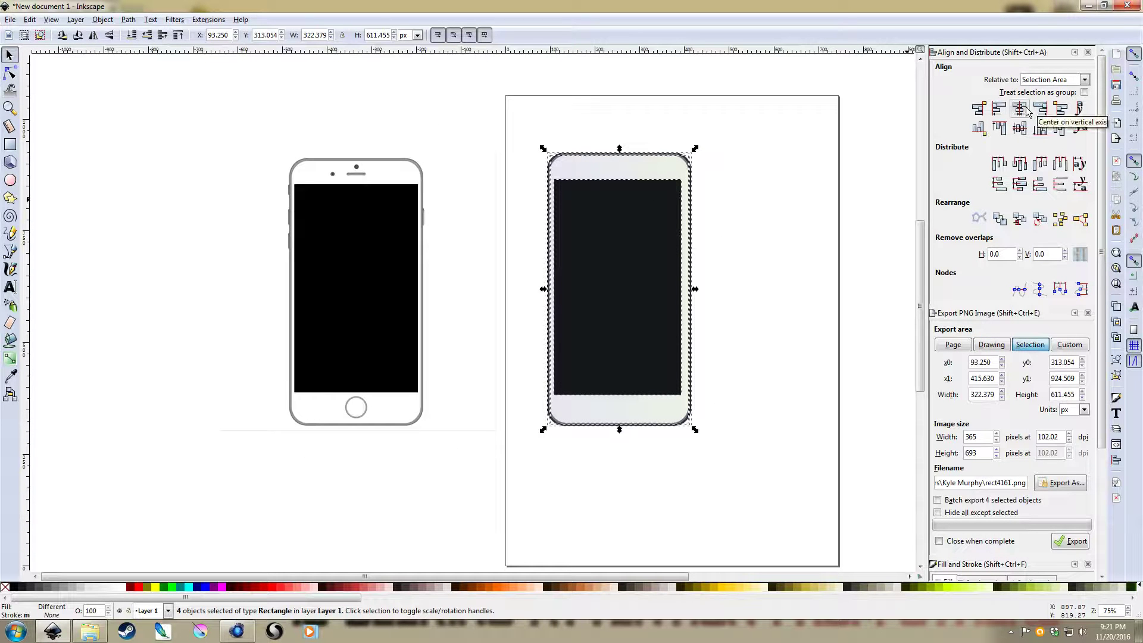
pyautogui.click(726, 248)
pyautogui.keyDown('ctrl'); pyautogui.scroll(1, 675, 309); pyautogui.keyUp('ctrl')
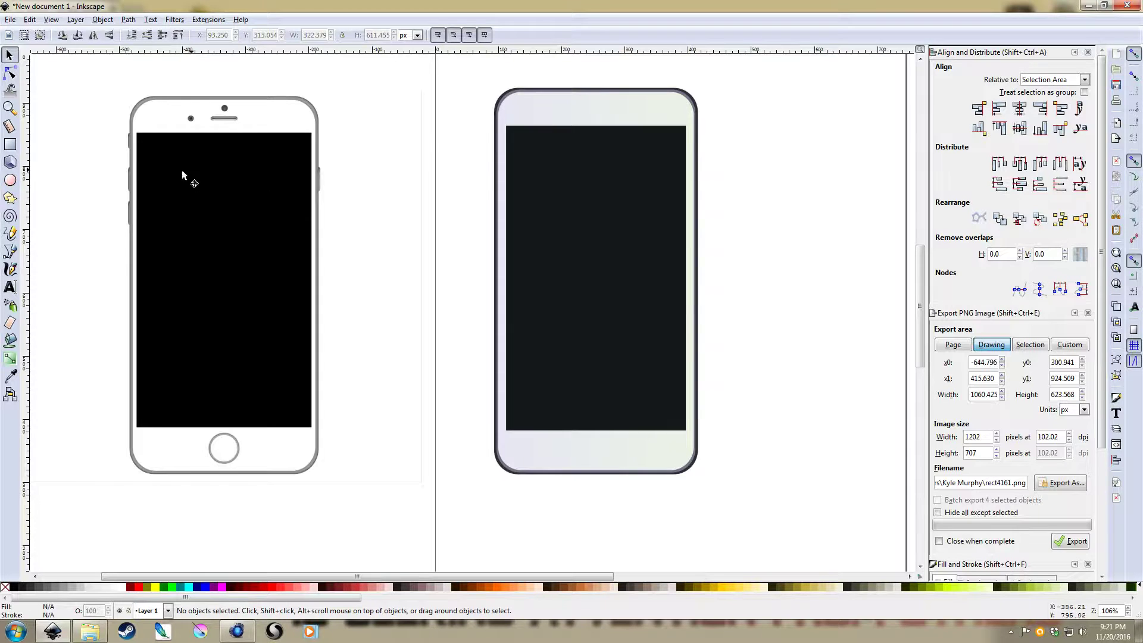
# Step: Widen the screen rectangle symmetrically about its centre to about 300 px
pyautogui.click(655, 272)
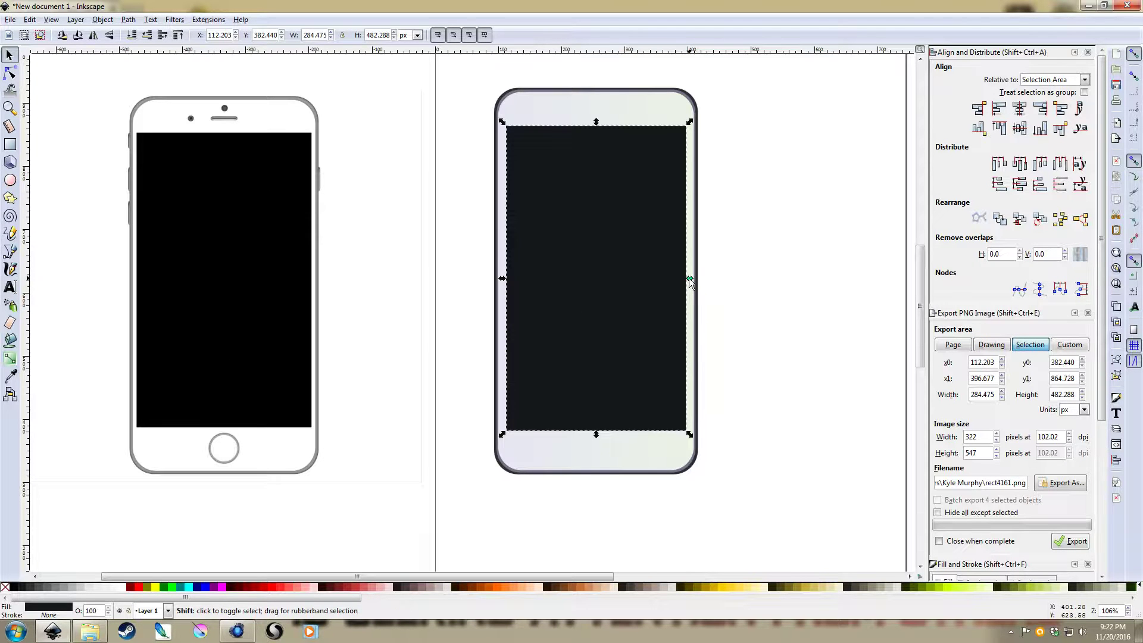
pyautogui.moveTo(691, 278); pyautogui.dragTo(694, 277)
pyautogui.click(738, 288)
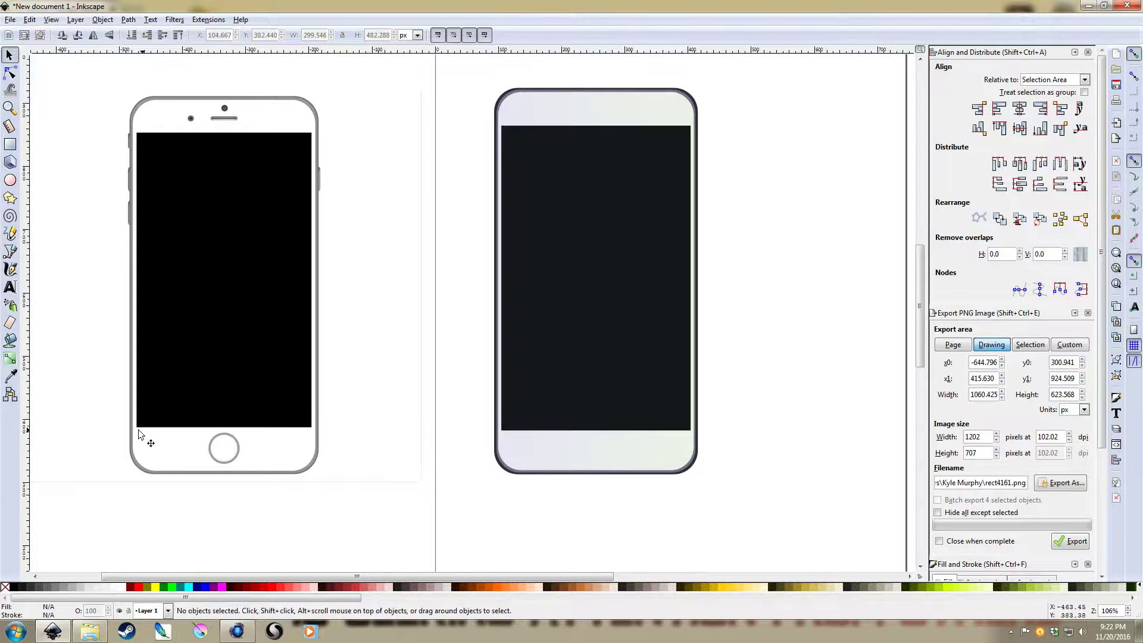
# Step: Apply a 0.5% blur to the dark screen rectangle
pyautogui.click(602, 229)
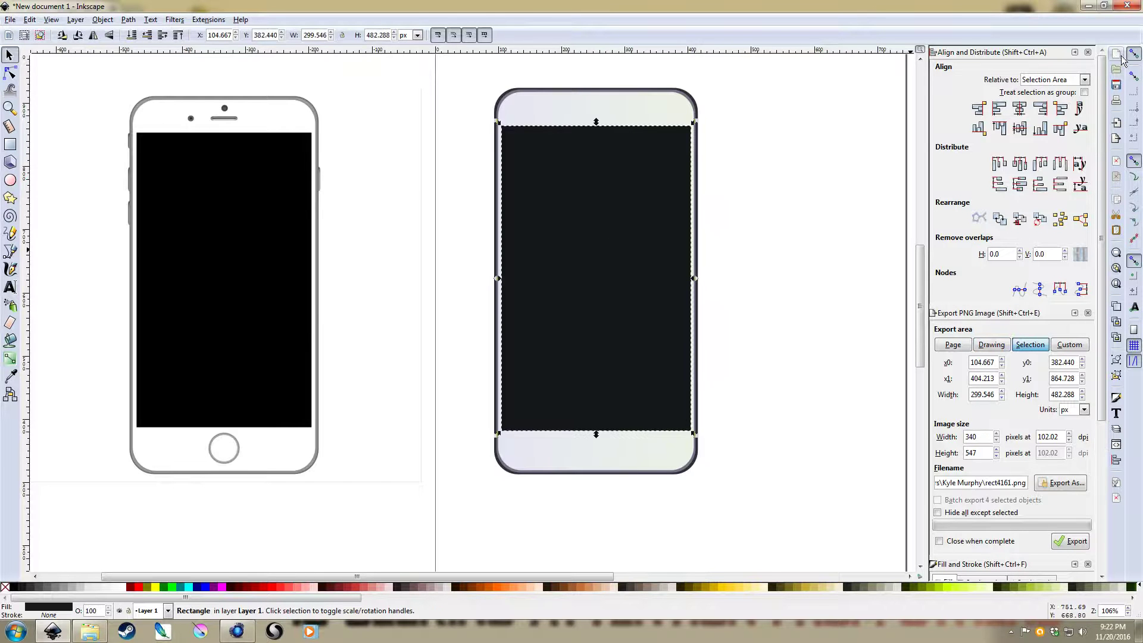
pyautogui.click(1088, 51)
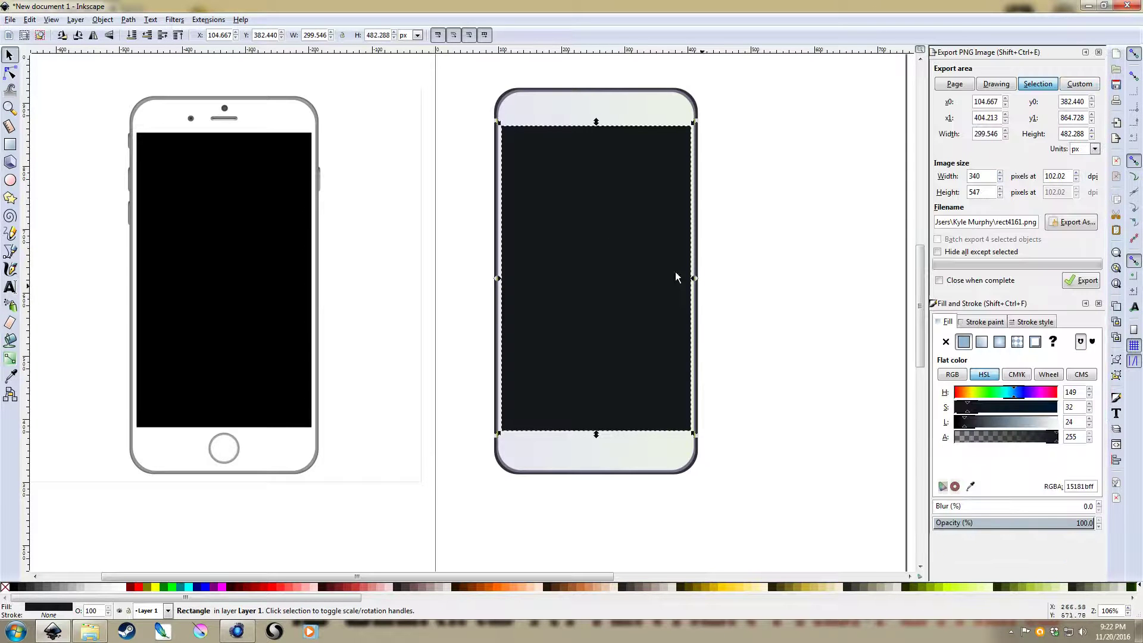
pyautogui.click(976, 508)
pyautogui.write('0.5')
pyautogui.click(873, 442)
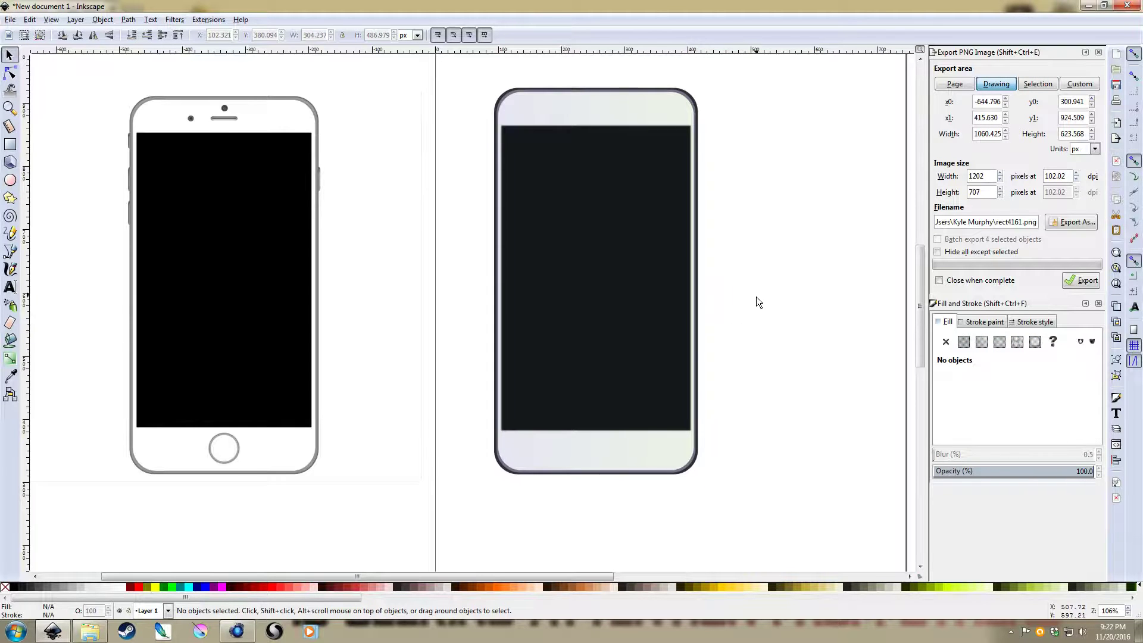
# Step: Draw a bar about 42 × 5 px just below the speaker slot of the reference phone
pyautogui.moveTo(756, 321); pyautogui.dragTo(755, 331)
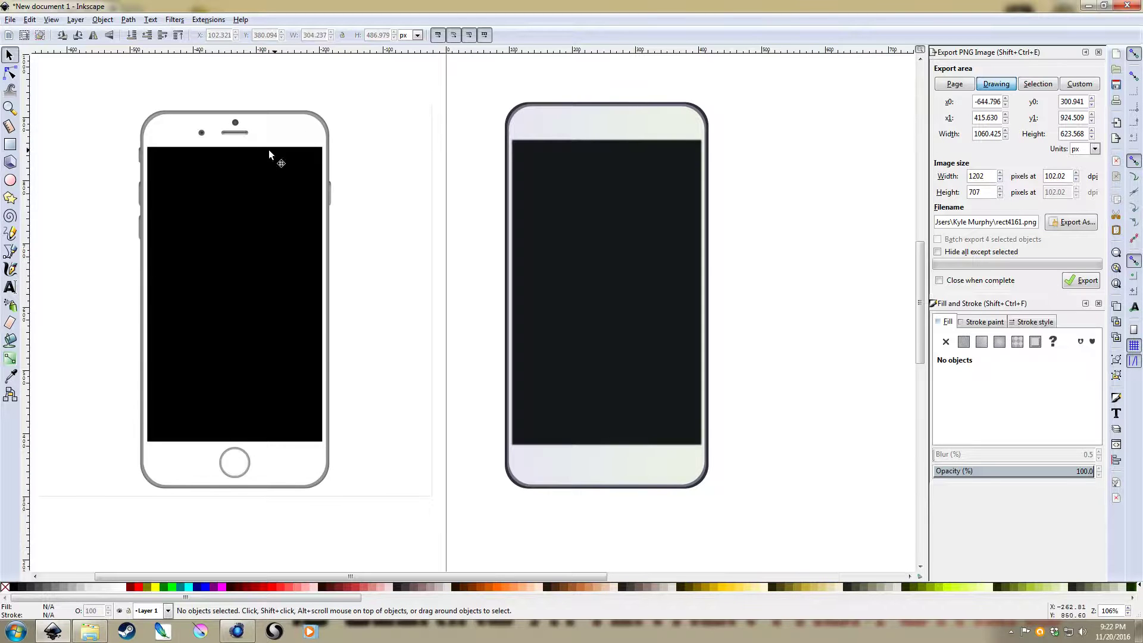
pyautogui.keyDown('ctrl'); pyautogui.scroll(2, 212, 119); pyautogui.keyUp('ctrl')
pyautogui.keyDown('ctrl'); pyautogui.scroll(2, 241, 134); pyautogui.keyUp('ctrl')
pyautogui.moveTo(262, 145); pyautogui.dragTo(490, 198)
pyautogui.scroll(2, 554, 219)
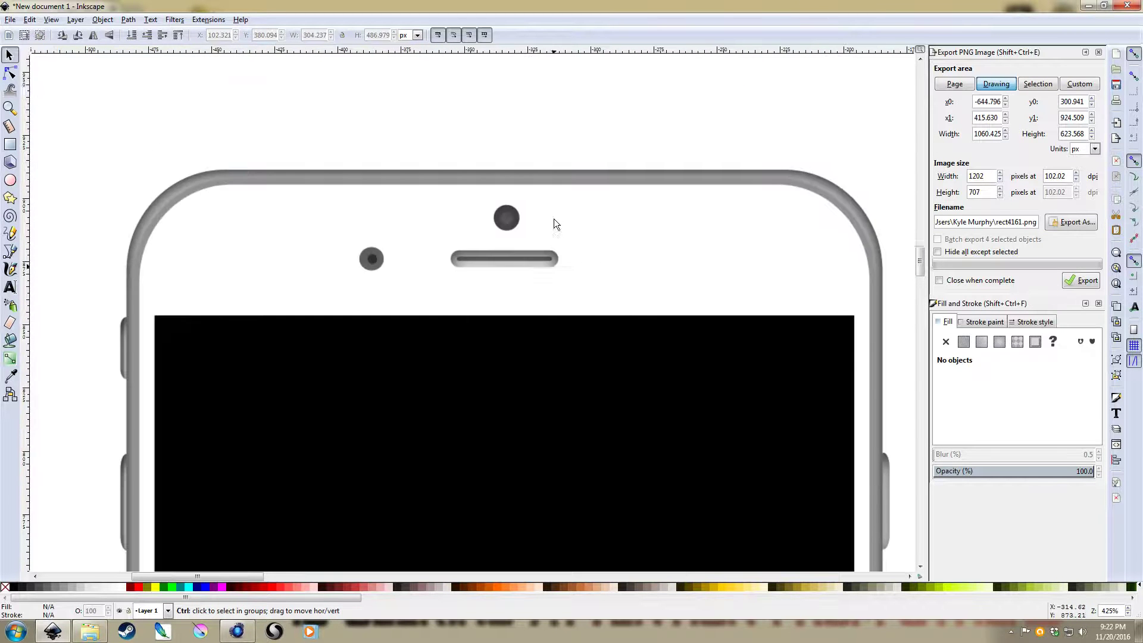
pyautogui.keyDown('ctrl'); pyautogui.scroll(1, 544, 257); pyautogui.keyUp('ctrl')
pyautogui.scroll(-1, 518, 298)
pyautogui.press('r')
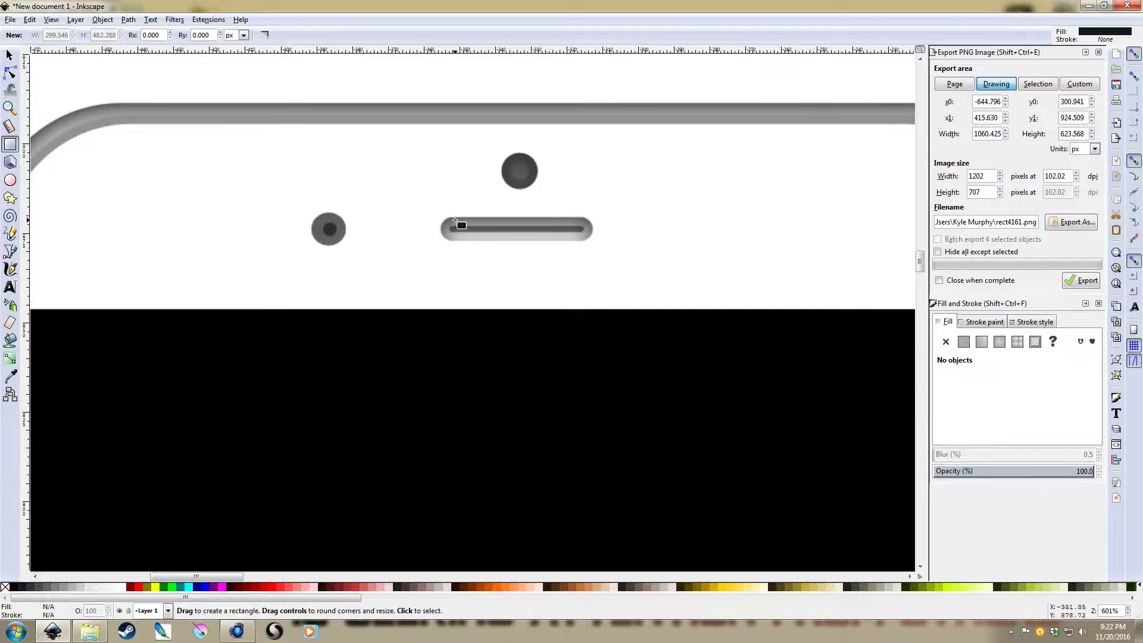
pyautogui.moveTo(445, 270); pyautogui.dragTo(594, 288)
# Step: Round the speaker bar's ends with horizontal and vertical corner radii of 4 px
pyautogui.click(162, 36)
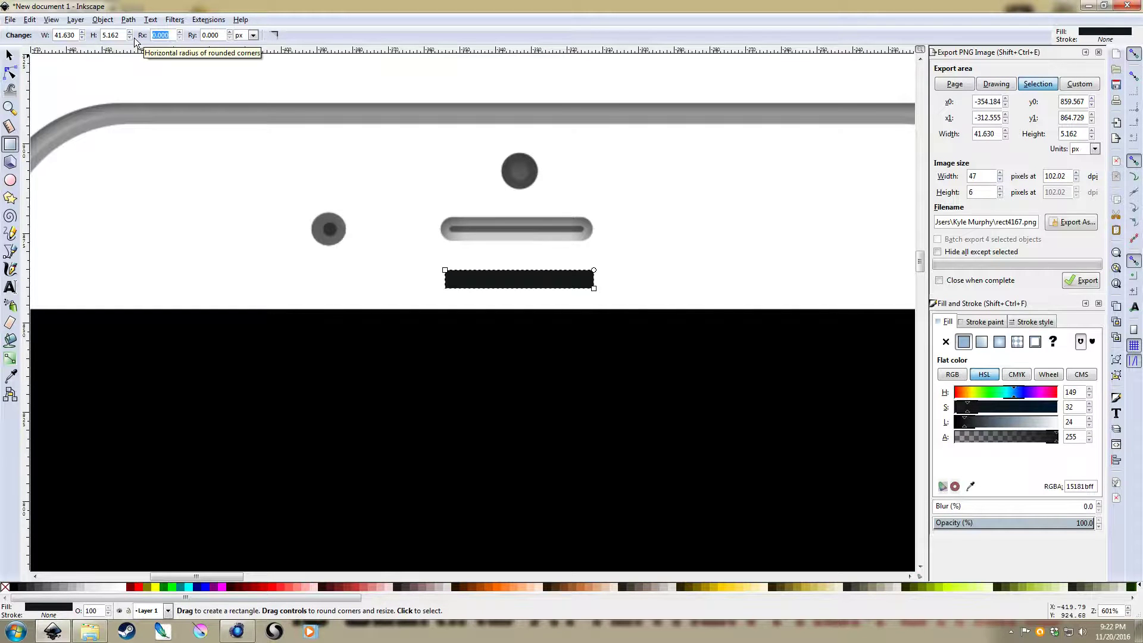
pyautogui.write('6')
pyautogui.press('Return')
pyautogui.moveTo(170, 36); pyautogui.dragTo(106, 36)
pyautogui.write('4')
pyautogui.press('Tab')
pyautogui.write('4')
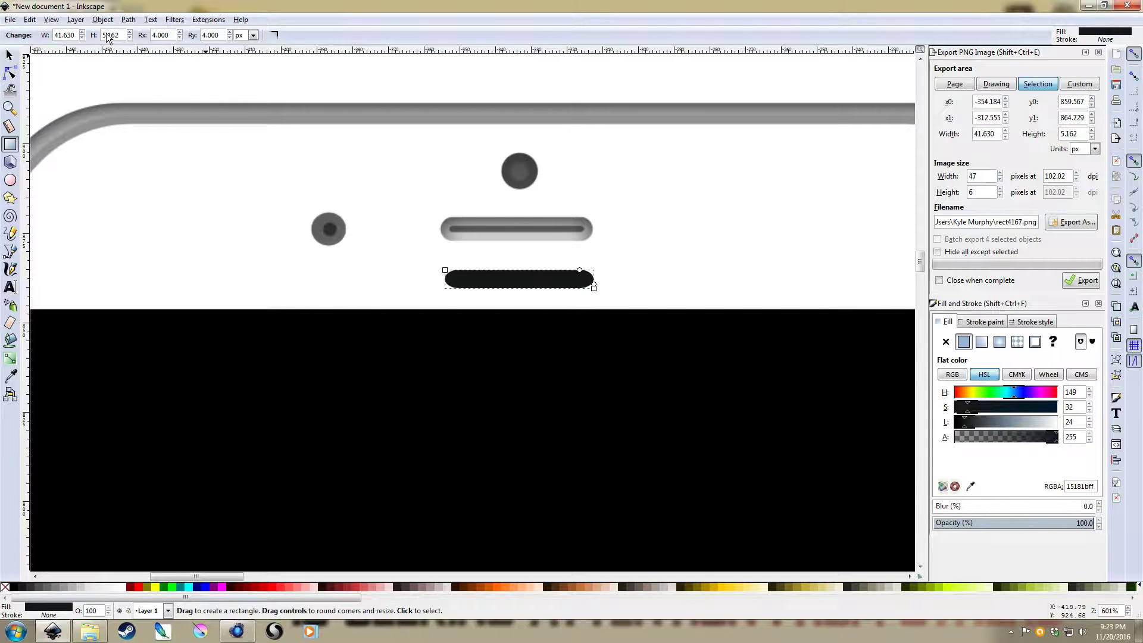
# Step: Increase the speaker bar's height to about 5.8 px and shift it slightly to align with the reference slot
pyautogui.click(10, 54)
pyautogui.click(609, 263)
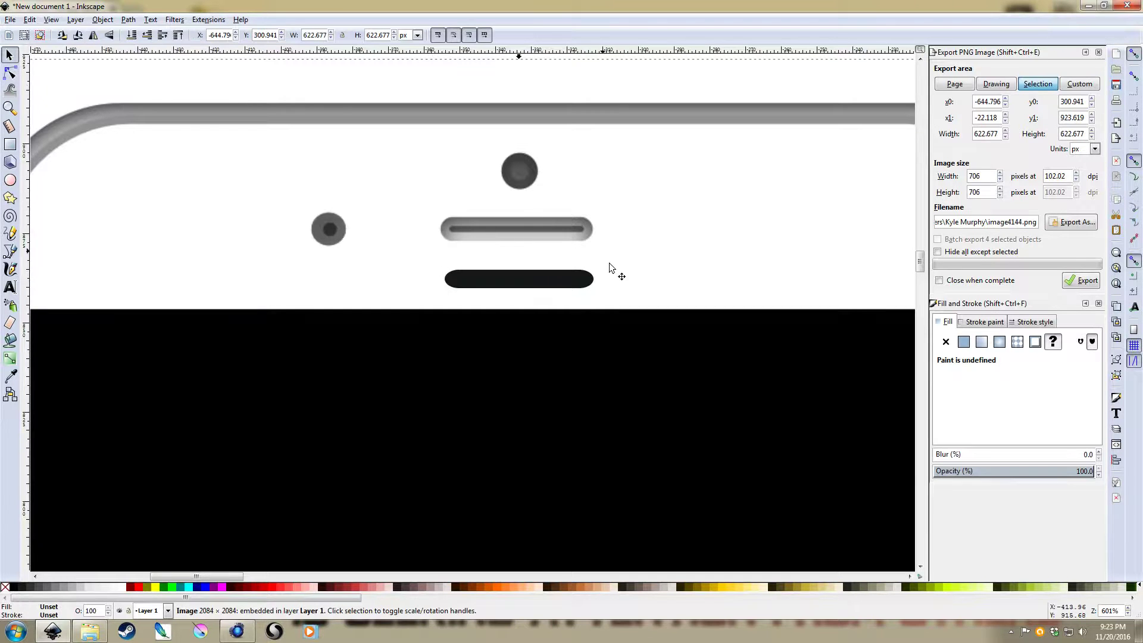
pyautogui.click(545, 287)
pyautogui.moveTo(520, 293); pyautogui.dragTo(528, 285)
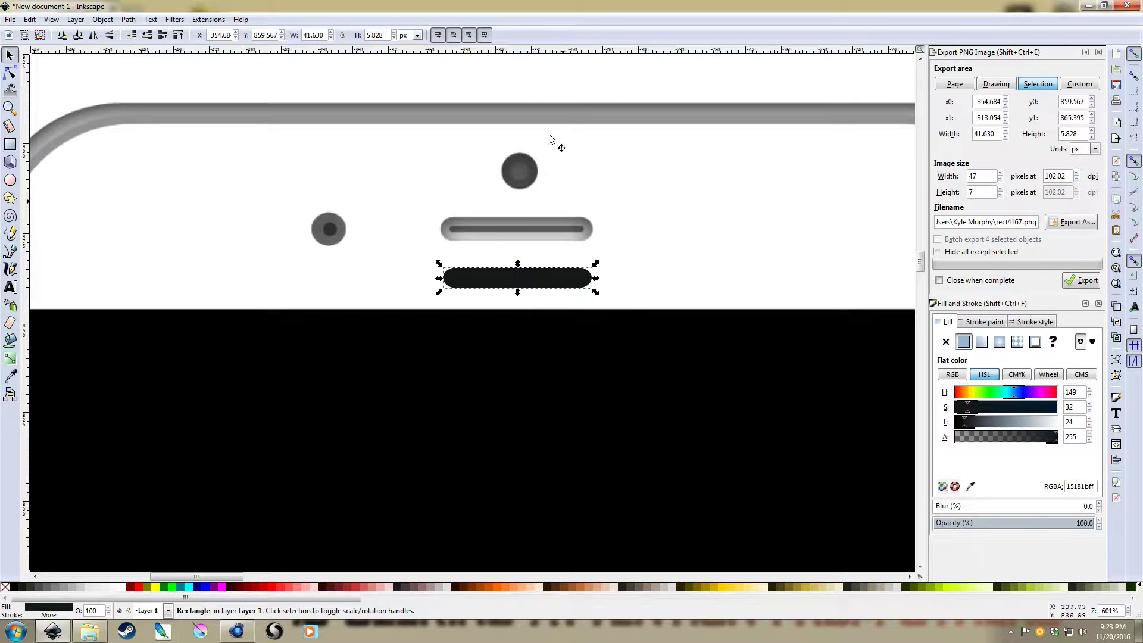
pyautogui.click(504, 79)
# Step: Set the speaker bar's fill lightness to 61 and apply a vertical linear gradient fading to transparent at the bottom
pyautogui.click(551, 288)
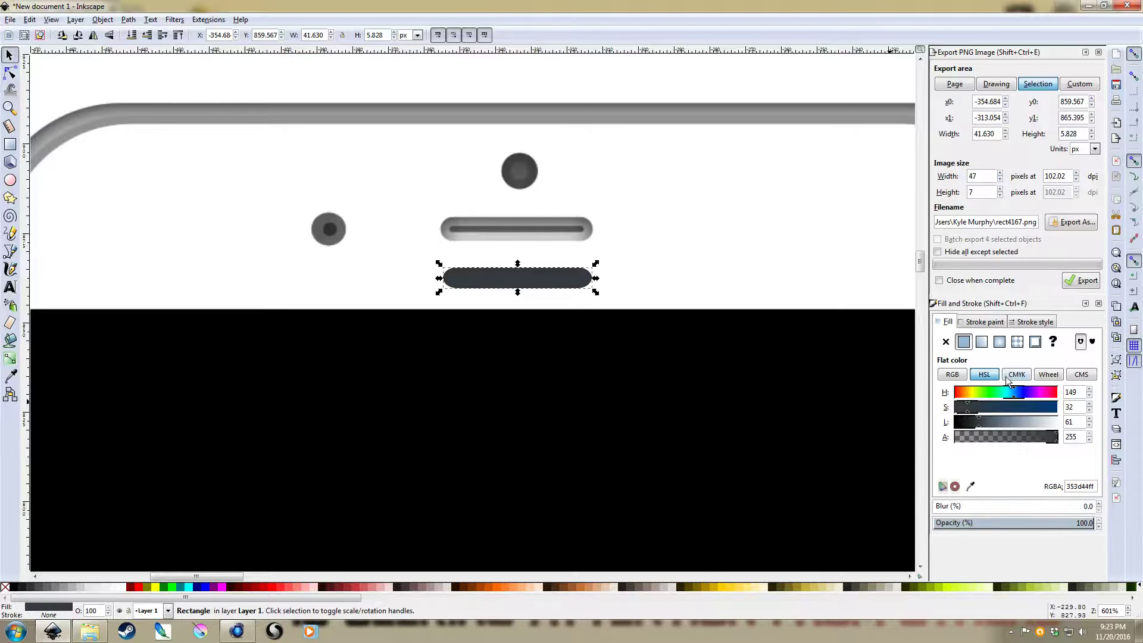
pyautogui.click(982, 342)
pyautogui.press('g')
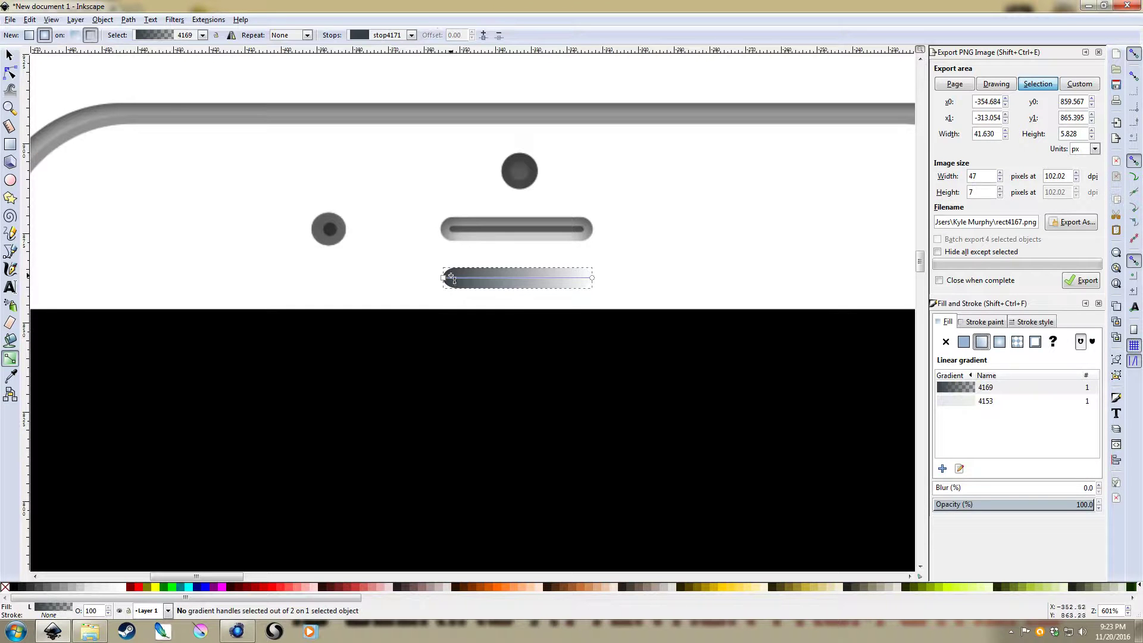
pyautogui.moveTo(444, 278); pyautogui.dragTo(521, 260)
pyautogui.click(591, 278)
pyautogui.moveTo(592, 278); pyautogui.dragTo(518, 300)
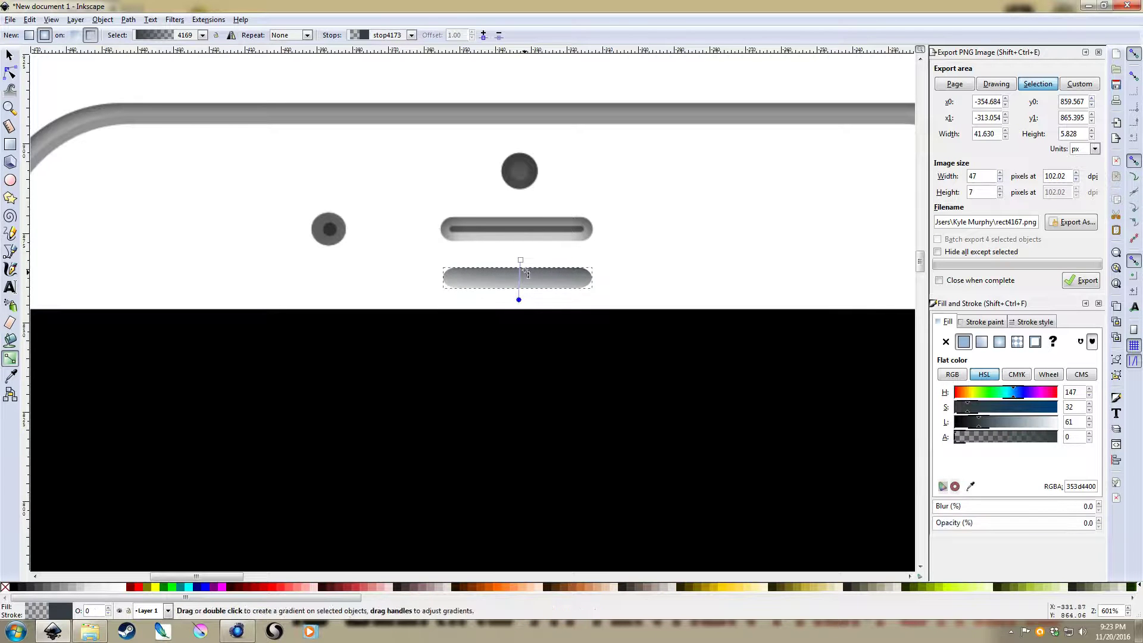
# Step: Shorten the speaker bar's vertical gradient so it starts at the bar's upper edge
pyautogui.moveTo(520, 260); pyautogui.dragTo(519, 269)
pyautogui.press('s')
pyautogui.click(592, 337)
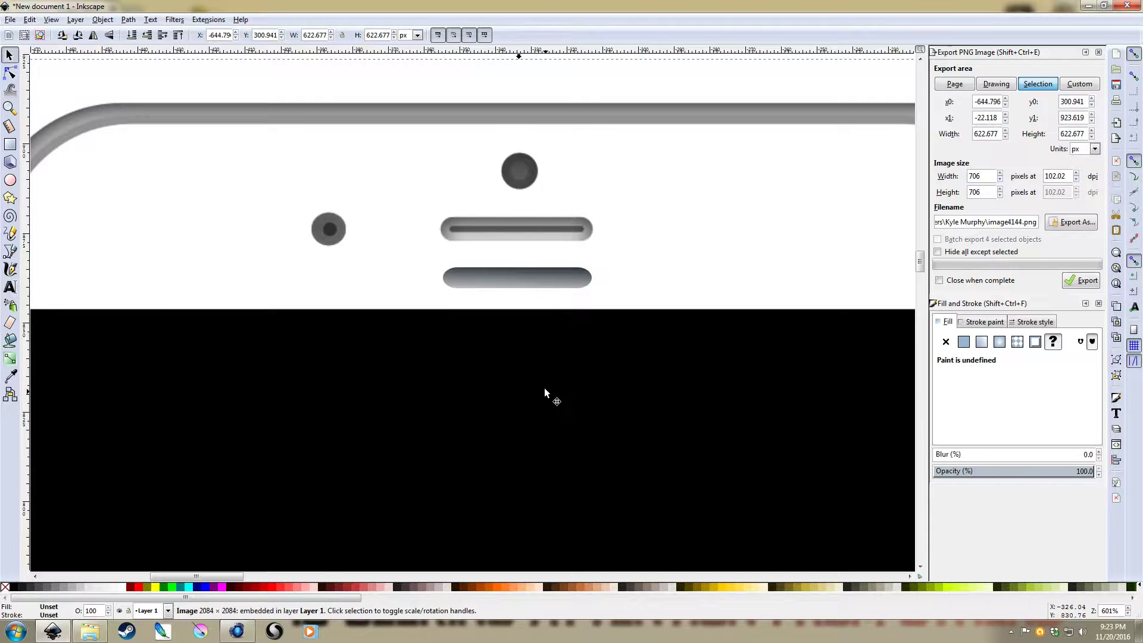
pyautogui.click(505, 274)
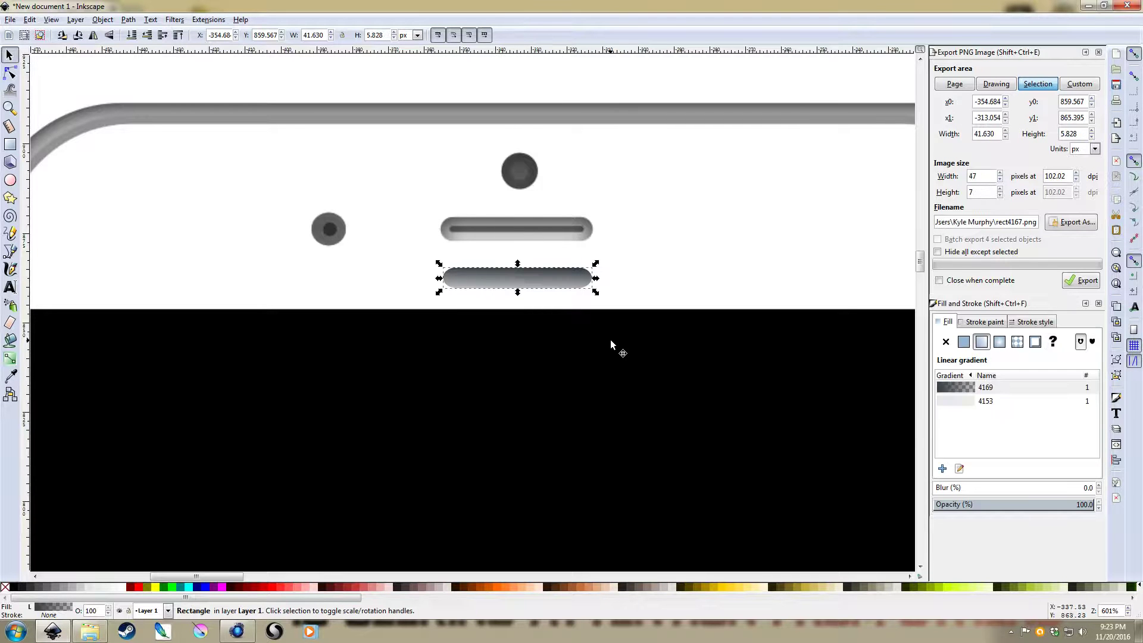
pyautogui.click(636, 248)
# Step: Duplicate the speaker bar, give the copy a flat fill, and shrink it about its centre to form an inner slot
pyautogui.click(560, 274)
pyautogui.hotkey('ctrl', 'd')
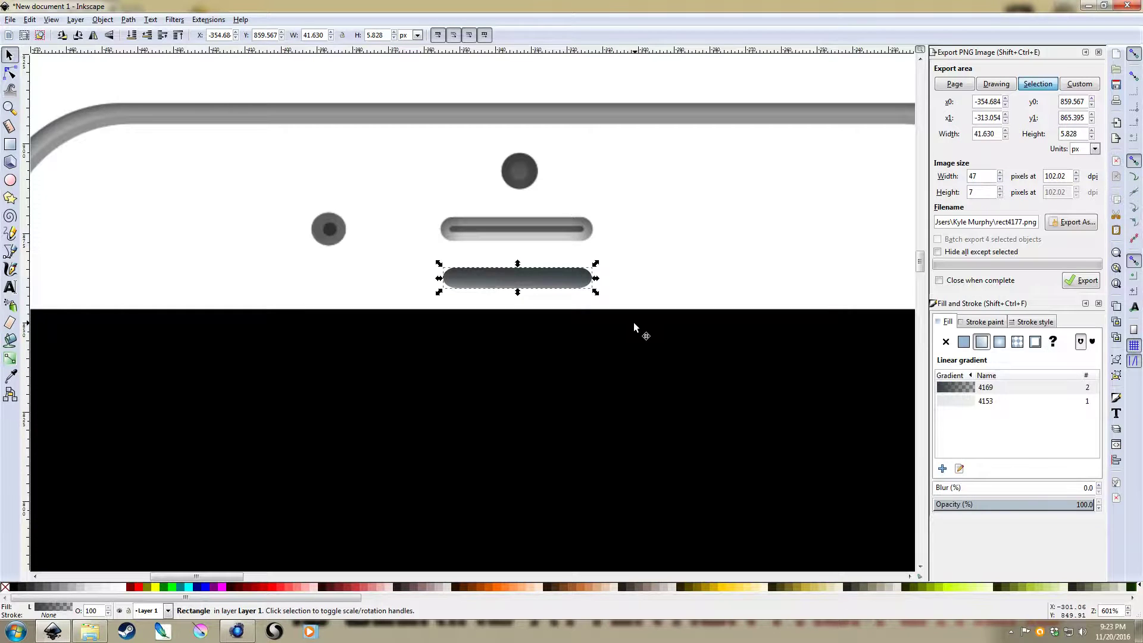
pyautogui.click(964, 341)
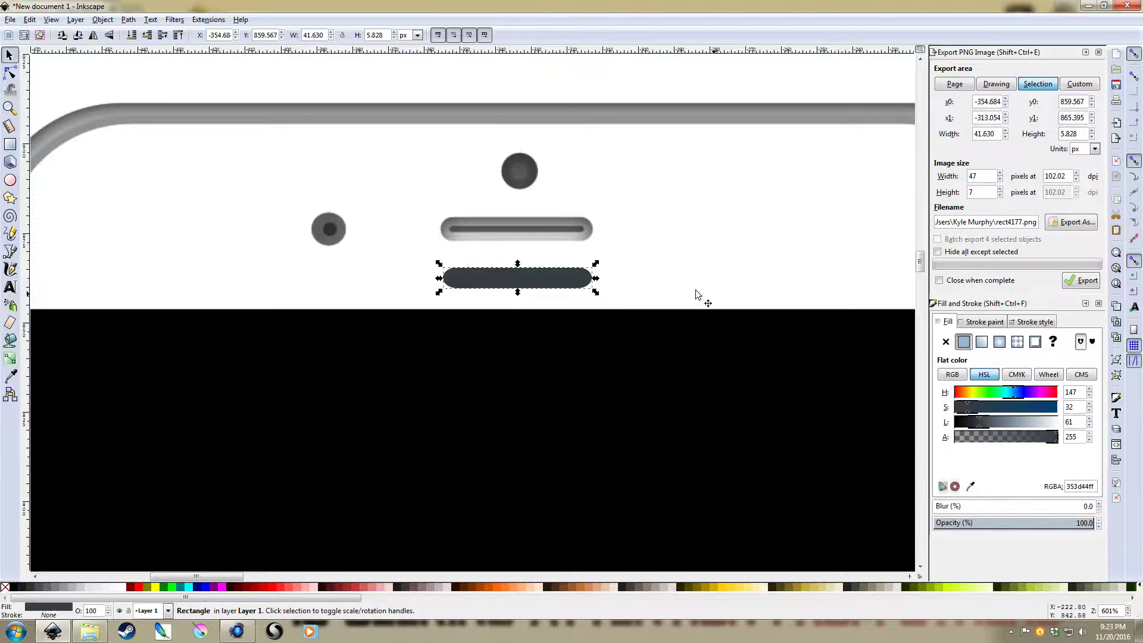
pyautogui.moveTo(597, 265)
pyautogui.mouseDown()
pyautogui.moveTo(556, 277)
pyautogui.moveTo(585, 280)
pyautogui.mouseUp()
pyautogui.click(638, 280)
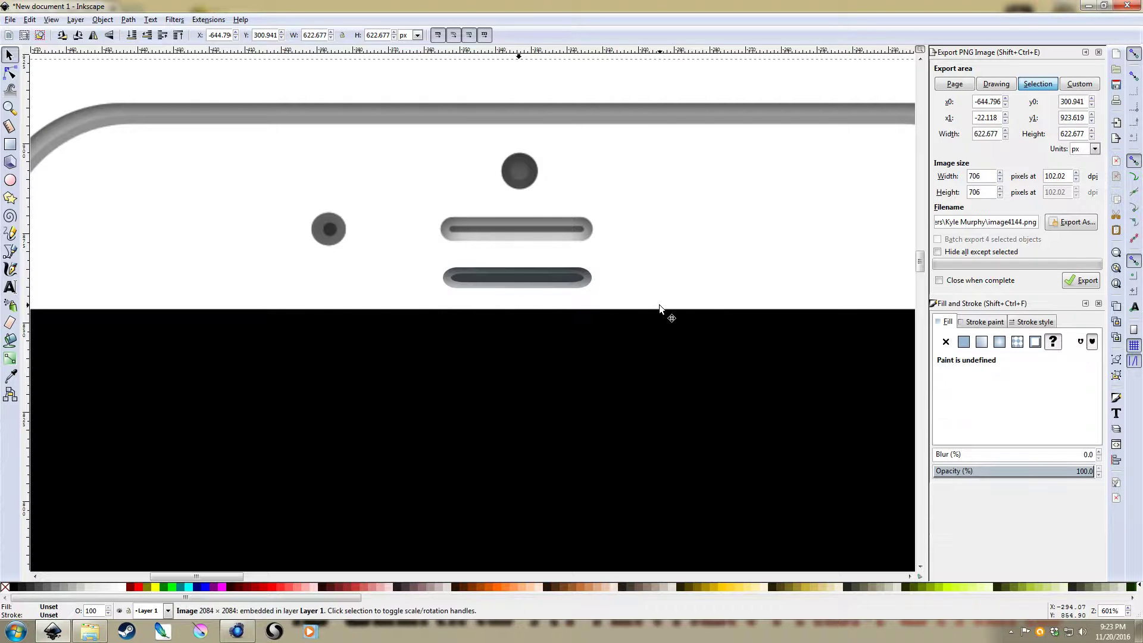
# Step: Flatten and narrow the inner slot to about 35.5 × 1.8 px within the speaker bar
pyautogui.click(509, 279)
pyautogui.moveTo(519, 270); pyautogui.dragTo(519, 277)
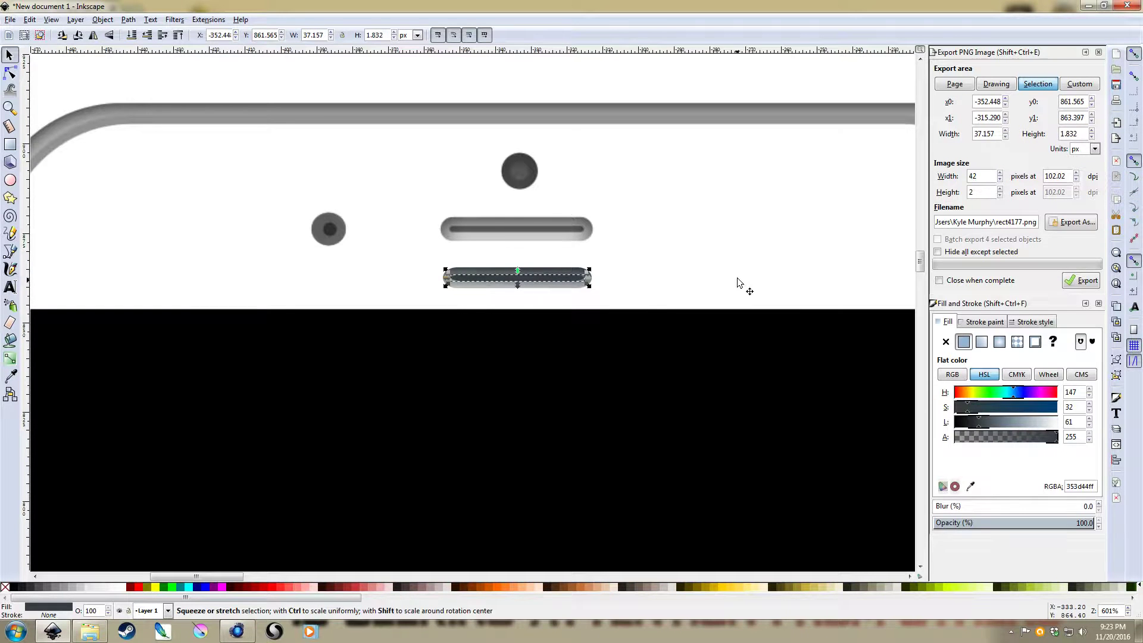
pyautogui.click(649, 281)
pyautogui.click(496, 275)
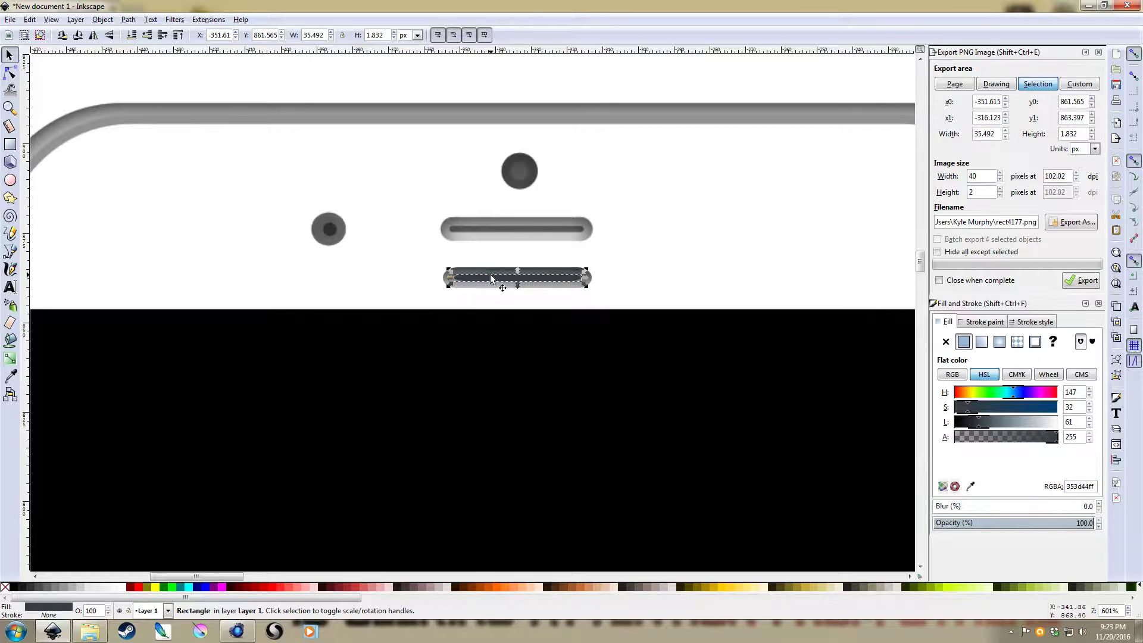
# Step: Round the inner slot's ends with horizontal and vertical corner radii of 1 px
pyautogui.press('r')
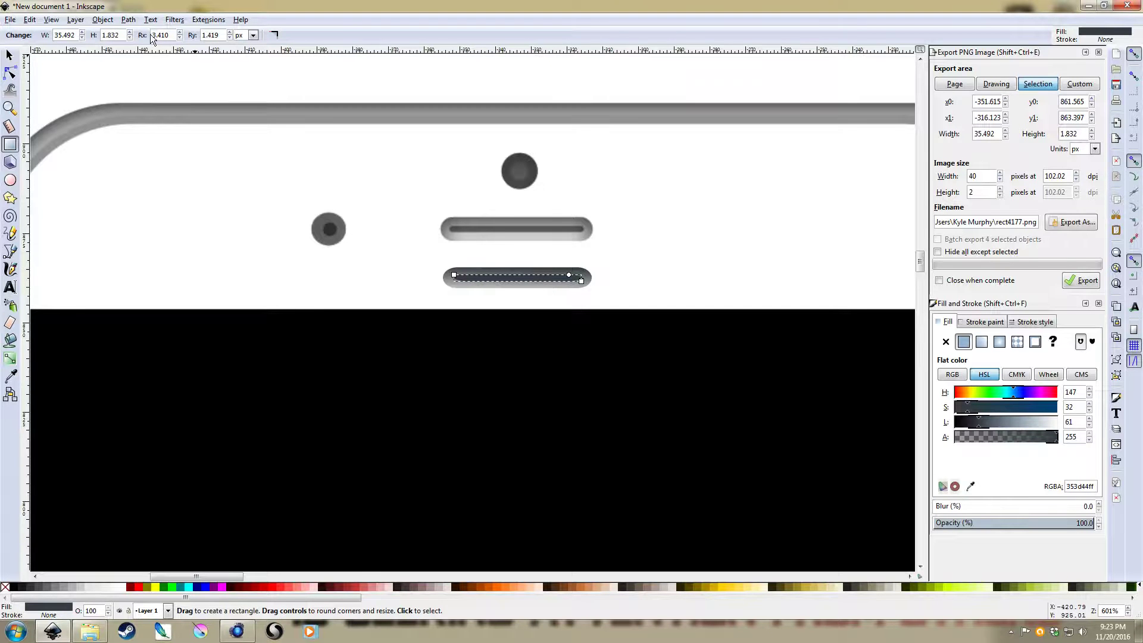
pyautogui.moveTo(169, 35); pyautogui.dragTo(146, 35)
pyautogui.write('1')
pyautogui.press('Tab')
pyautogui.write('1')
pyautogui.click(10, 55)
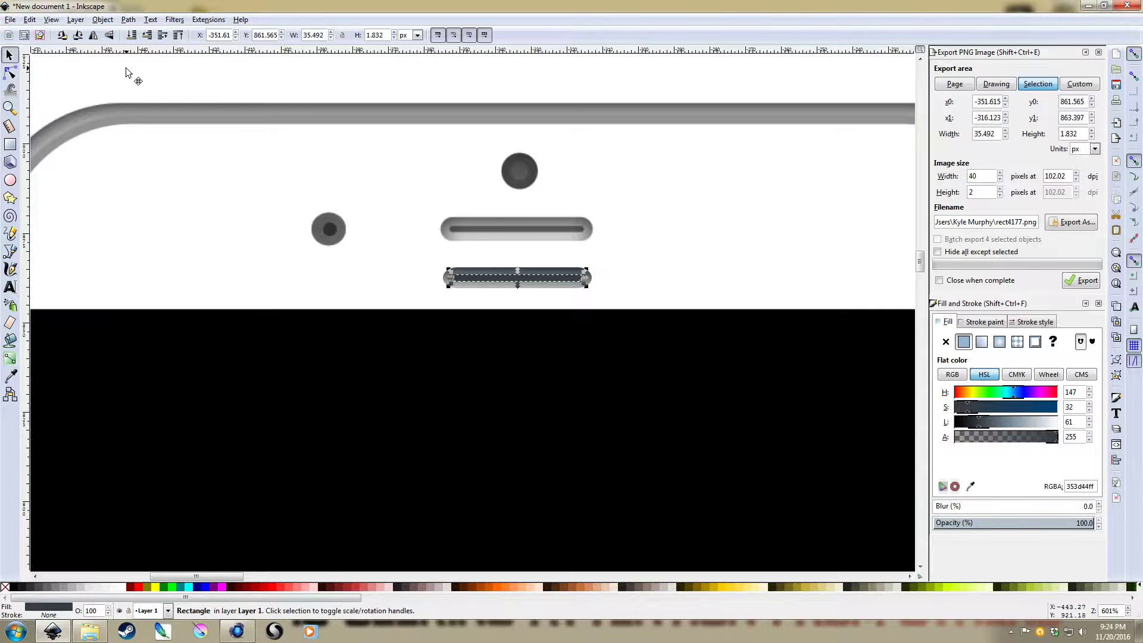
pyautogui.click(580, 260)
# Step: Apply a horizontal linear gradient to the inner slot and set its end stop's alpha to 255
pyautogui.scroll(2, 556, 271)
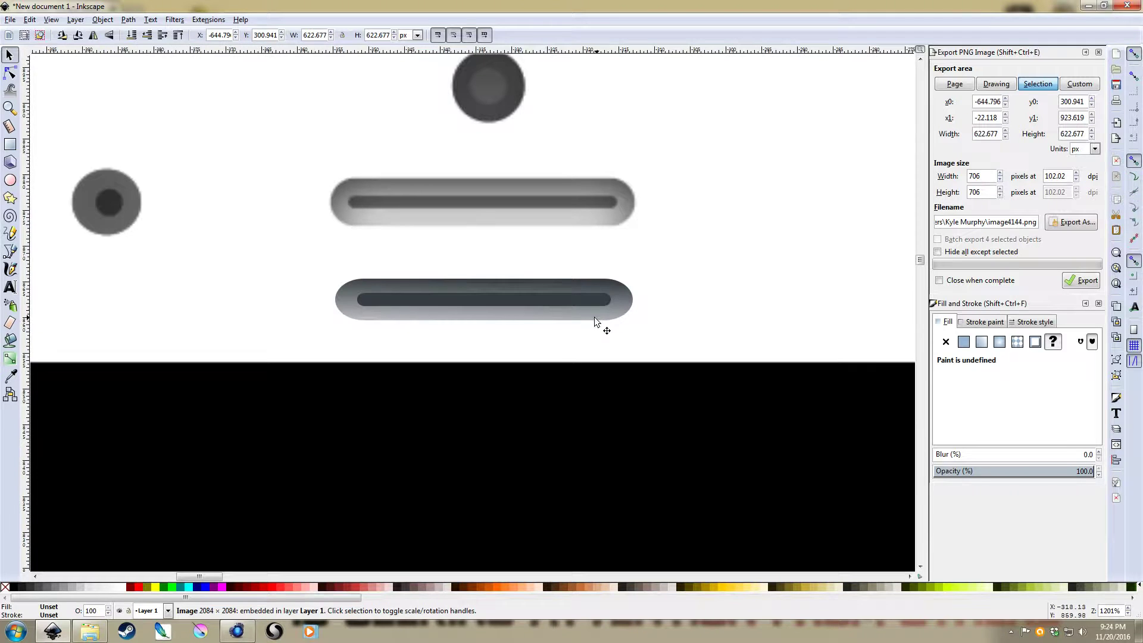
pyautogui.click(511, 299)
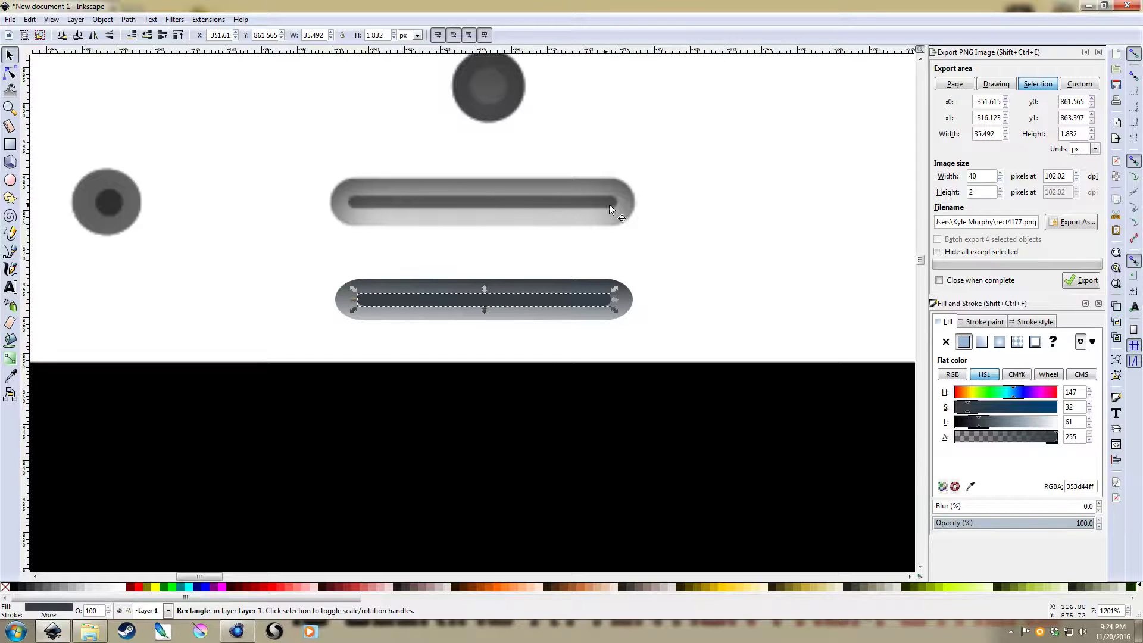
pyautogui.click(981, 341)
pyautogui.press('g')
pyautogui.click(611, 300)
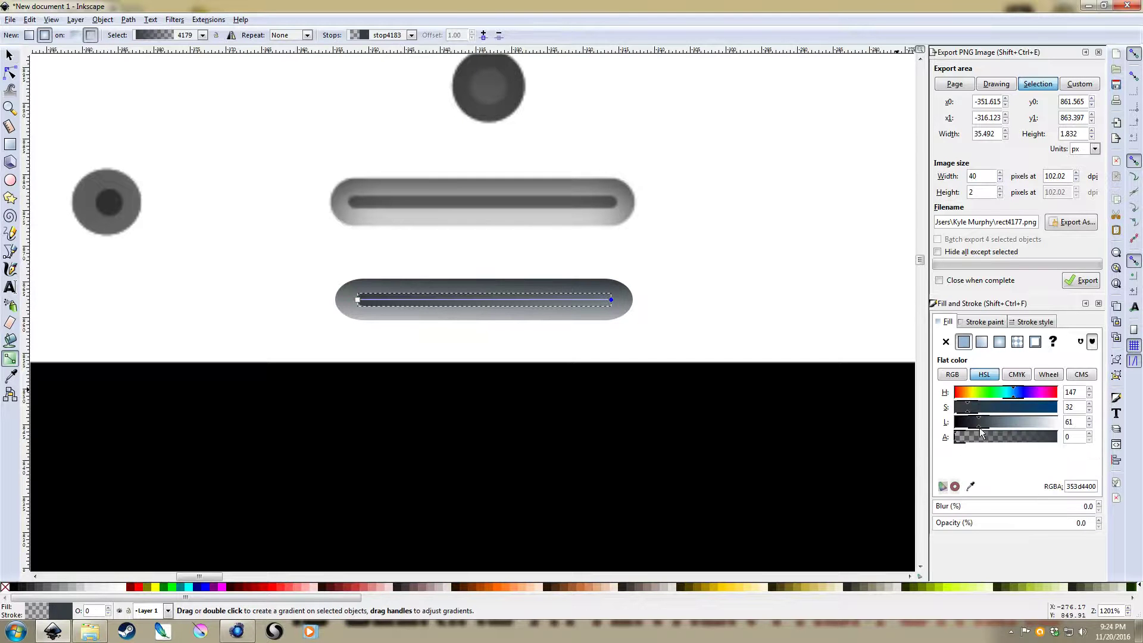
pyautogui.moveTo(1046, 440); pyautogui.dragTo(1081, 443)
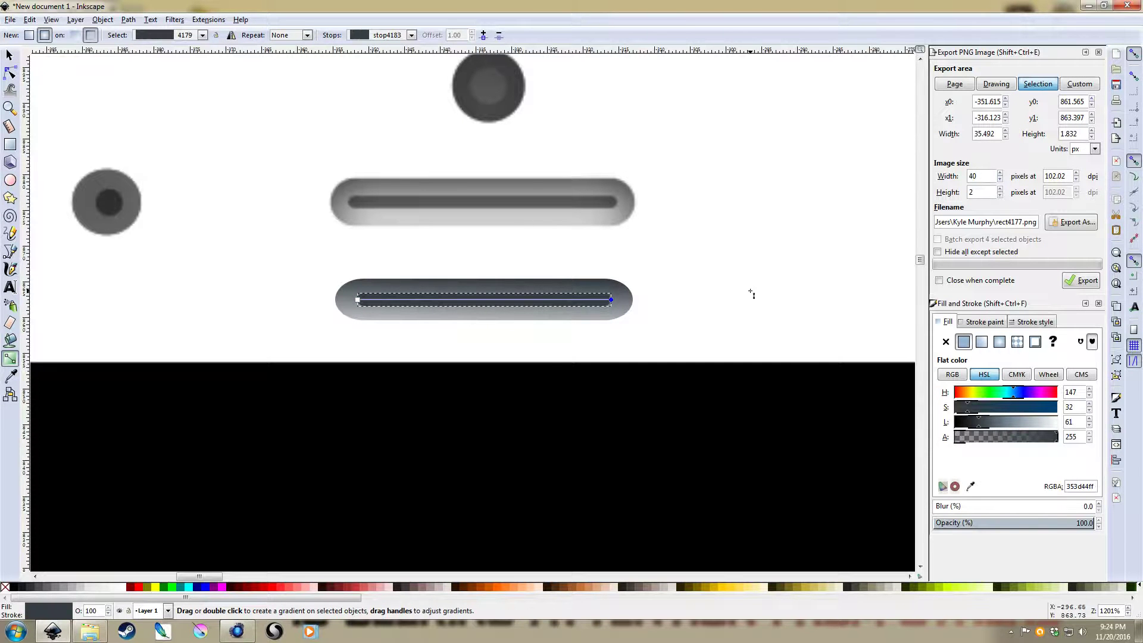
pyautogui.click(497, 304)
pyautogui.click(519, 304)
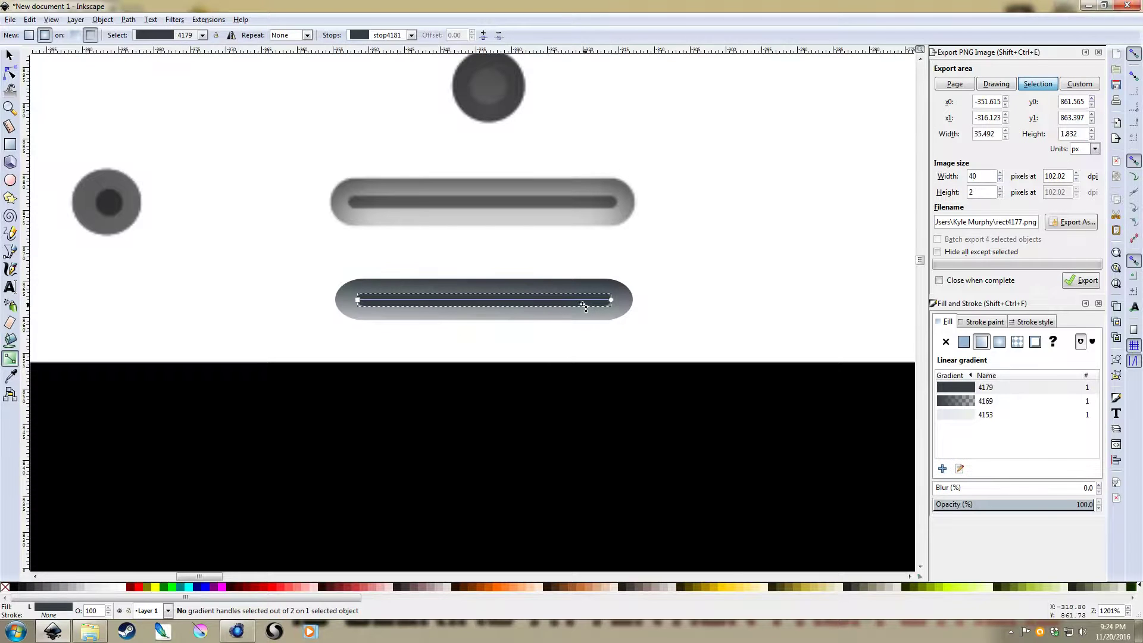
# Step: Add stops at offsets 0.77 and 0.24 to the inner slot's gradient and lighten them, setting the 0.77 stop's lightness to 105
pyautogui.doubleClick(552, 300)
pyautogui.doubleClick(417, 300)
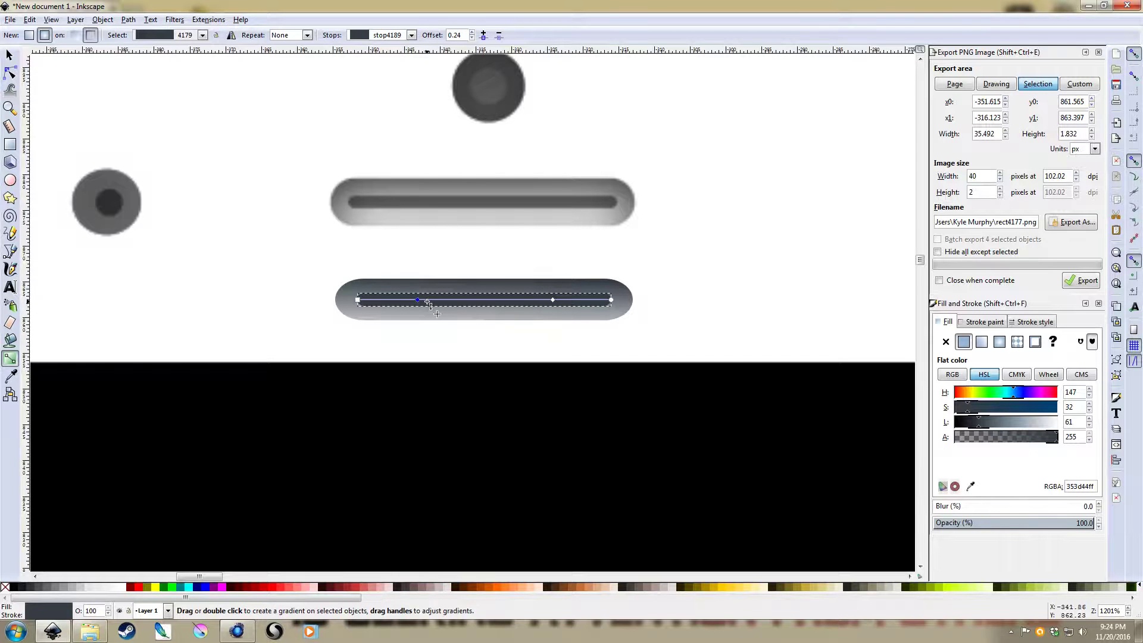
pyautogui.moveTo(977, 429); pyautogui.dragTo(985, 424)
pyautogui.click(553, 300)
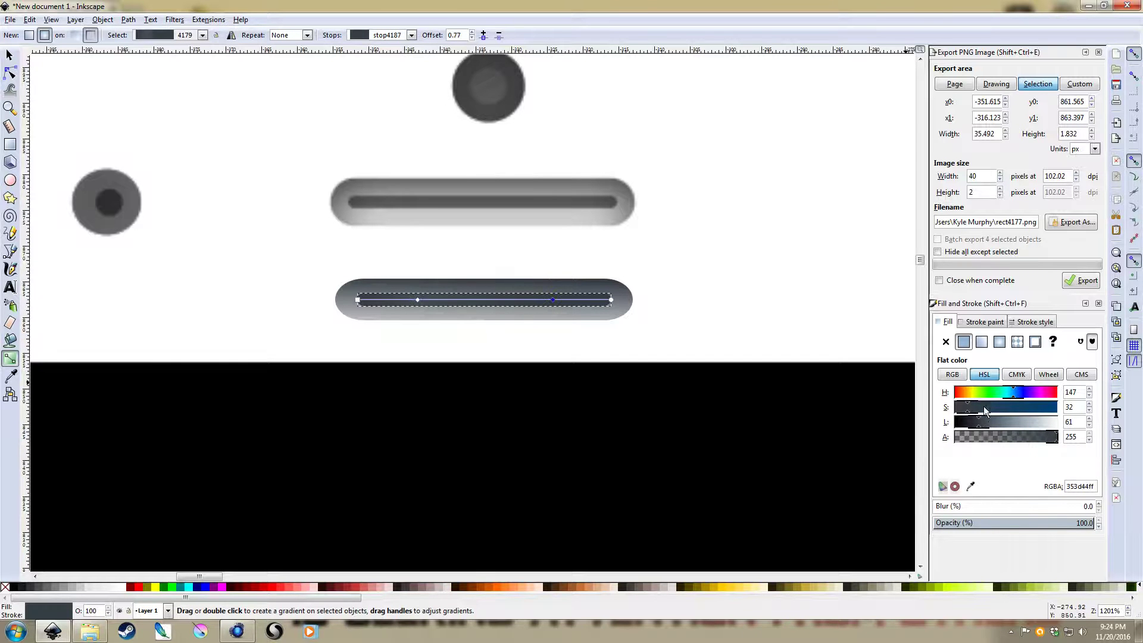
pyautogui.moveTo(980, 424); pyautogui.dragTo(999, 424)
pyautogui.click(711, 296)
pyautogui.press('s')
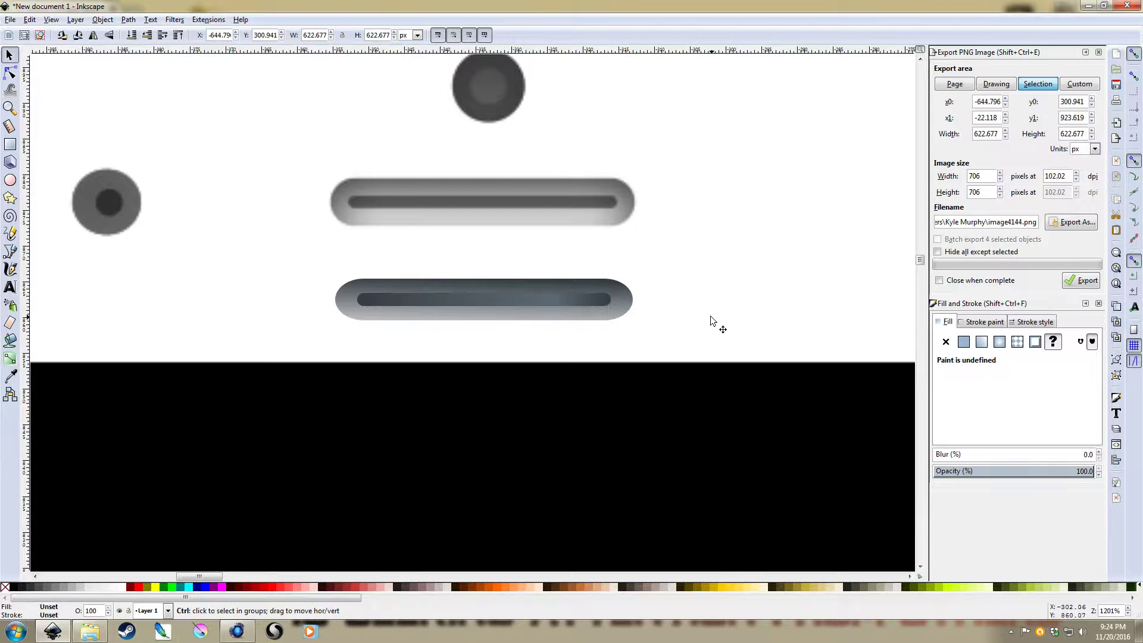
# Step: Examine the inner slot's 0.77 gradient stop and compare the speaker with the reference slot at different magnifications
pyautogui.keyDown('ctrl'); pyautogui.scroll(-2, 713, 322); pyautogui.keyUp('ctrl')
pyautogui.keyDown('ctrl'); pyautogui.scroll(1, 655, 315); pyautogui.keyUp('ctrl')
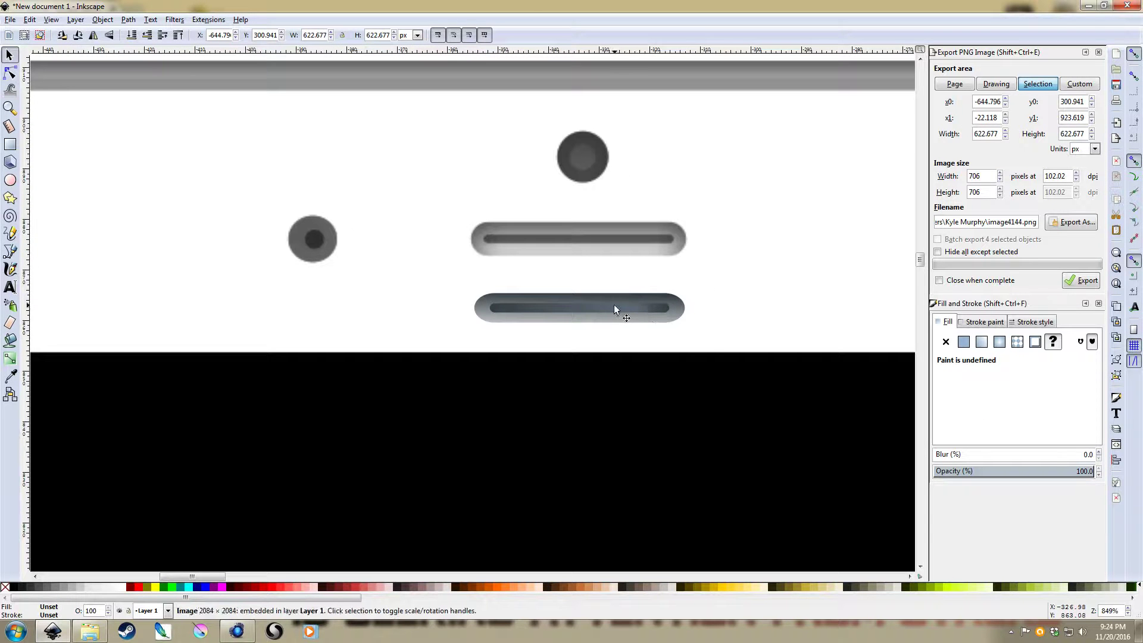
pyautogui.click(613, 305)
pyautogui.press('g')
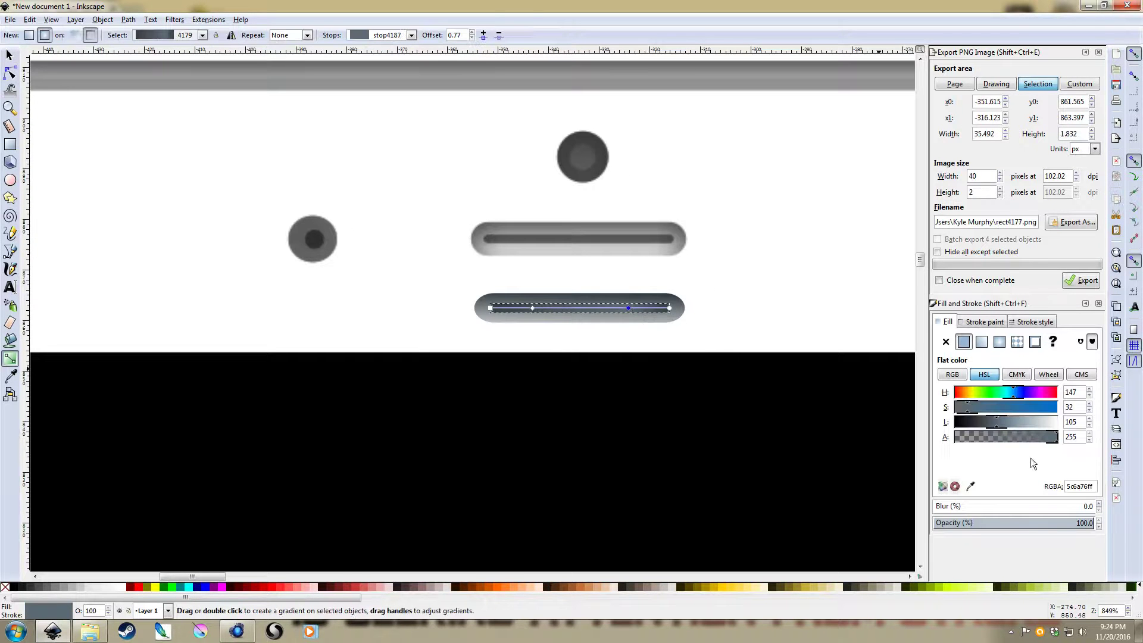
pyautogui.click(773, 300)
pyautogui.press('s')
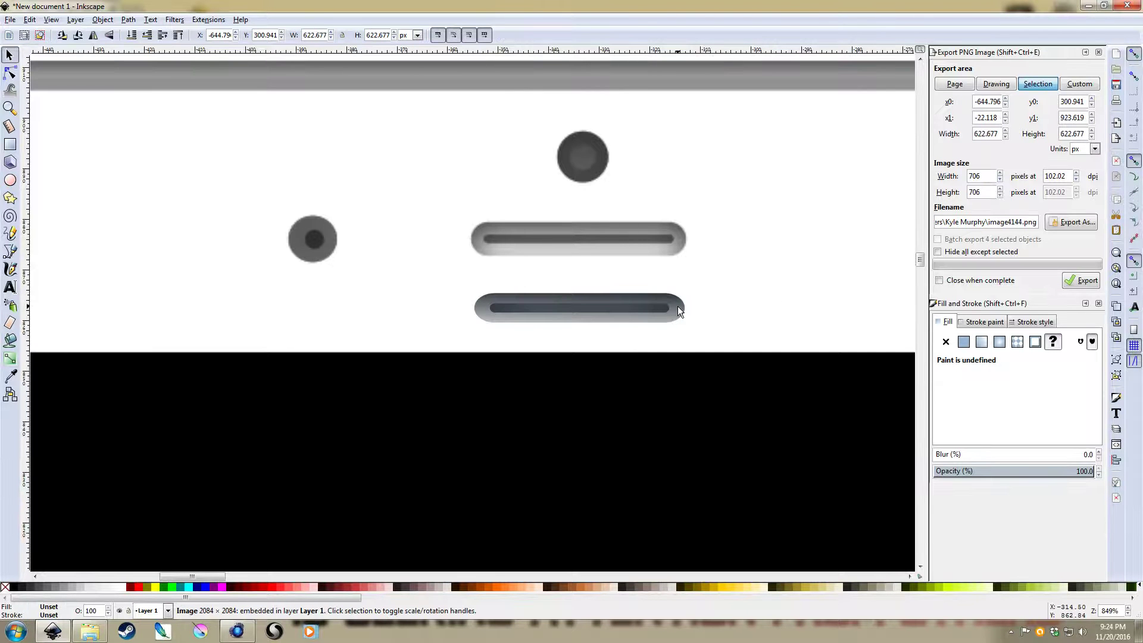
pyautogui.keyDown('ctrl'); pyautogui.scroll(-2, 717, 301); pyautogui.keyUp('ctrl')
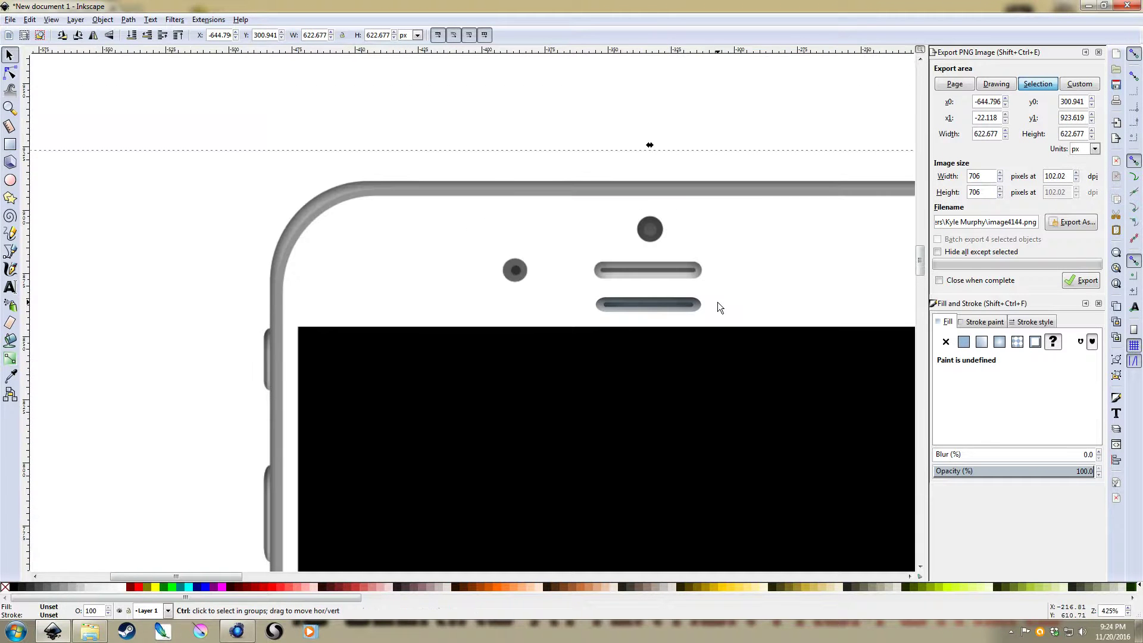
pyautogui.click(717, 125)
pyautogui.keyDown('ctrl'); pyautogui.scroll(2, 678, 240); pyautogui.keyUp('ctrl')
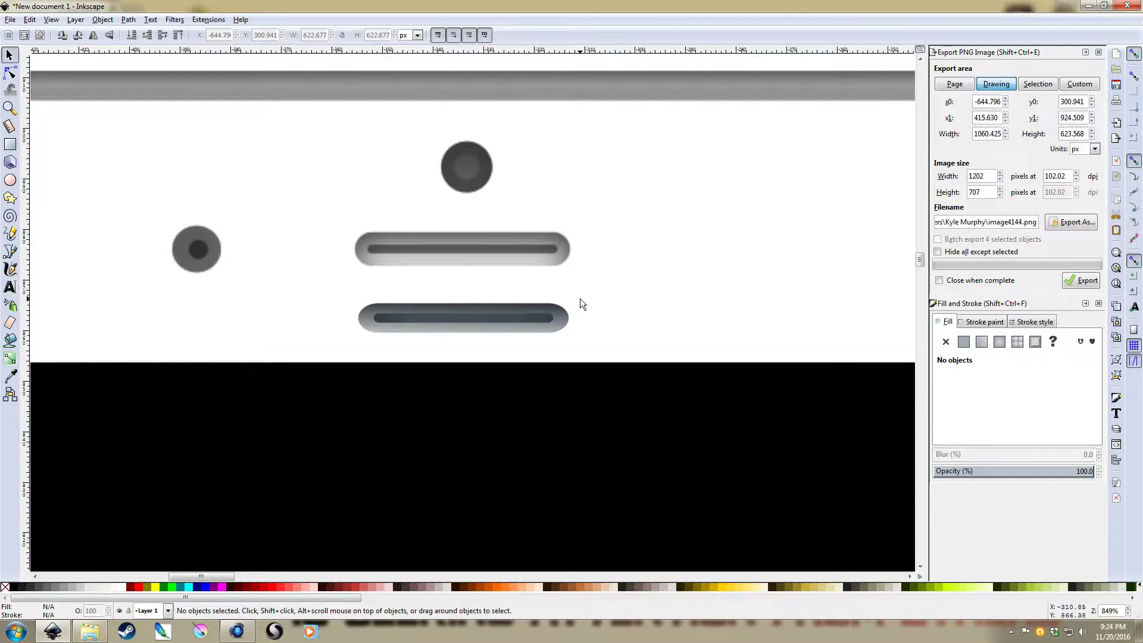
pyautogui.keyDown('ctrl'); pyautogui.scroll(-2, 438, 213); pyautogui.keyUp('ctrl')
# Step: Widen the speaker bar and its inner slot together about their centre to about 44 px
pyautogui.moveTo(345, 108); pyautogui.dragTo(541, 309)
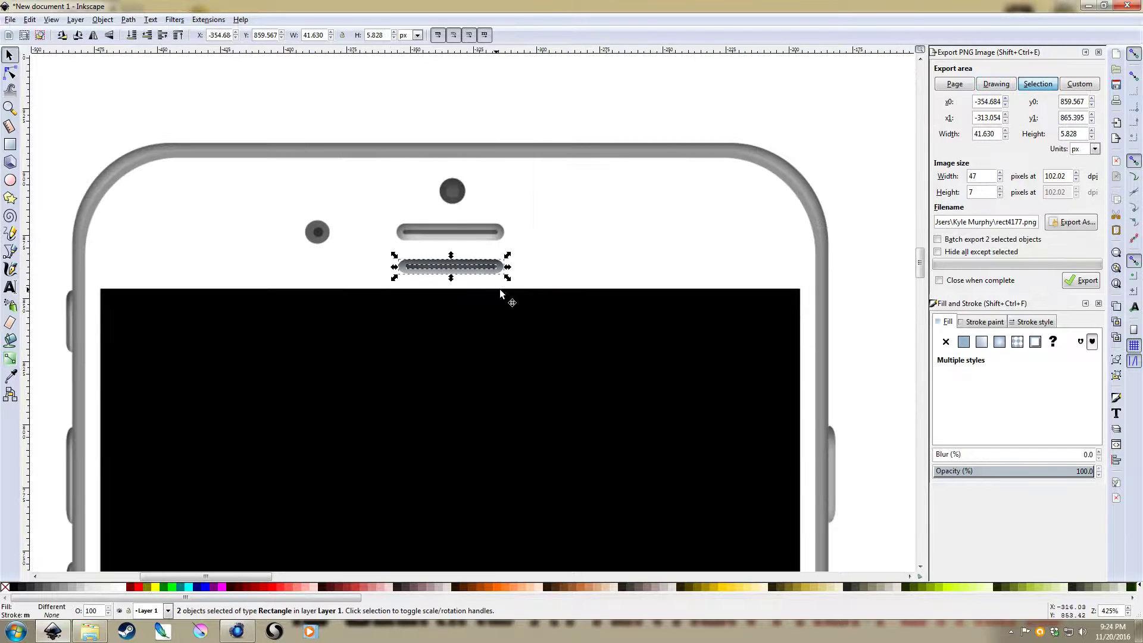
pyautogui.keyDown('shift'); pyautogui.moveTo(509, 267); pyautogui.dragTo(513, 267); pyautogui.keyUp('shift')
pyautogui.click(469, 118)
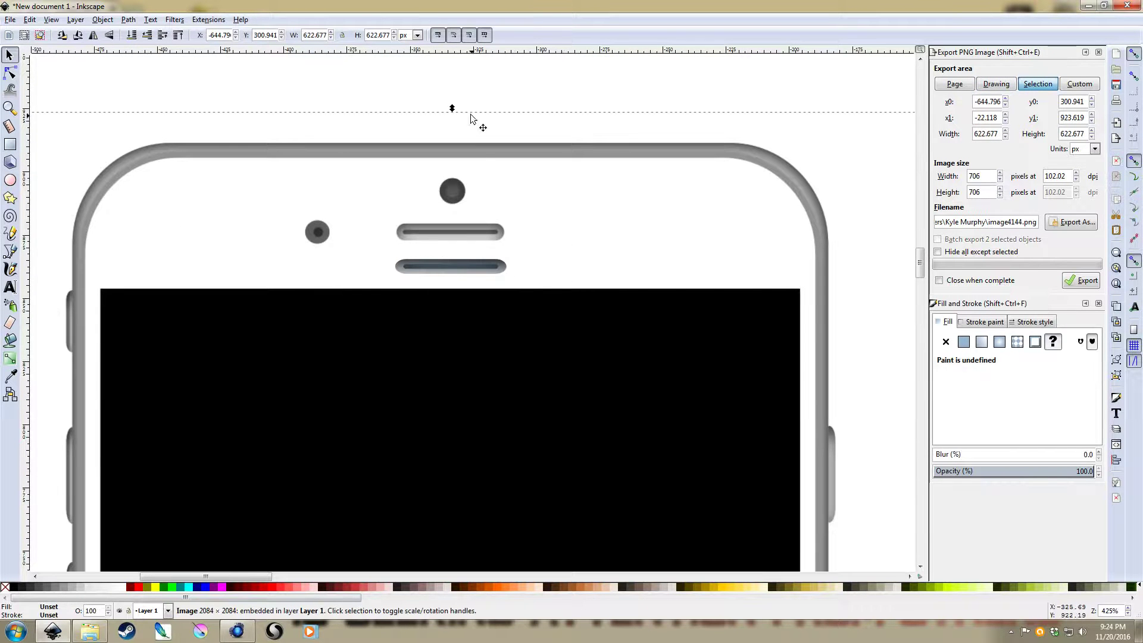
pyautogui.click(469, 106)
# Step: Move the speaker bar and inner slot onto the drawn phone, centred just above its dark screen
pyautogui.scroll(-2, 531, 284)
pyautogui.moveTo(421, 176); pyautogui.dragTo(312, 280)
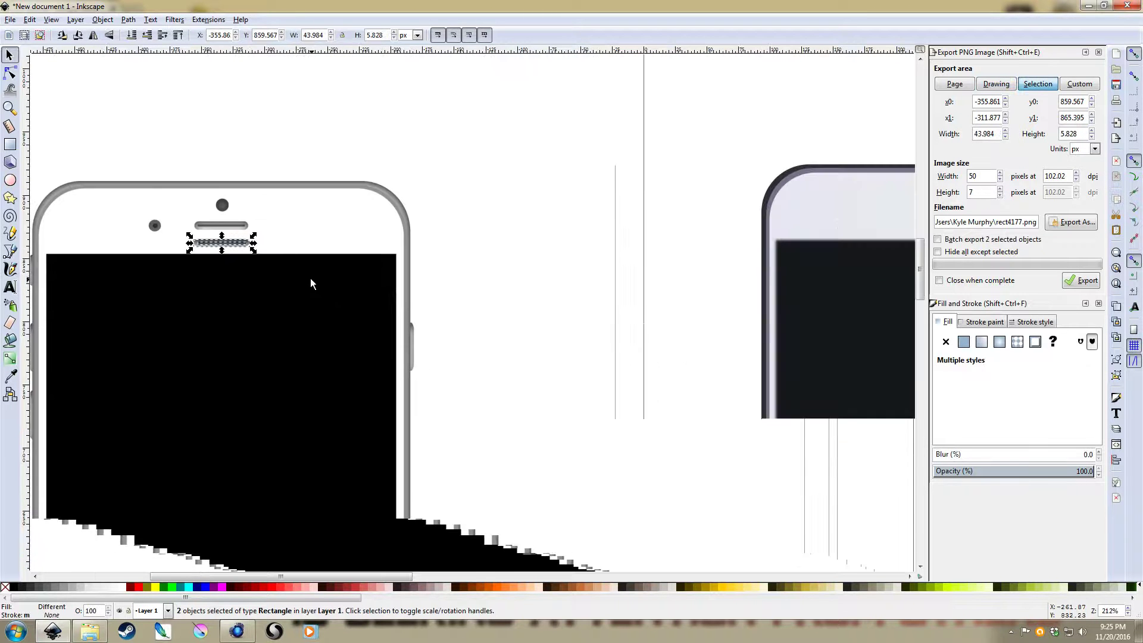
pyautogui.keyDown('ctrl'); pyautogui.moveTo(238, 243); pyautogui.dragTo(893, 258); pyautogui.keyUp('ctrl')
pyautogui.moveTo(793, 239); pyautogui.dragTo(626, 245)
pyautogui.click(720, 177)
pyautogui.scroll(-2, 787, 300)
pyautogui.scroll(3, 606, 263)
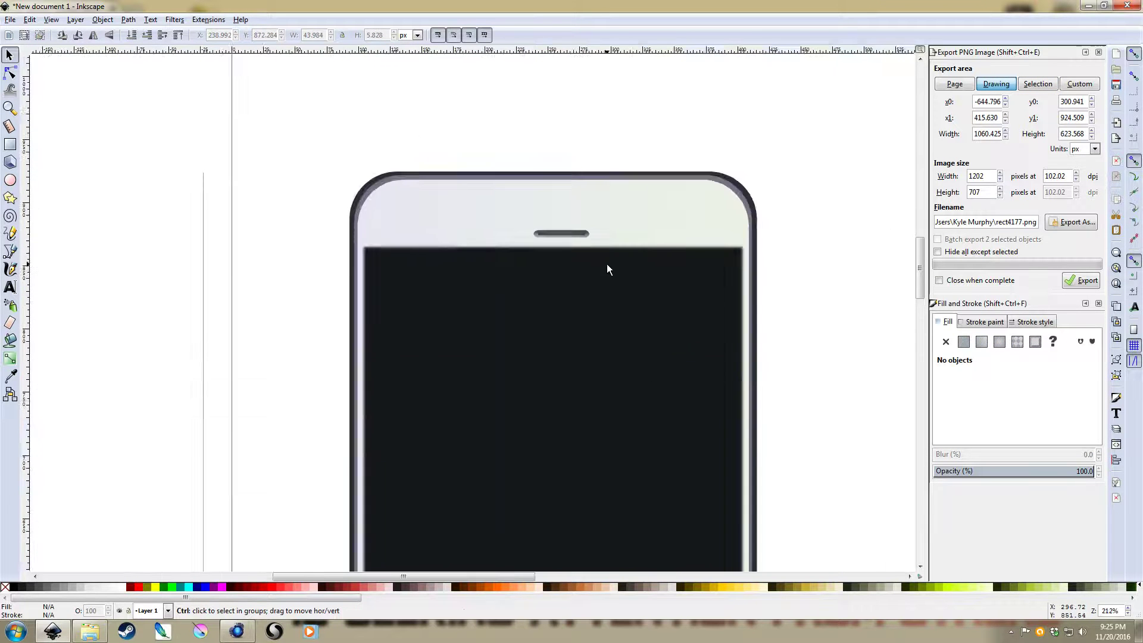
# Step: Enlarge the speaker bar and inner slot on the drawn phone to about 46.3 × 7.2 px
pyautogui.moveTo(467, 105); pyautogui.dragTo(654, 334)
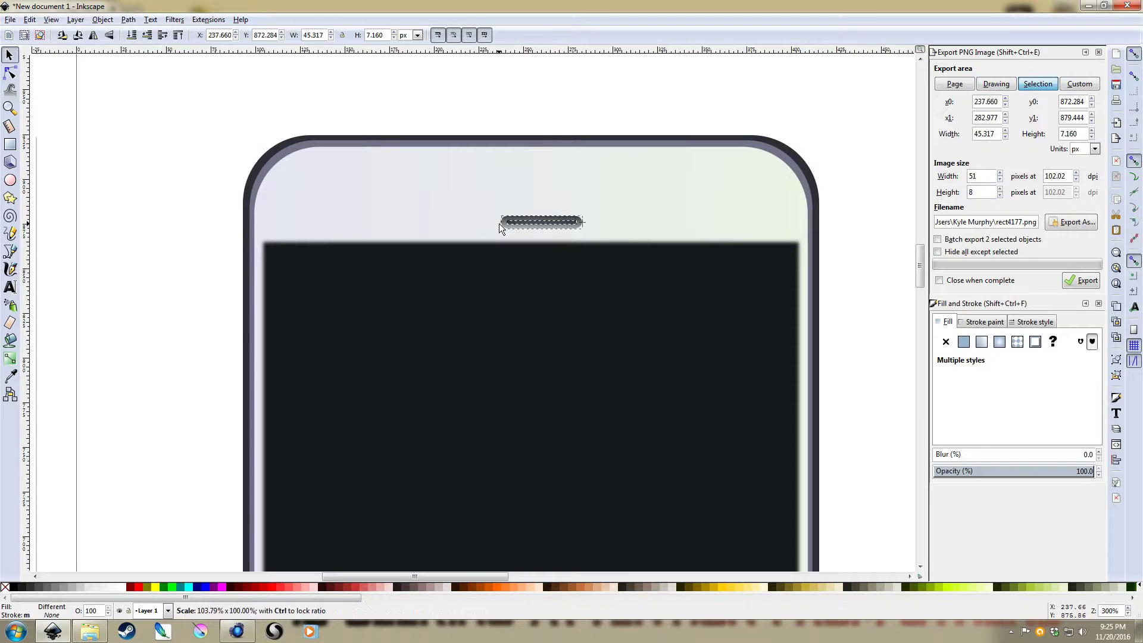
pyautogui.press('Escape')
pyautogui.scroll(-3, 589, 212)
pyautogui.moveTo(524, 150); pyautogui.dragTo(590, 223)
pyautogui.click(816, 247)
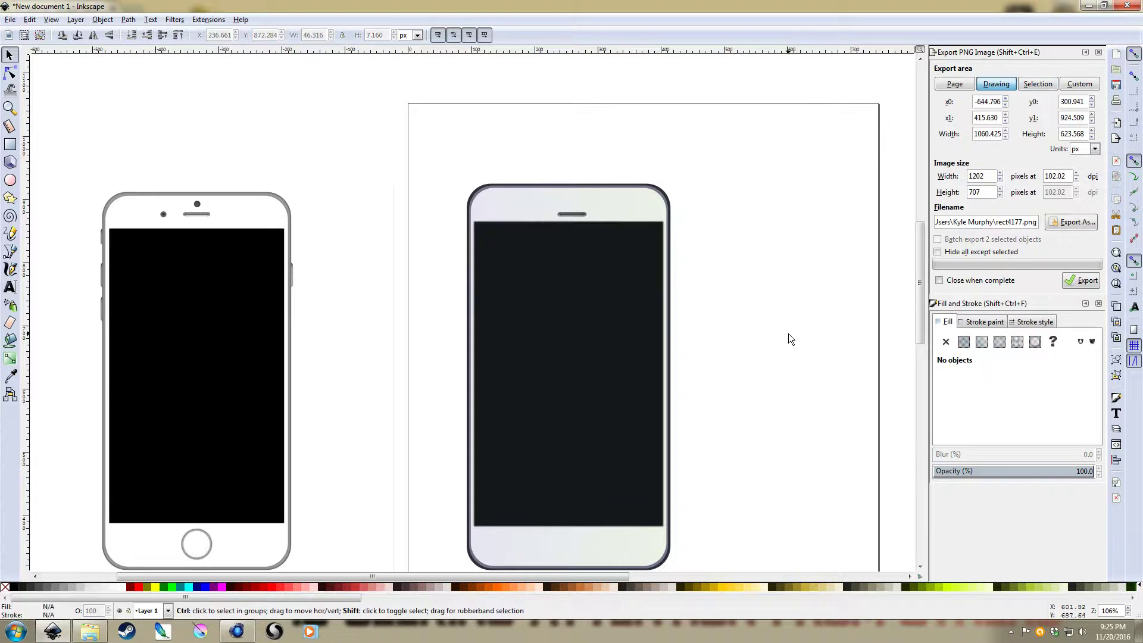
# Step: Centre all six parts of the drawn phone on a common vertical axis, relative to the selection area
pyautogui.hotkey('ctrl', 'shift', 'a')
pyautogui.moveTo(641, 319); pyautogui.dragTo(633, 212)
pyautogui.scroll(-2, 464, 144)
pyautogui.moveTo(439, 89); pyautogui.dragTo(673, 387)
pyautogui.moveTo(627, 277); pyautogui.dragTo(678, 361)
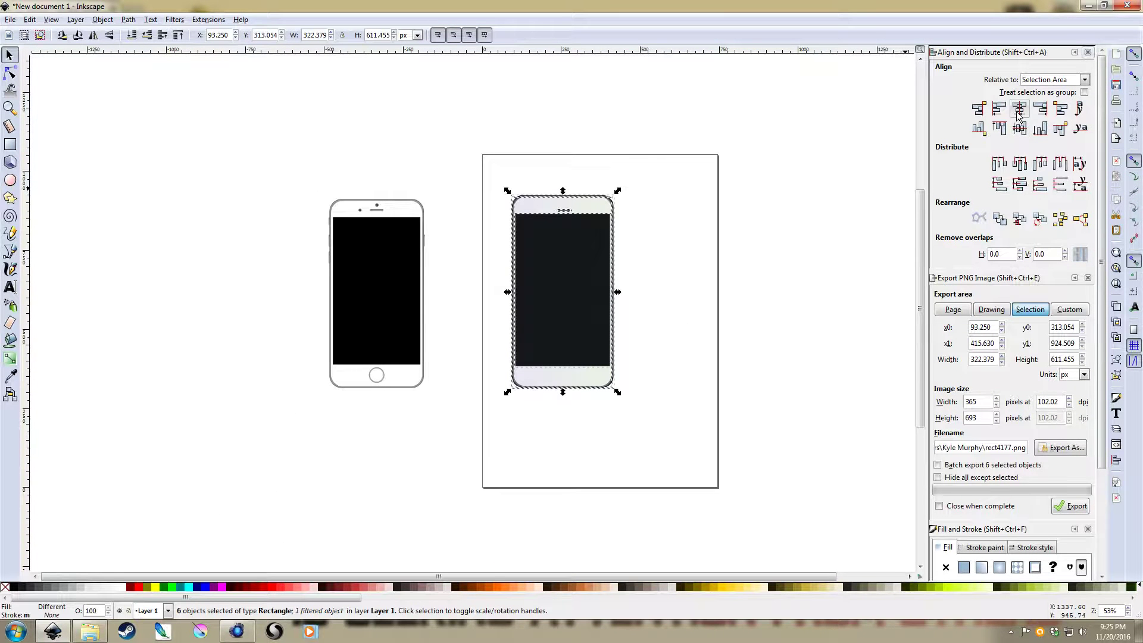
pyautogui.scroll(3, 572, 237)
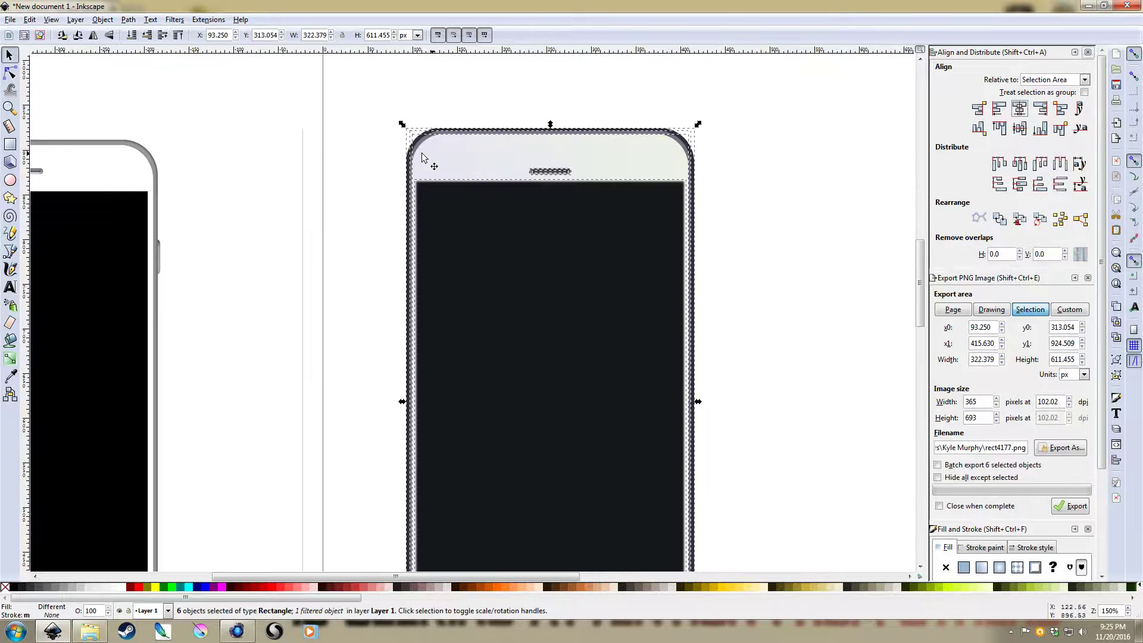
pyautogui.click(348, 152)
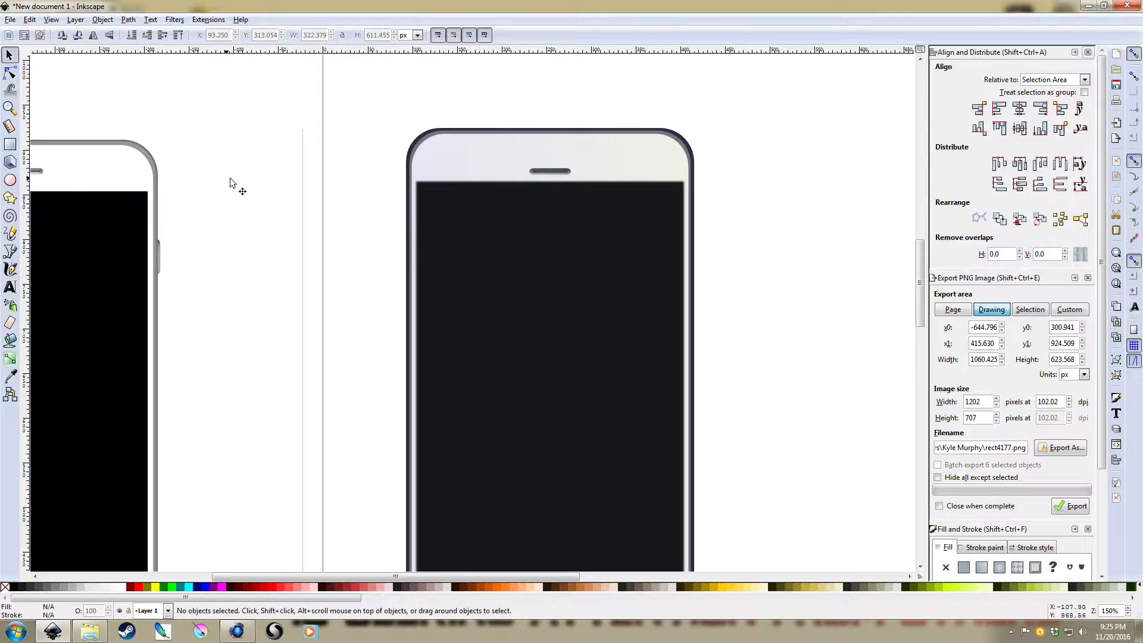
# Step: Raise the speaker bar and inner slot together by about 11 px between the screen and the phone's upper edge
pyautogui.moveTo(479, 101); pyautogui.dragTo(564, 161)
pyautogui.click(555, 95)
pyautogui.scroll(-1, 643, 373)
pyautogui.moveTo(683, 396)
pyautogui.mouseDown()
pyautogui.moveTo(710, 375)
pyautogui.moveTo(709, 319)
pyautogui.mouseUp()
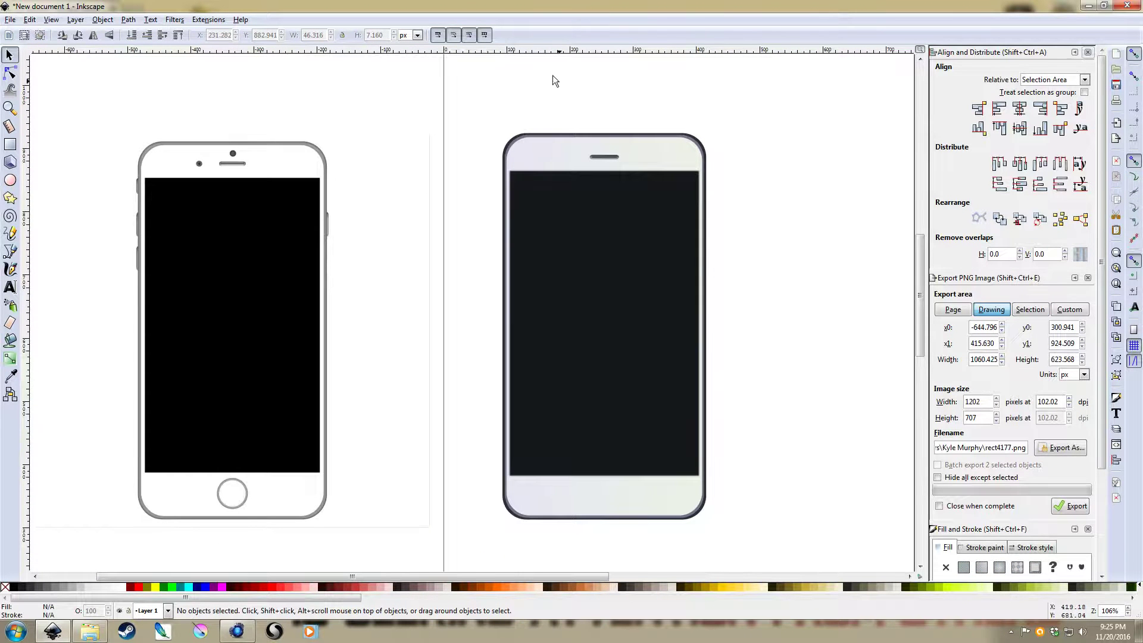
# Step: Draw a circle about 10 px across beside the reference phone's upper camera dot
pyautogui.scroll(4, 235, 160)
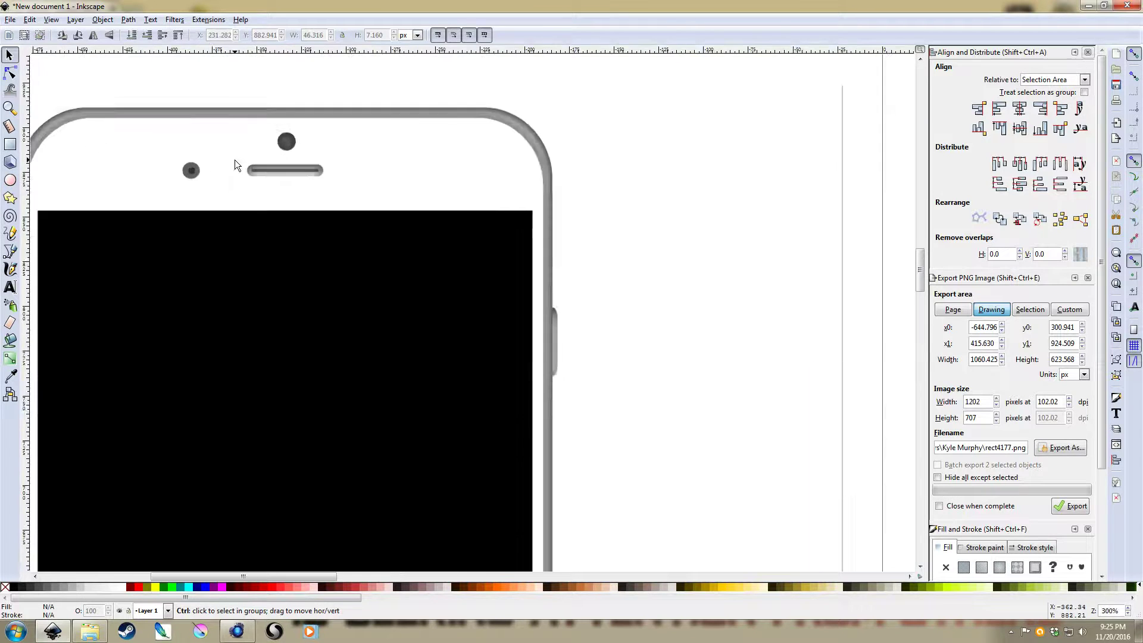
pyautogui.moveTo(237, 156); pyautogui.dragTo(380, 195)
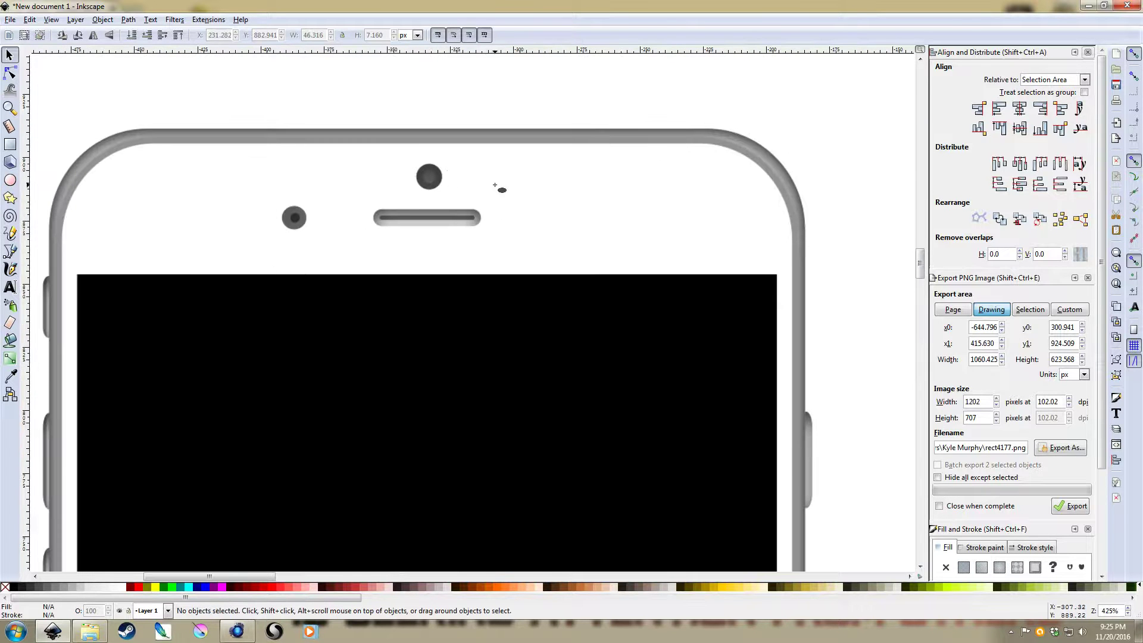
pyautogui.press('e')
pyautogui.moveTo(498, 164); pyautogui.dragTo(524, 190)
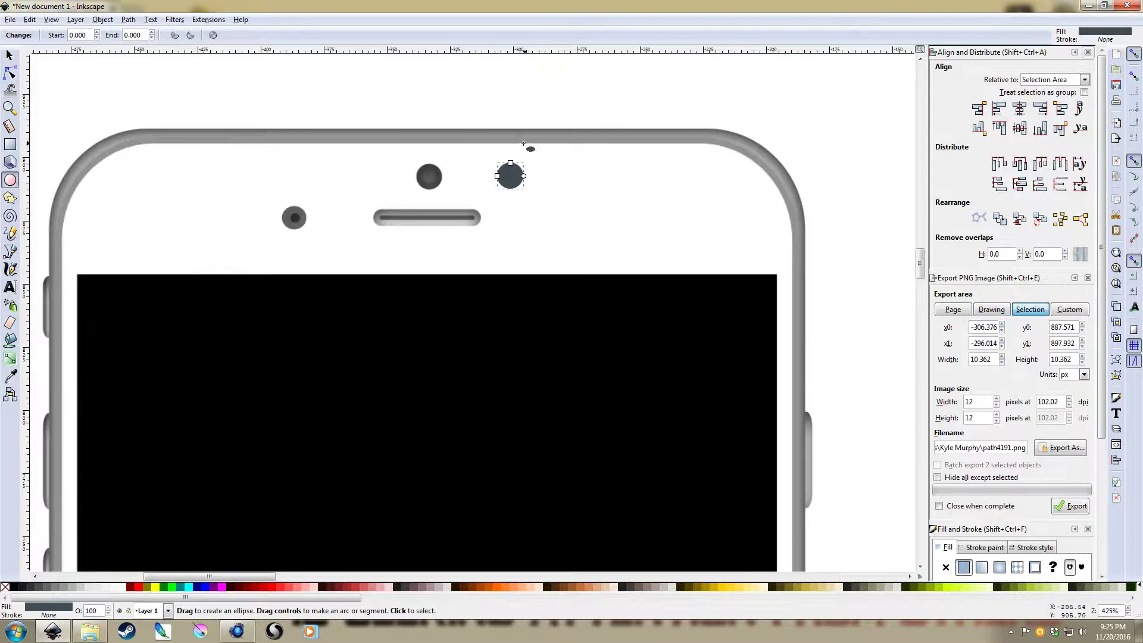
# Step: Fill the new circle with the dark grey sampled from the reference phone's upper camera dot
pyautogui.scroll(2, 437, 168)
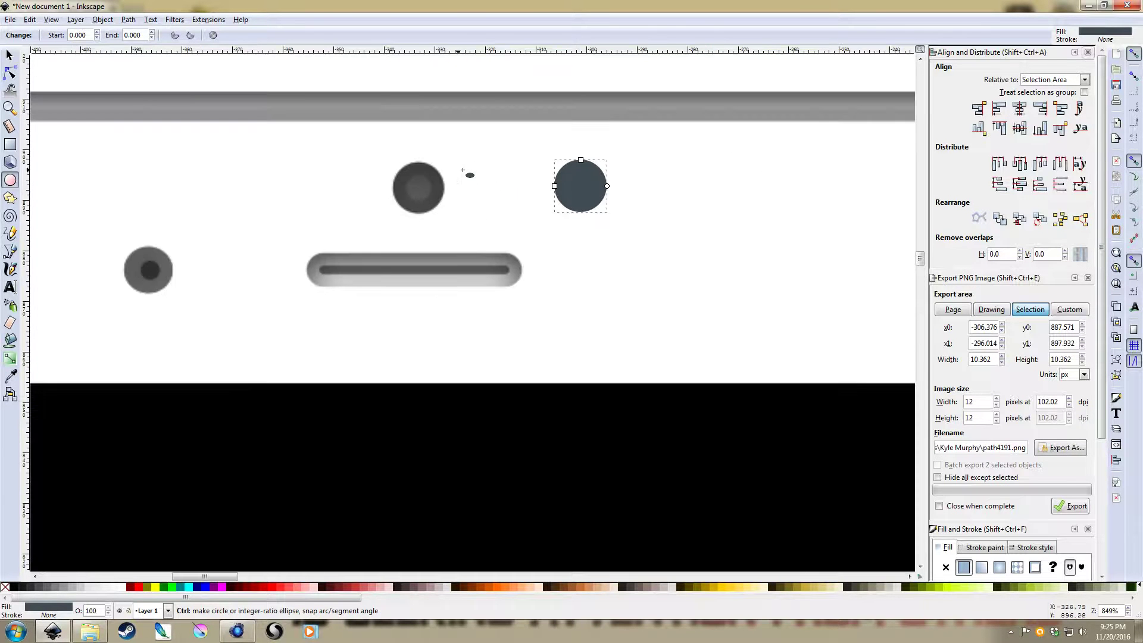
pyautogui.press('d')
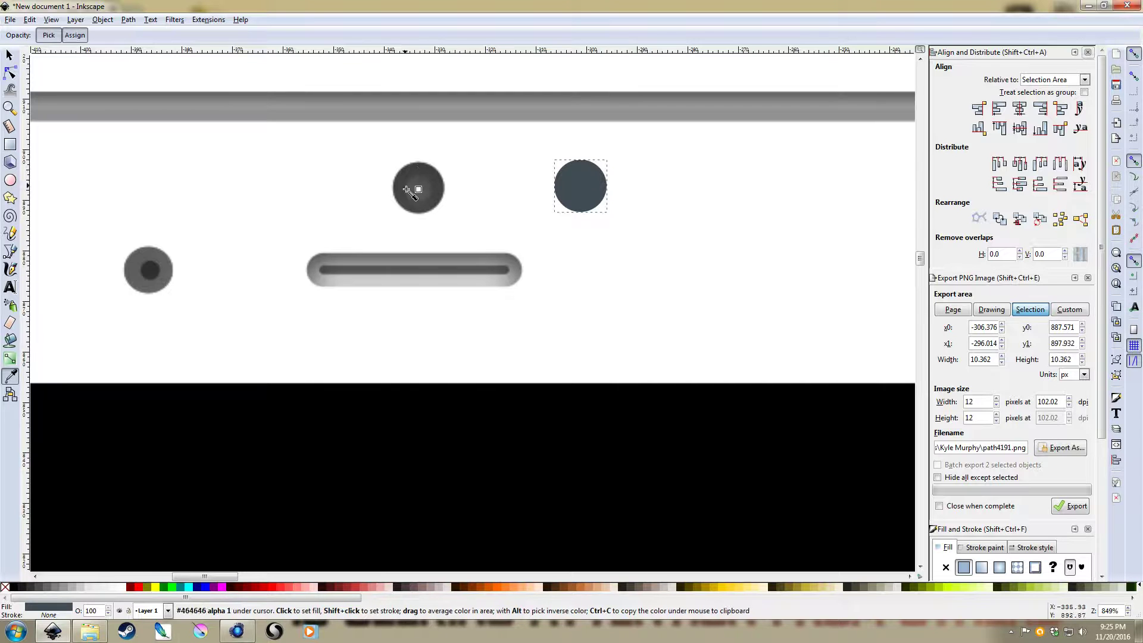
pyautogui.click(420, 171)
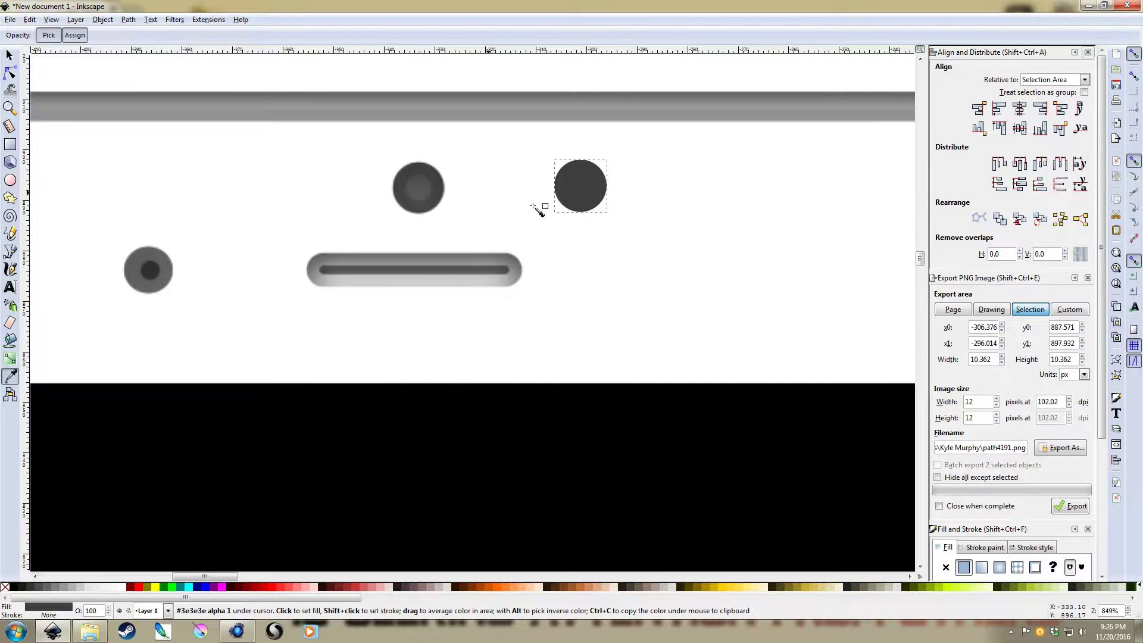
pyautogui.press('s')
# Step: Duplicate the dark grey circle and shrink the copy about its centre to about 6.6 px across
pyautogui.scroll(-2, 531, 196)
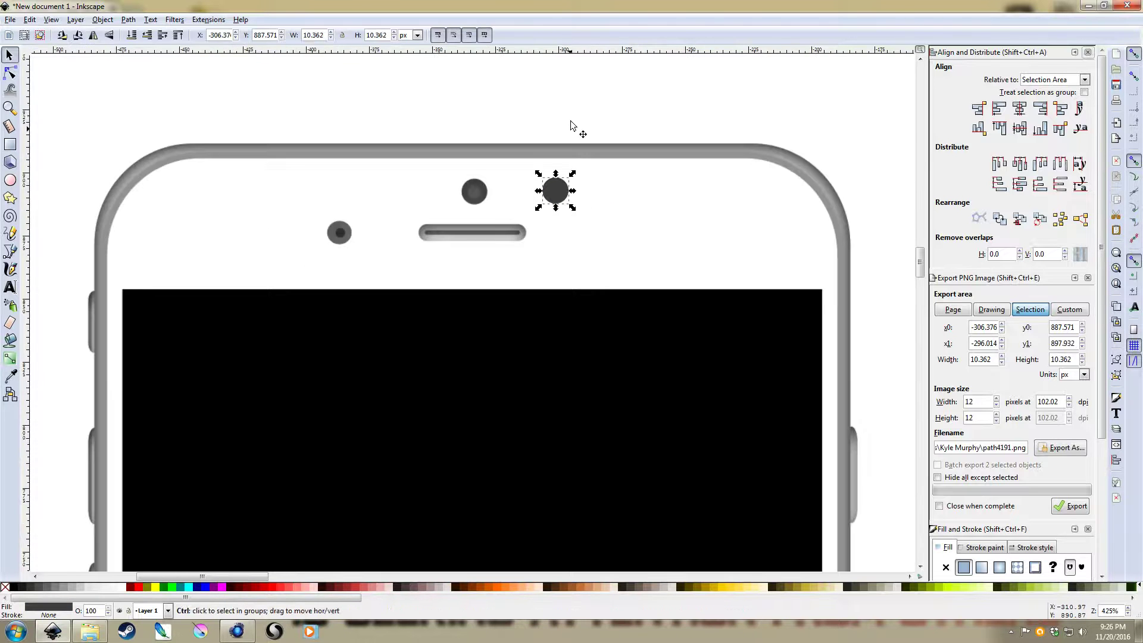
pyautogui.click(572, 147)
pyautogui.scroll(2, 572, 174)
pyautogui.click(541, 207)
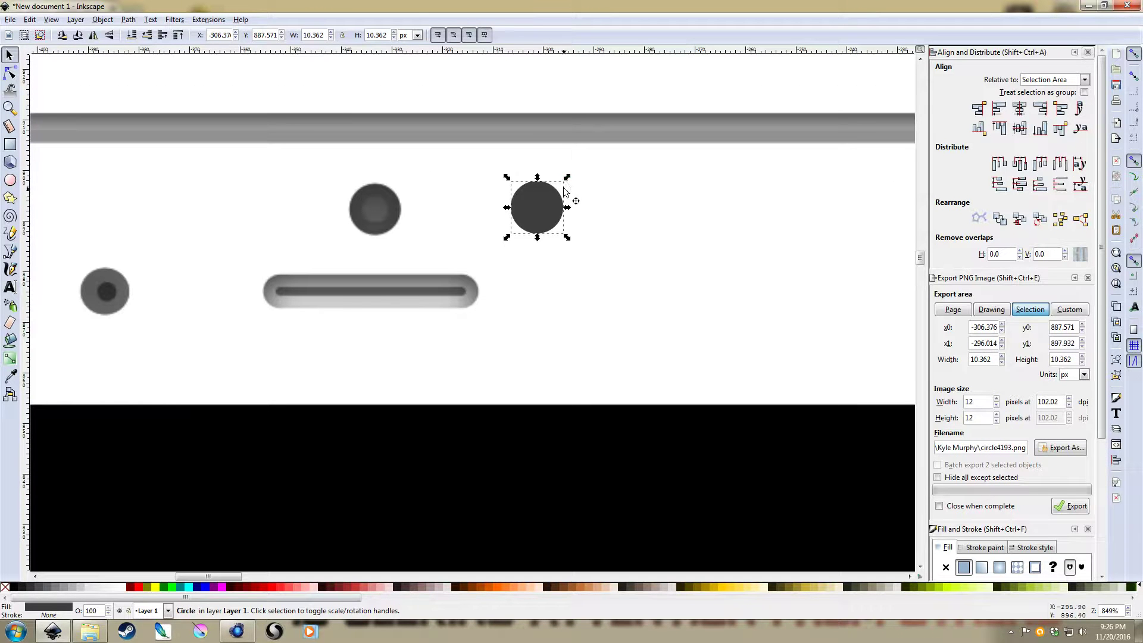
pyautogui.moveTo(566, 179); pyautogui.dragTo(557, 185)
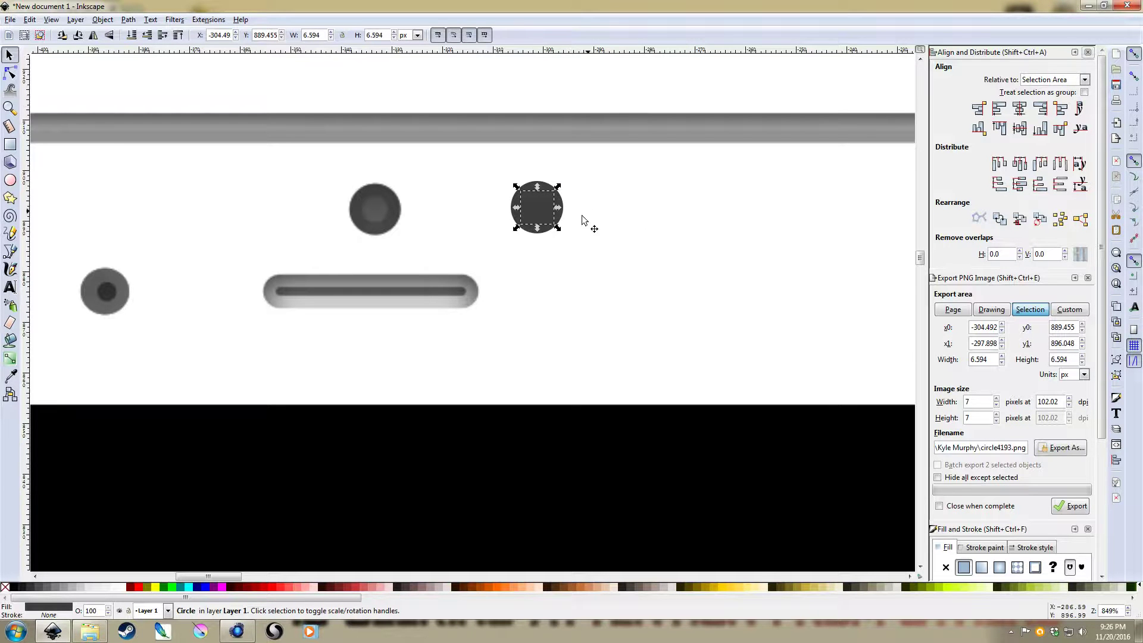
# Step: Fill the smaller inner circle with the lighter grey 565656
pyautogui.press('d')
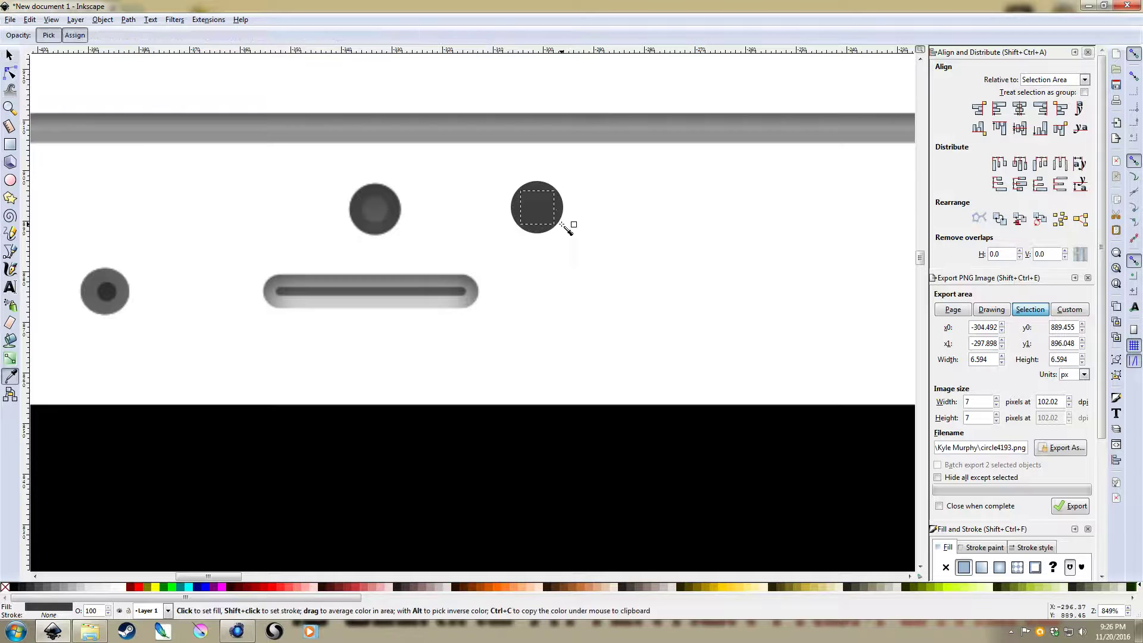
pyautogui.press('s')
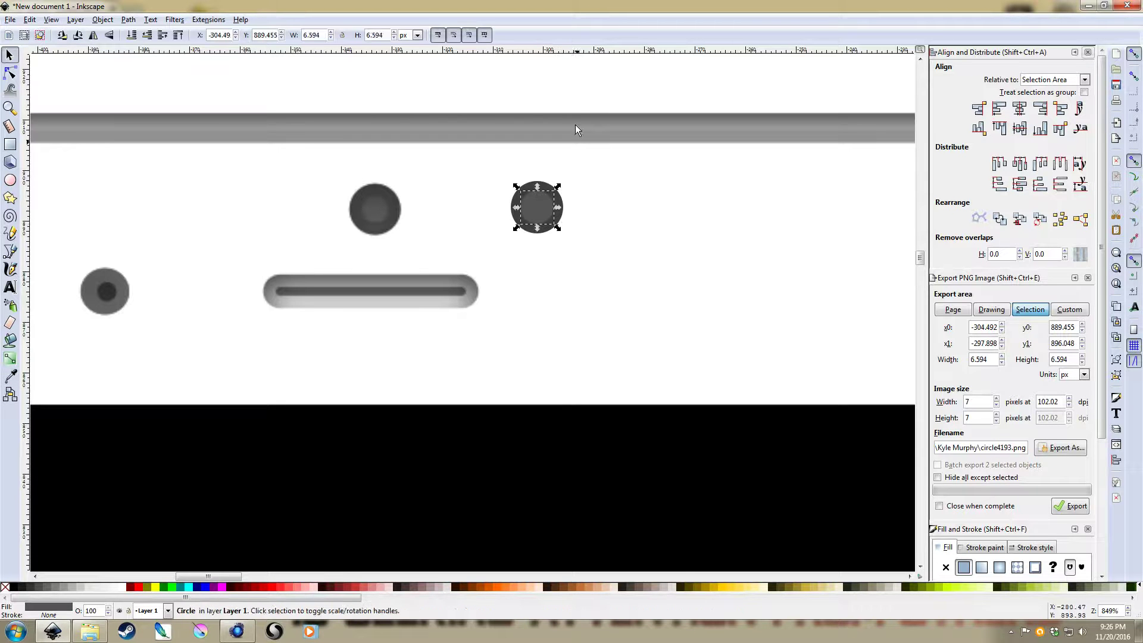
pyautogui.click(573, 109)
# Step: Give the inner circle a linear gradient from grey 565656 to transparent, slanting up towards its upper right
pyautogui.click(536, 200)
pyautogui.press('g')
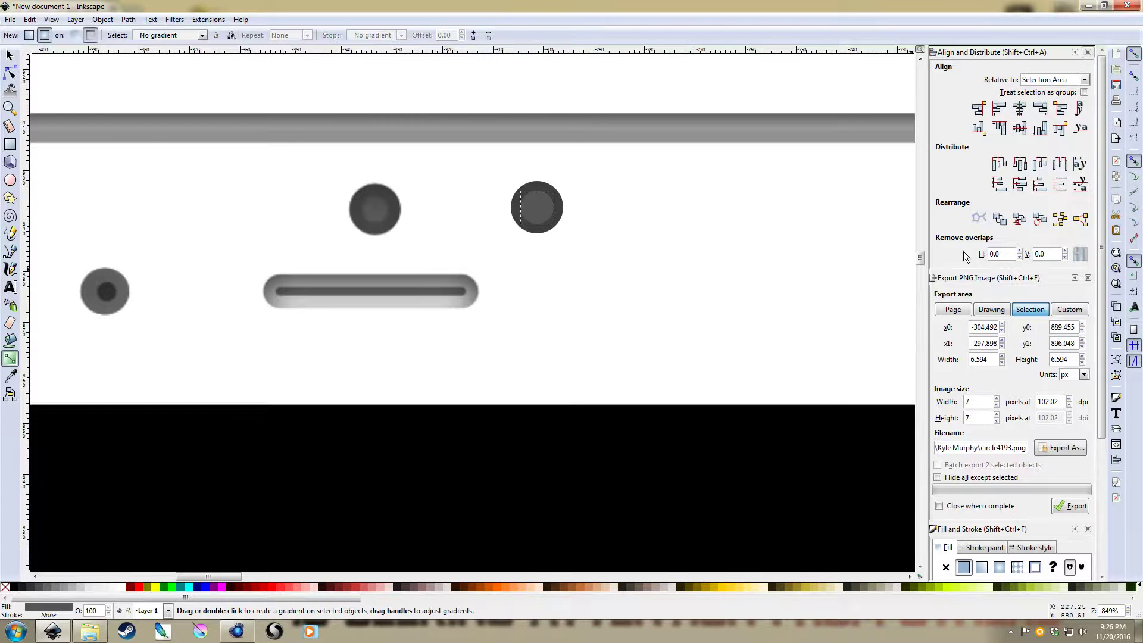
pyautogui.click(1087, 52)
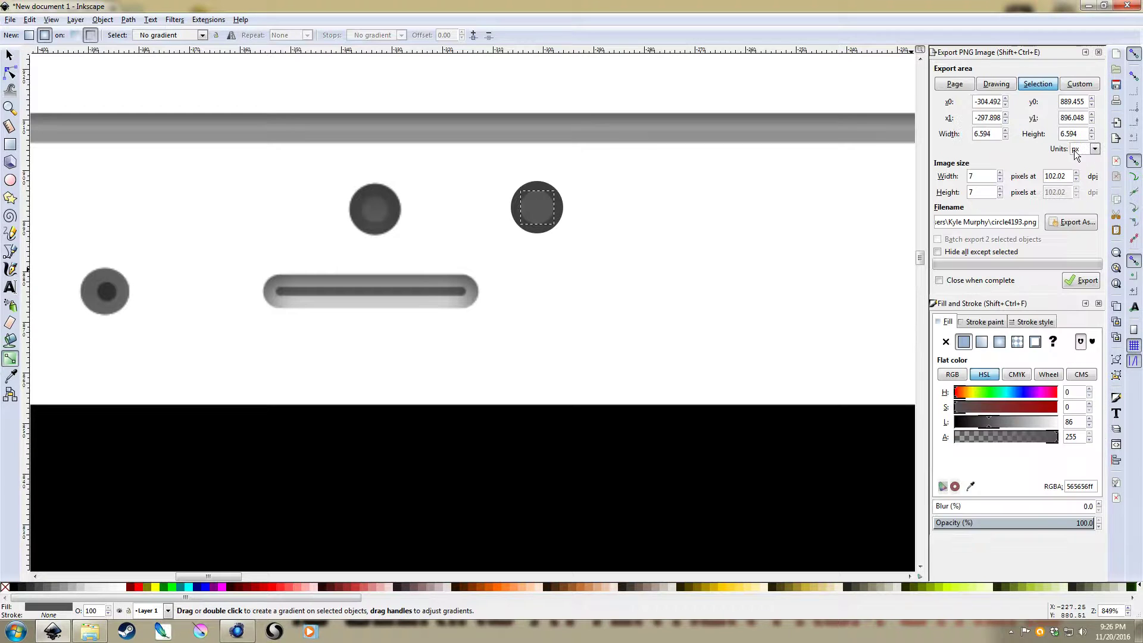
pyautogui.click(981, 342)
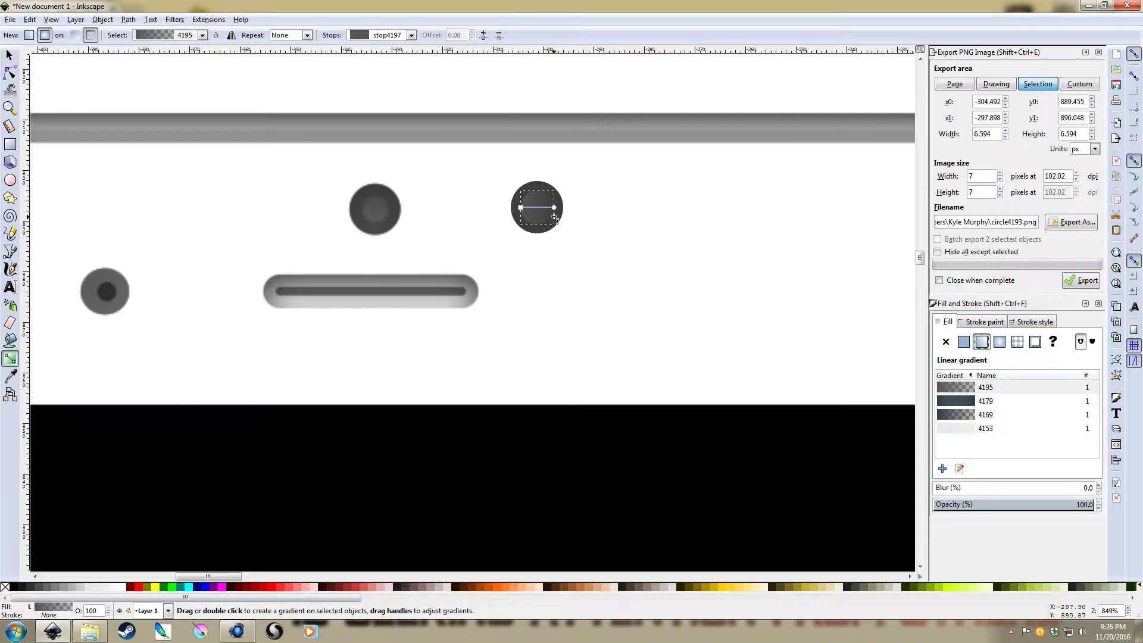
pyautogui.moveTo(554, 208); pyautogui.dragTo(558, 192)
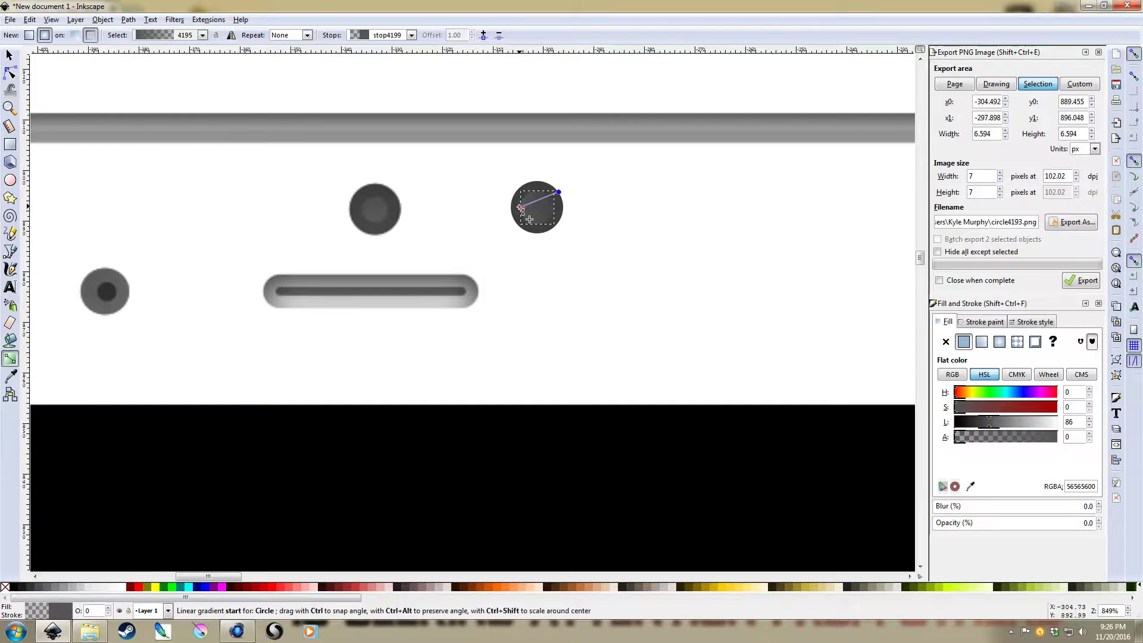
pyautogui.press('s')
pyautogui.click(602, 156)
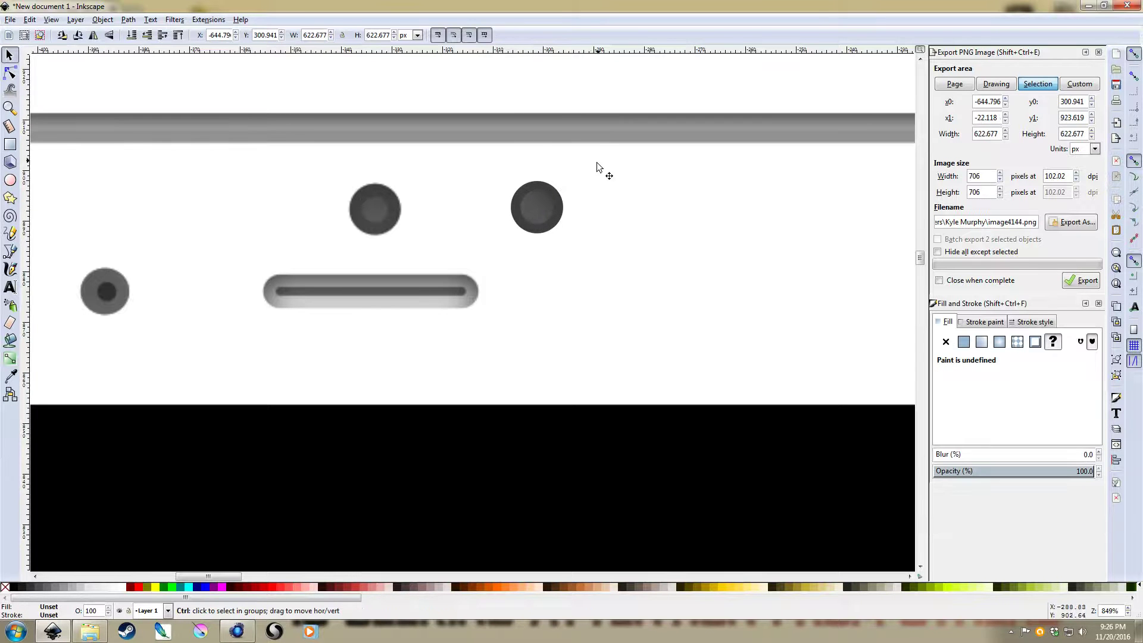
# Step: Shrink the gradient-filled inner circle about its centre to about 5.9 px across
pyautogui.scroll(-2, 587, 191)
pyautogui.scroll(3, 568, 216)
pyautogui.scroll(-2, 532, 162)
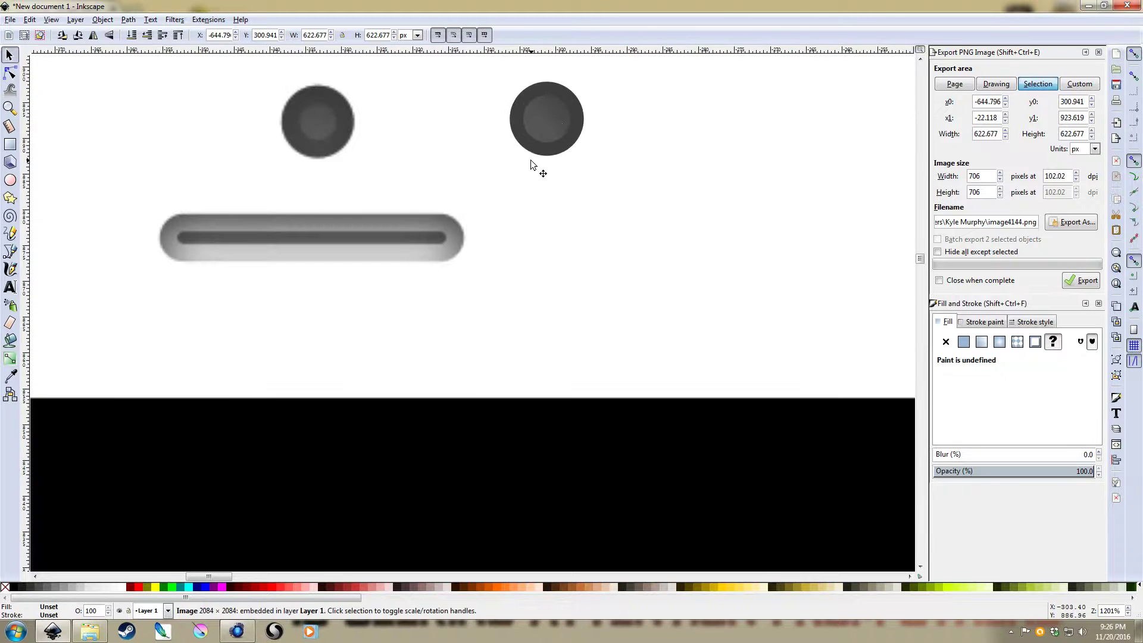
pyautogui.click(546, 118)
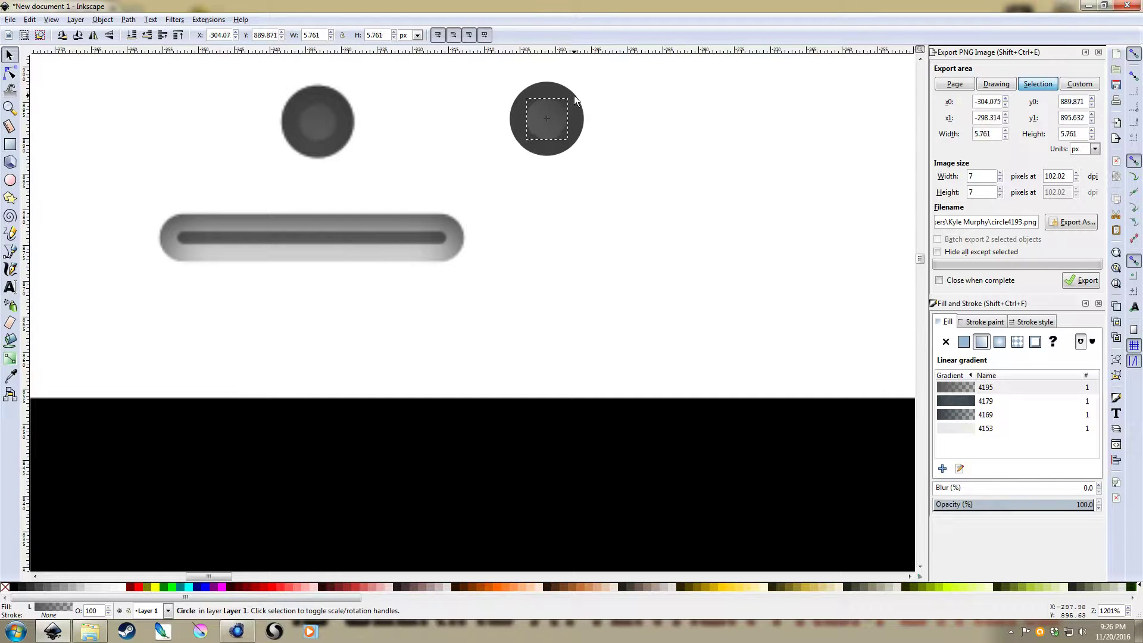
pyautogui.scroll(-2, 619, 106)
pyautogui.scroll(5, 617, 194)
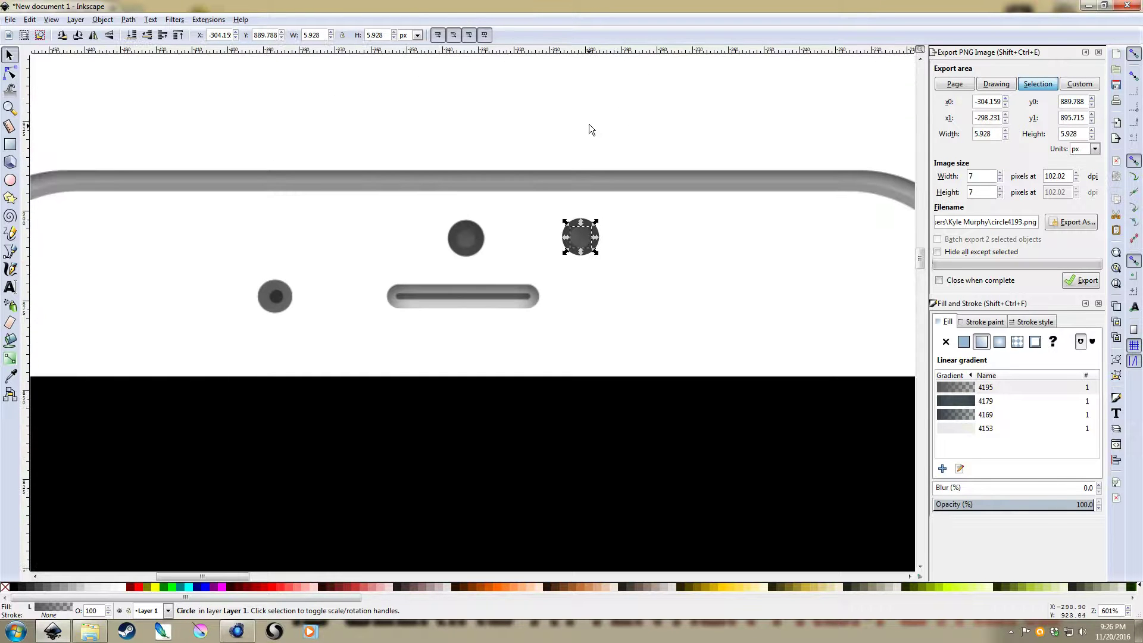
# Step: Draw a grey circle about 9.7 px across between the reference phone's lower camera dot and its speaker slot
pyautogui.click(641, 238)
pyautogui.moveTo(533, 125); pyautogui.dragTo(671, 305)
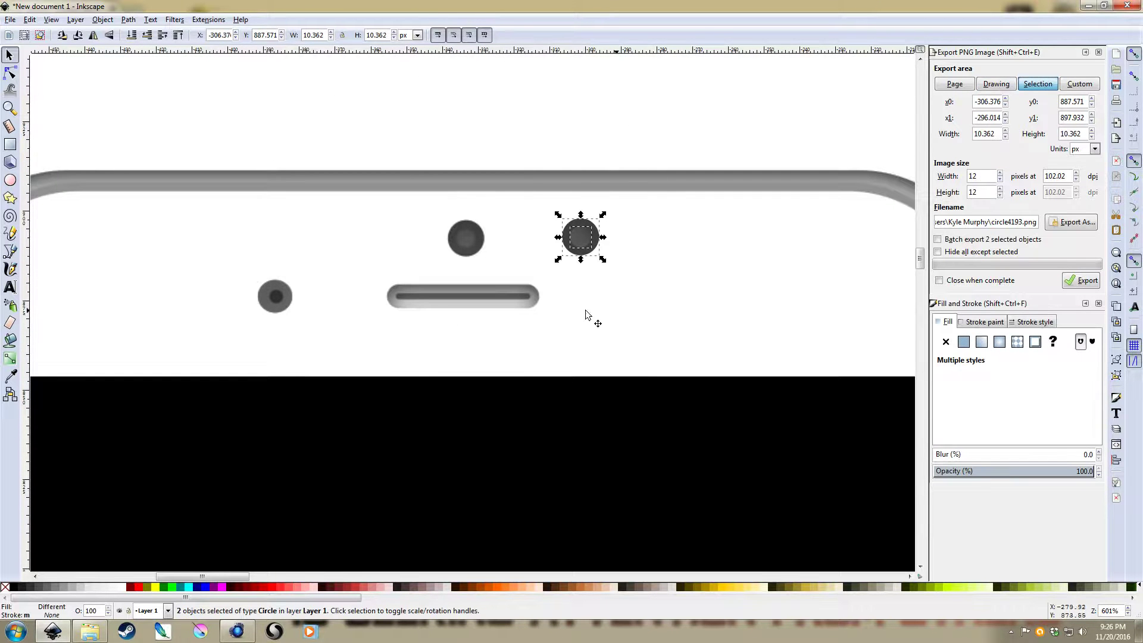
pyautogui.click(326, 118)
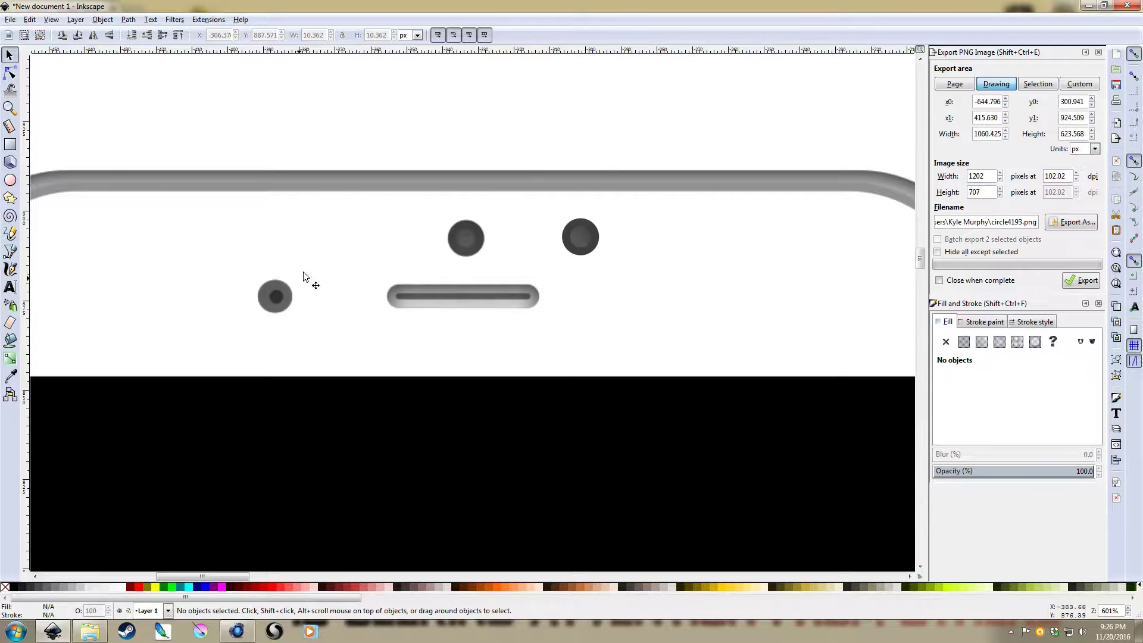
pyautogui.moveTo(359, 251); pyautogui.dragTo(448, 255)
pyautogui.press('e')
pyautogui.moveTo(403, 293)
pyautogui.mouseDown()
pyautogui.moveTo(431, 317)
pyautogui.moveTo(404, 307)
pyautogui.mouseUp()
pyautogui.press('s')
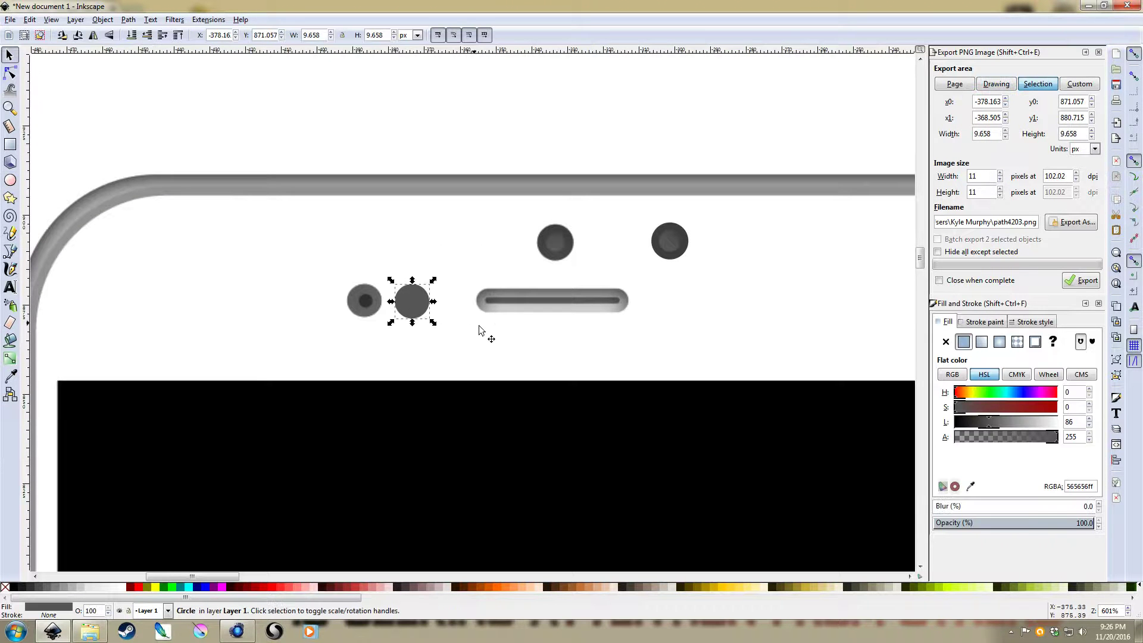
# Step: Duplicate the new grey circle, darken the copy to 313131 and shrink it about its centre to about 4 px
pyautogui.click(412, 302)
pyautogui.keyDown('ctrl'); pyautogui.scroll(3, 392, 307); pyautogui.keyUp('ctrl')
pyautogui.hotkey('ctrl', 'd')
pyautogui.click(495, 186)
pyautogui.click(453, 284)
pyautogui.keyDown('ctrl'); pyautogui.keyDown('shift'); pyautogui.moveTo(502, 244); pyautogui.dragTo(487, 259); pyautogui.keyUp('shift'); pyautogui.keyUp('ctrl')
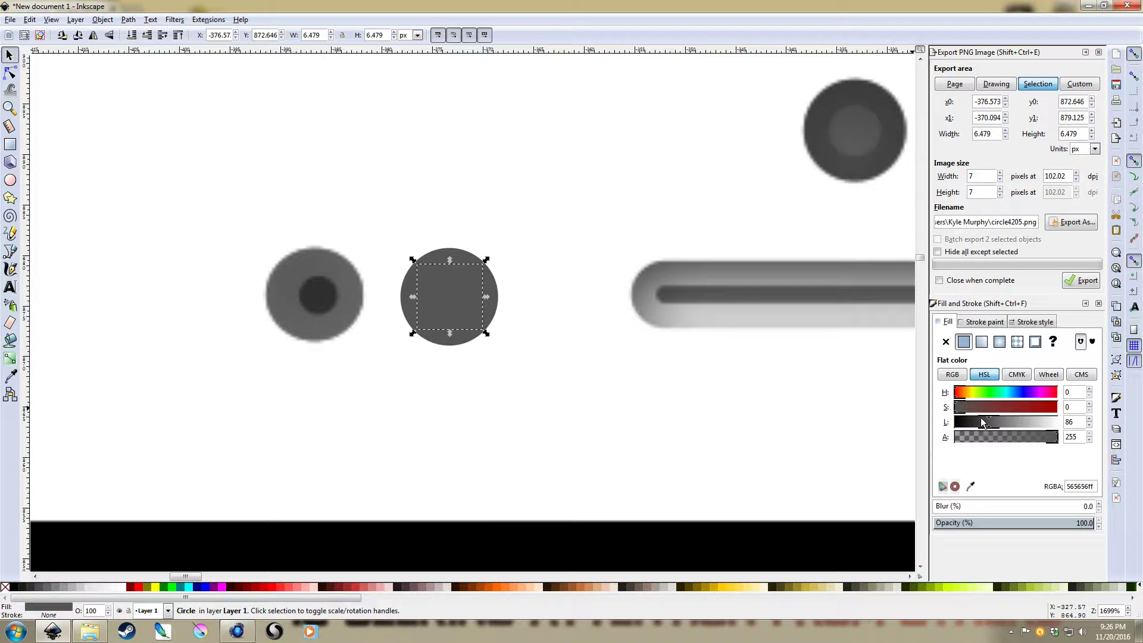
pyautogui.moveTo(980, 422); pyautogui.dragTo(974, 421)
pyautogui.keyDown('ctrl'); pyautogui.keyDown('shift'); pyautogui.moveTo(485, 266); pyautogui.dragTo(479, 266); pyautogui.keyUp('shift'); pyautogui.keyUp('ctrl')
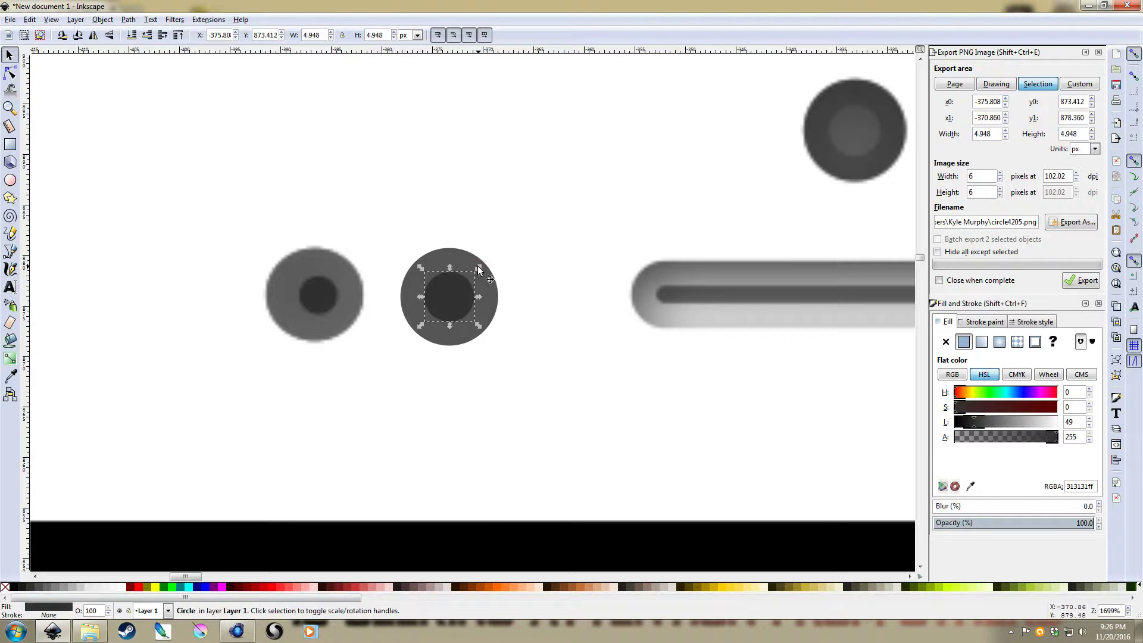
pyautogui.keyDown('ctrl'); pyautogui.keyDown('shift'); pyautogui.moveTo(480, 267); pyautogui.dragTo(473, 277); pyautogui.keyUp('shift'); pyautogui.keyUp('ctrl')
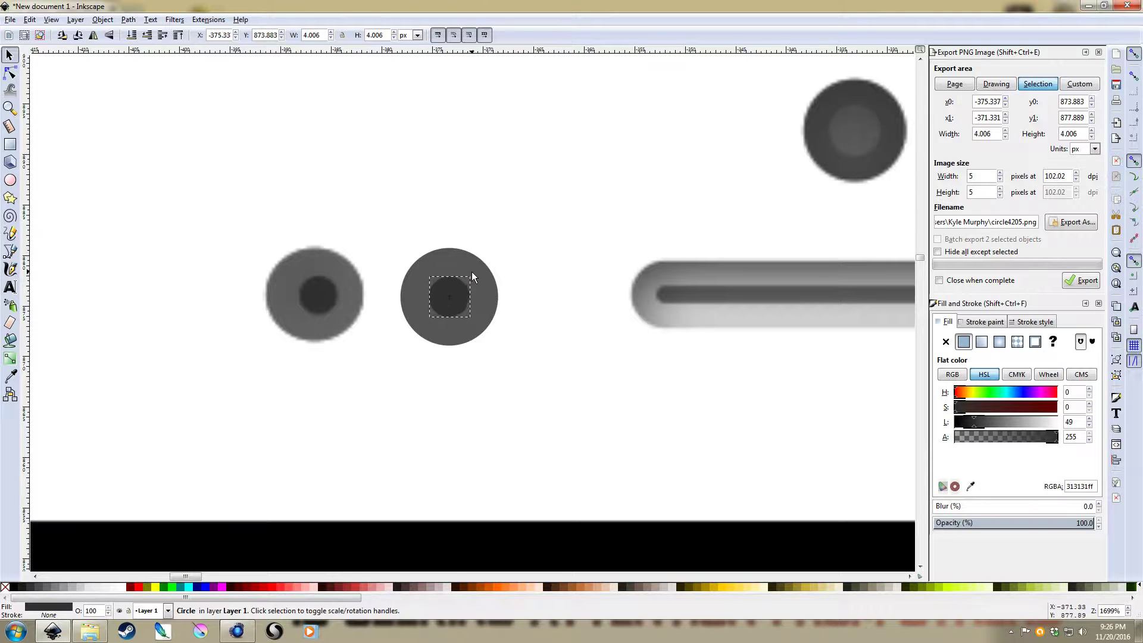
# Step: Give the small dark circle a linear gradient fading to transparent, running diagonally from its lower left to its upper right
pyautogui.click(983, 341)
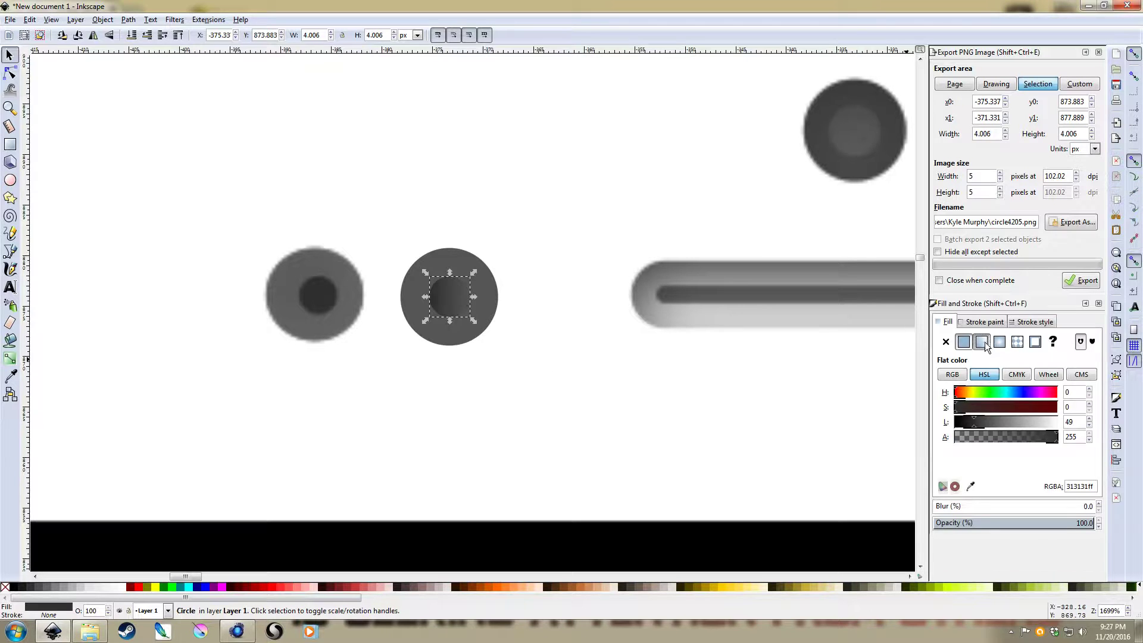
pyautogui.press('g')
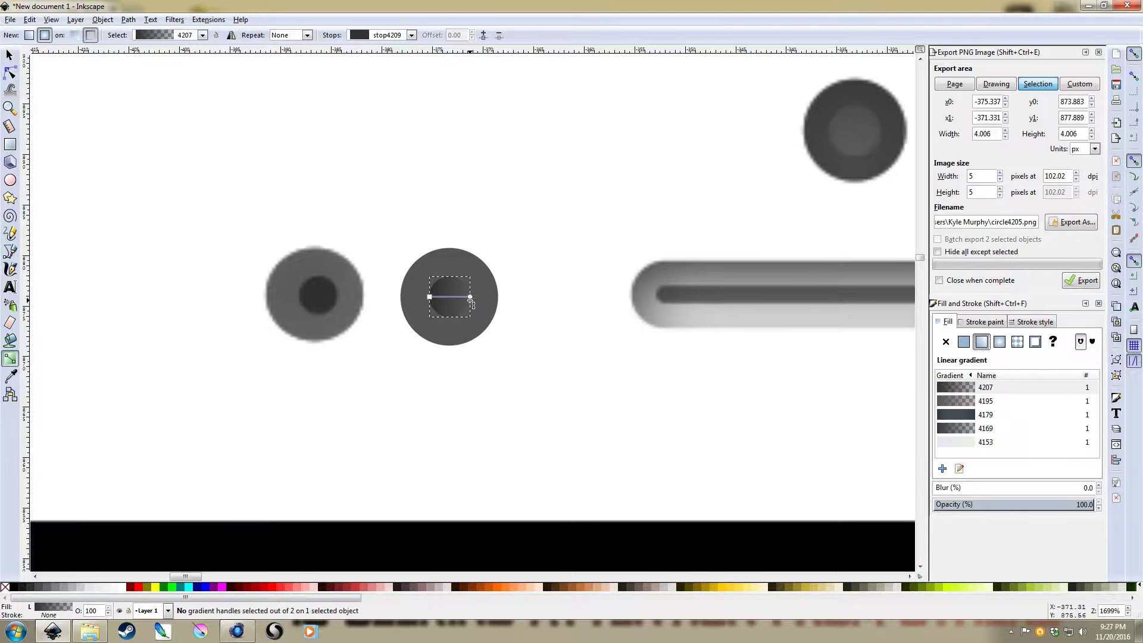
pyautogui.moveTo(471, 297); pyautogui.dragTo(531, 238)
pyautogui.moveTo(431, 296); pyautogui.dragTo(440, 313)
pyautogui.moveTo(532, 237); pyautogui.dragTo(486, 262)
pyautogui.press('s')
pyautogui.click(555, 218)
pyautogui.scroll(-2, 553, 231)
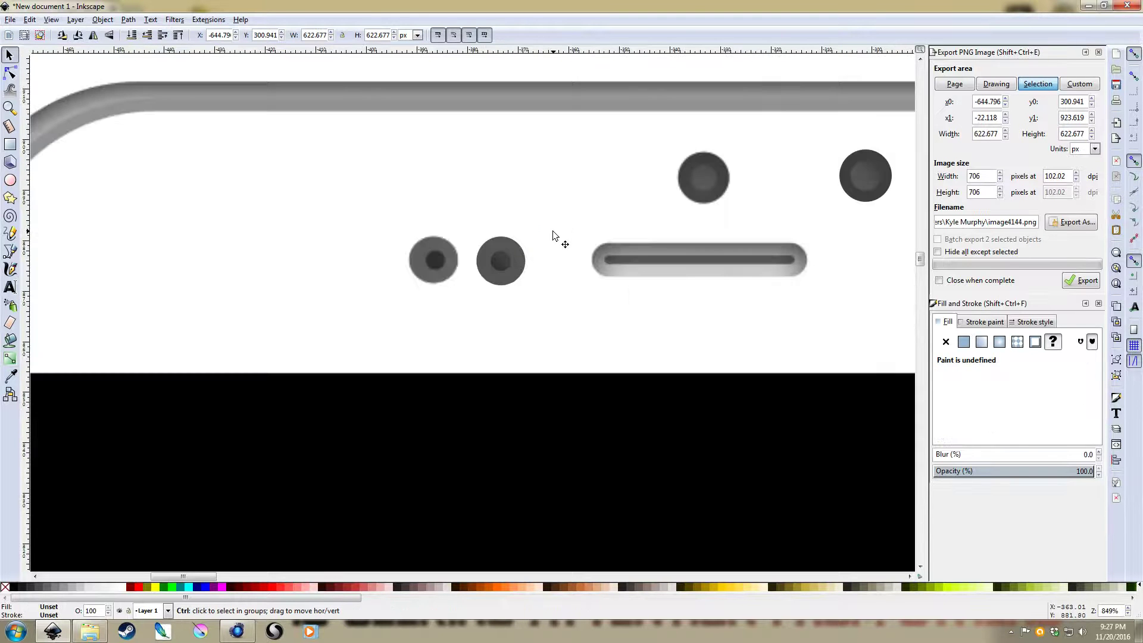
# Step: Move both finished camera dots together onto the drawn phone, around its speaker bar
pyautogui.scroll(-2, 553, 234)
pyautogui.moveTo(448, 129); pyautogui.dragTo(563, 372)
pyautogui.scroll(-4, 563, 372)
pyautogui.moveTo(655, 360)
pyautogui.mouseDown()
pyautogui.moveTo(526, 349)
pyautogui.moveTo(404, 309)
pyautogui.moveTo(631, 302)
pyautogui.moveTo(718, 315)
pyautogui.moveTo(715, 300)
pyautogui.mouseUp()
pyautogui.click(748, 249)
# Step: Centre the drawn phone's upper camera dot and speaker bar on a common vertical axis, relative to the selection area
pyautogui.scroll(2, 749, 338)
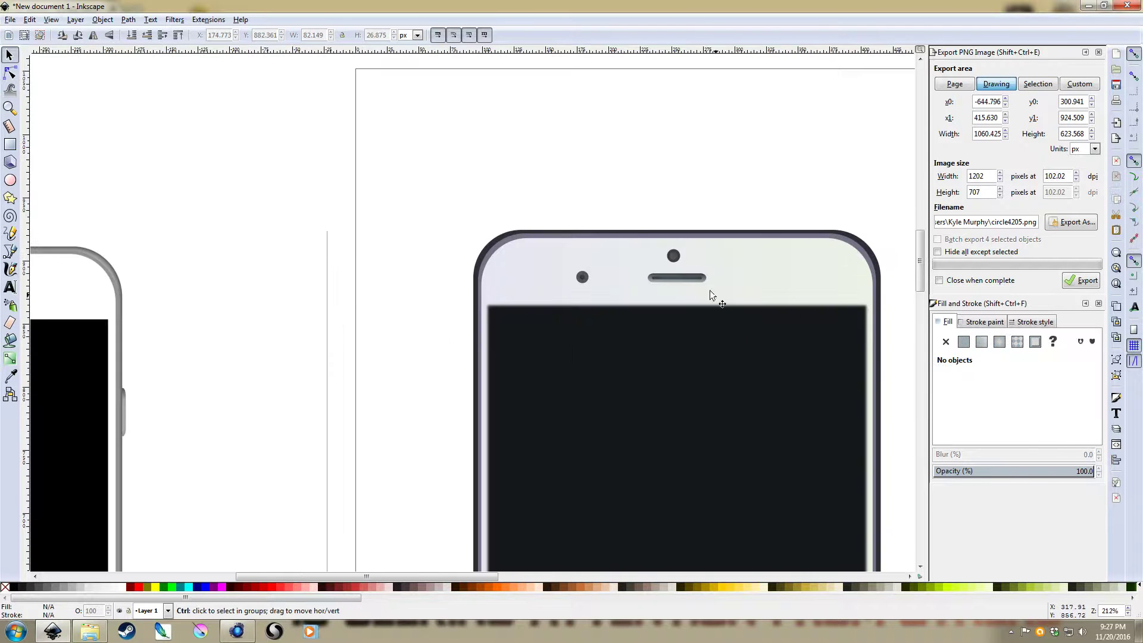
pyautogui.moveTo(608, 180); pyautogui.dragTo(758, 313)
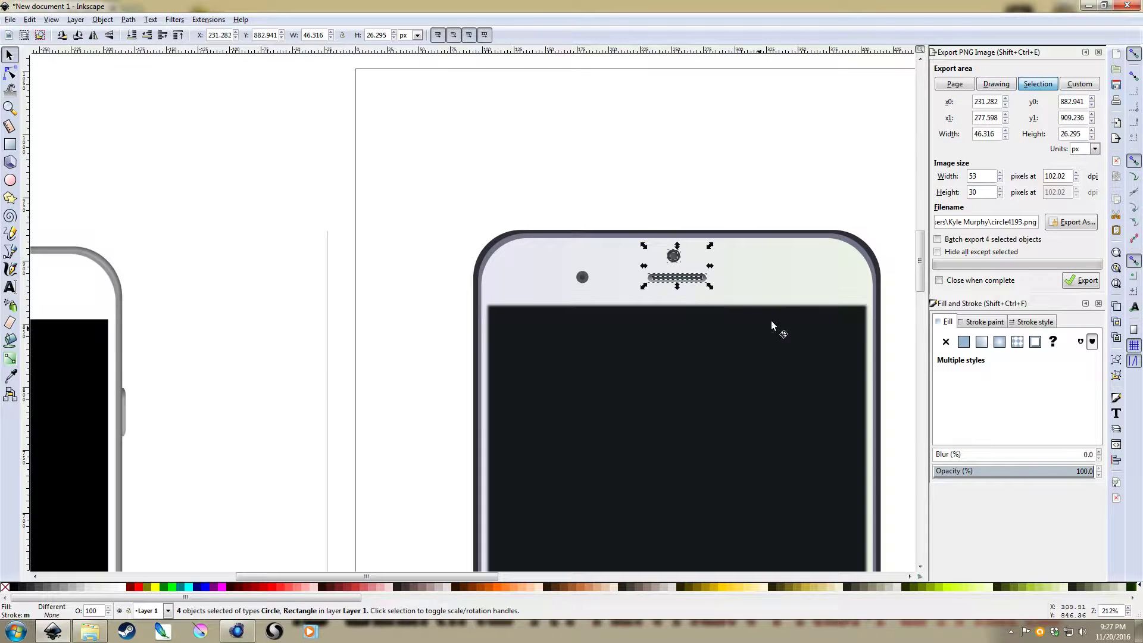
pyautogui.hotkey('ctrl', 'shift', 'a')
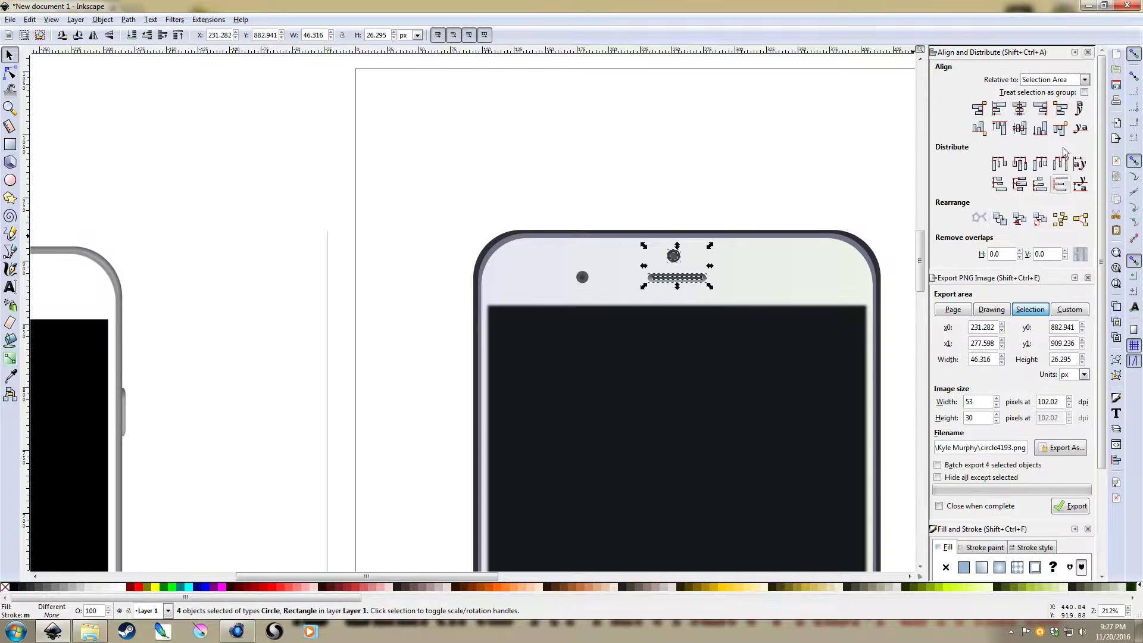
pyautogui.click(1019, 108)
pyautogui.click(723, 148)
# Step: Move the drawn phone's lower camera dot about 11.3 px horizontally towards the speaker bar
pyautogui.scroll(-2, 690, 226)
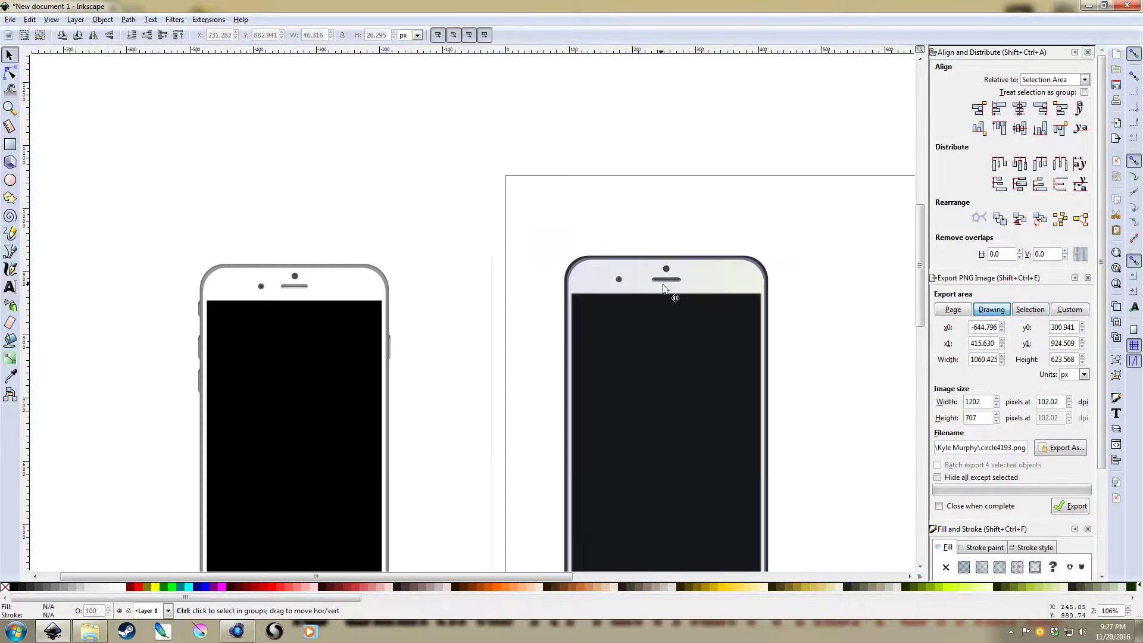
pyautogui.scroll(1, 727, 251)
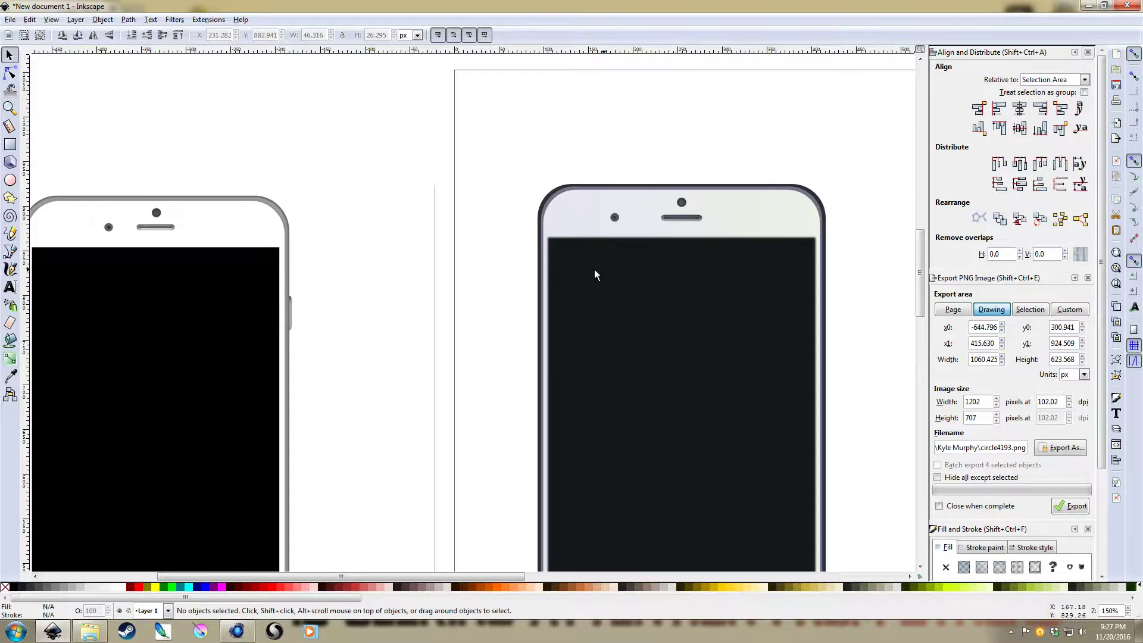
pyautogui.moveTo(633, 262); pyautogui.dragTo(655, 258)
pyautogui.moveTo(617, 125); pyautogui.dragTo(663, 213)
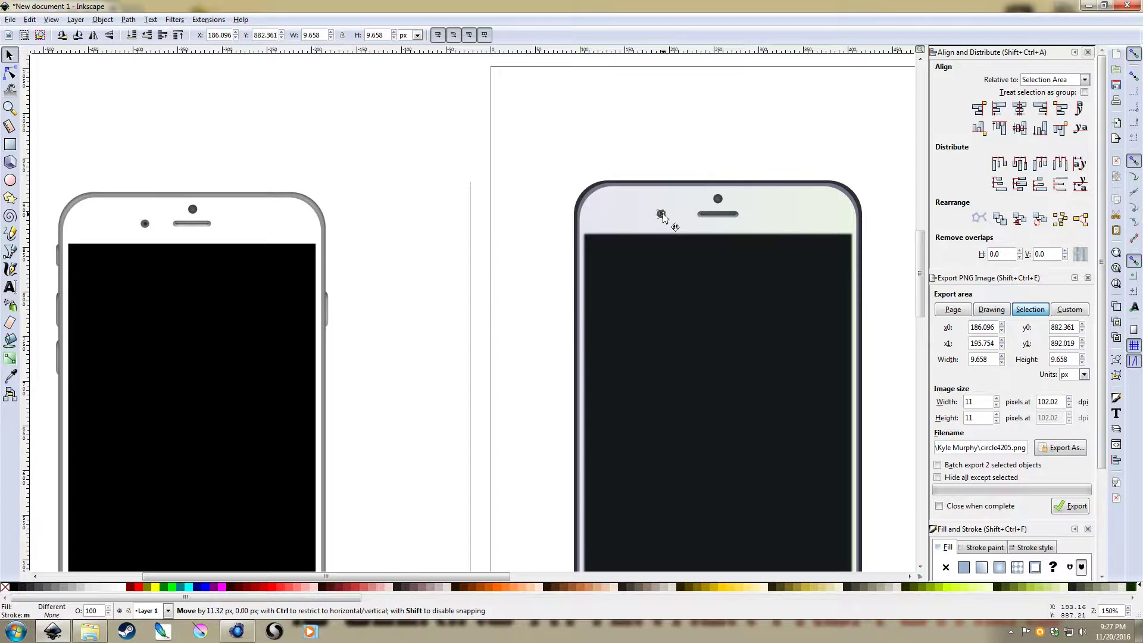
pyautogui.click(677, 158)
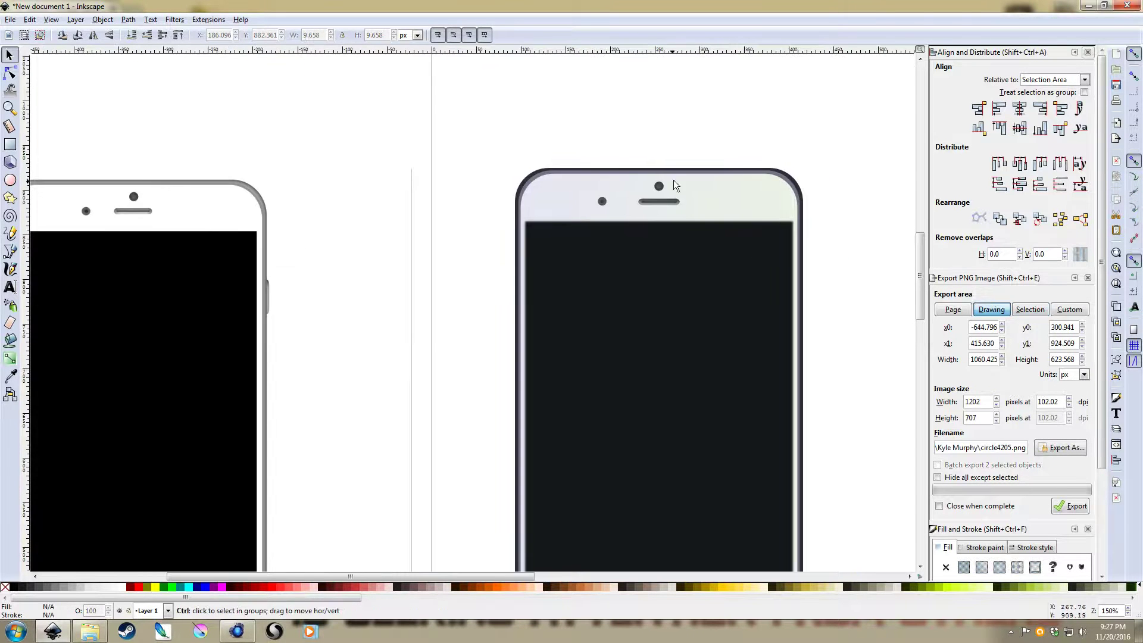
# Step: Examine the drawn phone's camera dots and speaker bar, and compare the whole drawing with the reference phone
pyautogui.scroll(2, 698, 288)
pyautogui.moveTo(654, 172); pyautogui.dragTo(615, 320)
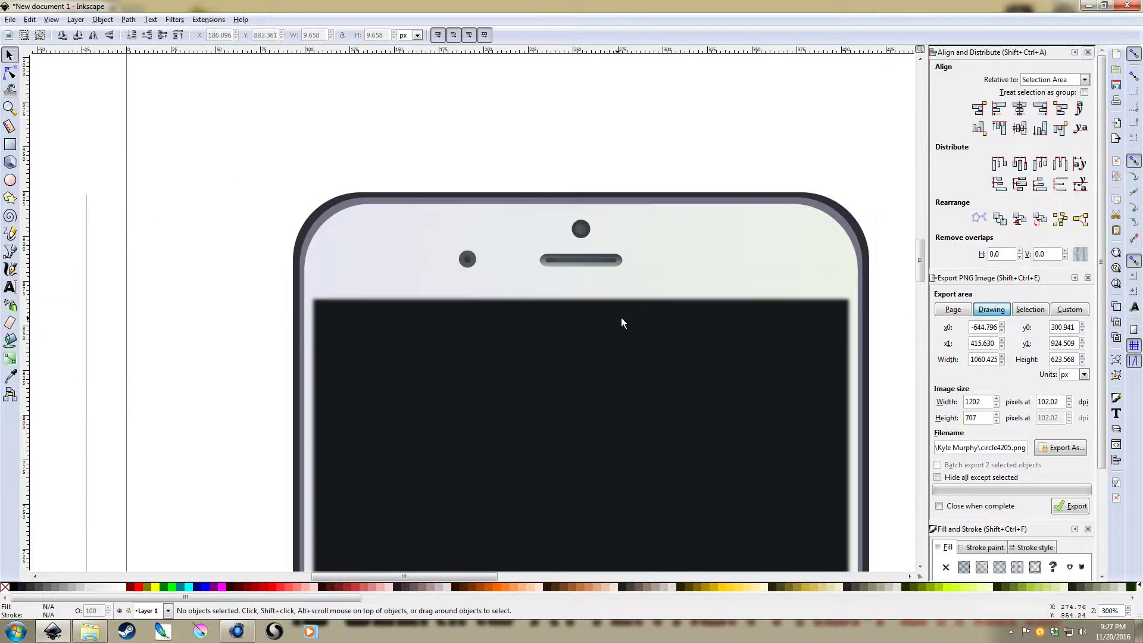
pyautogui.scroll(-1, 642, 320)
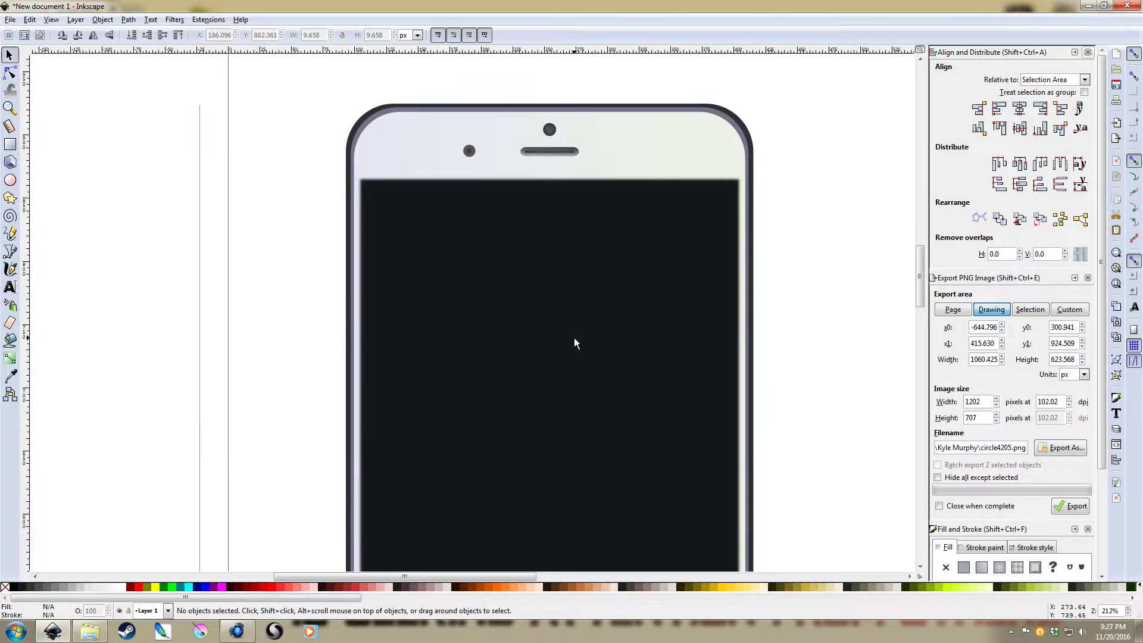
pyautogui.scroll(-1, 574, 338)
pyautogui.moveTo(624, 291); pyautogui.dragTo(736, 196)
pyautogui.scroll(-2, 653, 270)
pyautogui.scroll(-1, 655, 269)
pyautogui.moveTo(549, 337); pyautogui.dragTo(519, 383)
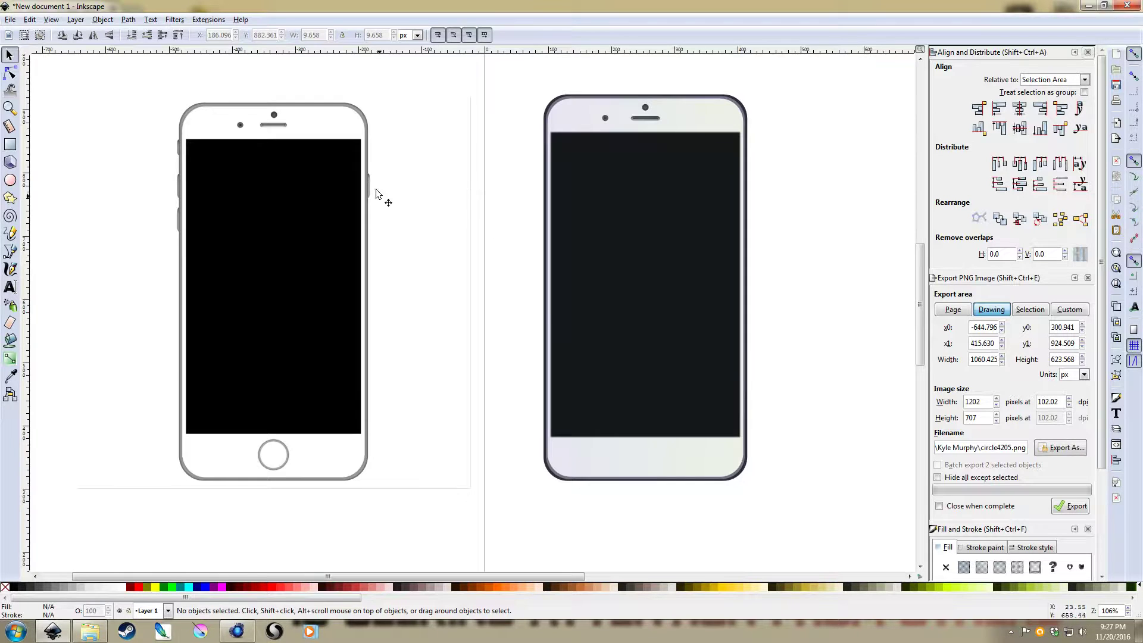
# Step: Draw a small rectangle about 13.3 × 55.3 px over the reference phone's right edge, below its side button, and round its corners
pyautogui.keyDown('ctrl'); pyautogui.scroll(5, 398, 204); pyautogui.keyUp('ctrl')
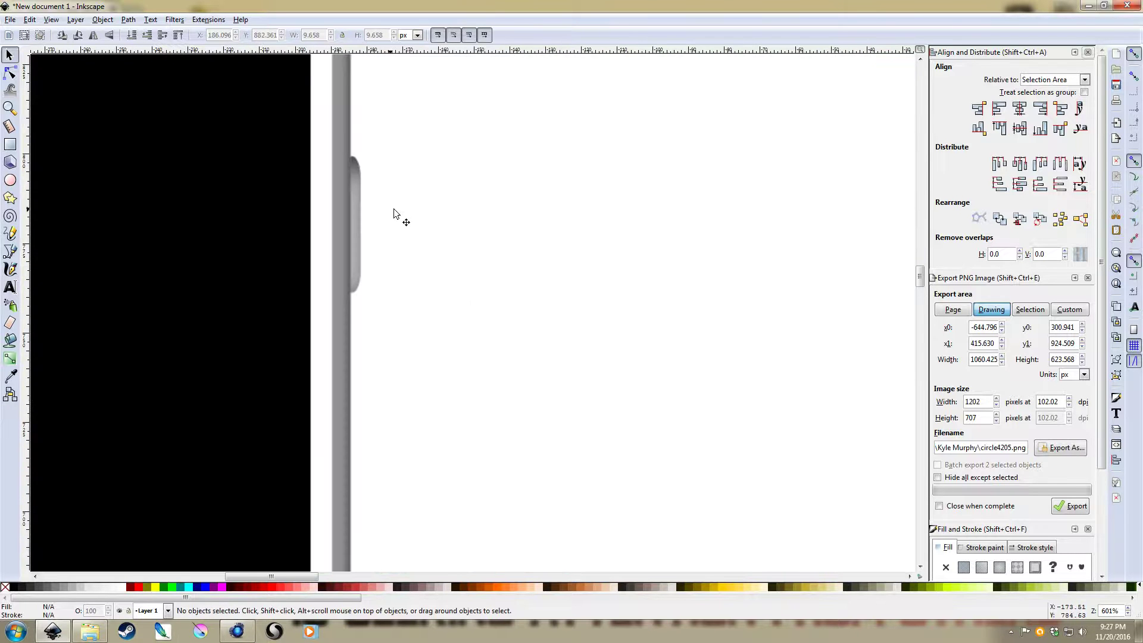
pyautogui.moveTo(462, 209); pyautogui.dragTo(614, 198)
pyautogui.moveTo(580, 235); pyautogui.dragTo(577, 133)
pyautogui.press('r')
pyautogui.moveTo(474, 200); pyautogui.dragTo(521, 398)
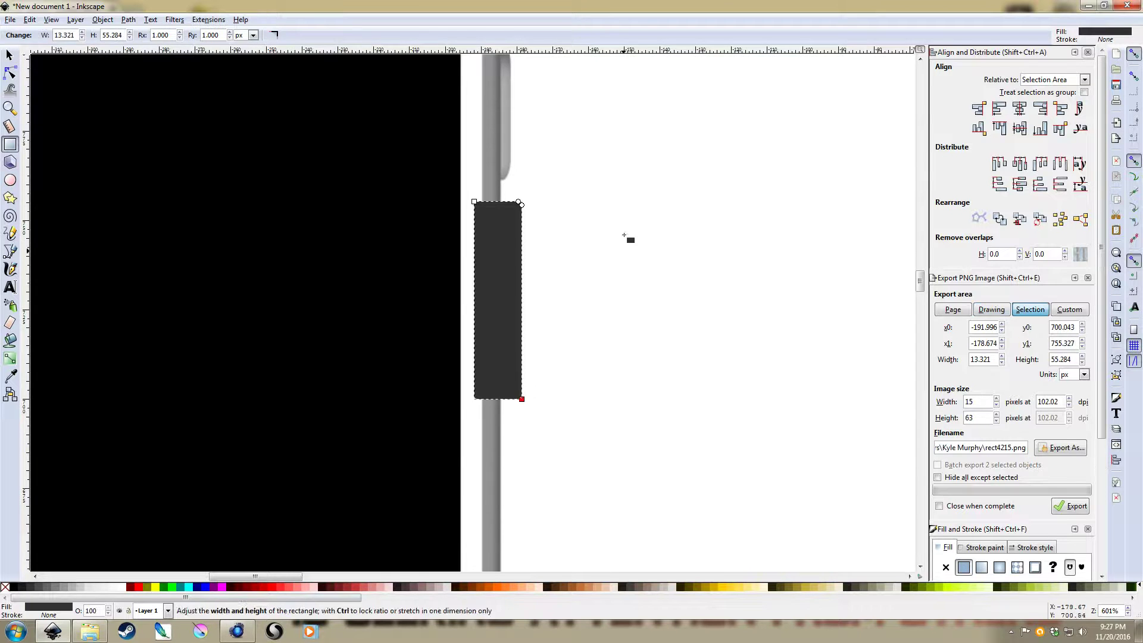
pyautogui.moveTo(623, 213); pyautogui.dragTo(600, 316)
pyautogui.keyDown('ctrl'); pyautogui.scroll(-1, 600, 316); pyautogui.keyUp('ctrl')
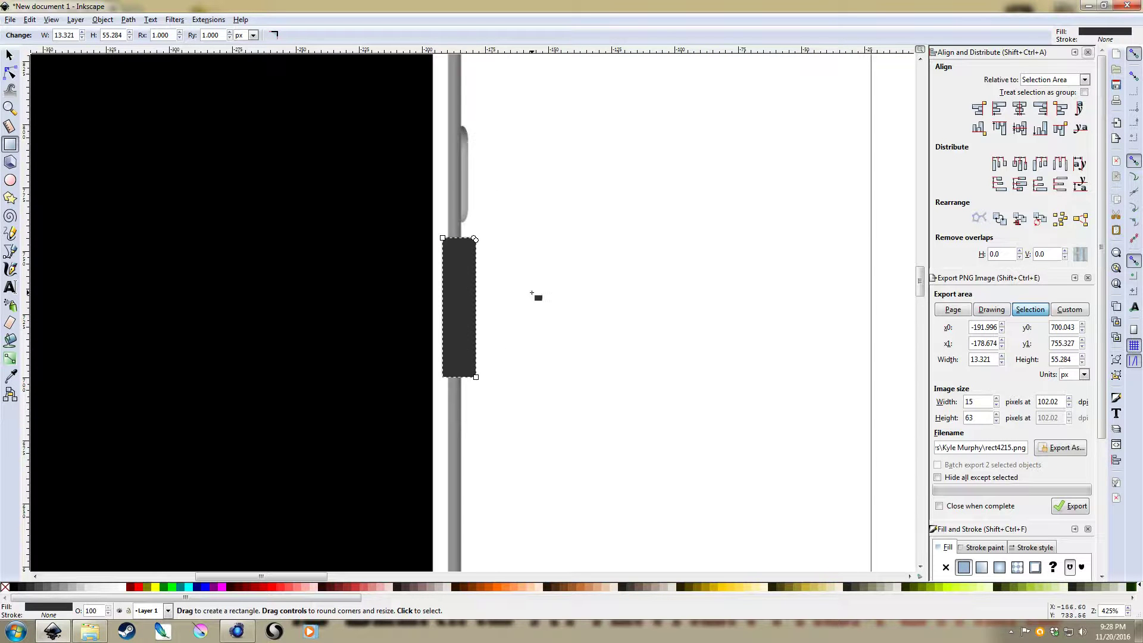
pyautogui.click(180, 33)
pyautogui.click(230, 34)
# Step: Draw a larger rounded rectangle about 33.4 × 123.9 px and place it over the inner part of the small one
pyautogui.moveTo(381, 138); pyautogui.dragTo(469, 451)
pyautogui.press('s')
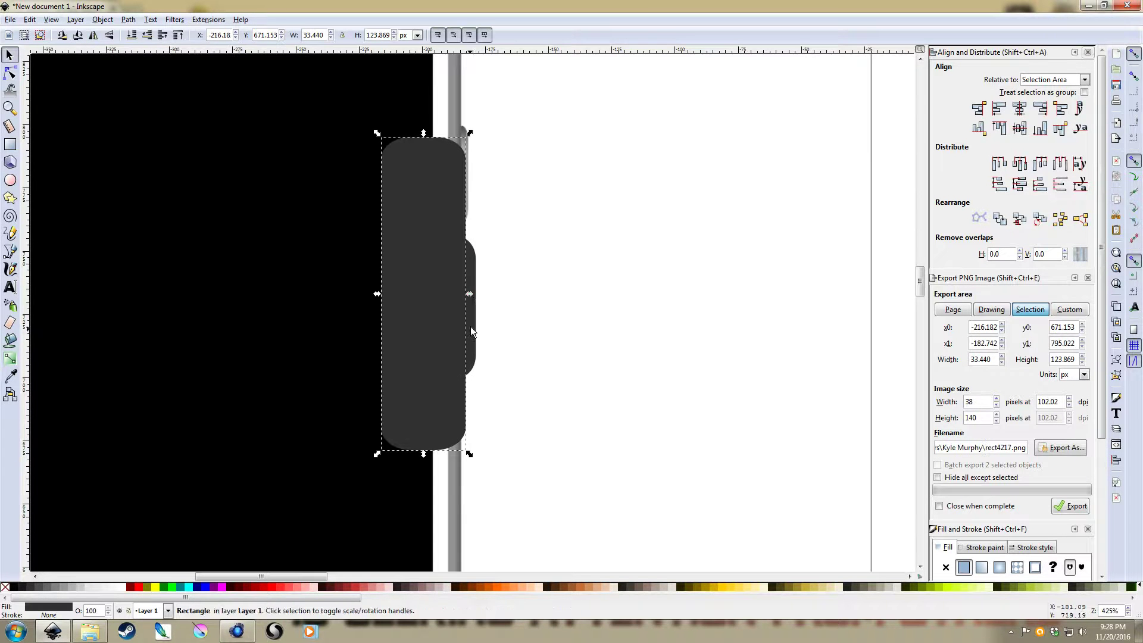
pyautogui.keyDown('shift'); pyautogui.click(470, 326); pyautogui.keyUp('shift')
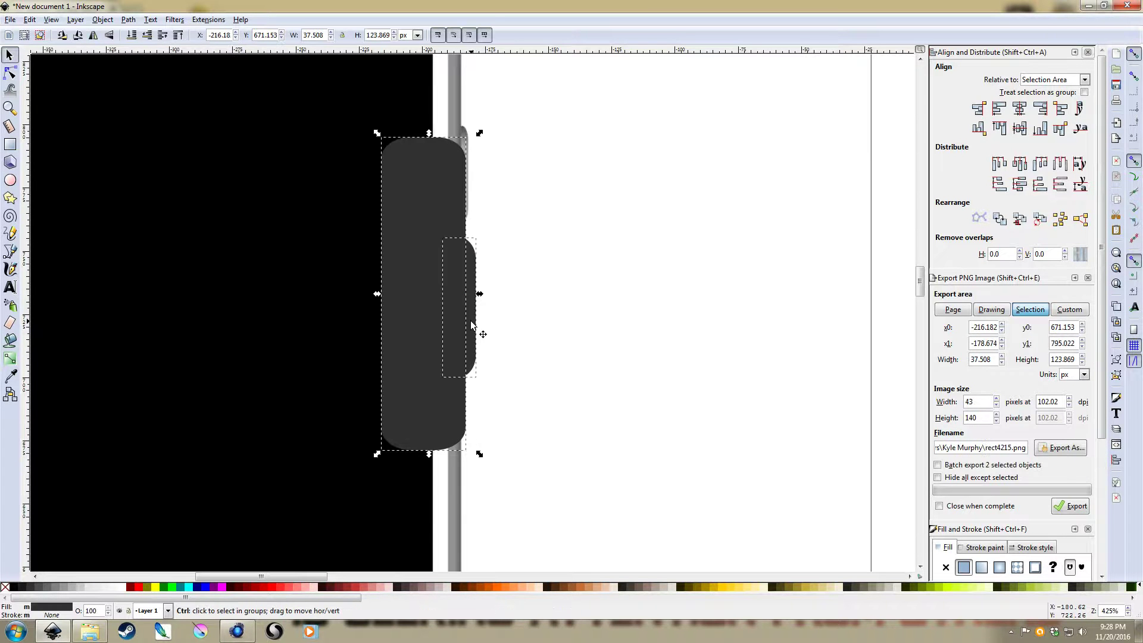
pyautogui.click(516, 326)
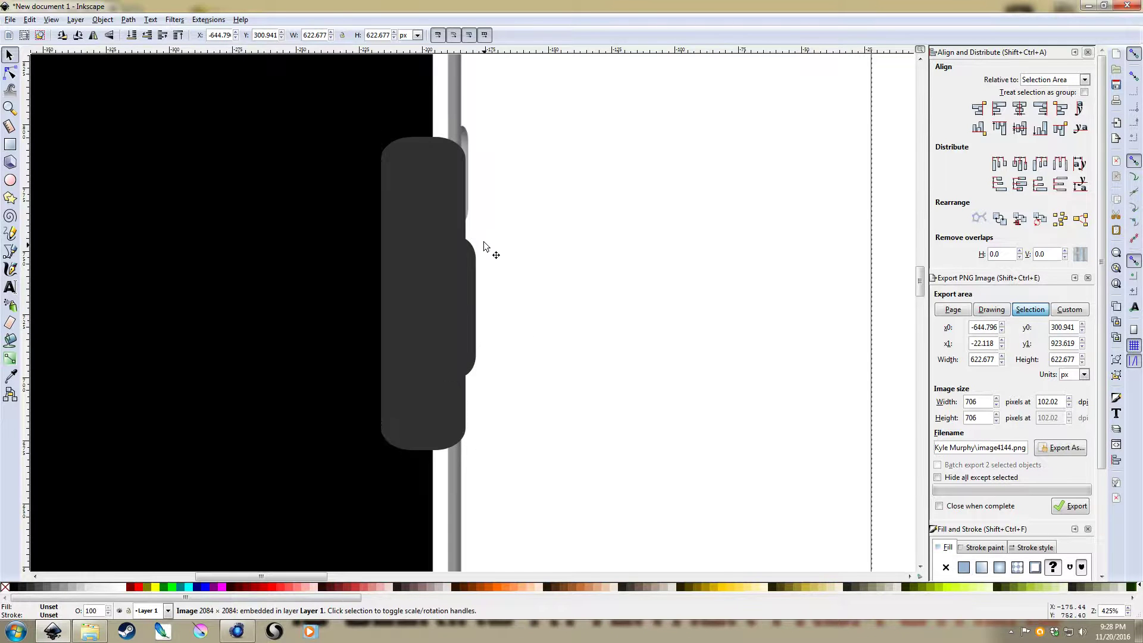
pyautogui.moveTo(442, 242); pyautogui.dragTo(298, 240)
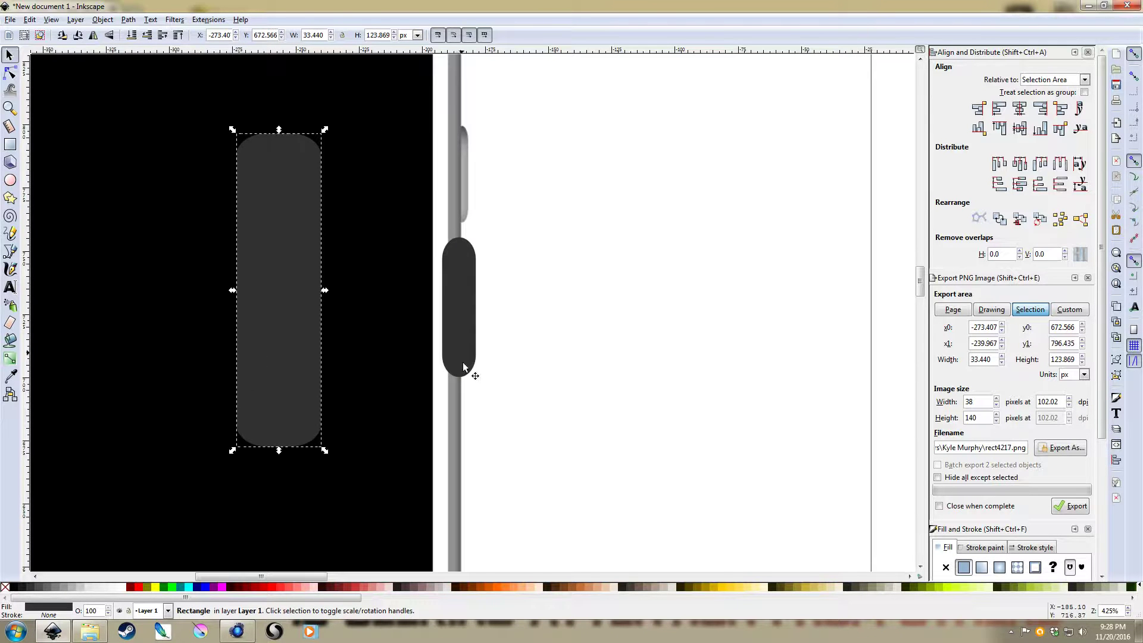
pyautogui.moveTo(279, 230); pyautogui.dragTo(417, 238)
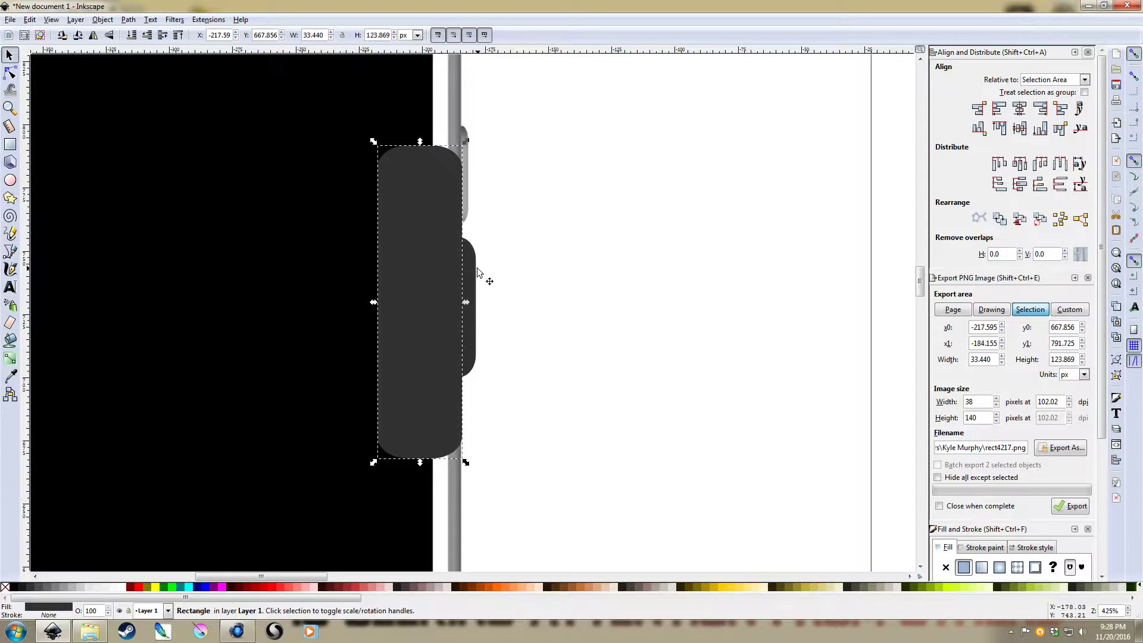
# Step: Subtract the larger rounded rectangle from the small one, leaving only the protruding side-button sliver
pyautogui.press('shift')
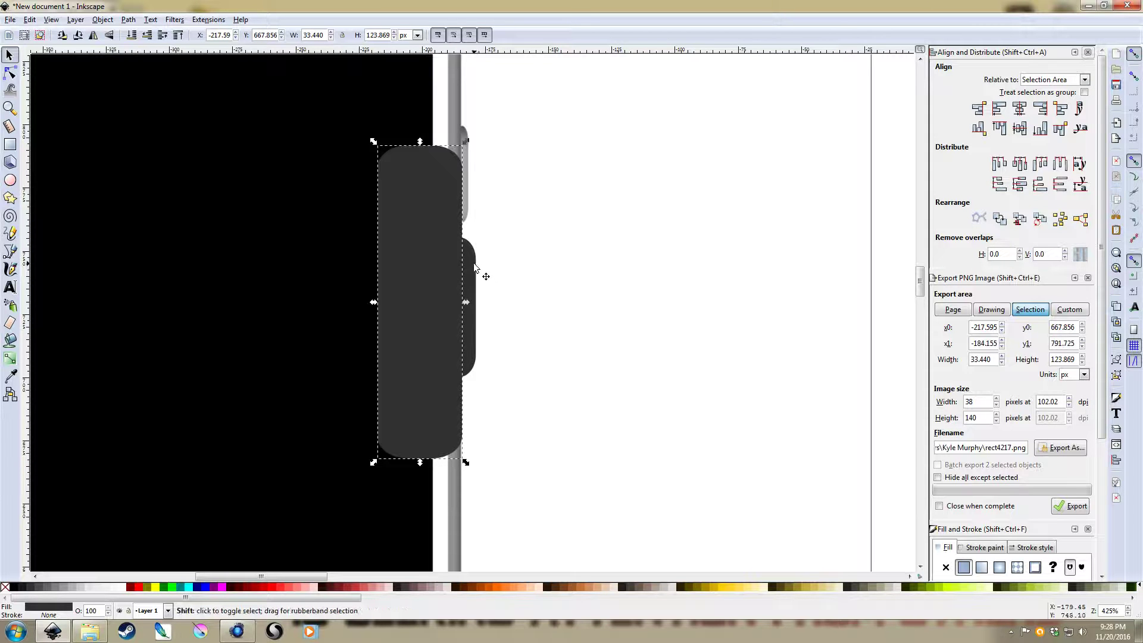
pyautogui.keyDown('shift'); pyautogui.click(474, 266); pyautogui.keyUp('shift')
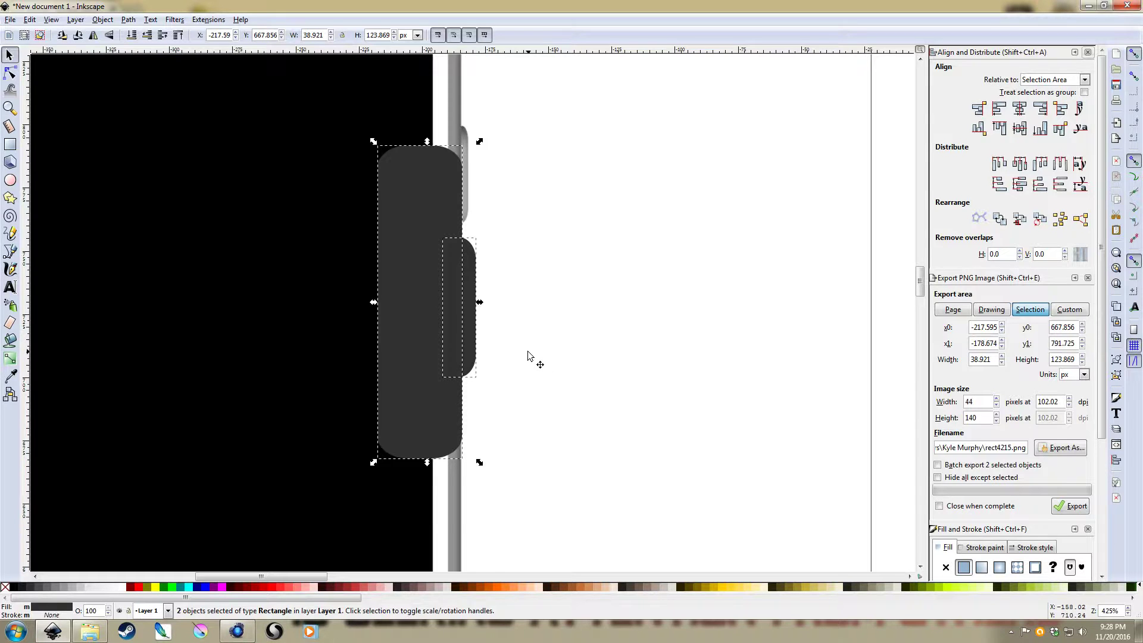
pyautogui.press('ctrl')
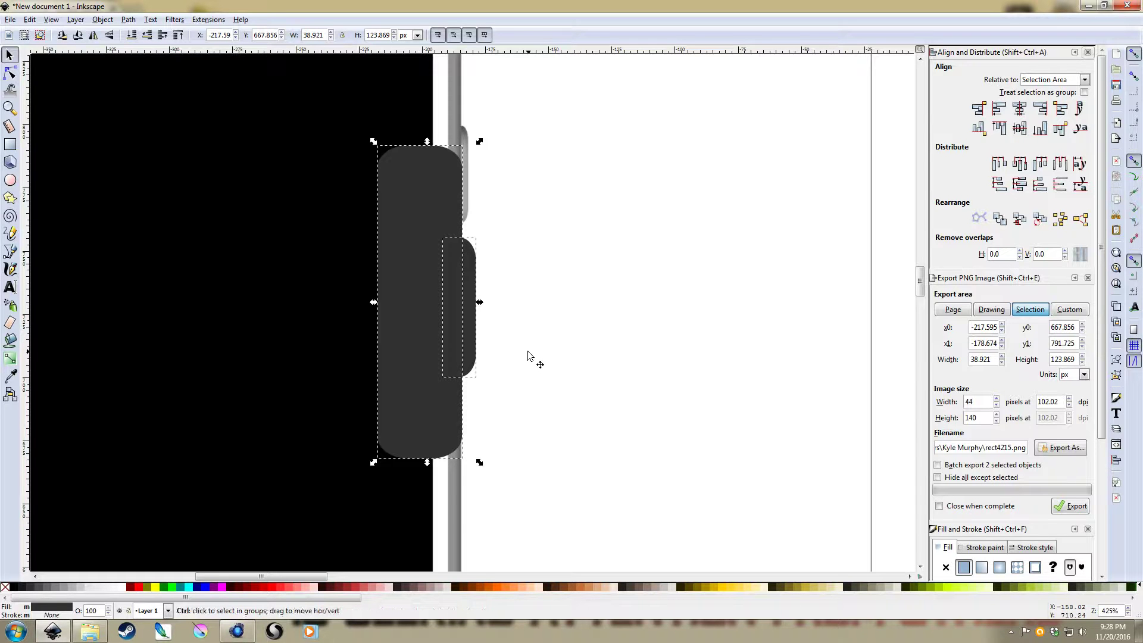
pyautogui.hotkey('ctrl', '-')
# Step: Shift the reference phone image about 35 px horizontally towards the drawn phone
pyautogui.click(558, 299)
pyautogui.moveTo(479, 284); pyautogui.dragTo(575, 275)
pyautogui.keyDown('ctrl'); pyautogui.scroll(-2, 575, 275); pyautogui.keyUp('ctrl')
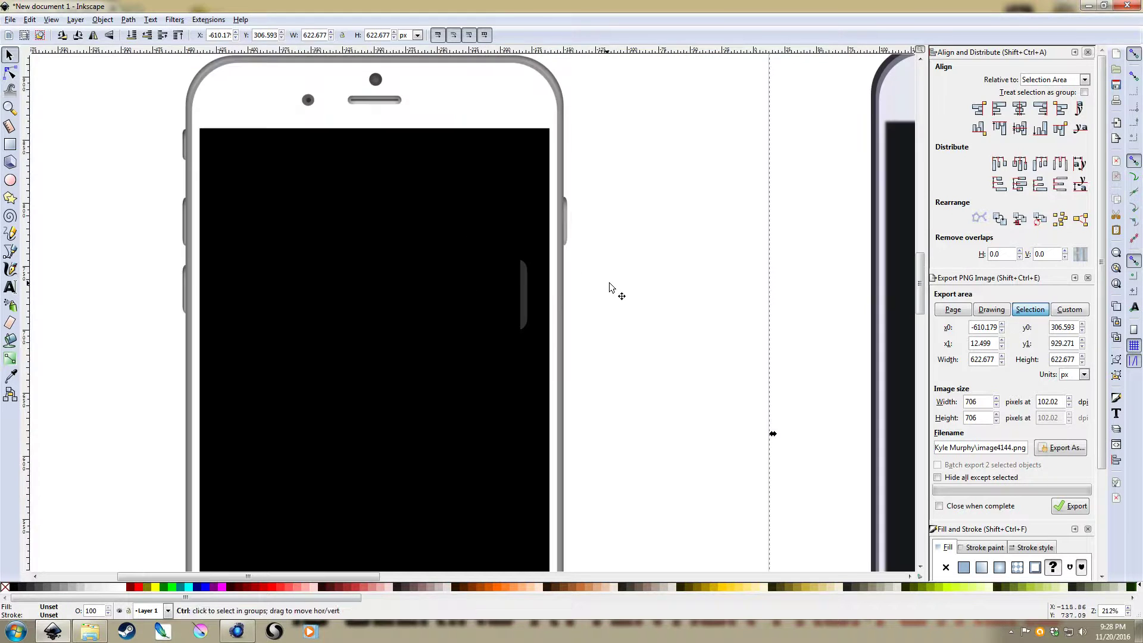
# Step: Move the side-button sliver next to the reference phone's right side button and shorten it to about 39.5 px
pyautogui.scroll(-1, 561, 265)
pyautogui.keyDown('ctrl'); pyautogui.scroll(2, 561, 266); pyautogui.keyUp('ctrl')
pyautogui.hscroll(2, 576, 273)
pyautogui.moveTo(432, 267); pyautogui.dragTo(537, 127)
pyautogui.moveTo(536, 237); pyautogui.dragTo(541, 196)
pyautogui.click(590, 174)
pyautogui.scroll(3, 589, 174)
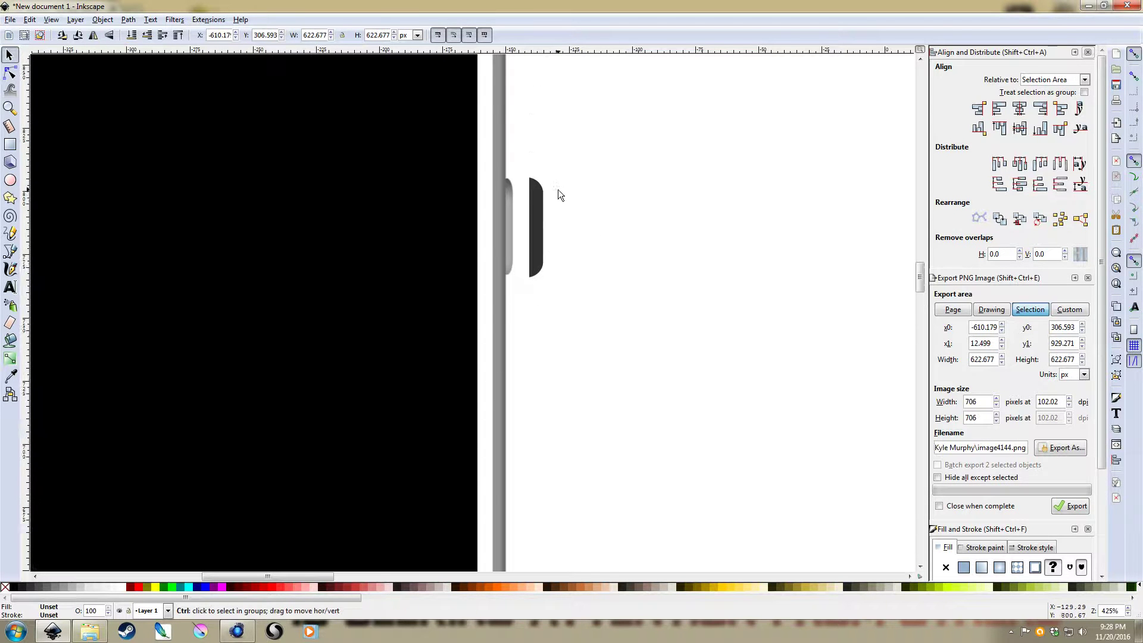
pyautogui.scroll(1, 558, 191)
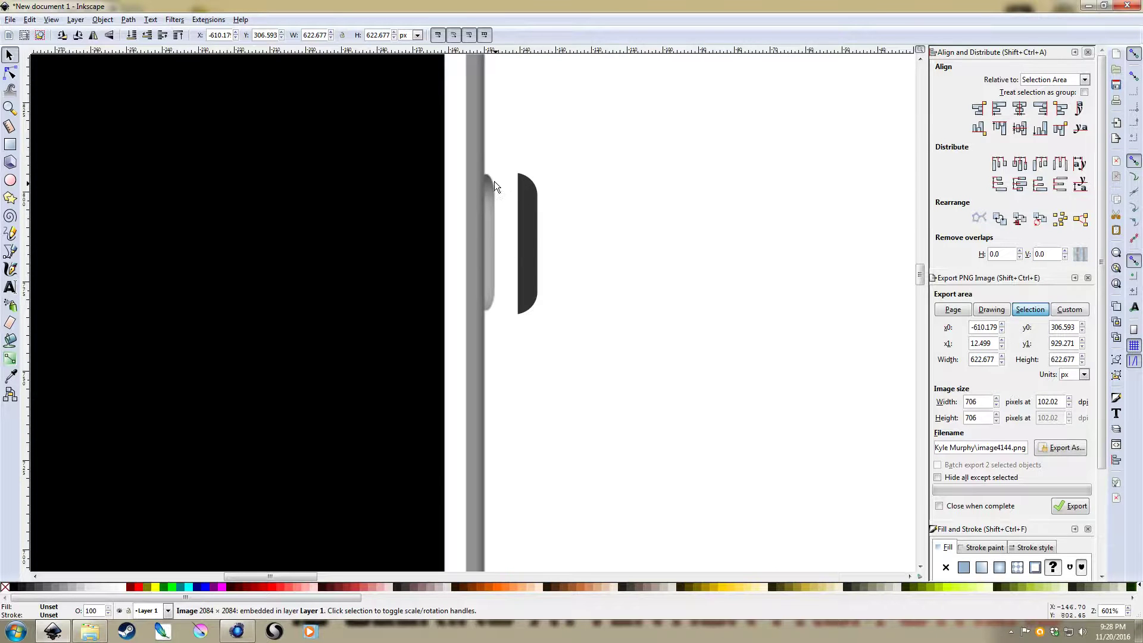
# Step: Fill the side-button shape with a linear gradient running vertically from its upper end to its lower end
pyautogui.click(528, 226)
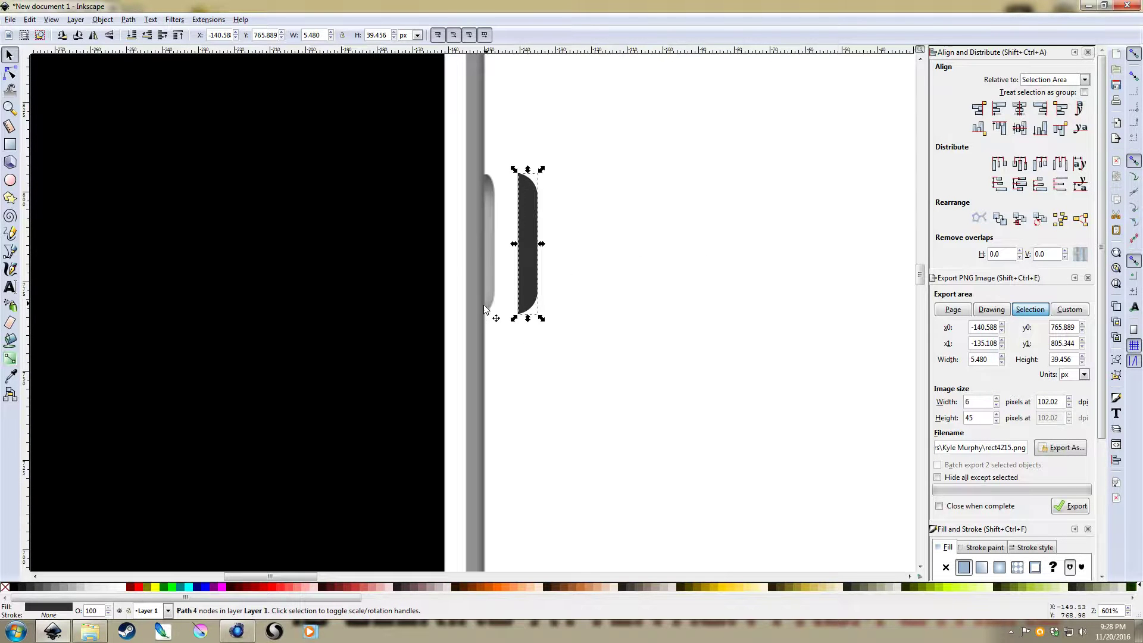
pyautogui.click(637, 240)
pyautogui.click(534, 220)
pyautogui.click(1088, 53)
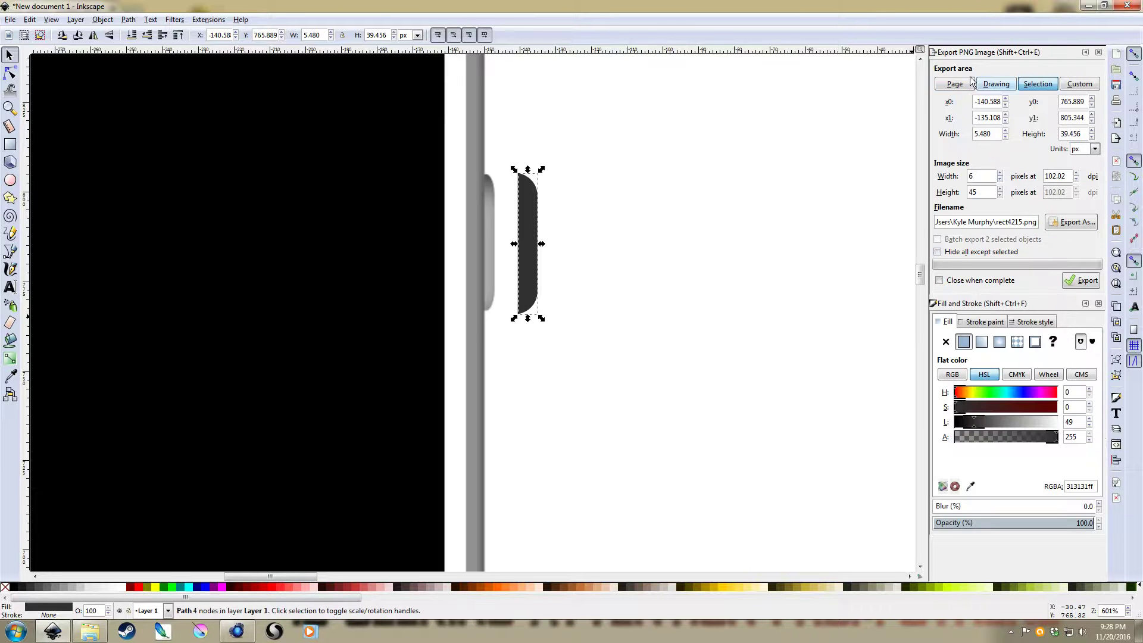
pyautogui.click(982, 341)
pyautogui.press('g')
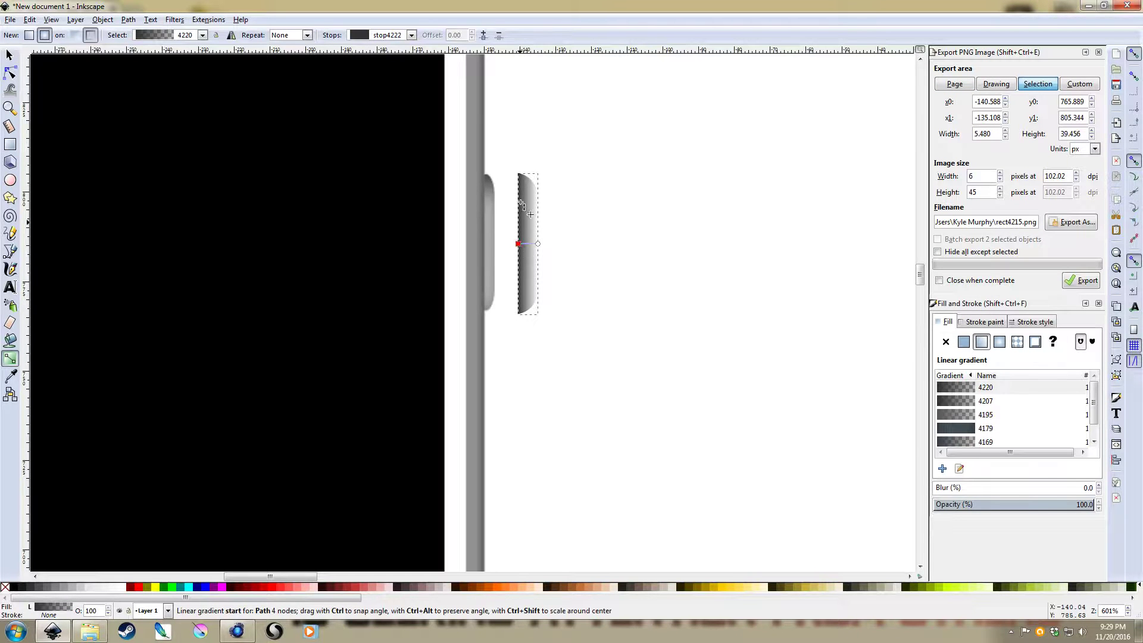
pyautogui.moveTo(520, 243); pyautogui.dragTo(519, 182)
pyautogui.moveTo(538, 244); pyautogui.dragTo(522, 310)
# Step: Make the gradient's lower end stop fully opaque with lightness 71, and set the upper stop's lightness to 102
pyautogui.moveTo(1075, 522); pyautogui.dragTo(1142, 445)
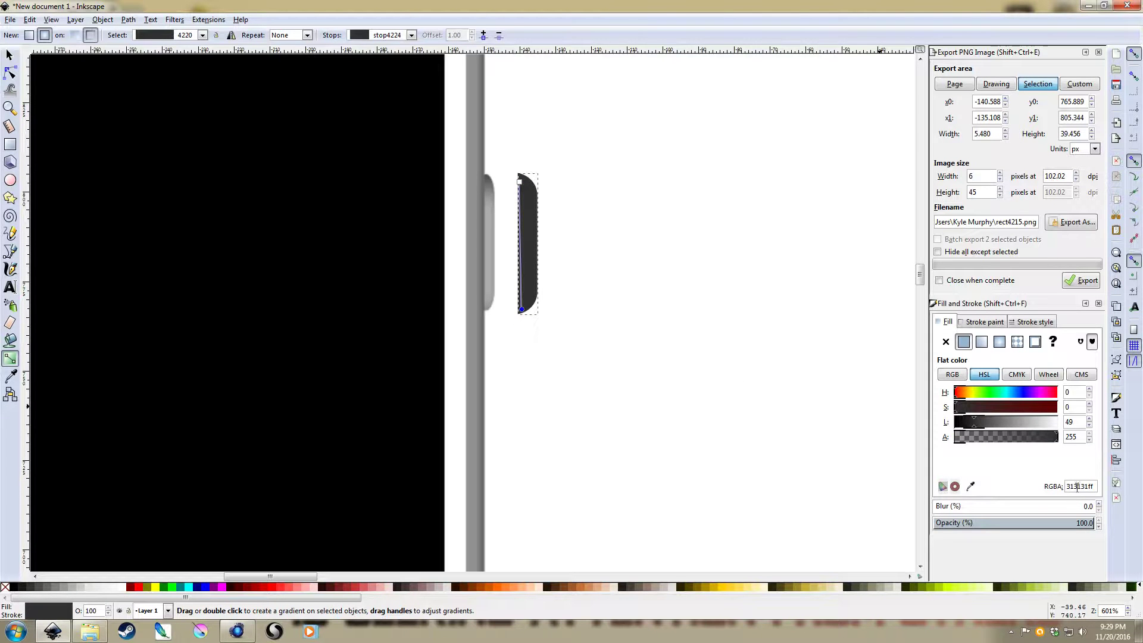
pyautogui.click(982, 422)
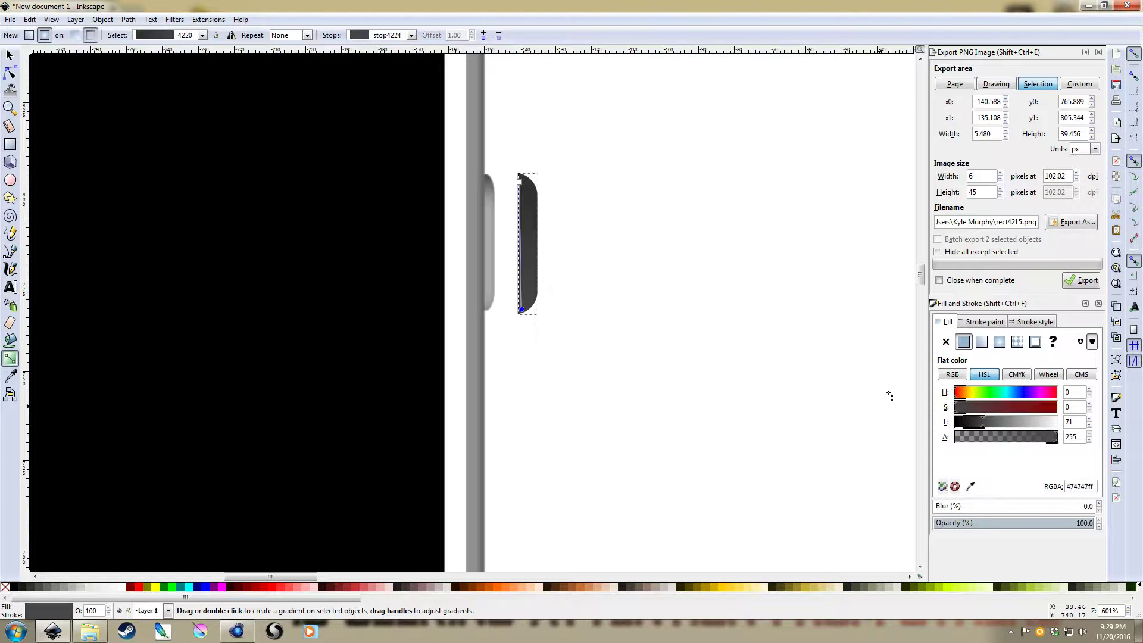
pyautogui.click(519, 181)
pyautogui.click(995, 422)
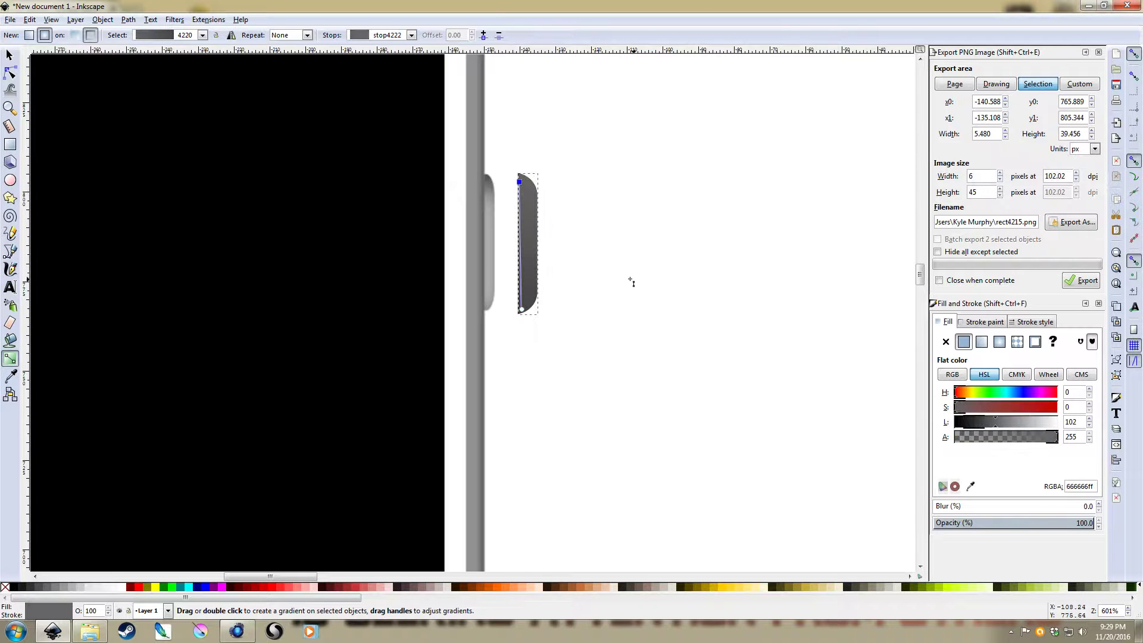
# Step: Add two middle gradient stops to the side button, at offset 0.43 with lightness 154 and offset 0.70 with lightness 157
pyautogui.doubleClick(520, 237)
pyautogui.click(1017, 422)
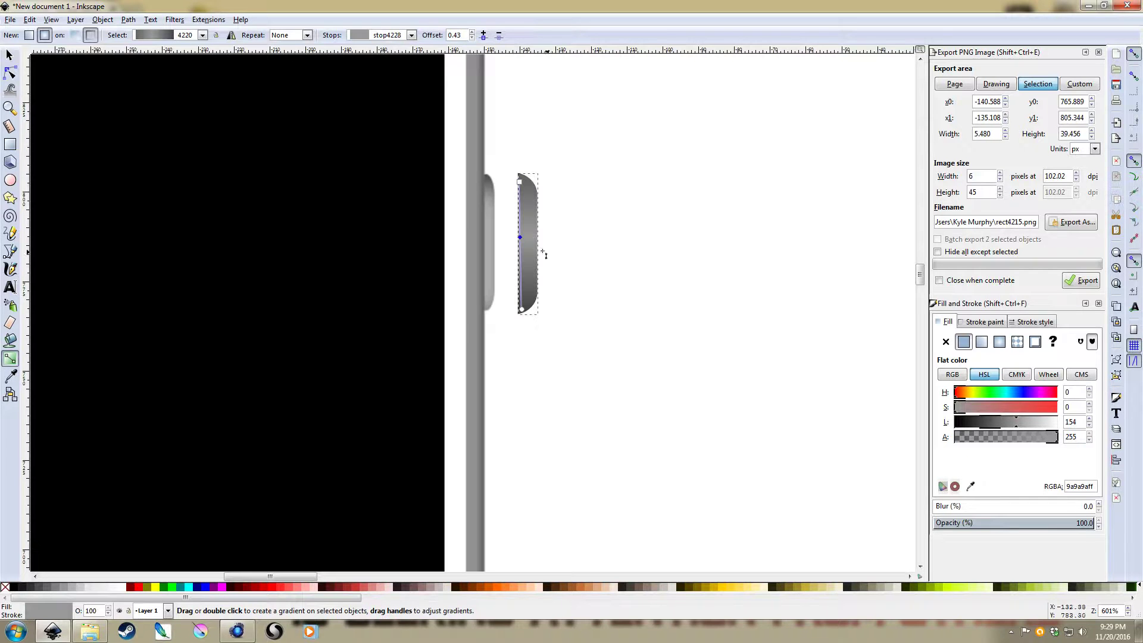
pyautogui.doubleClick(521, 271)
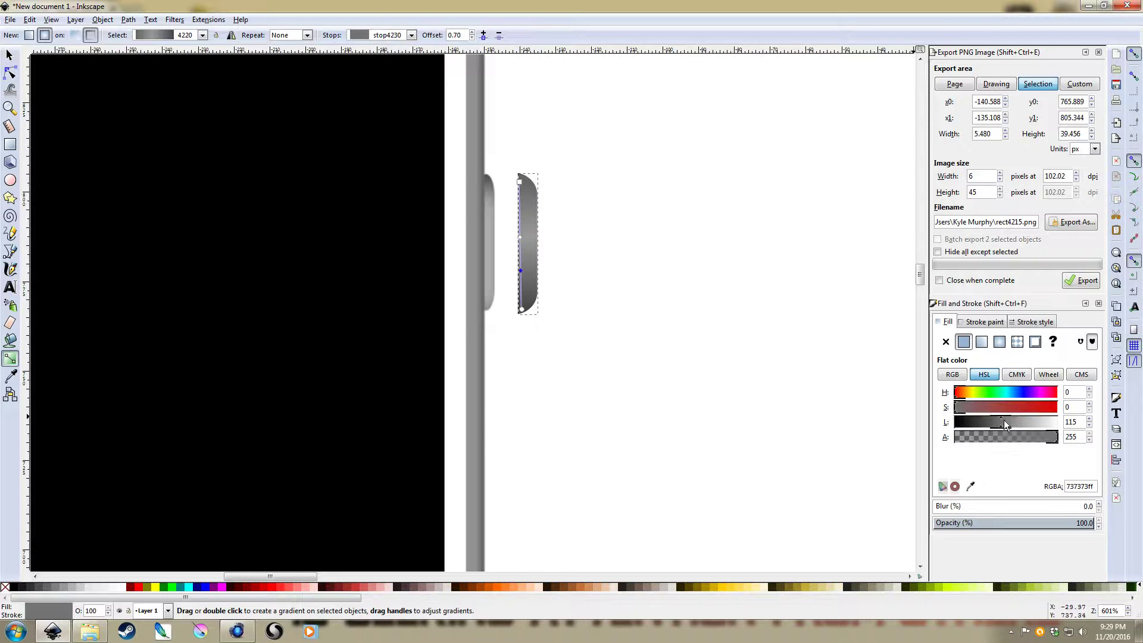
pyautogui.click(1018, 420)
pyautogui.press('s')
pyautogui.click(579, 257)
pyautogui.click(529, 262)
pyautogui.press('g')
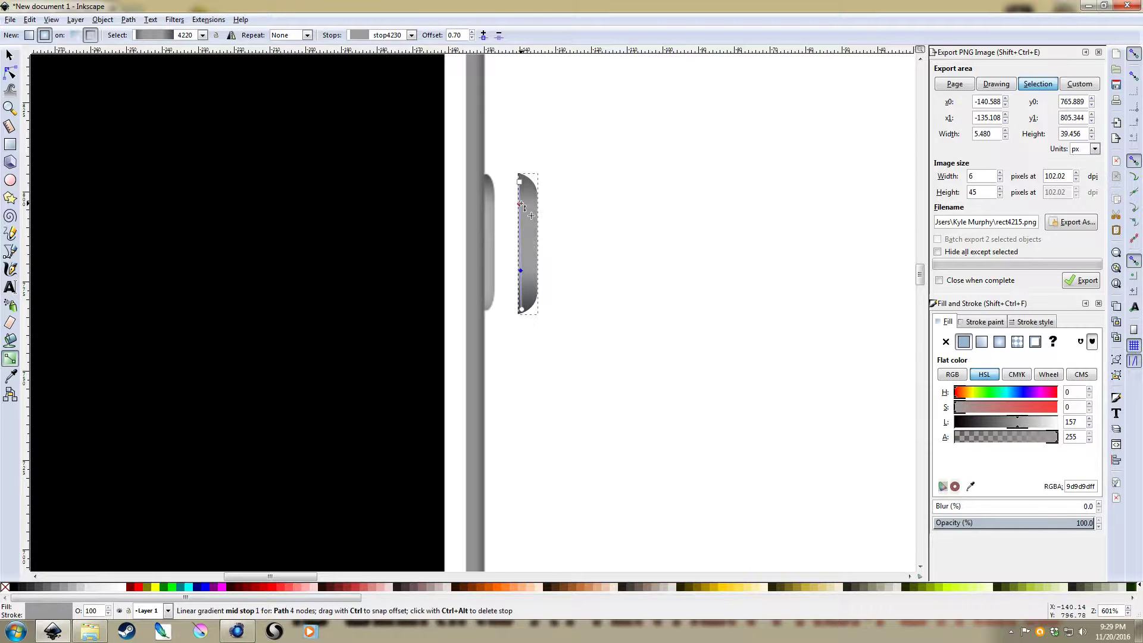
pyautogui.press('s')
pyautogui.click(610, 270)
# Step: Move the shaded side button horizontally onto the drawn phone's right edge, at about X 414.8 px
pyautogui.scroll(-3, 602, 290)
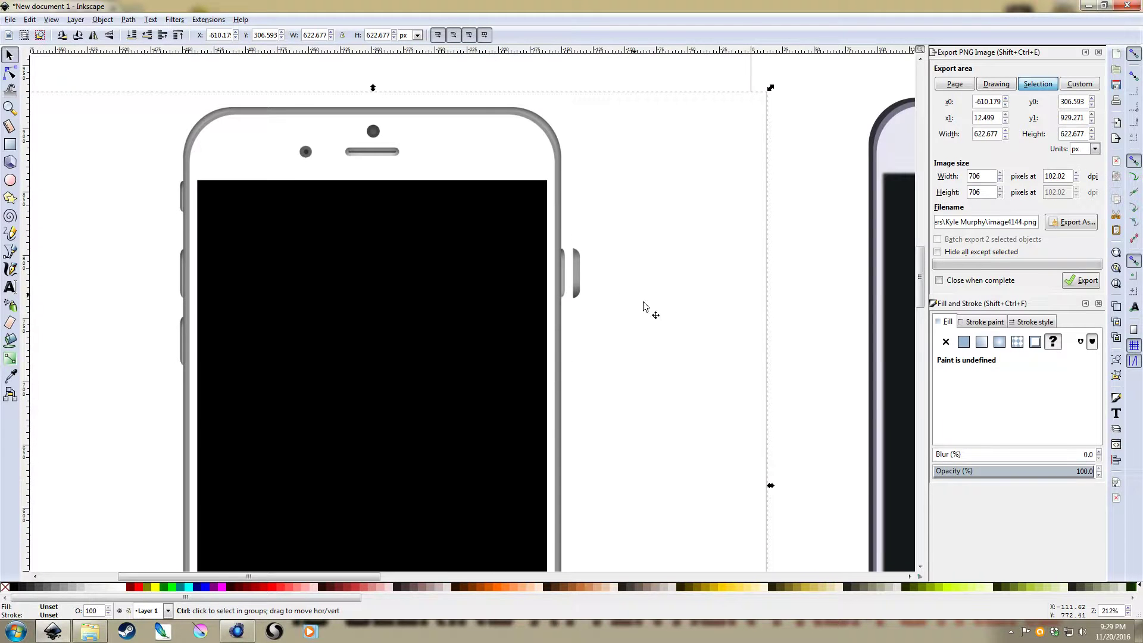
pyautogui.scroll(-1, 570, 226)
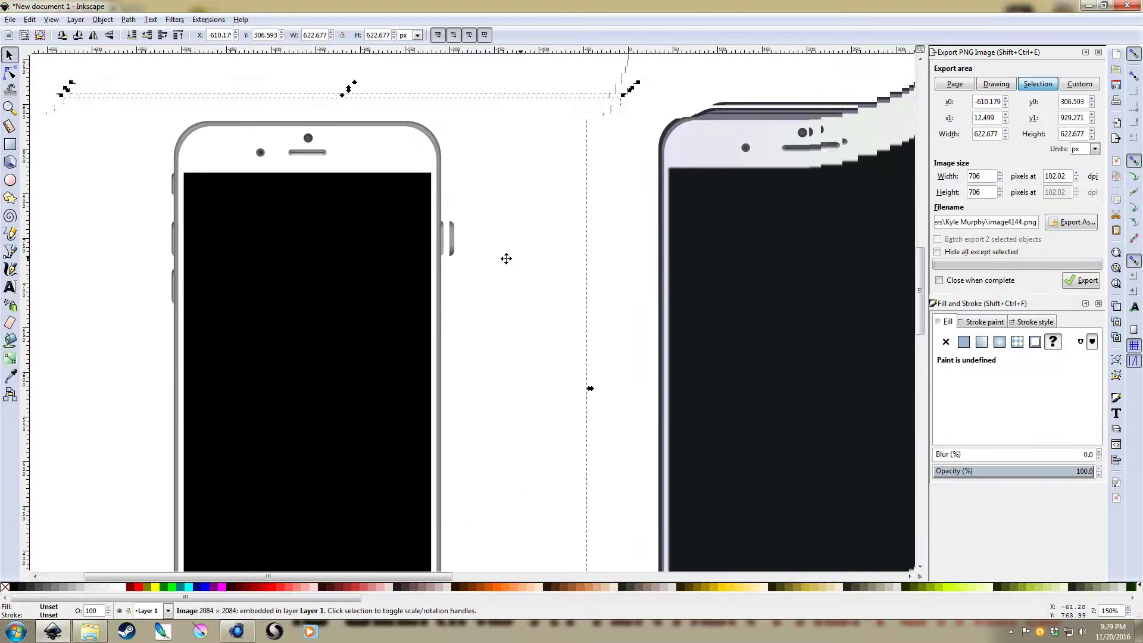
pyautogui.click(439, 239)
pyautogui.scroll(-2, 515, 256)
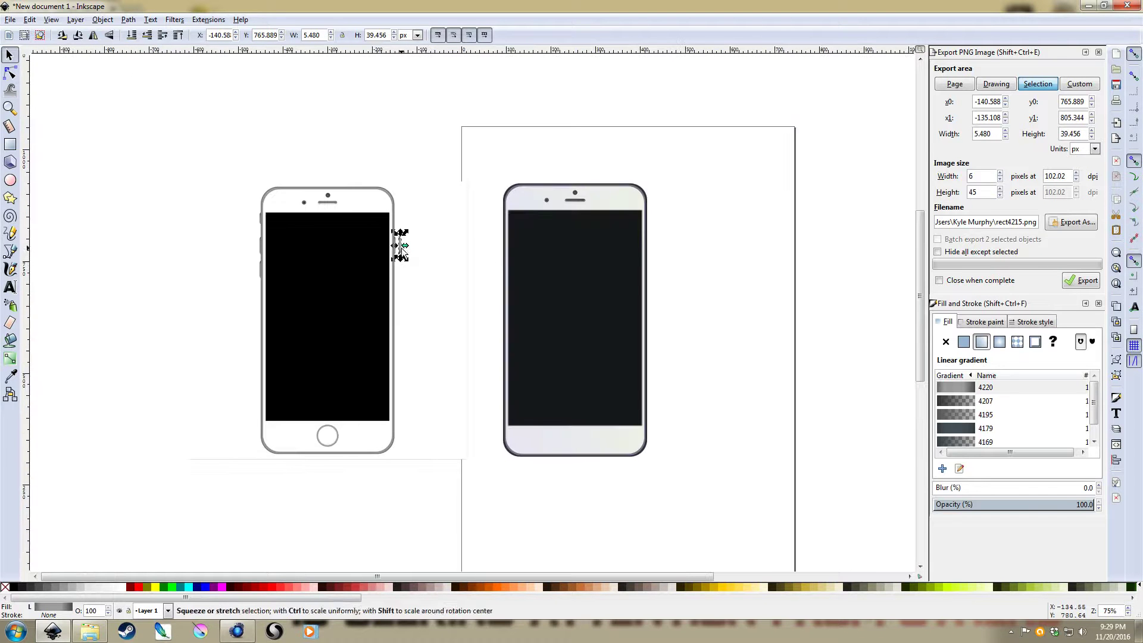
pyautogui.moveTo(412, 247); pyautogui.dragTo(653, 241)
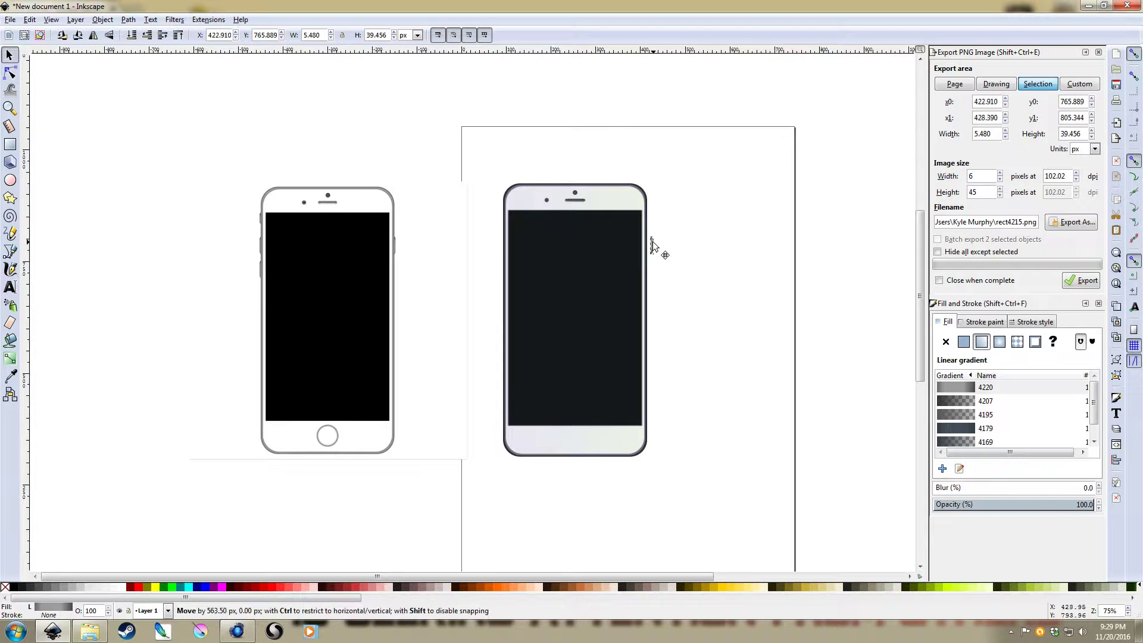
pyautogui.scroll(2, 662, 246)
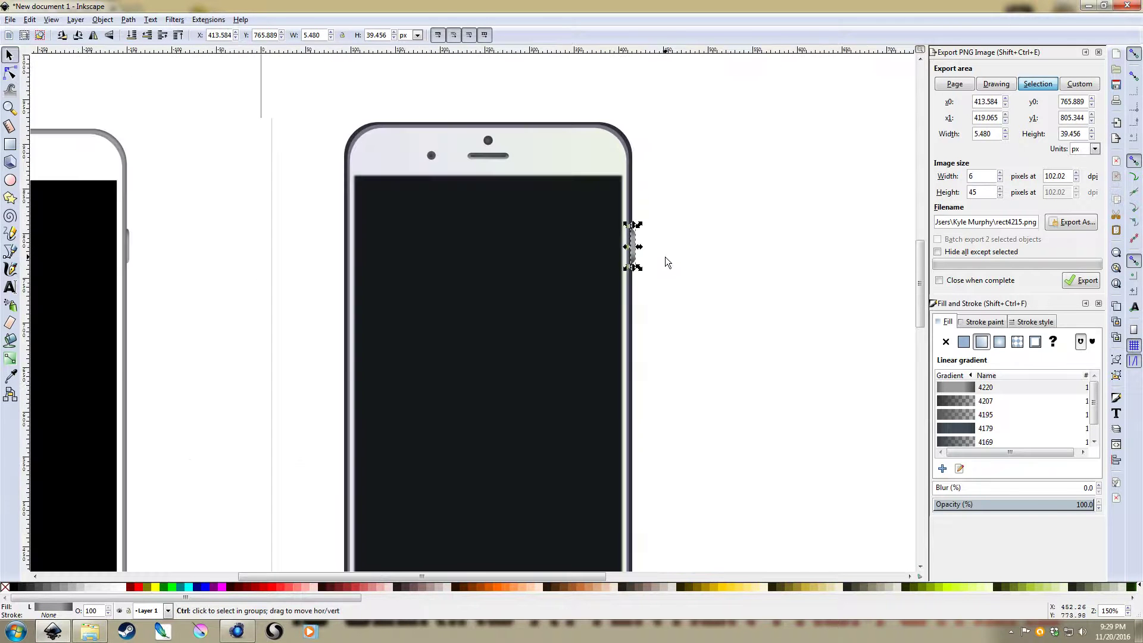
pyautogui.scroll(3, 661, 256)
pyautogui.moveTo(640, 252); pyautogui.dragTo(652, 276)
pyautogui.moveTo(592, 232); pyautogui.dragTo(596, 231)
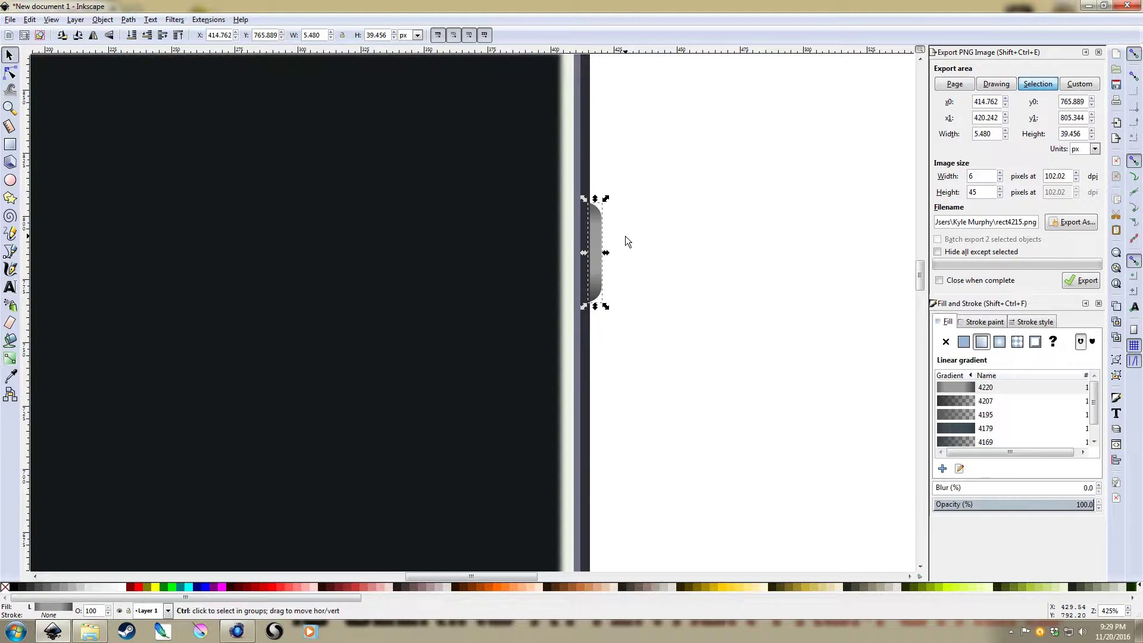
pyautogui.scroll(-3, 625, 236)
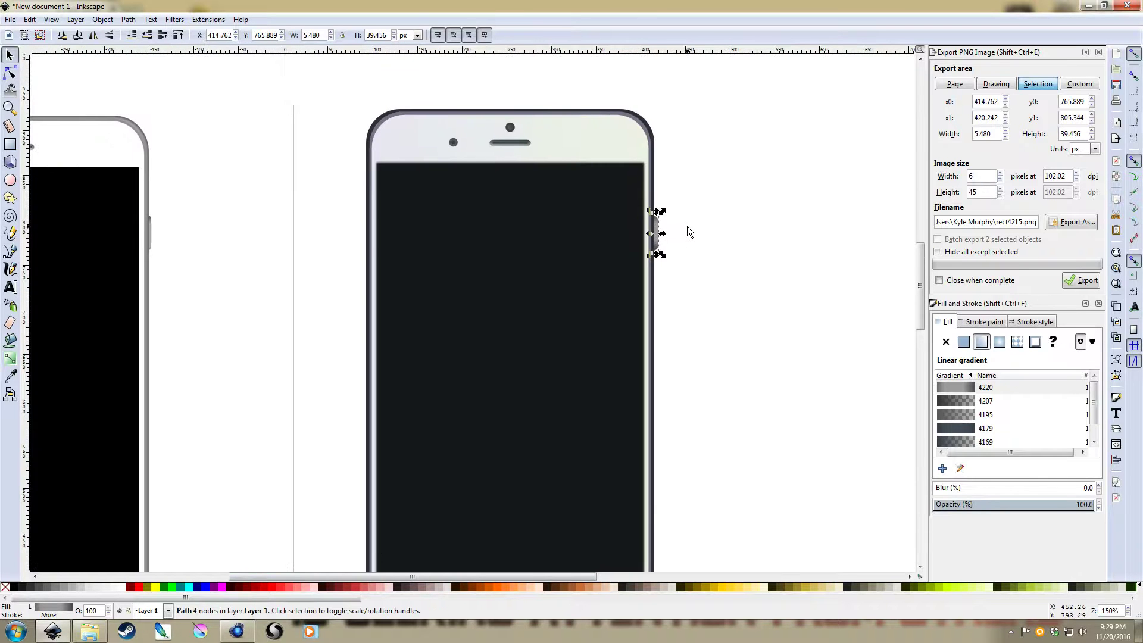
pyautogui.click(671, 253)
pyautogui.scroll(-1, 760, 232)
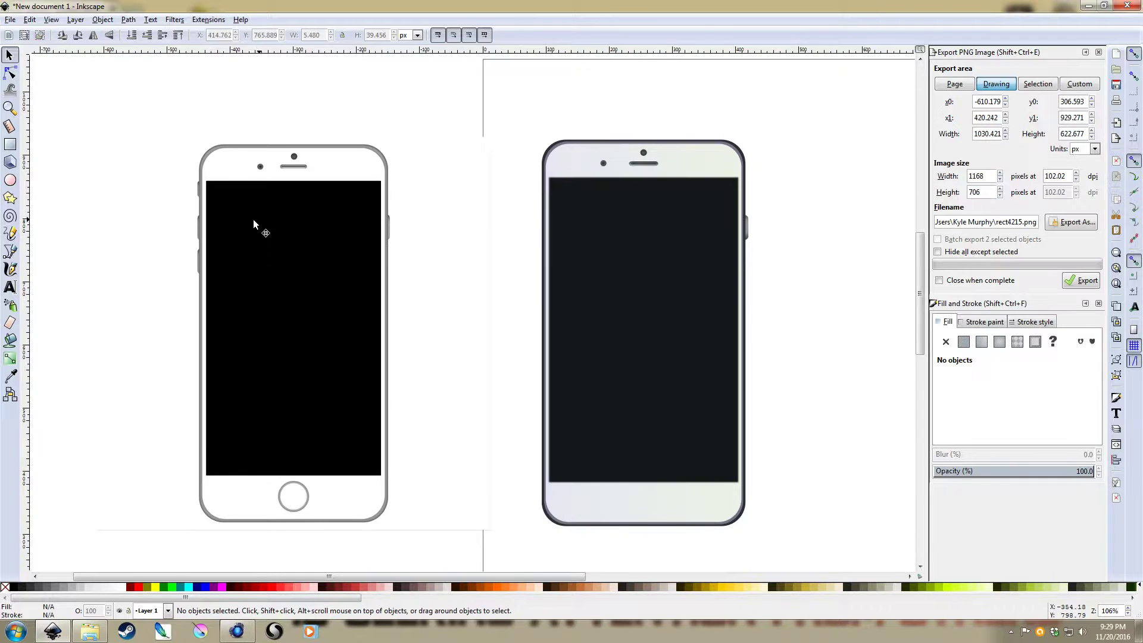
# Step: Duplicate the side button, mirror the copy horizontally and place it against the drawn phone's left edge at about X 88.8 px
pyautogui.hscroll(5, 594, 230)
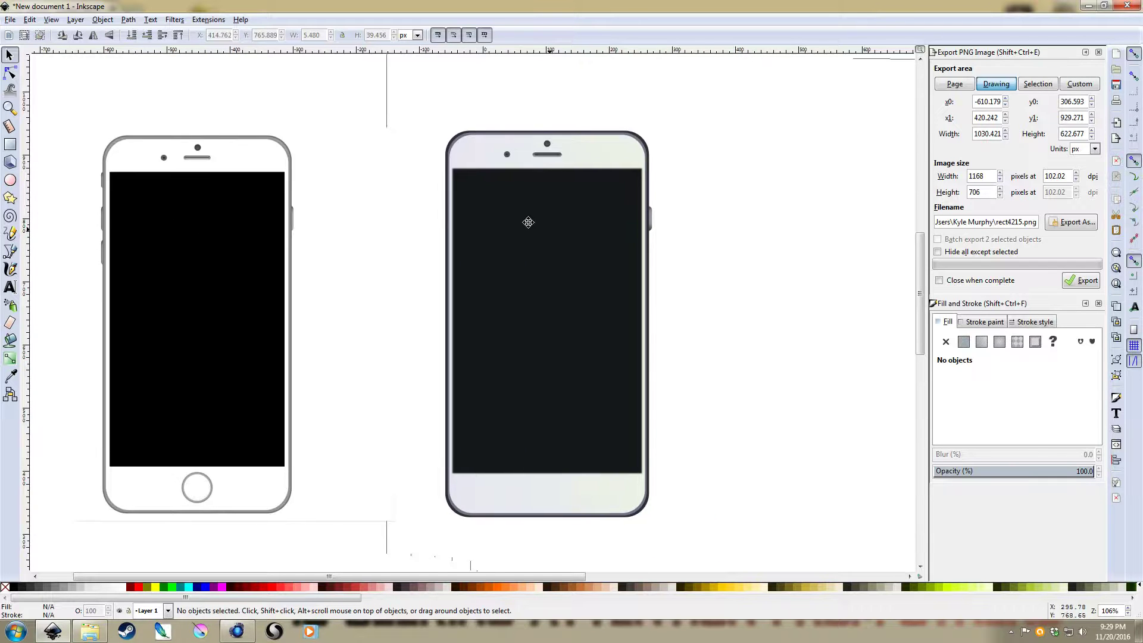
pyautogui.scroll(2, 633, 224)
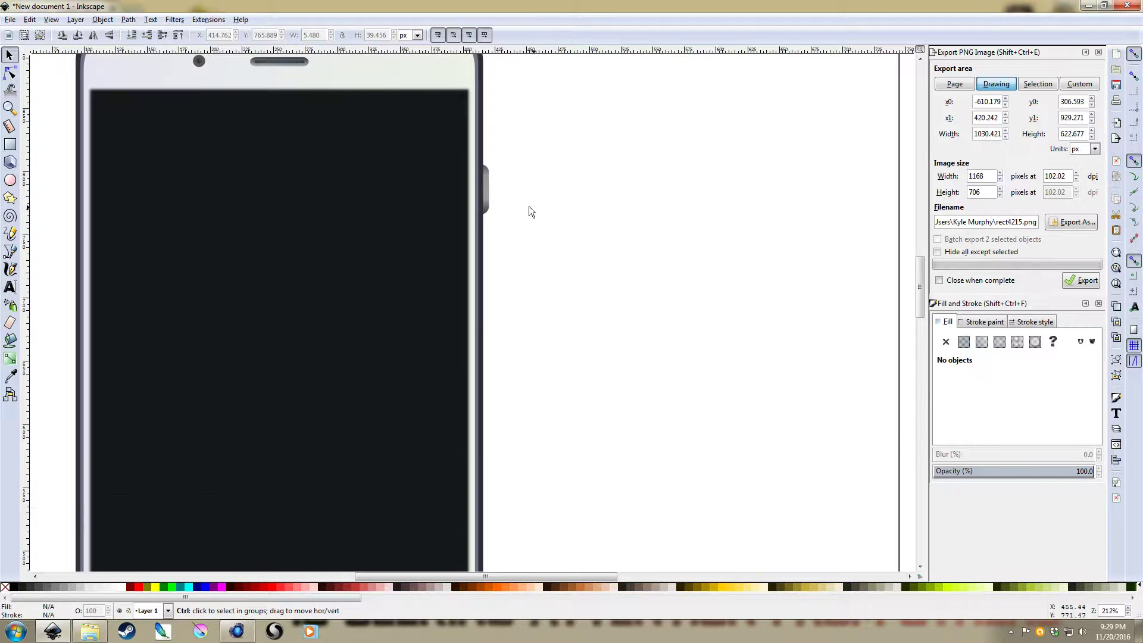
pyautogui.click(491, 193)
pyautogui.hscroll(-3, 607, 207)
pyautogui.hotkey('ctrl', 'd')
pyautogui.moveTo(604, 199); pyautogui.dragTo(159, 181)
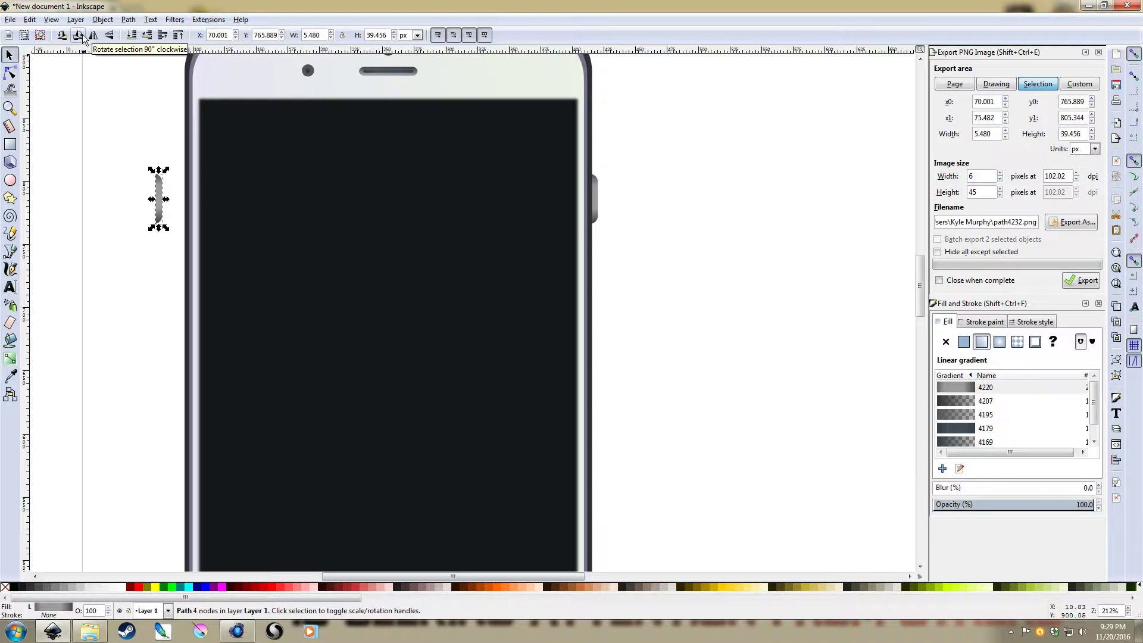
pyautogui.scroll(2, 149, 188)
pyautogui.moveTo(145, 182); pyautogui.dragTo(197, 180)
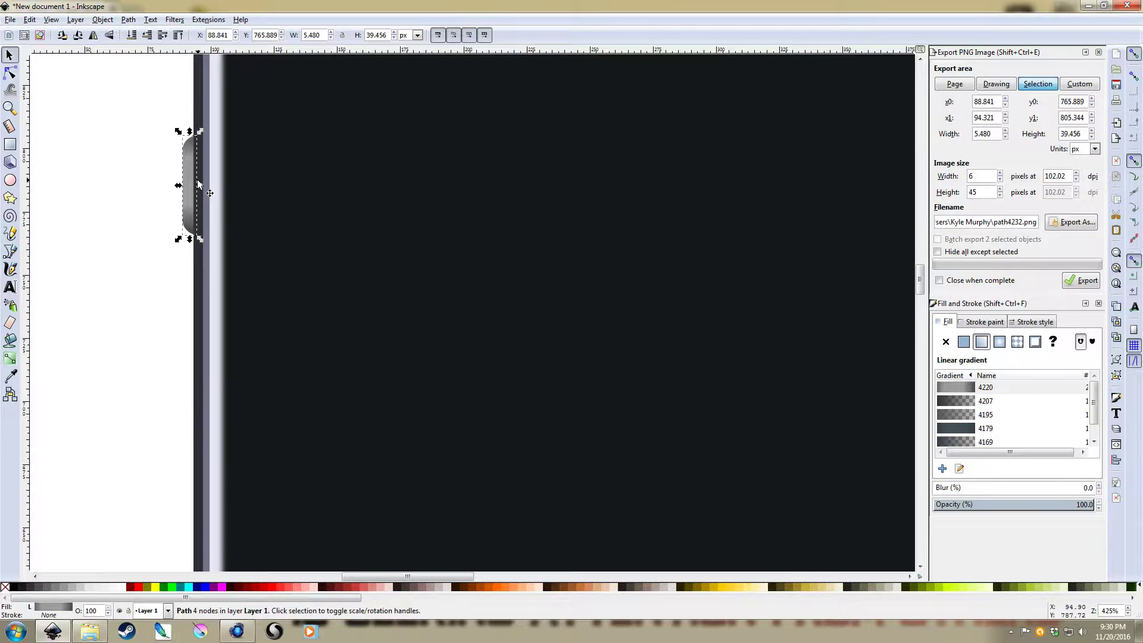
# Step: Duplicate the drawn phone's left side button and place the copy directly below it at about Y 716.4 px
pyautogui.click(134, 185)
pyautogui.scroll(-3, 134, 187)
pyautogui.moveTo(148, 190); pyautogui.dragTo(538, 200)
pyautogui.scroll(-1, 394, 223)
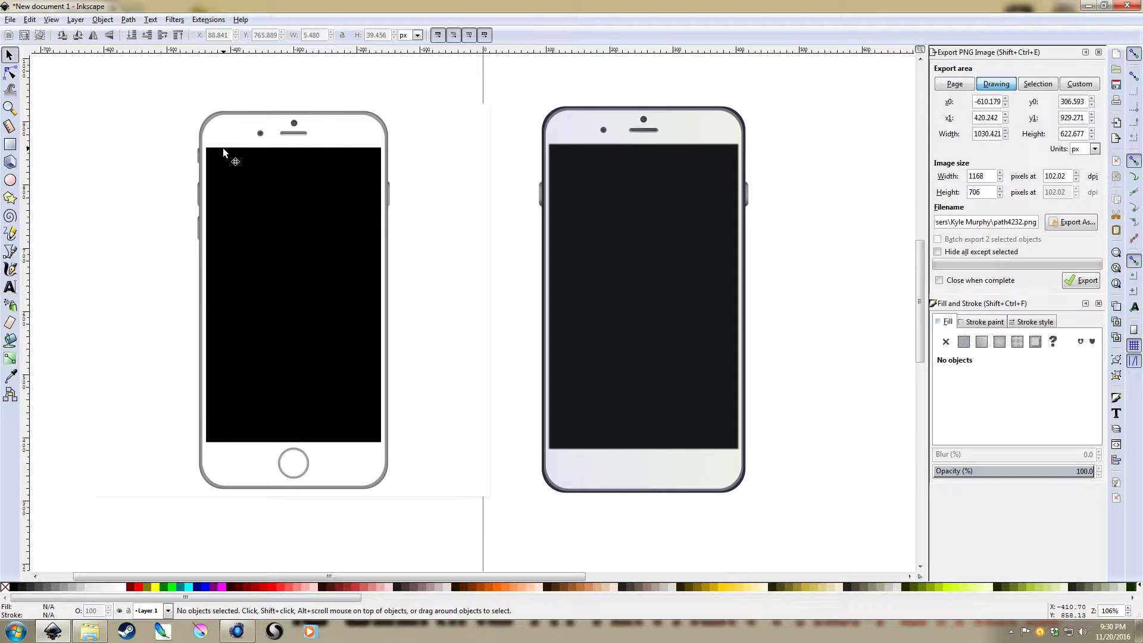
pyautogui.scroll(4, 554, 206)
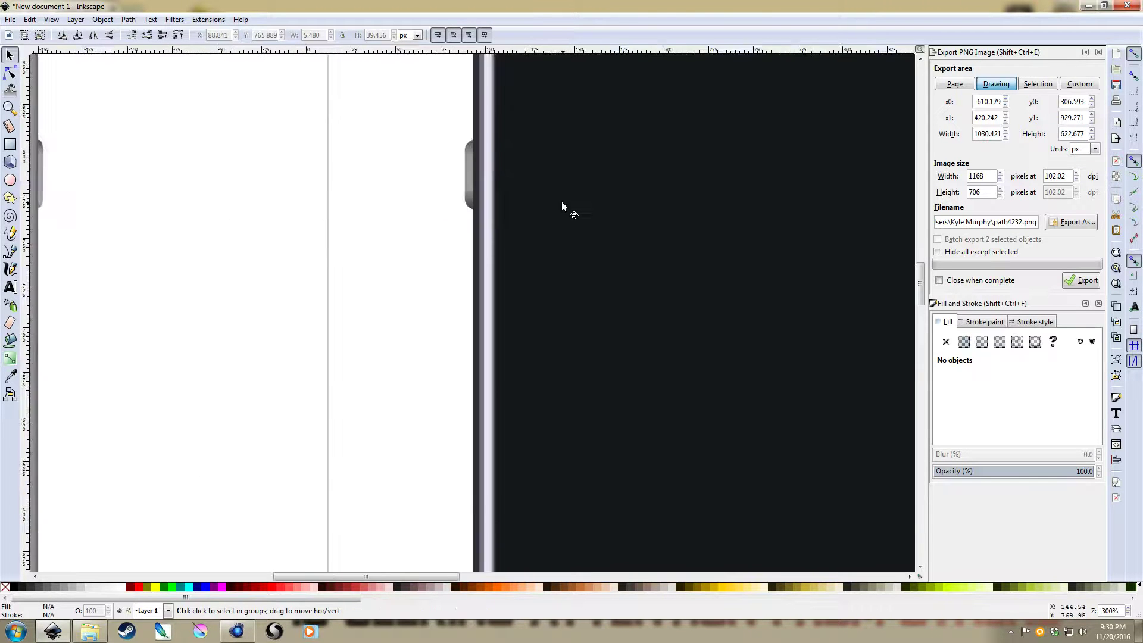
pyautogui.click(432, 162)
pyautogui.hotkey('ctrl', 'd')
pyautogui.moveTo(425, 157); pyautogui.dragTo(422, 280)
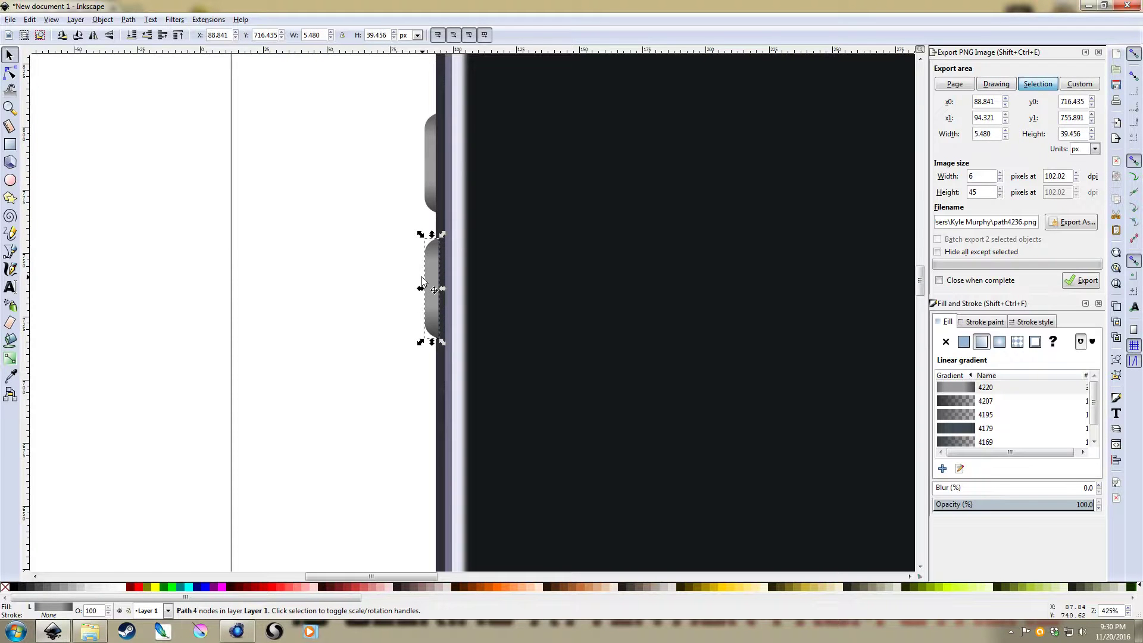
# Step: Duplicate the left side button again and place this copy above the other two at about Y 826.6 px
pyautogui.scroll(-2, 391, 179)
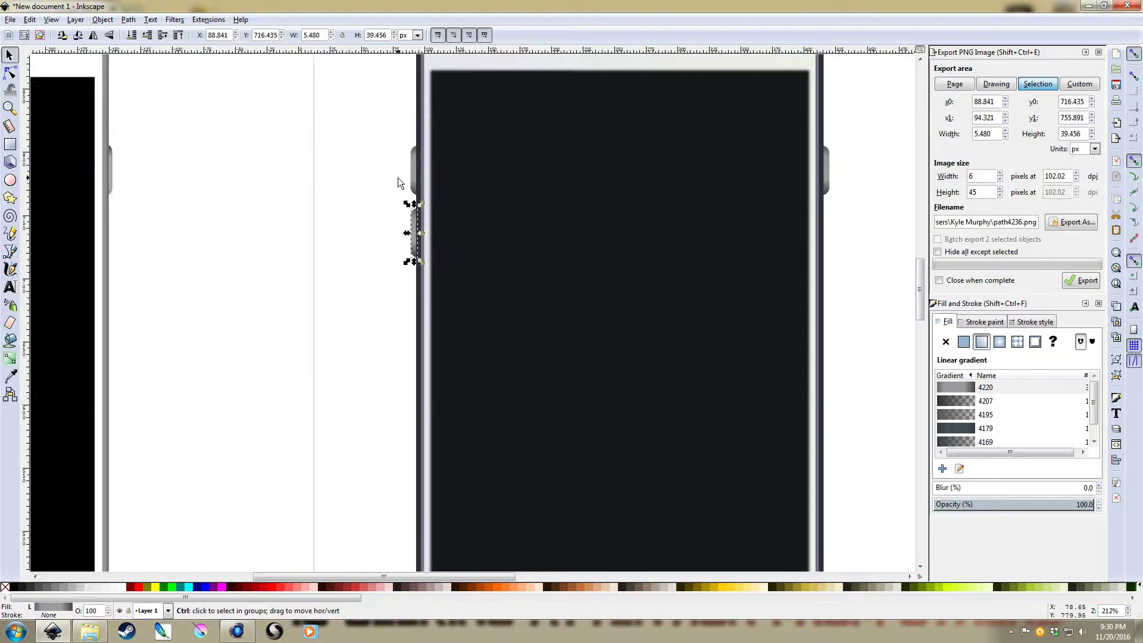
pyautogui.scroll(-1, 306, 327)
pyautogui.moveTo(315, 324); pyautogui.dragTo(505, 303)
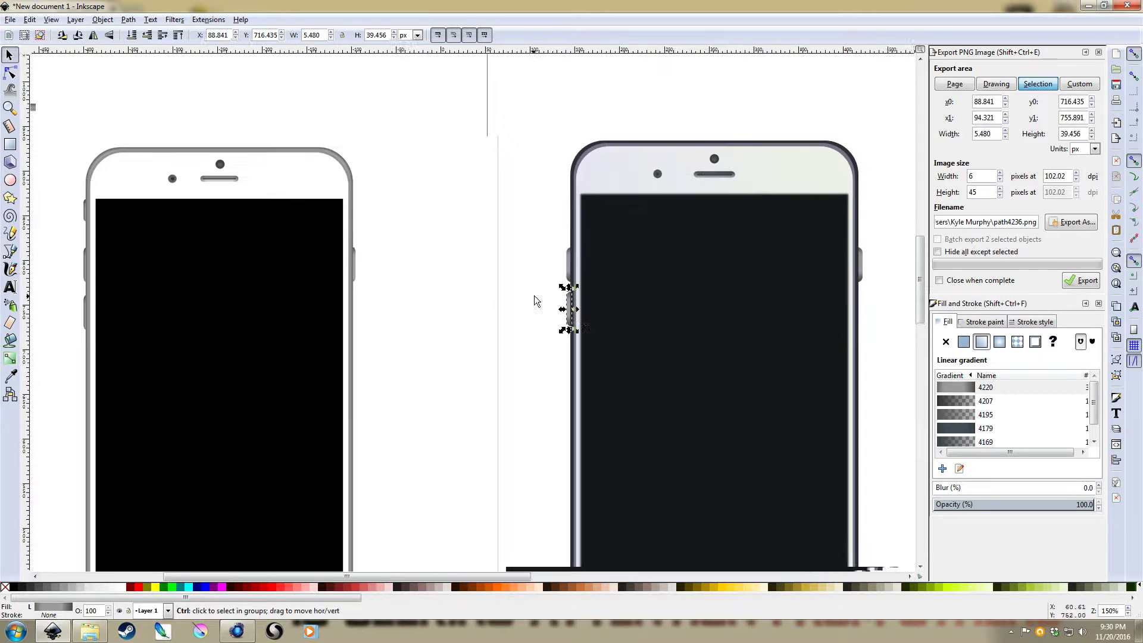
pyautogui.scroll(3, 599, 315)
pyautogui.moveTo(512, 268); pyautogui.dragTo(534, 295)
pyautogui.hotkey('ctrl', 'd')
pyautogui.moveTo(508, 334); pyautogui.dragTo(528, 300)
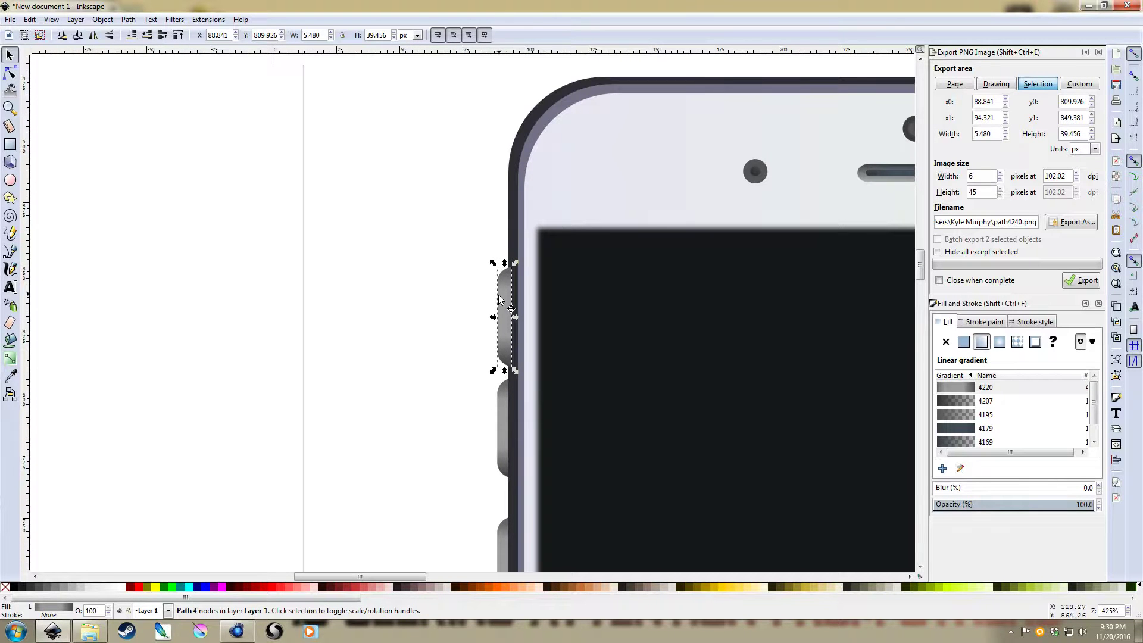
pyautogui.moveTo(499, 299); pyautogui.dragTo(500, 257)
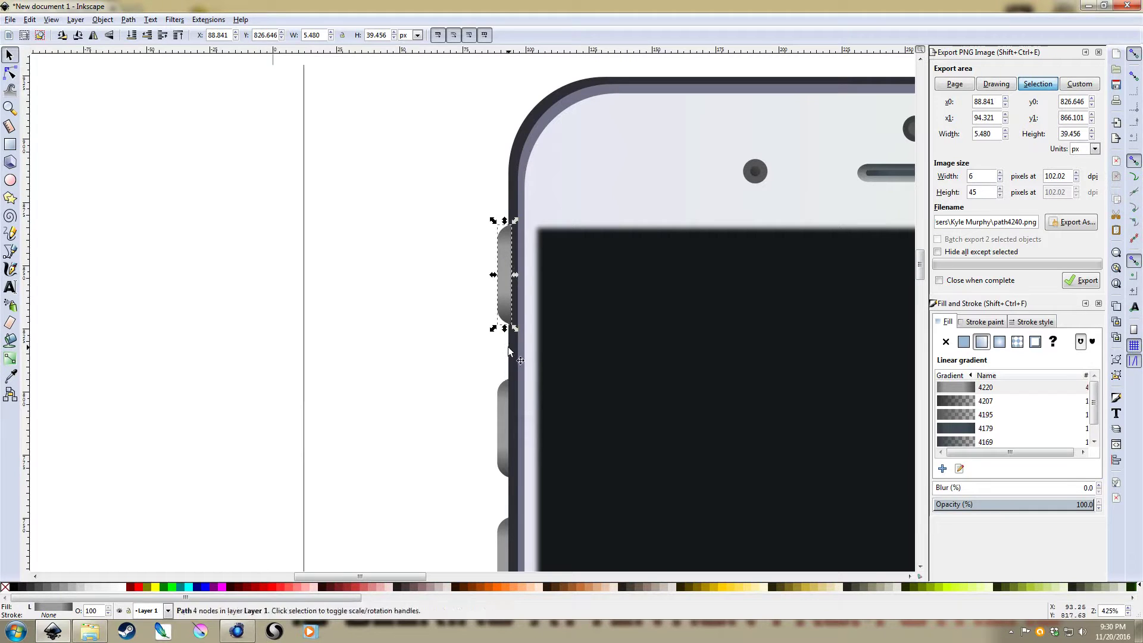
# Step: Shorten the uppermost left side button from its lower edge to a height of about 31.4 px
pyautogui.moveTo(505, 328); pyautogui.dragTo(506, 310)
pyautogui.click(438, 308)
pyautogui.click(497, 276)
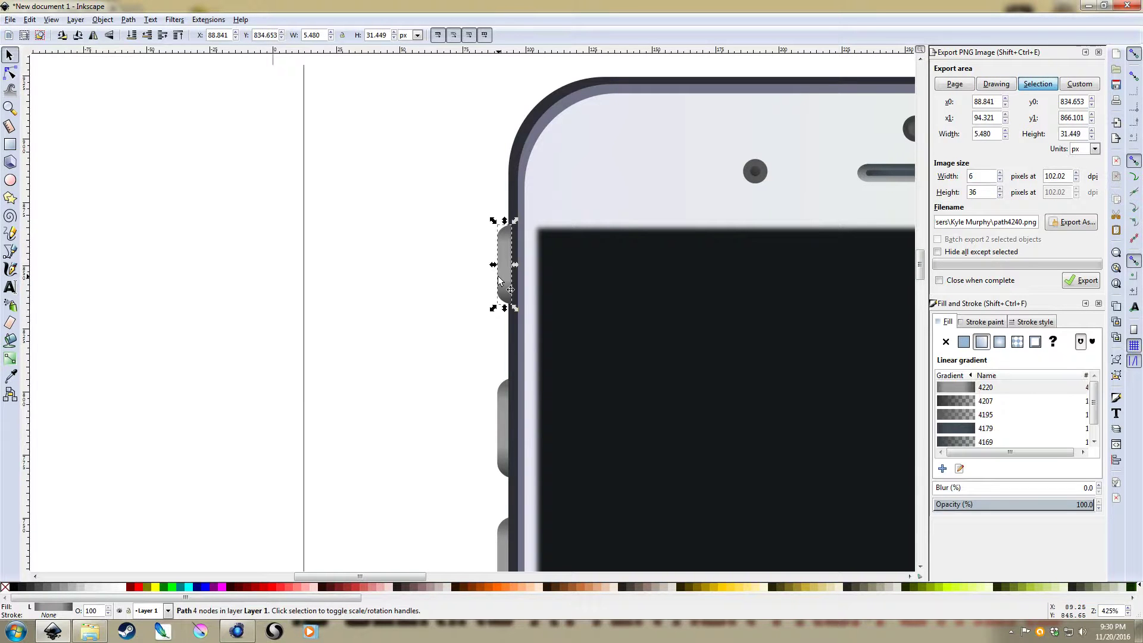
pyautogui.click(434, 262)
# Step: Slightly raise the fill lightness of the drawn phone's dark outer frame rectangle
pyautogui.keyDown('ctrl'); pyautogui.scroll(-3, 517, 334); pyautogui.keyUp('ctrl')
pyautogui.keyDown('ctrl'); pyautogui.scroll(-2, 518, 333); pyautogui.keyUp('ctrl')
pyautogui.scroll(-5, 631, 339)
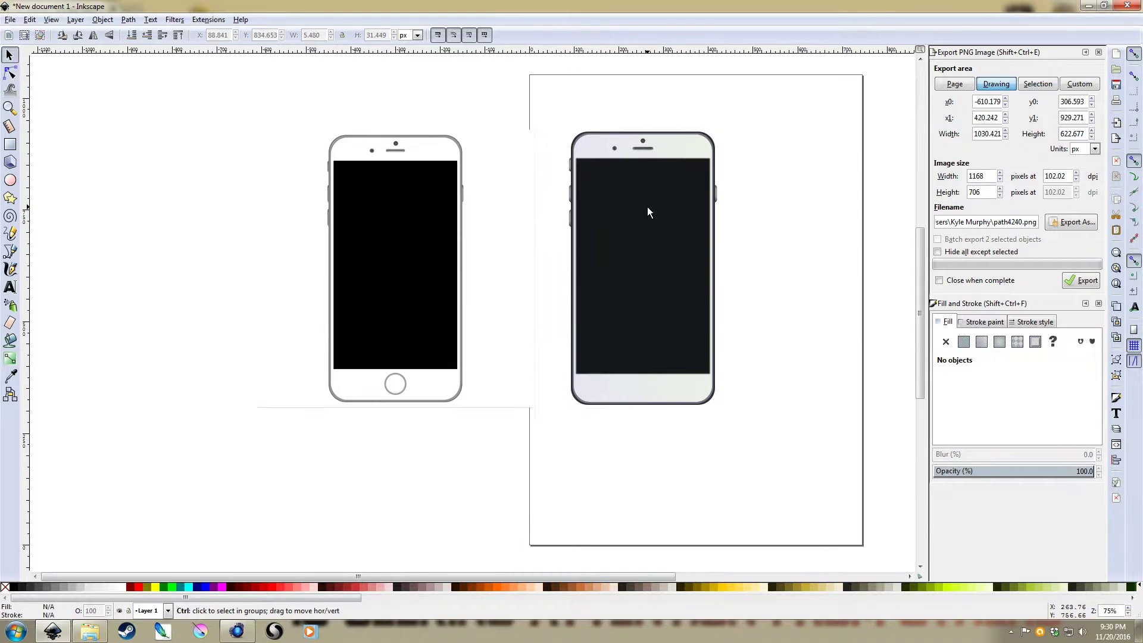
pyautogui.keyDown('ctrl'); pyautogui.scroll(1, 662, 190); pyautogui.keyUp('ctrl')
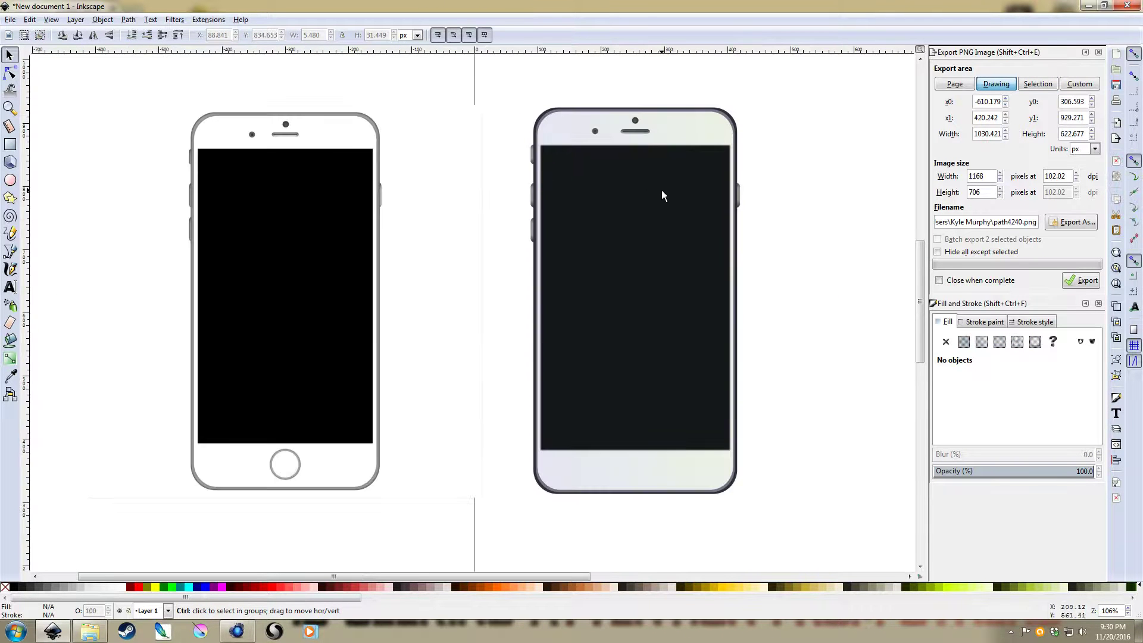
pyautogui.moveTo(325, 175); pyautogui.dragTo(551, 258)
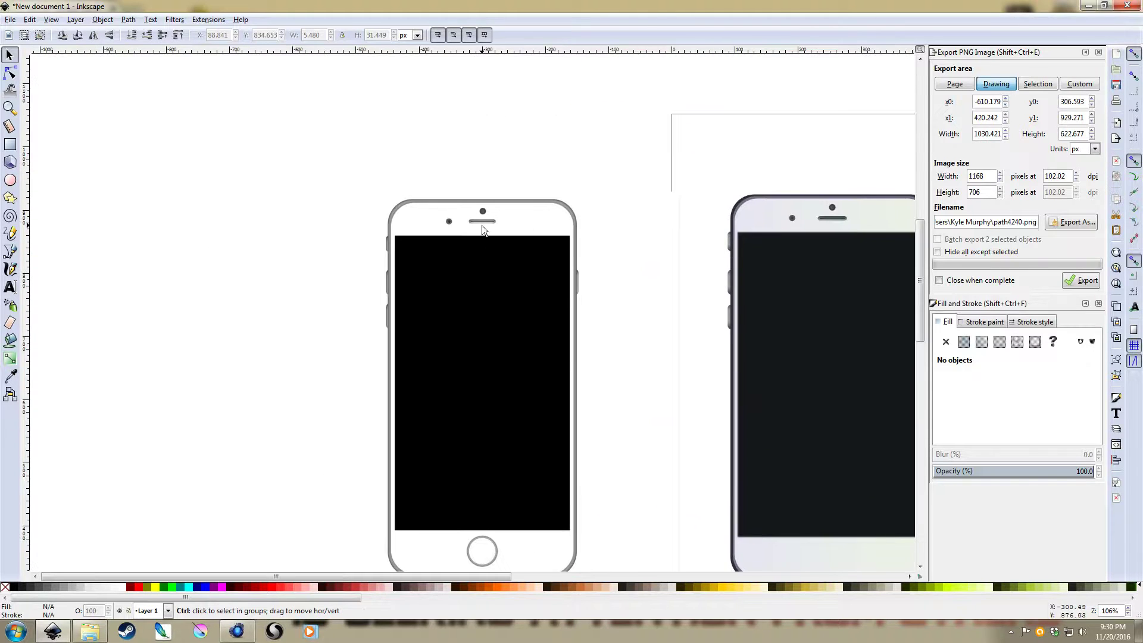
pyautogui.keyDown('ctrl'); pyautogui.scroll(2, 457, 215); pyautogui.keyUp('ctrl')
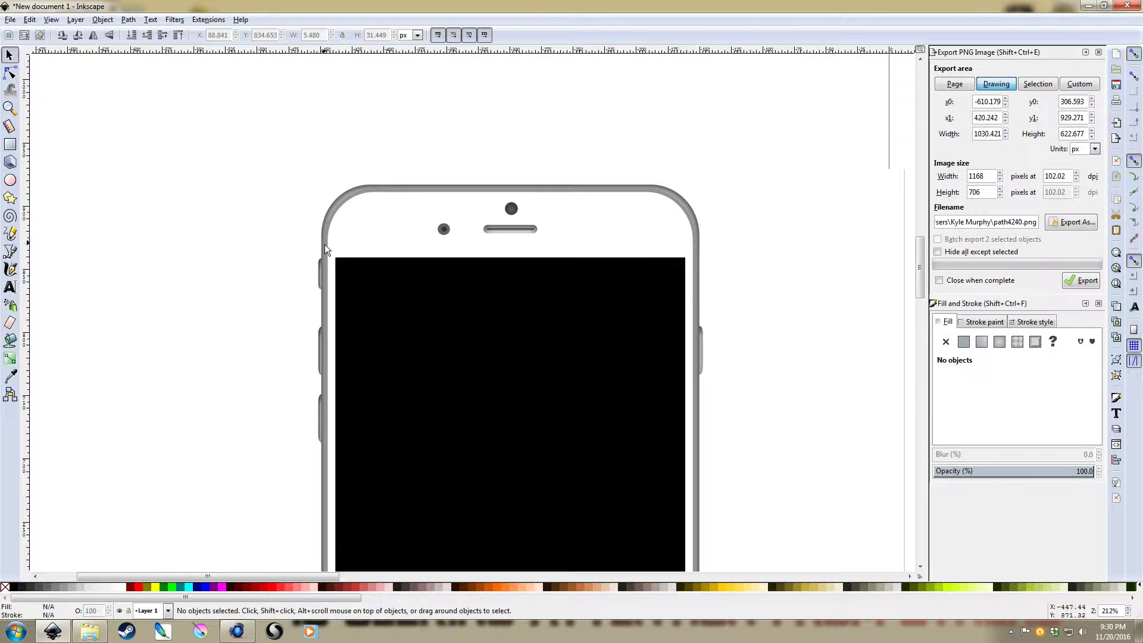
pyautogui.hscroll(10, 665, 315)
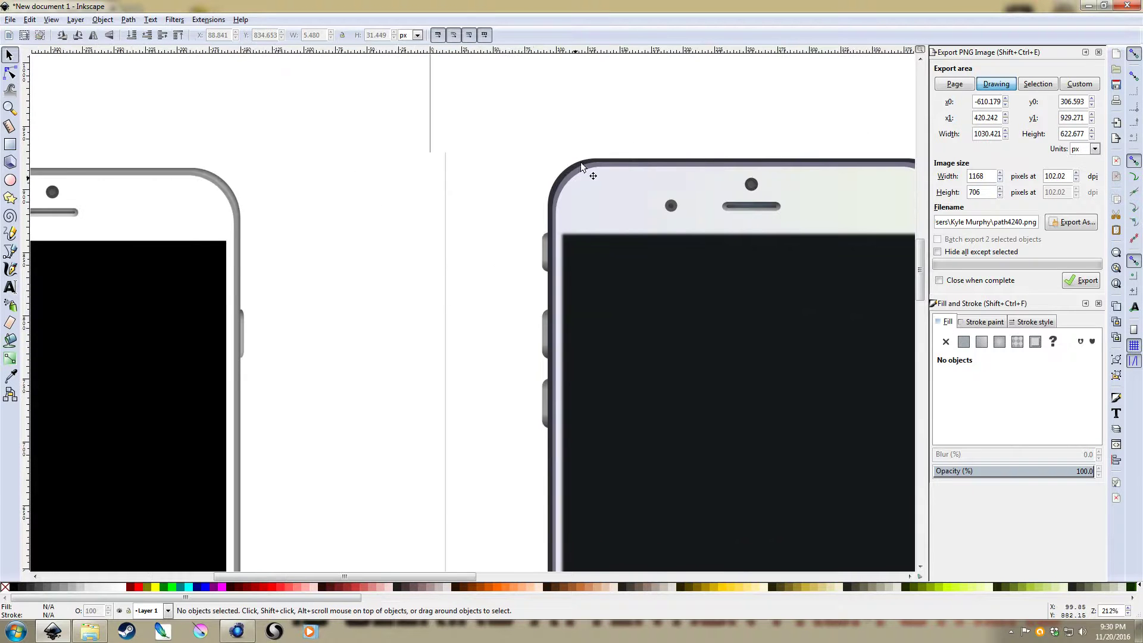
pyautogui.keyDown('ctrl'); pyautogui.scroll(2, 600, 162); pyautogui.keyUp('ctrl')
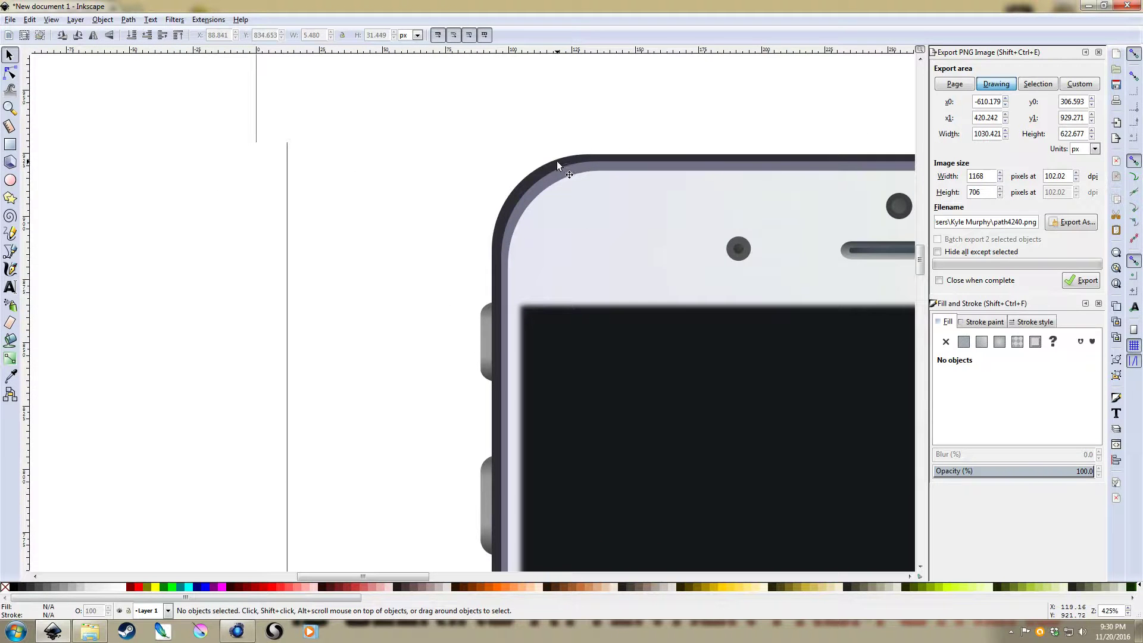
pyautogui.click(571, 156)
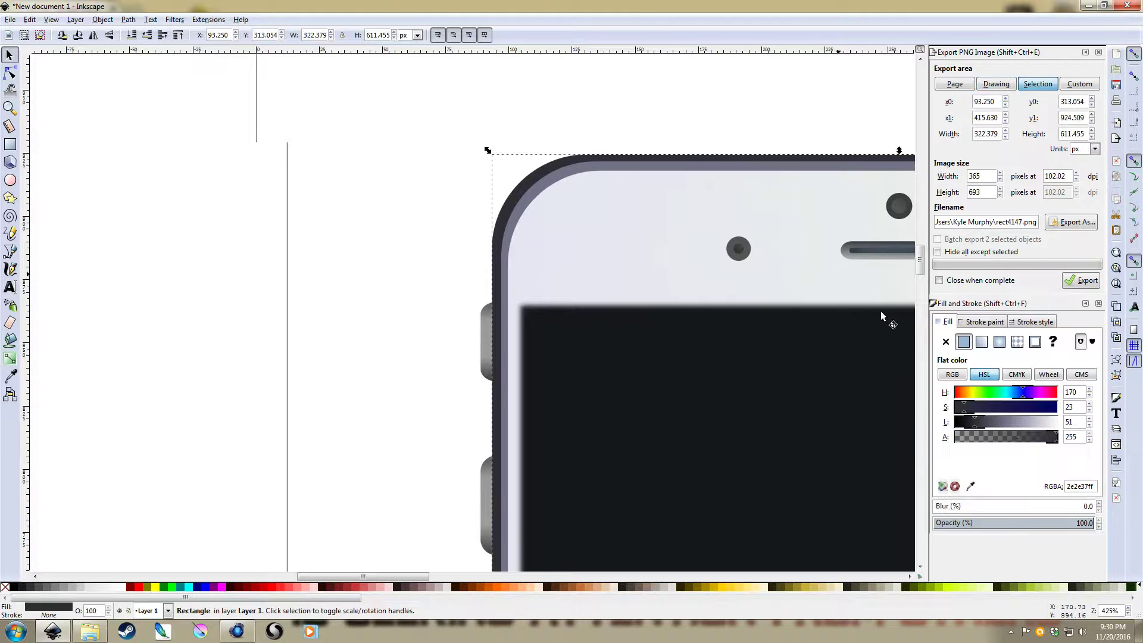
pyautogui.moveTo(980, 424); pyautogui.dragTo(991, 423)
pyautogui.click(356, 350)
pyautogui.keyDown('ctrl'); pyautogui.scroll(-3, 421, 358); pyautogui.keyUp('ctrl')
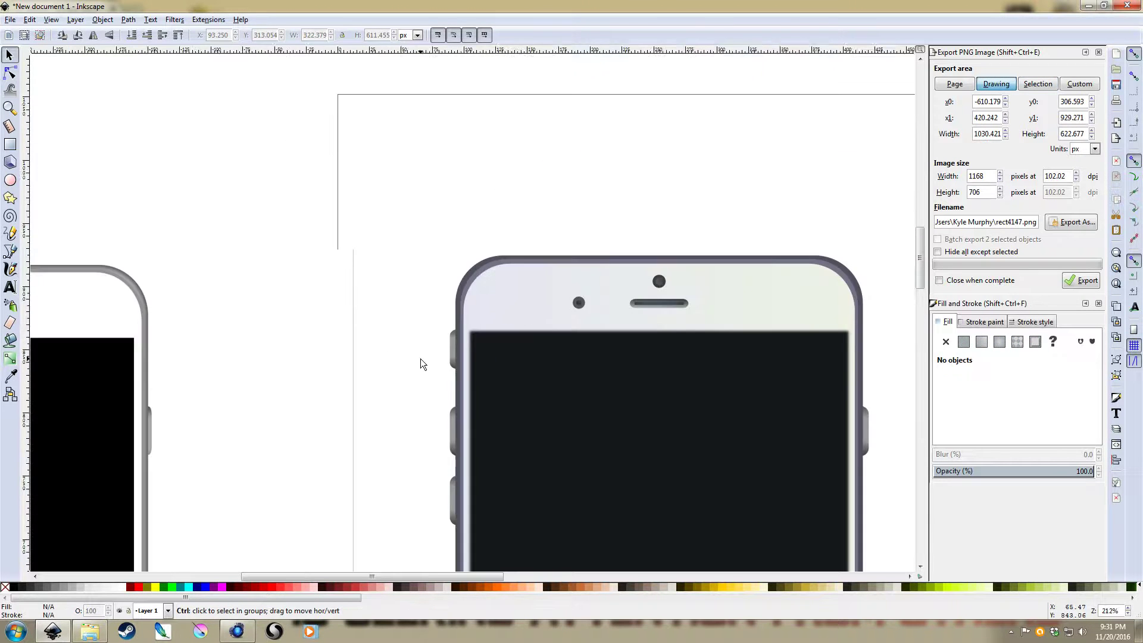
# Step: Draw a circle beside the reference image's home button and scale it to about 45.9 px in diameter
pyautogui.moveTo(457, 383); pyautogui.dragTo(503, 303)
pyautogui.scroll(-1, 536, 192)
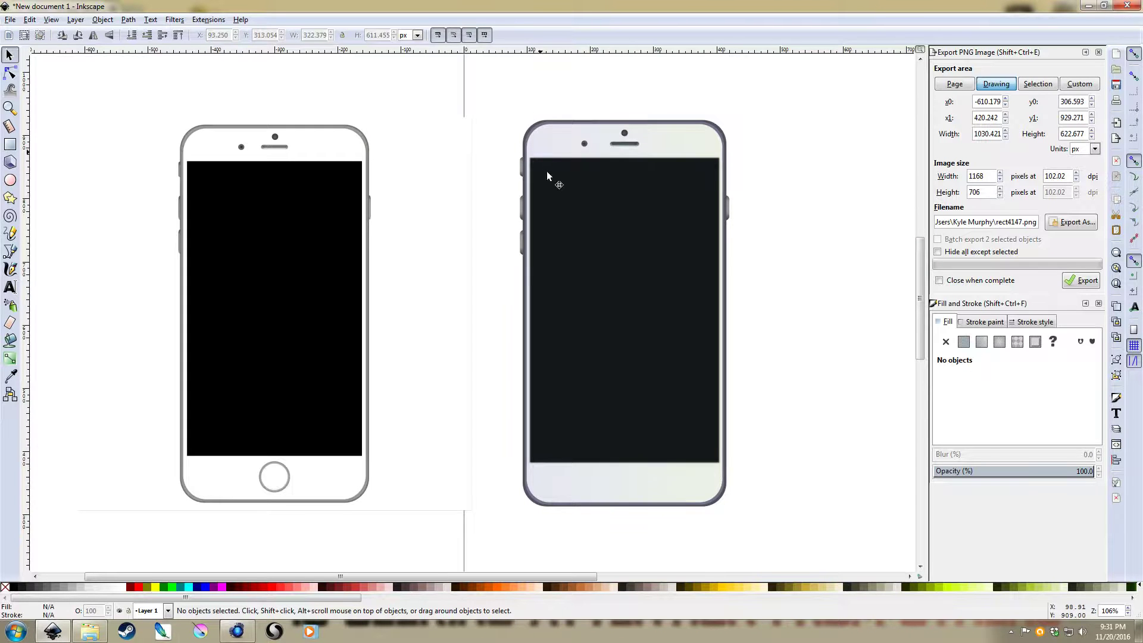
pyautogui.moveTo(568, 365); pyautogui.dragTo(635, 310)
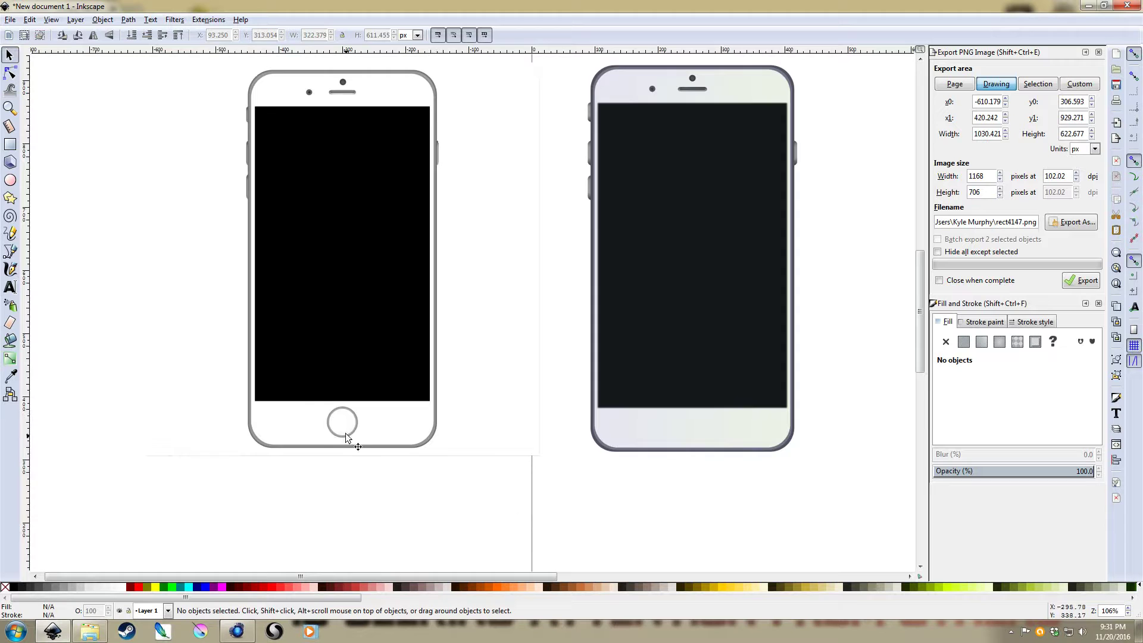
pyautogui.scroll(1, 388, 455)
pyautogui.scroll(5, 391, 441)
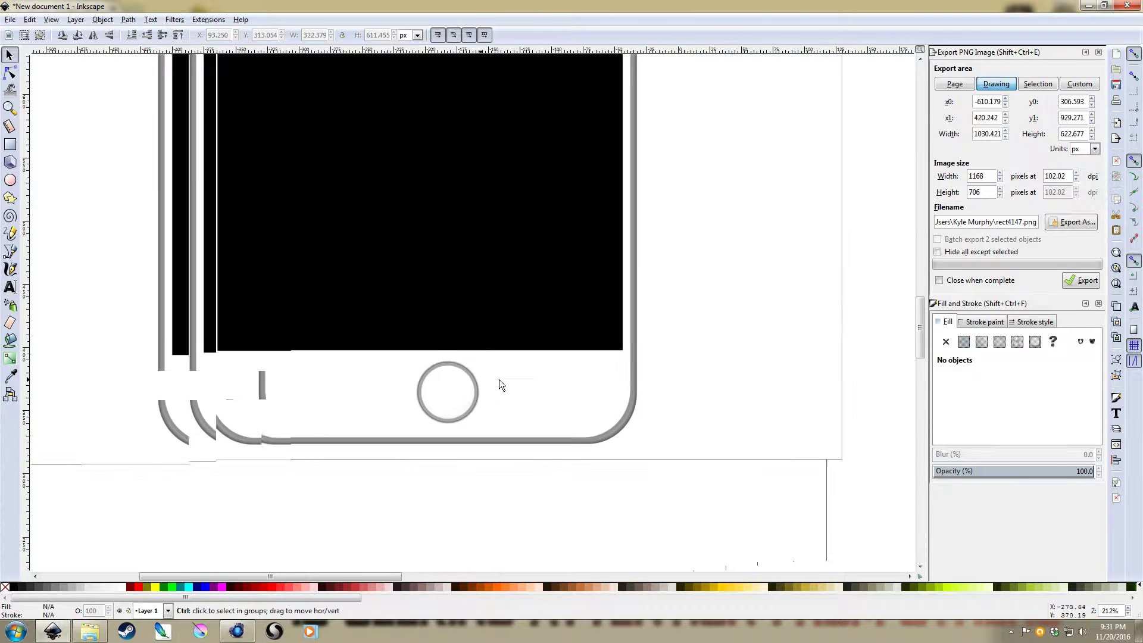
pyautogui.scroll(1, 481, 300)
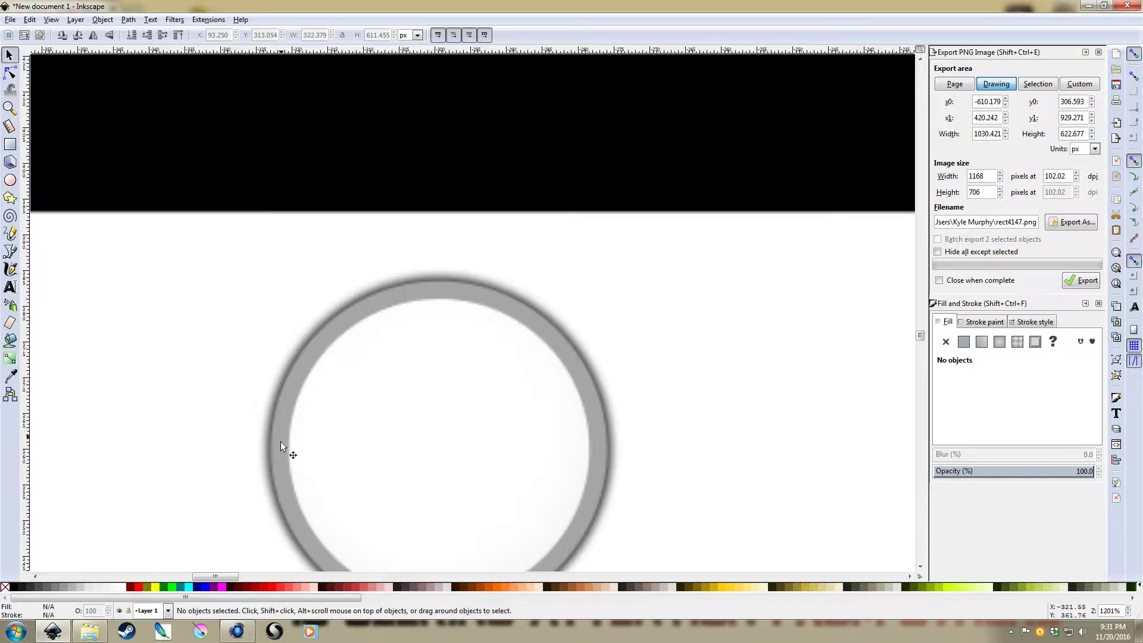
pyautogui.scroll(-1, 560, 462)
pyautogui.moveTo(577, 463); pyautogui.dragTo(598, 316)
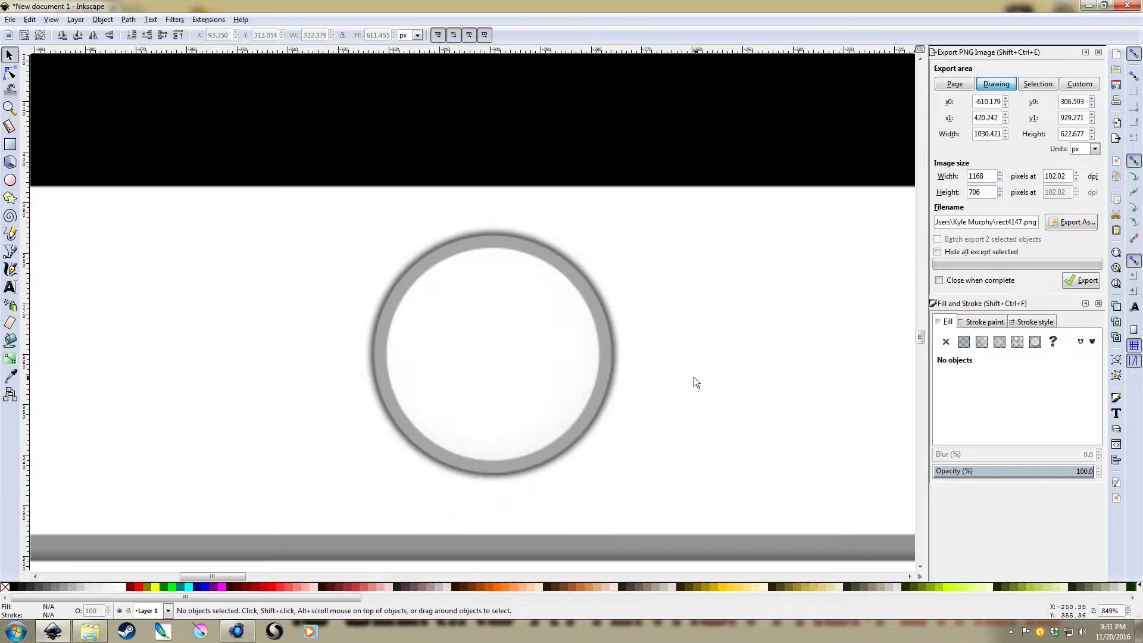
pyautogui.hscroll(4, 691, 374)
pyautogui.press('e')
pyautogui.moveTo(562, 253); pyautogui.dragTo(684, 385)
pyautogui.press('s')
pyautogui.moveTo(589, 291); pyautogui.dragTo(624, 342)
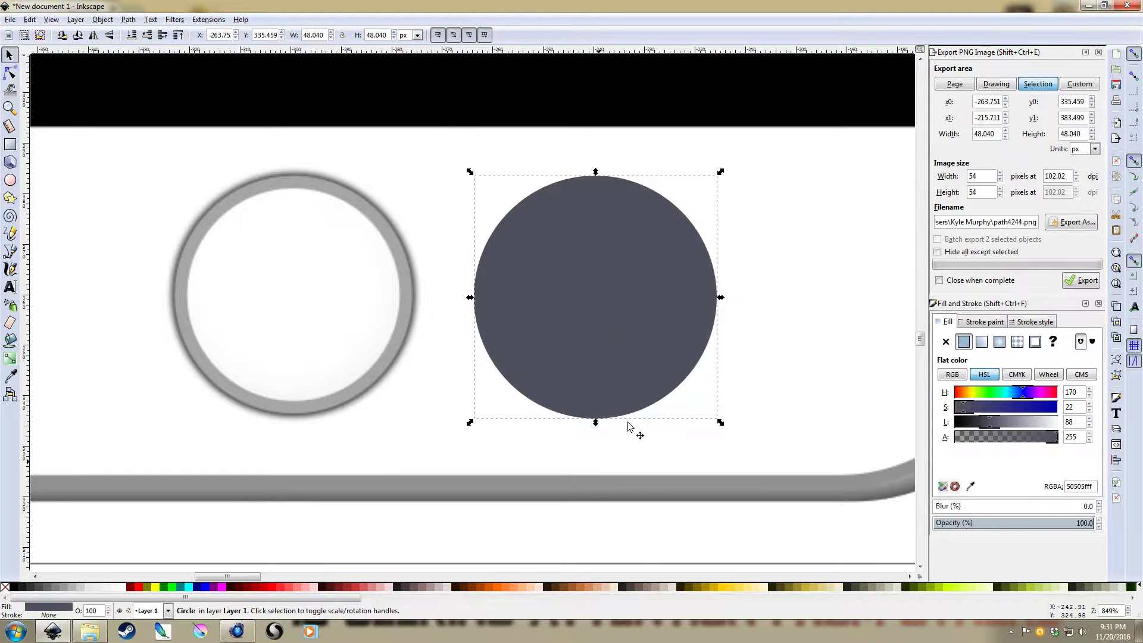
pyautogui.moveTo(721, 173); pyautogui.dragTo(716, 177)
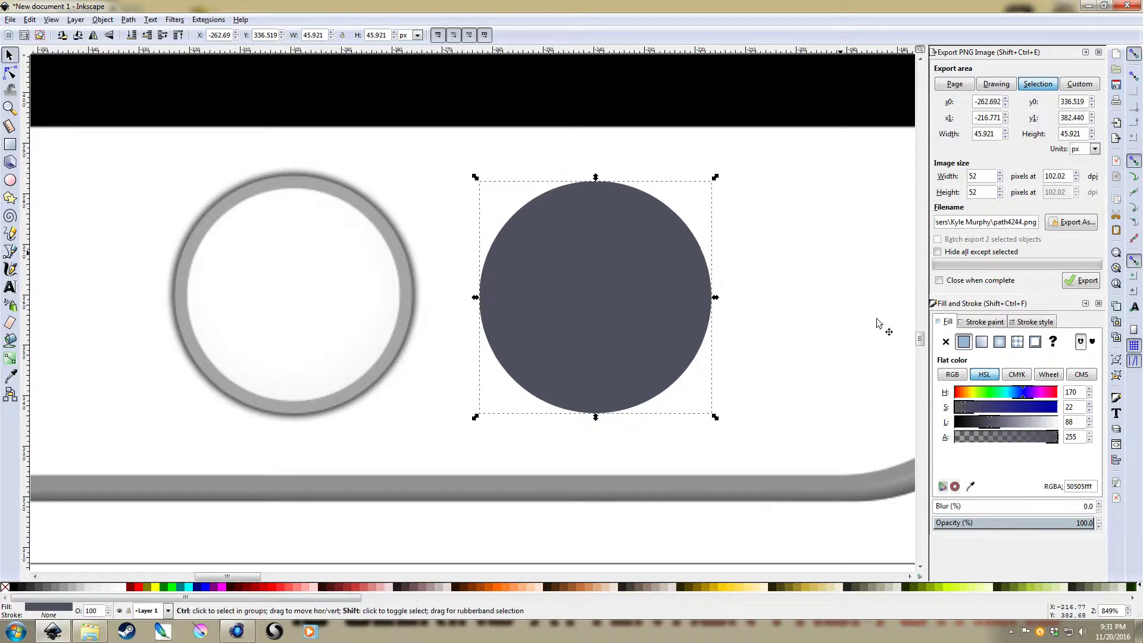
# Step: Give the circle a flat grey outline with lightness 126
pyautogui.click(983, 322)
pyautogui.click(962, 344)
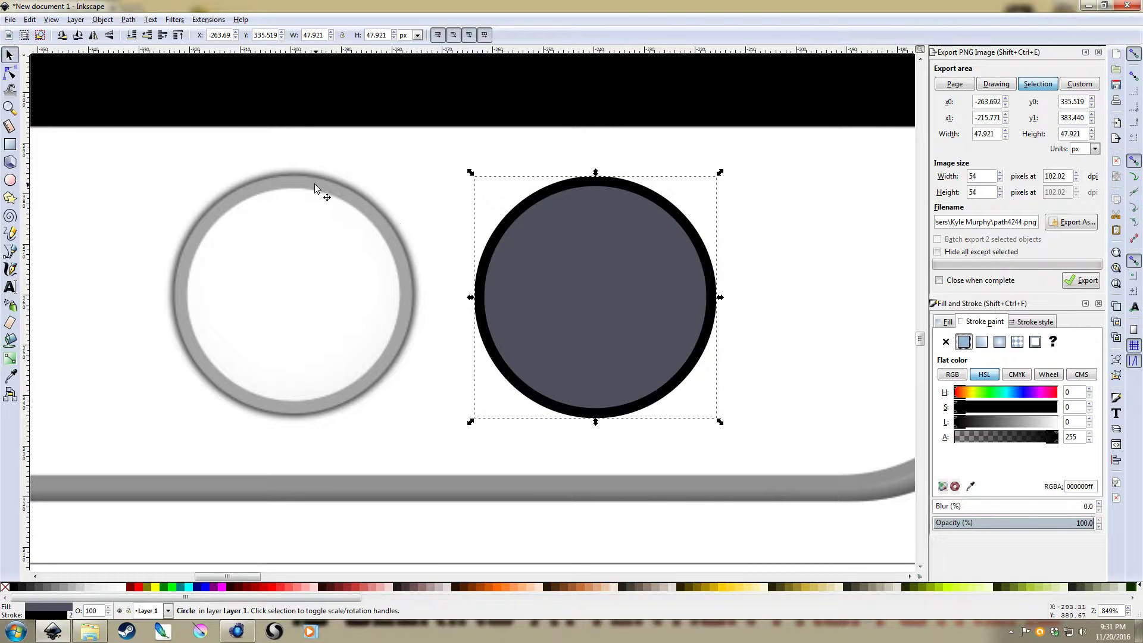
pyautogui.click(989, 422)
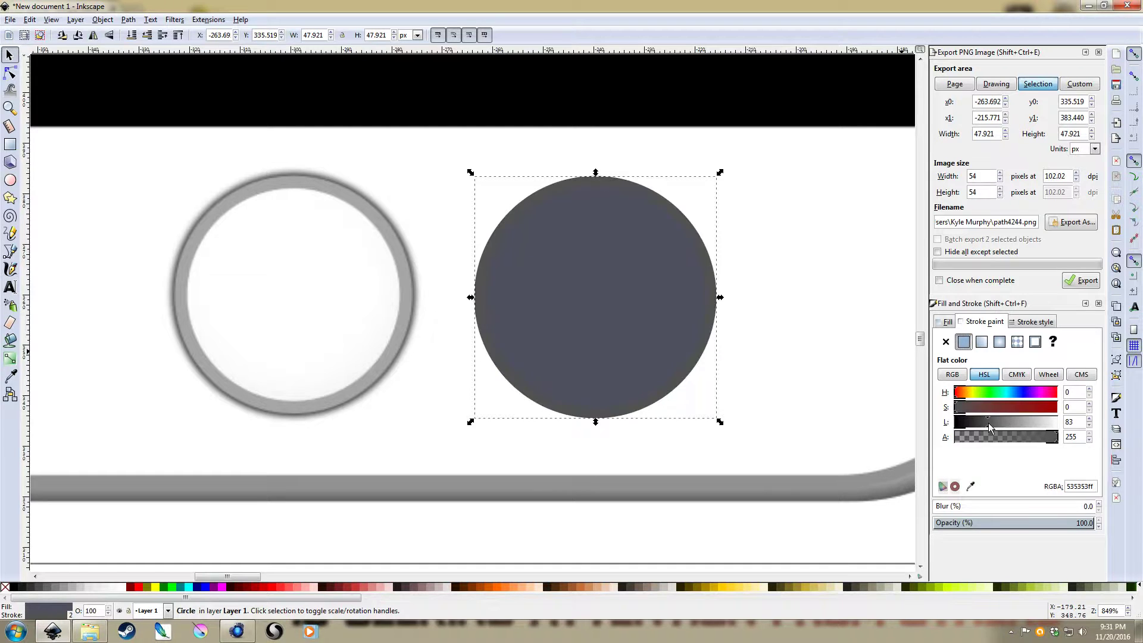
pyautogui.moveTo(988, 423); pyautogui.dragTo(1006, 423)
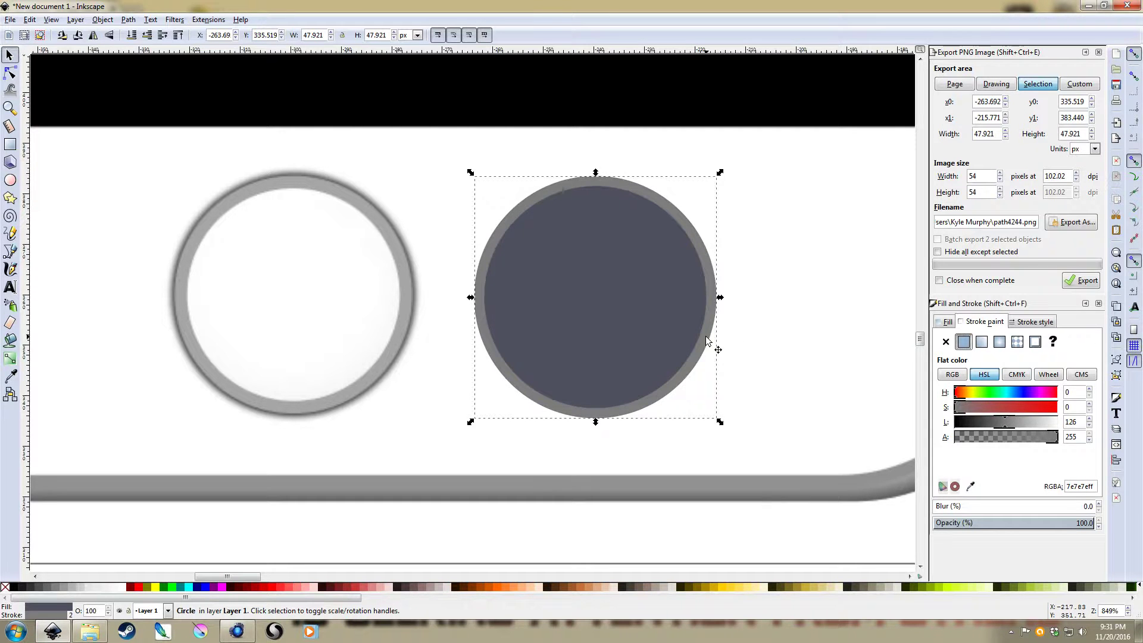
# Step: Fill the circle with white sampled from the reference home button and turn that fill into a linear gradient
pyautogui.click(950, 322)
pyautogui.click(981, 342)
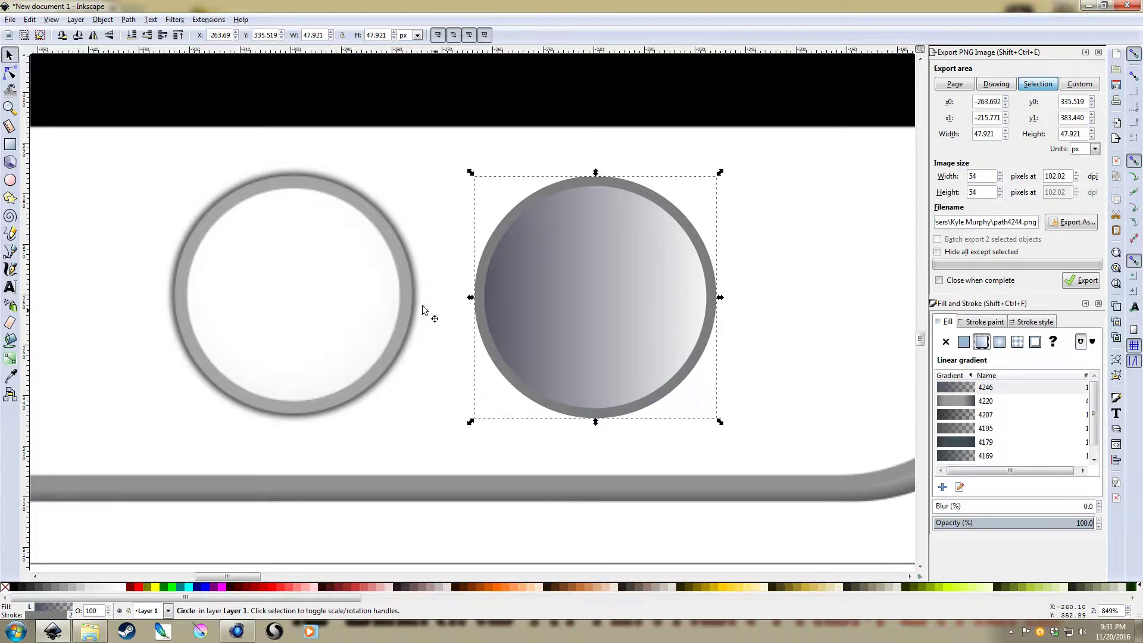
pyautogui.press('d')
pyautogui.click(334, 290)
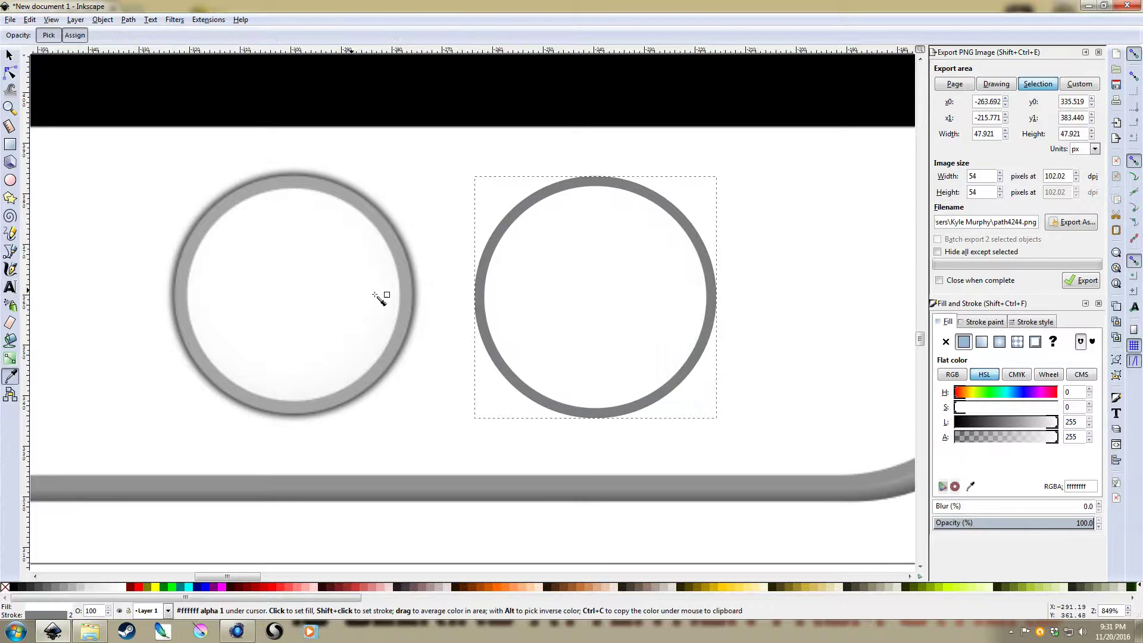
pyautogui.click(982, 341)
# Step: Make the end stop of the circle's gradient opaque, with lightness 233 and saturation 193
pyautogui.click(716, 297)
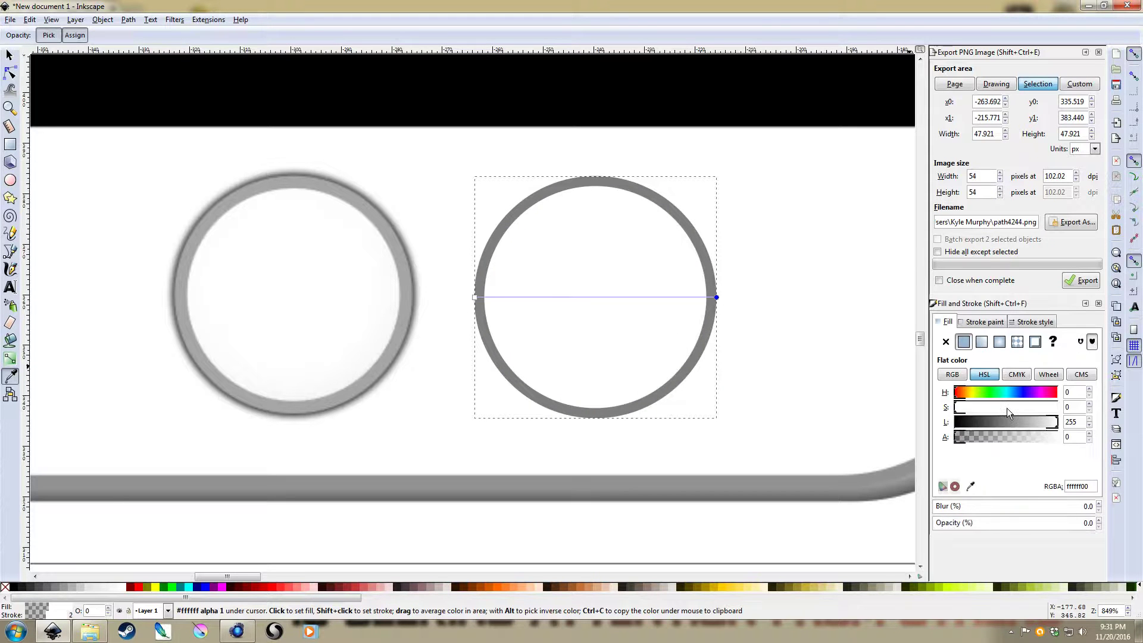
pyautogui.click(1050, 421)
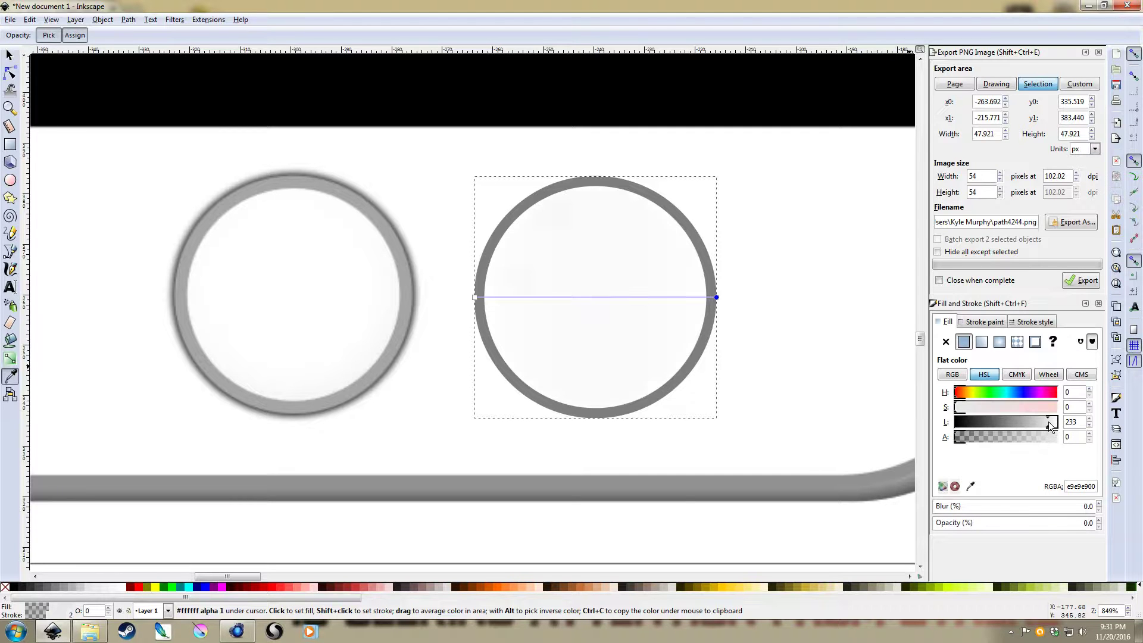
pyautogui.click(1032, 409)
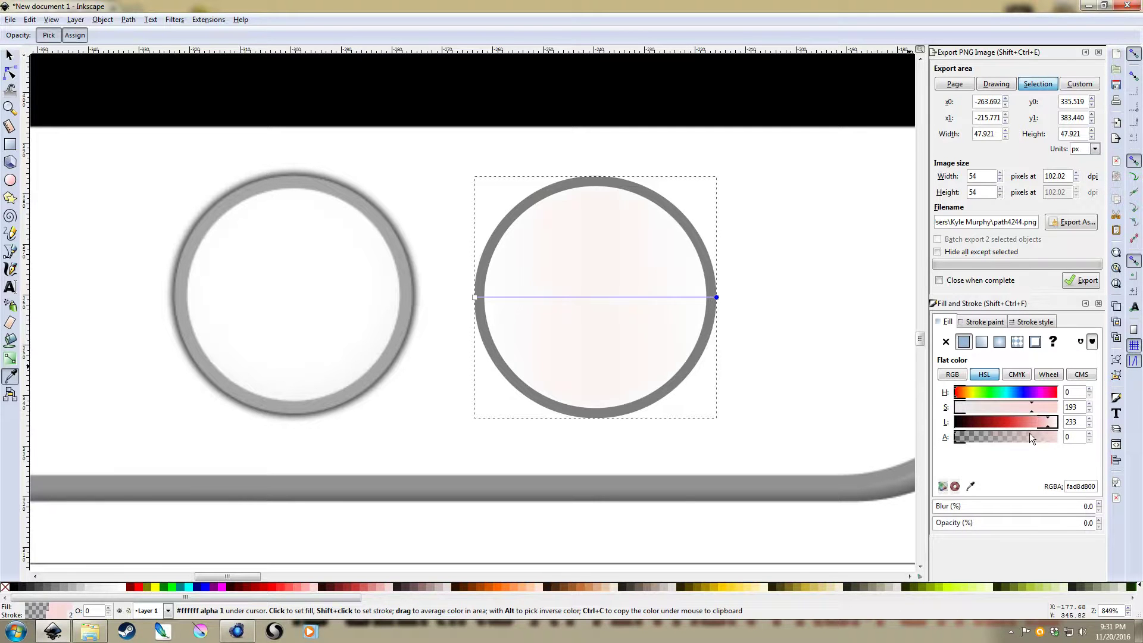
pyautogui.moveTo(1030, 437); pyautogui.dragTo(1059, 436)
pyautogui.press('s')
pyautogui.click(784, 341)
# Step: Set the home button circle's stroke width to 3 px
pyautogui.scroll(-3, 784, 342)
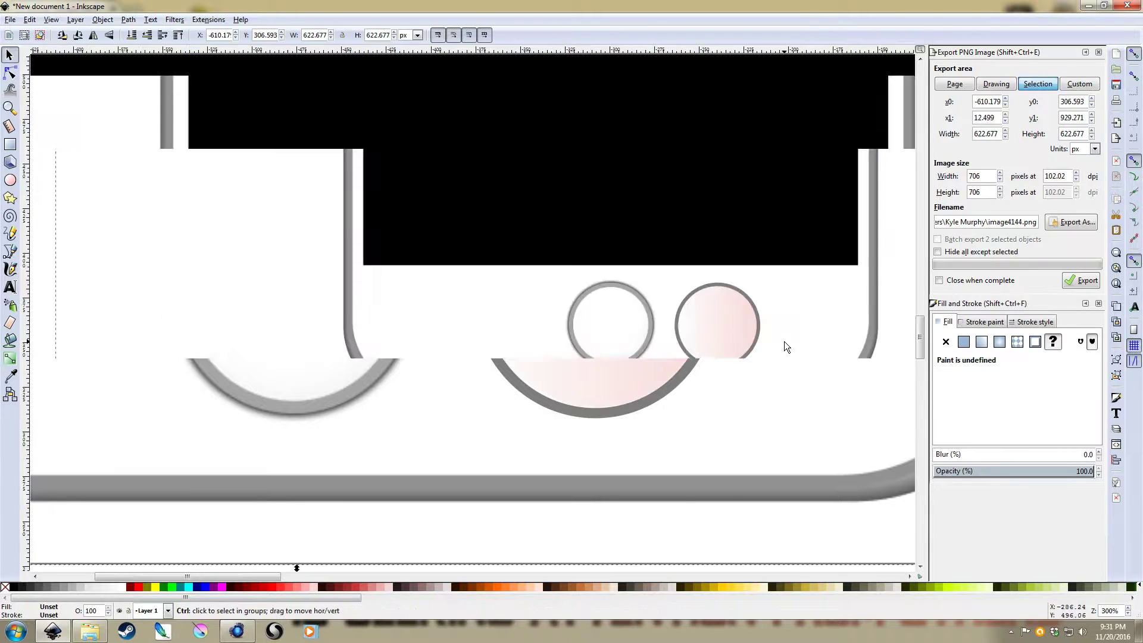
pyautogui.scroll(3, 677, 370)
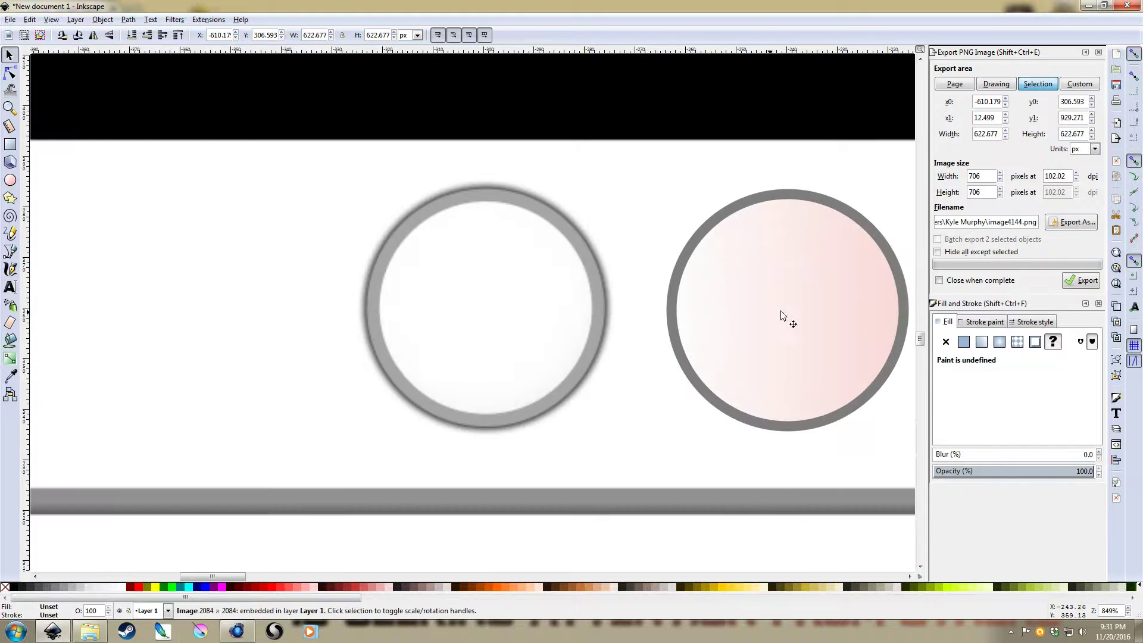
pyautogui.hscroll(3, 702, 234)
pyautogui.click(710, 196)
pyautogui.click(1034, 321)
pyautogui.doubleClick(1010, 343)
pyautogui.write('4')
pyautogui.press('Return')
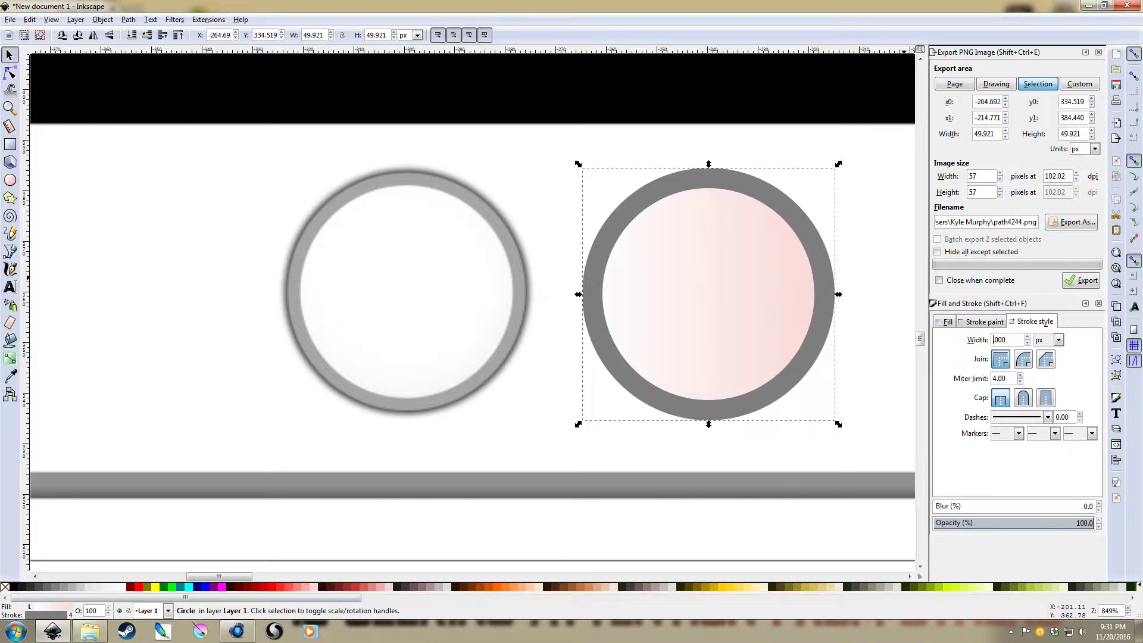
pyautogui.press('Return')
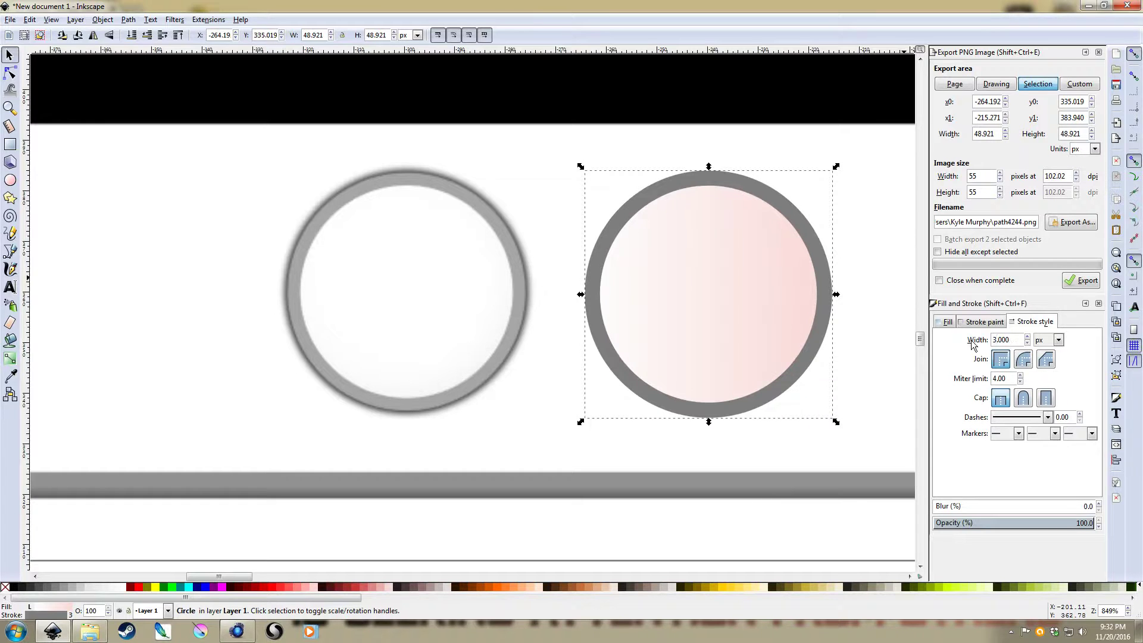
# Step: Set the home button circle's stroke width to 2.7 px
pyautogui.doubleClick(1021, 339)
pyautogui.write('2')
pyautogui.press('Return')
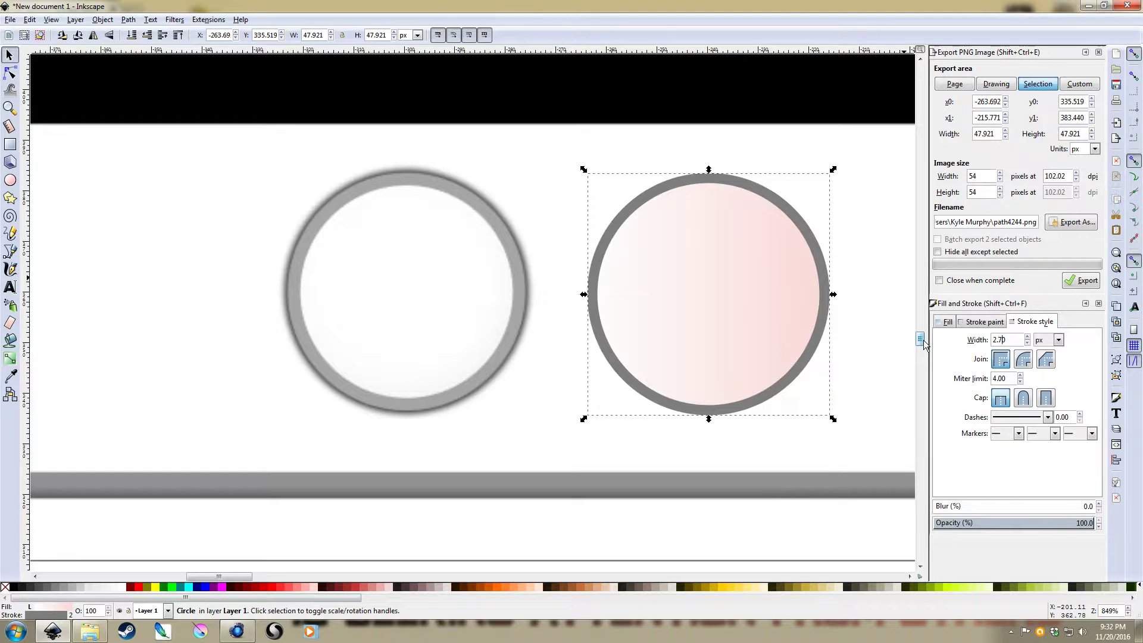
pyautogui.write('.7')
pyautogui.press('Return')
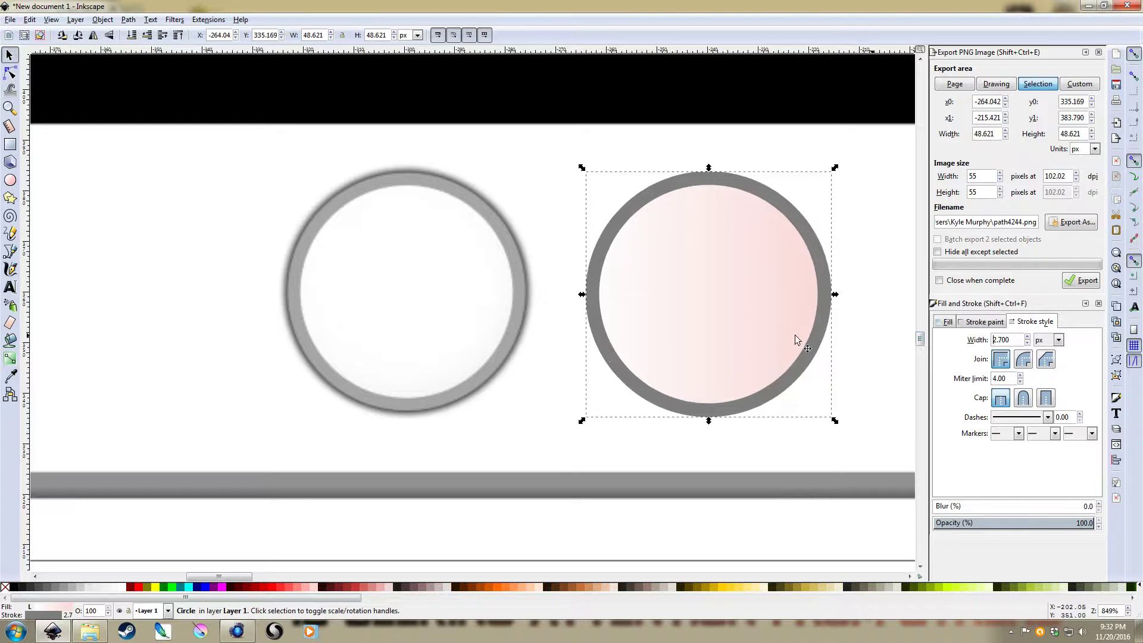
# Step: Move the home button circle from beside the reference's home button onto the lower bezel of the drawn phone
pyautogui.scroll(-1, 733, 339)
pyautogui.moveTo(836, 478); pyautogui.dragTo(714, 414)
pyautogui.click(684, 439)
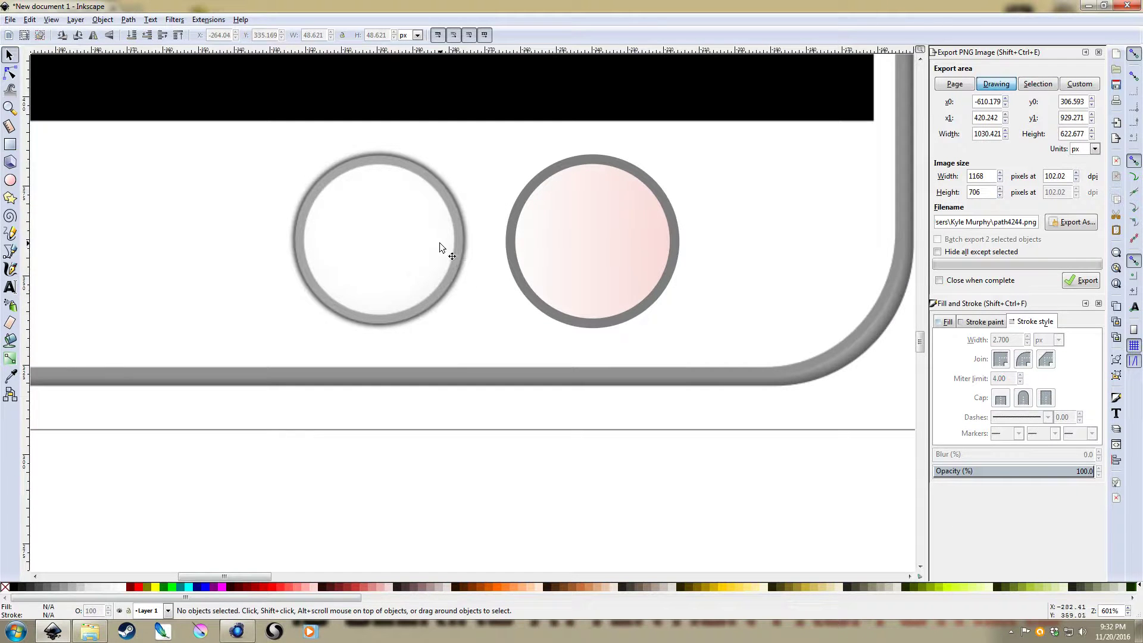
pyautogui.scroll(-3, 544, 213)
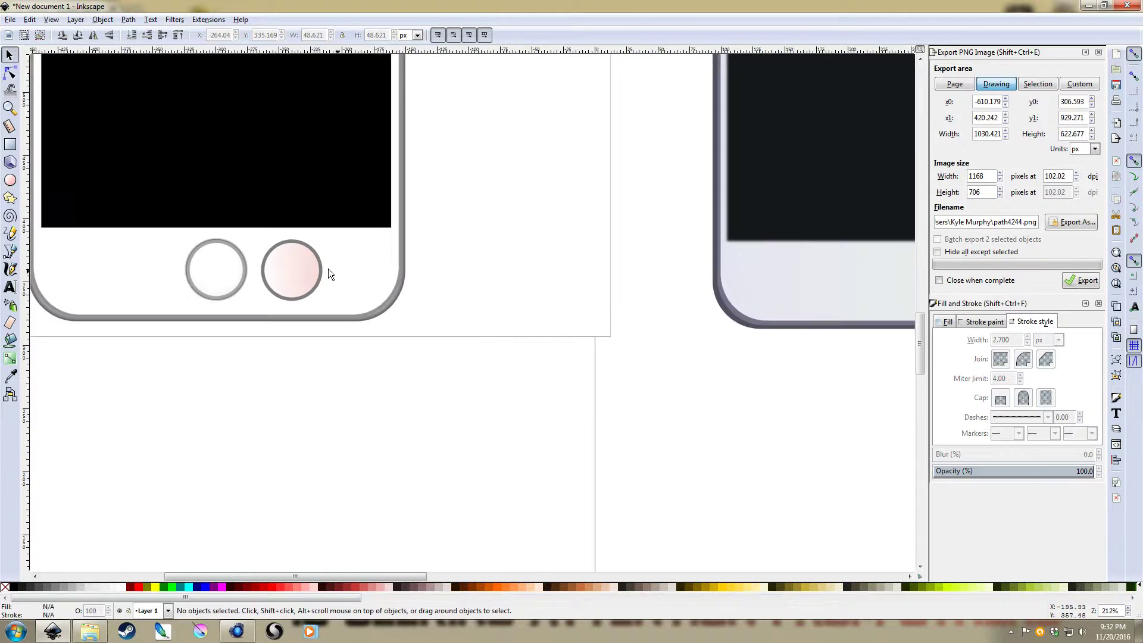
pyautogui.moveTo(301, 268); pyautogui.dragTo(816, 267)
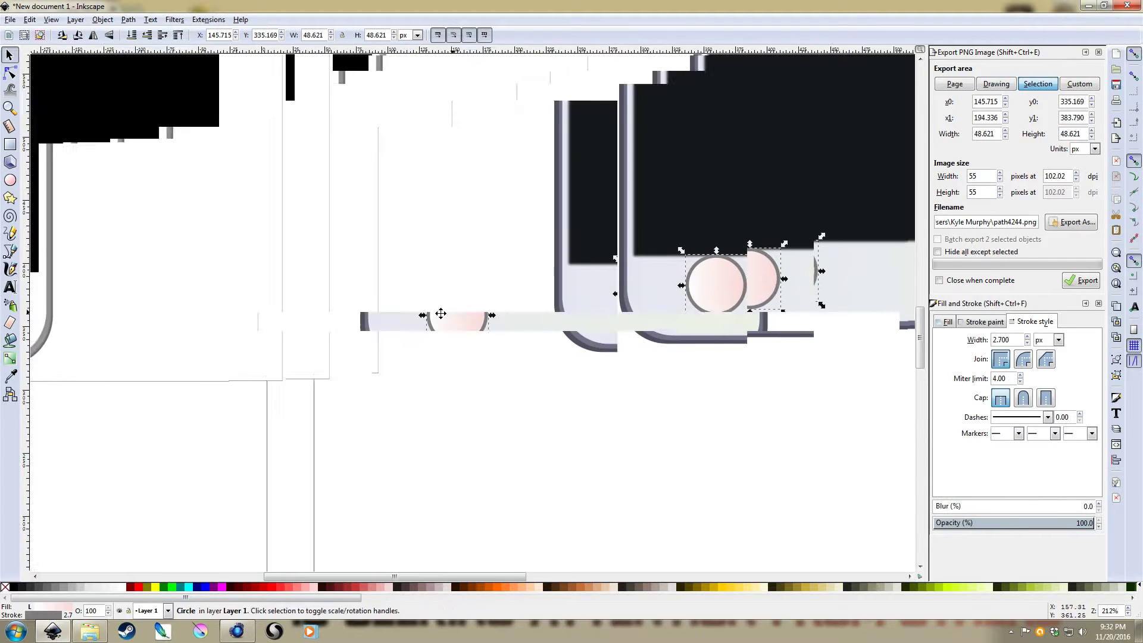
pyautogui.scroll(-1, 411, 315)
pyautogui.moveTo(411, 315); pyautogui.dragTo(492, 315)
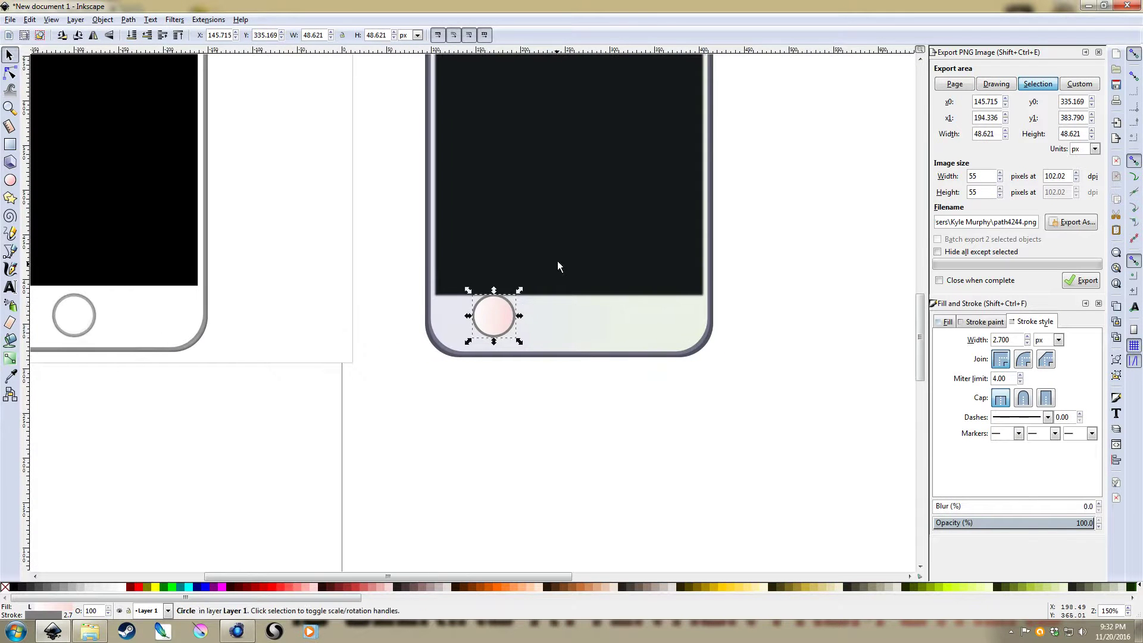
# Step: Raise the dark screen's lower edge to make it about 478 px tall, and move the home button near the bezel's middle
pyautogui.click(533, 295)
pyautogui.moveTo(569, 301); pyautogui.dragTo(569, 291)
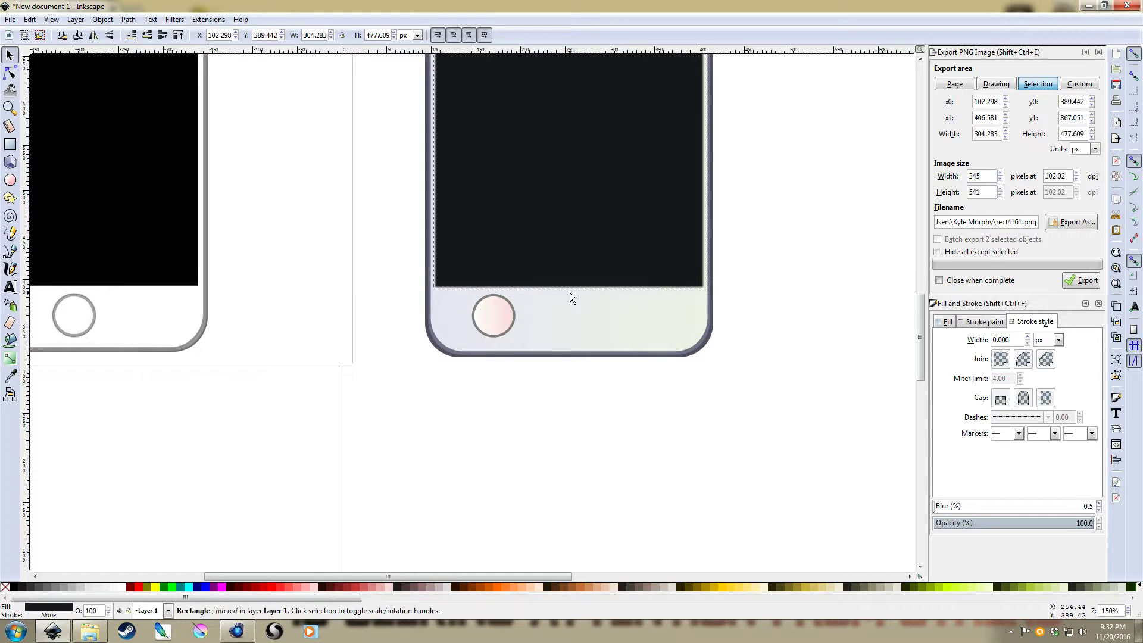
pyautogui.click(497, 318)
pyautogui.moveTo(498, 318); pyautogui.dragTo(592, 320)
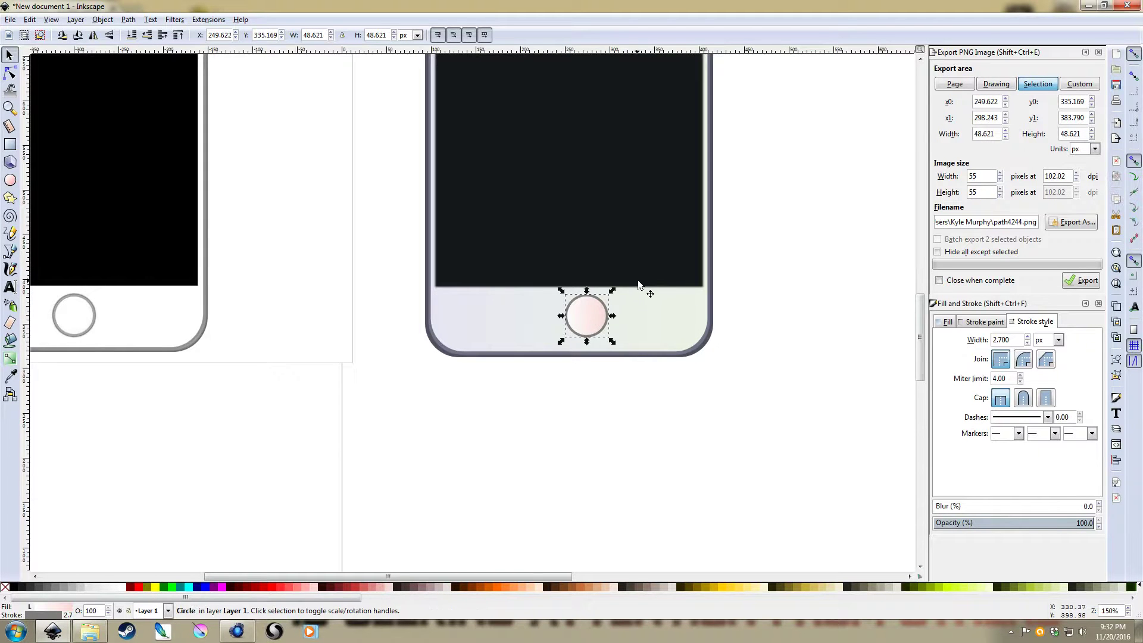
# Step: Centre the home button circle horizontally with the dark screen rectangle
pyautogui.keyDown('ctrl'); pyautogui.scroll(-1, 707, 275); pyautogui.keyUp('ctrl')
pyautogui.moveTo(695, 292); pyautogui.dragTo(643, 384)
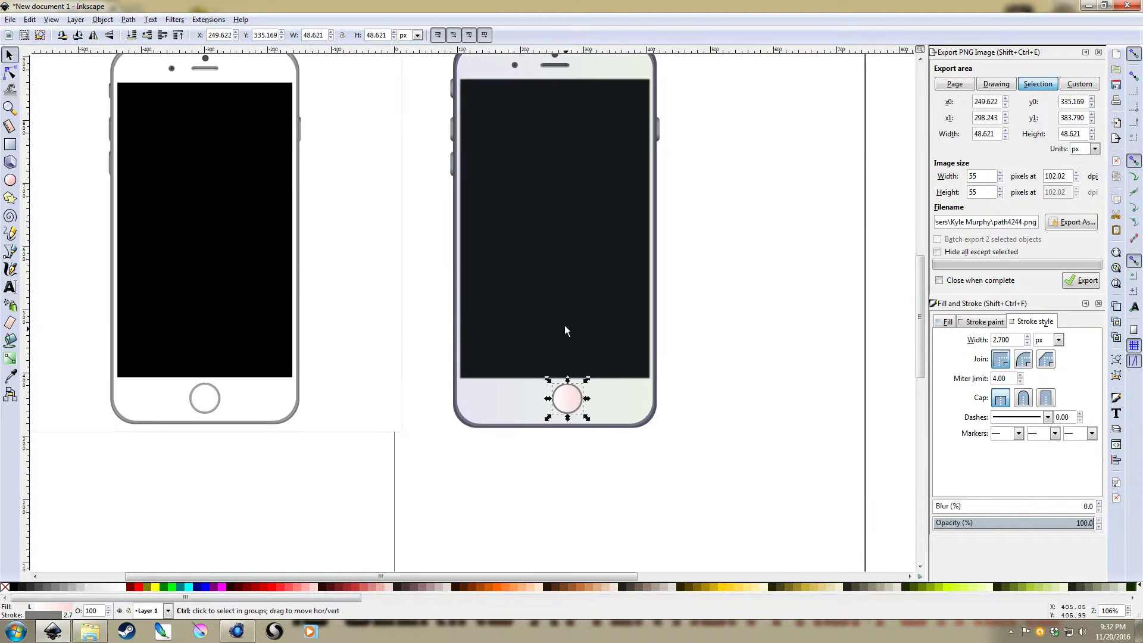
pyautogui.keyDown('shift'); pyautogui.click(542, 276); pyautogui.keyUp('shift')
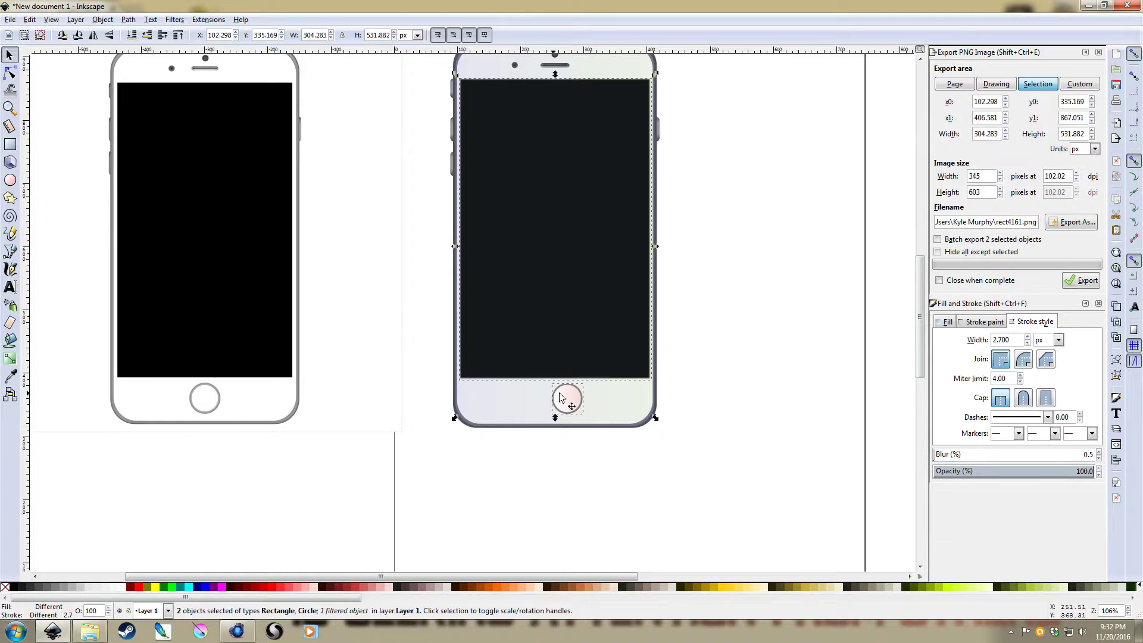
pyautogui.hotkey('ctrl', 'shift', 'a')
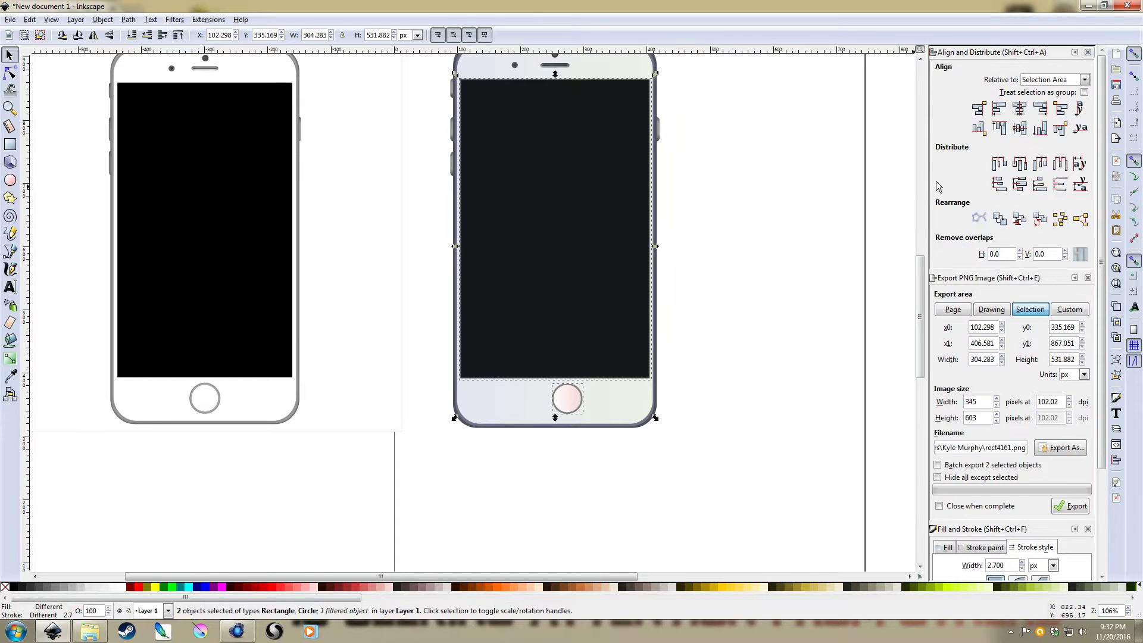
pyautogui.click(1019, 109)
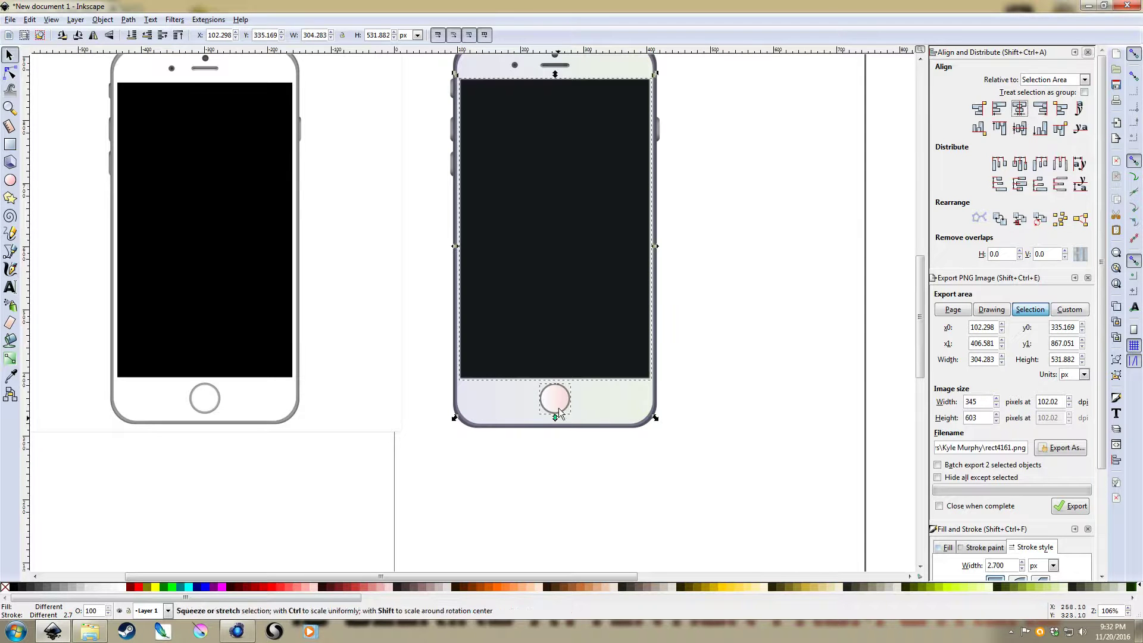
pyautogui.click(716, 360)
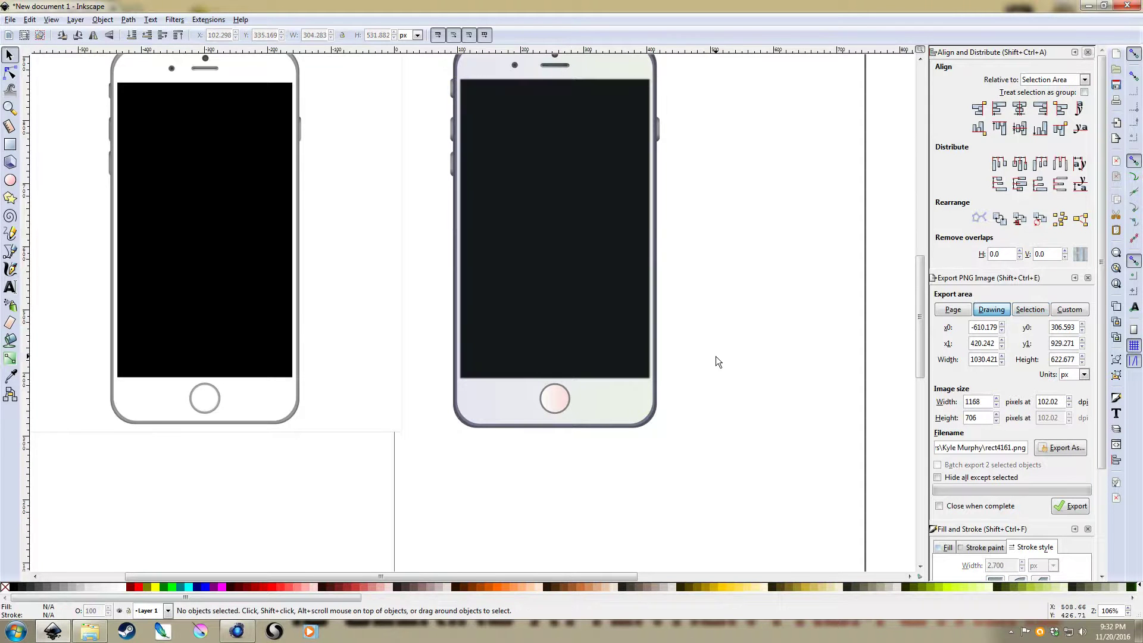
# Step: Duplicate the home button circle and give the copy a flat black fill with lightness 0
pyautogui.scroll(5, 562, 410)
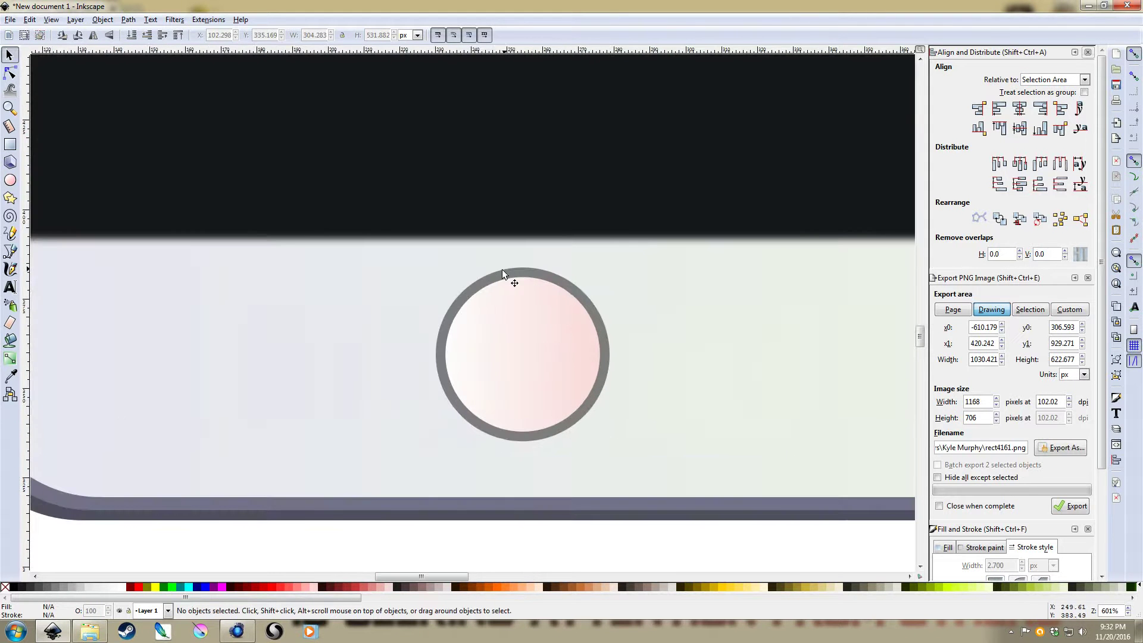
pyautogui.click(582, 356)
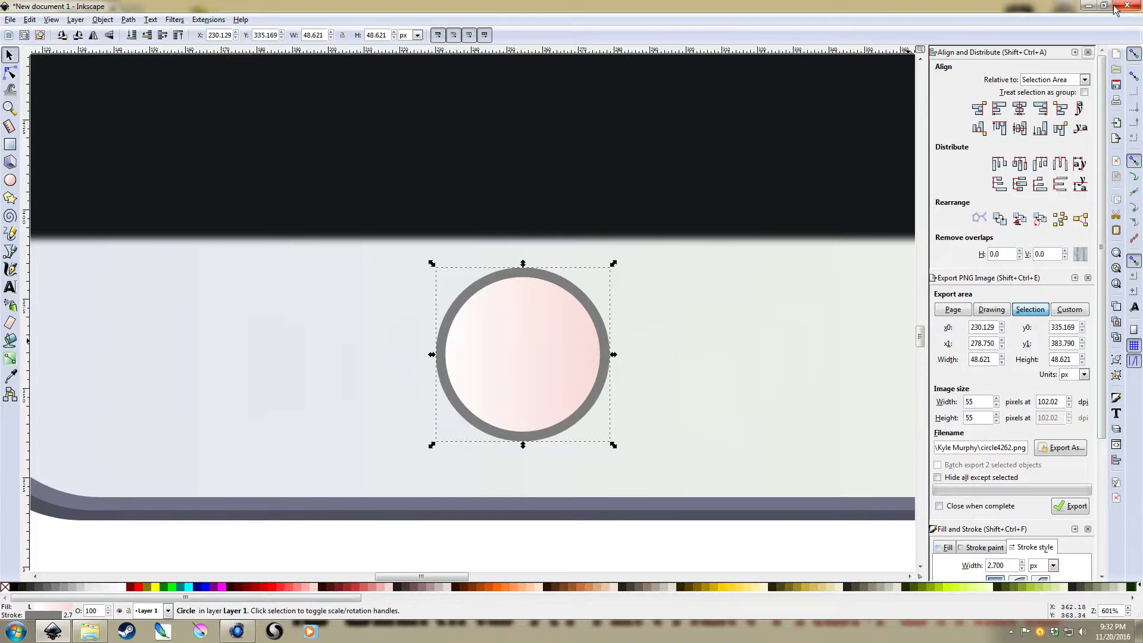
pyautogui.click(1088, 52)
pyautogui.click(951, 325)
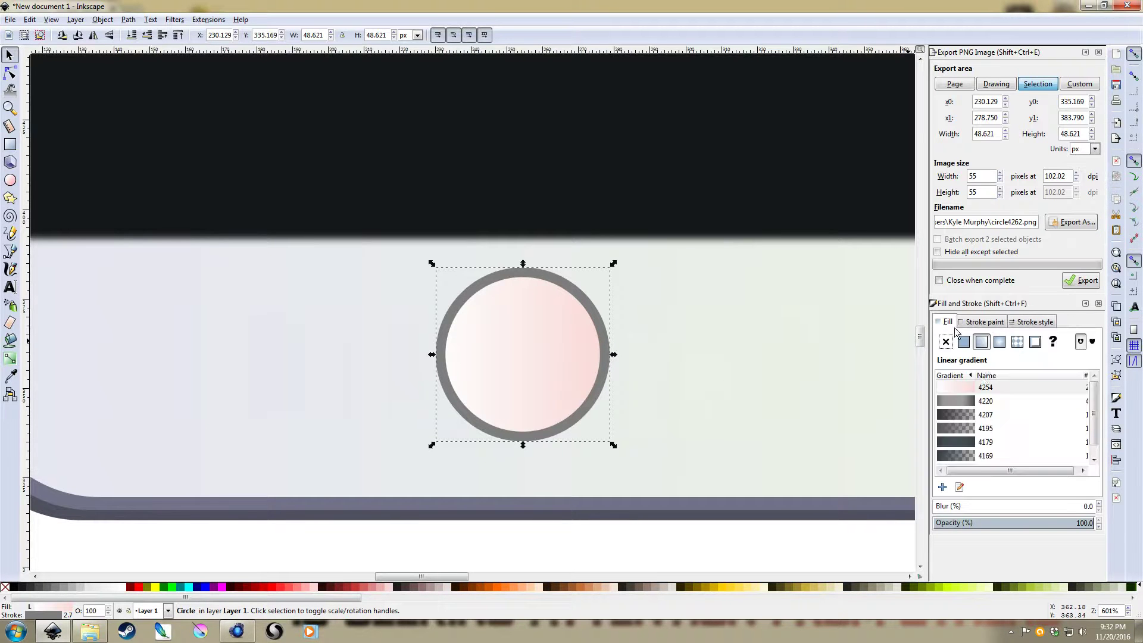
pyautogui.click(964, 341)
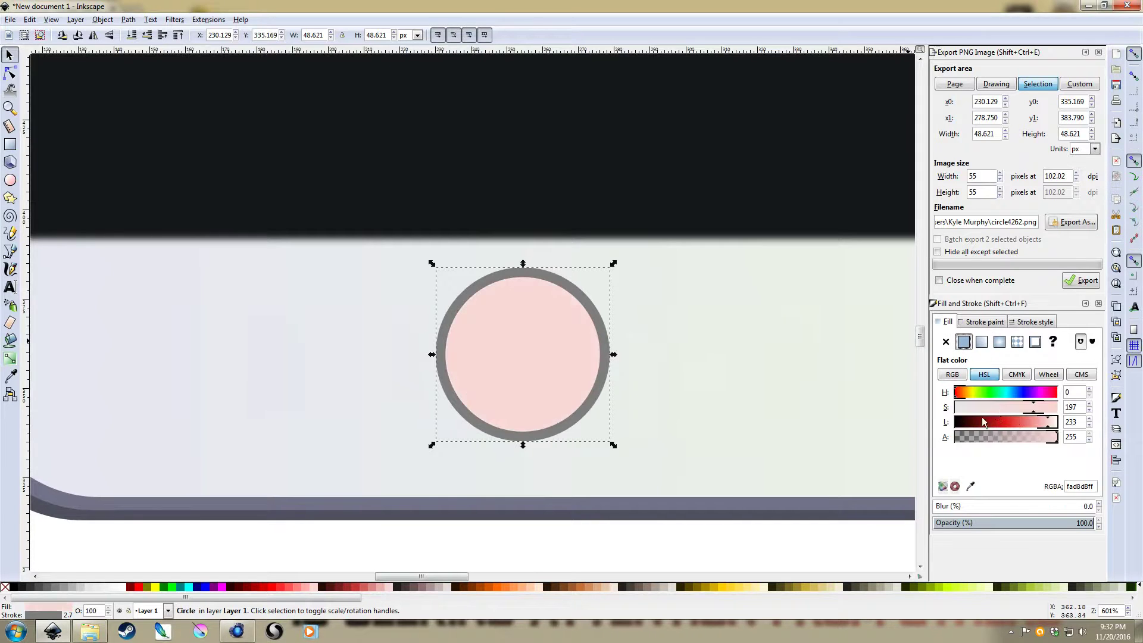
pyautogui.moveTo(985, 424); pyautogui.dragTo(822, 429)
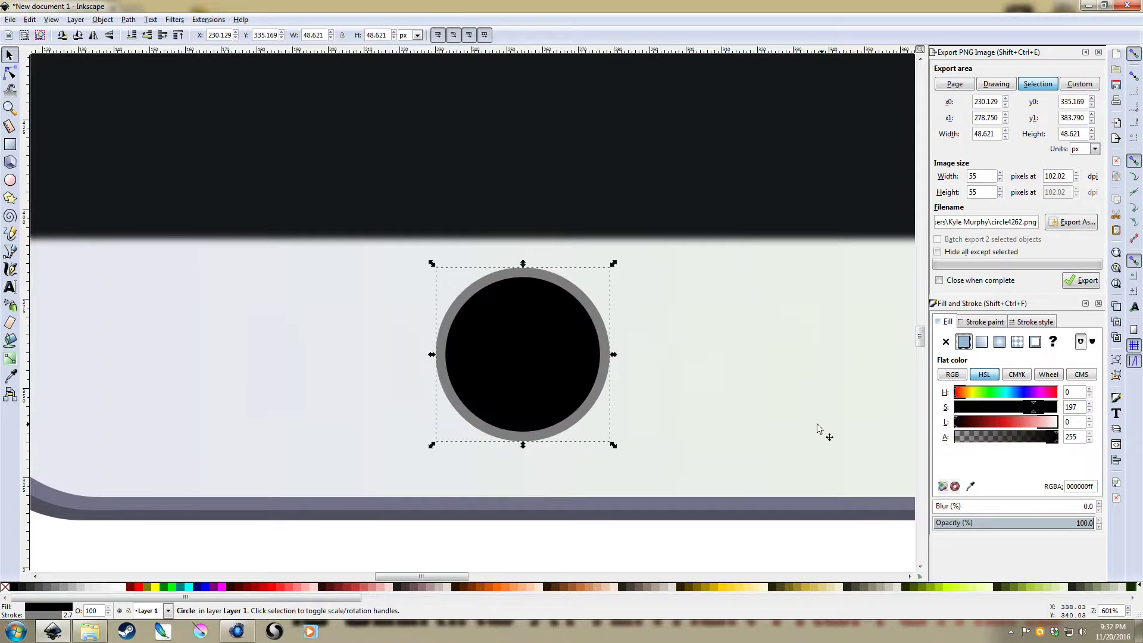
# Step: Turn the black copy into a shadow behind the home button, with no stroke, about 51 px wide and 3% blur
pyautogui.click(983, 322)
pyautogui.click(945, 341)
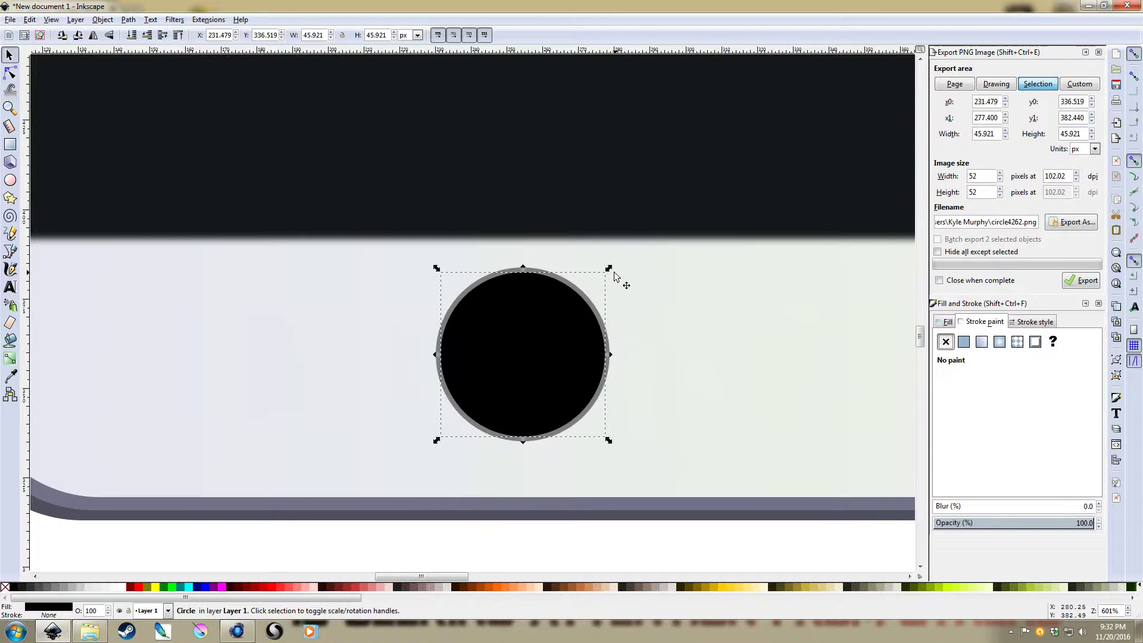
pyautogui.moveTo(609, 269); pyautogui.dragTo(621, 260)
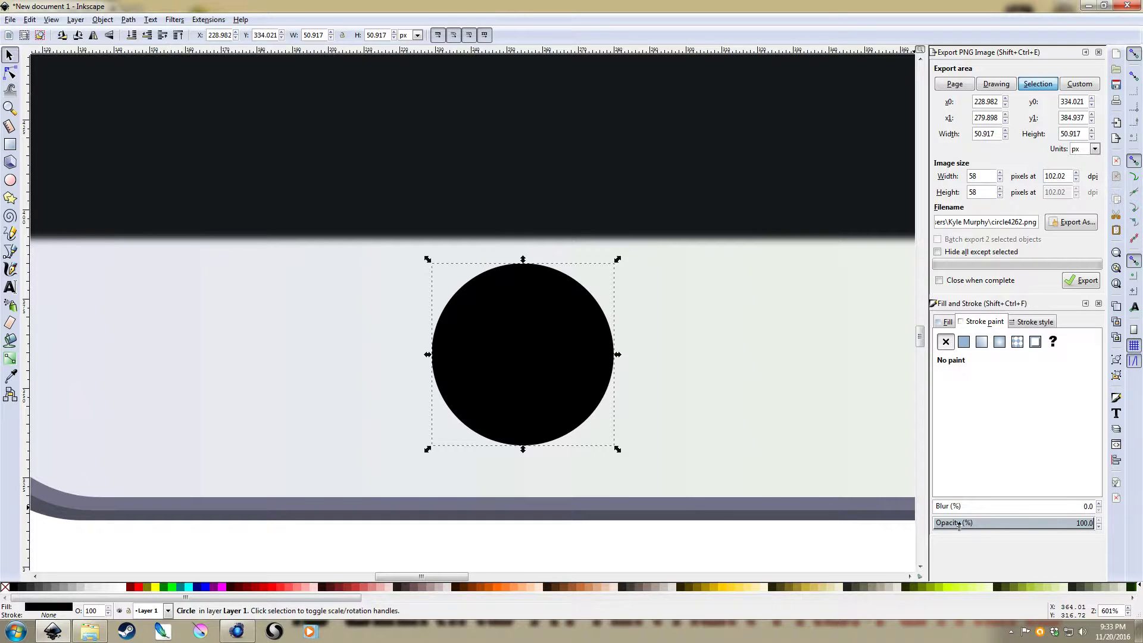
pyautogui.click(938, 506)
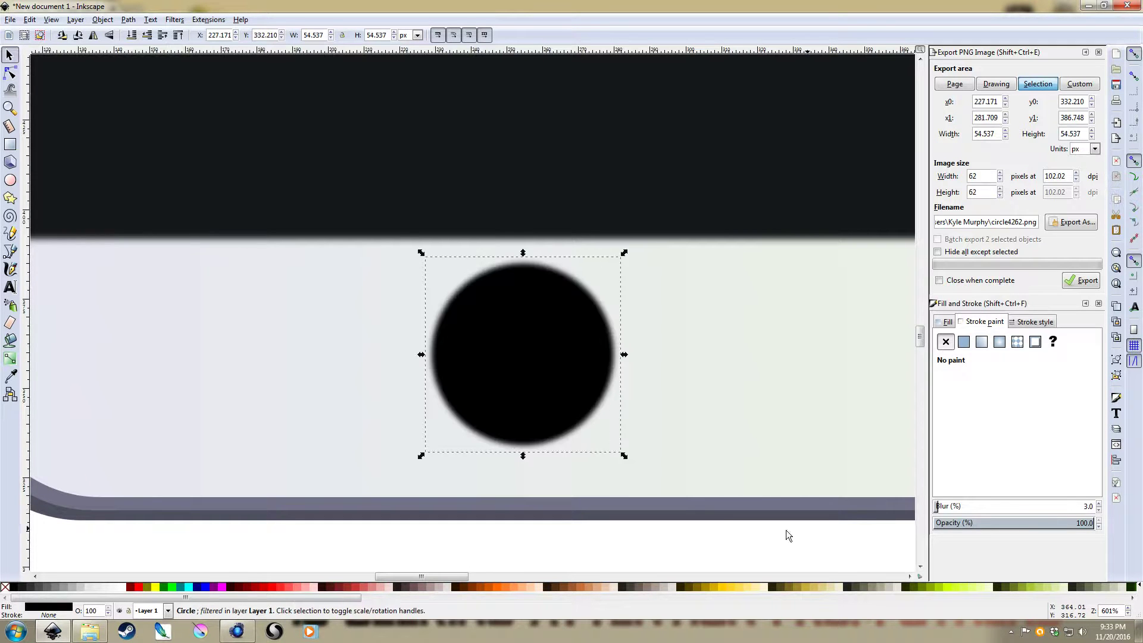
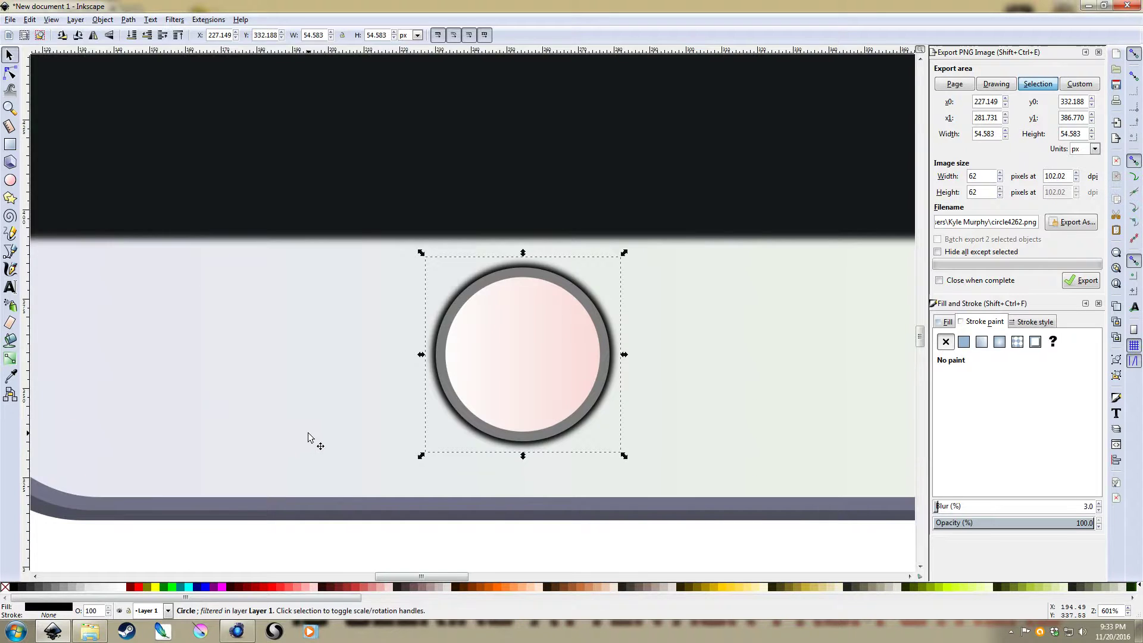
# Step: Reduce the home button shadow's opacity to 64.1% to resemble the reference button's soft edge
pyautogui.keyDown('ctrl'); pyautogui.scroll(-3, 308, 434); pyautogui.keyUp('ctrl')
pyautogui.moveTo(154, 419); pyautogui.dragTo(367, 427)
pyautogui.keyDown('ctrl'); pyautogui.scroll(2, 325, 404); pyautogui.keyUp('ctrl')
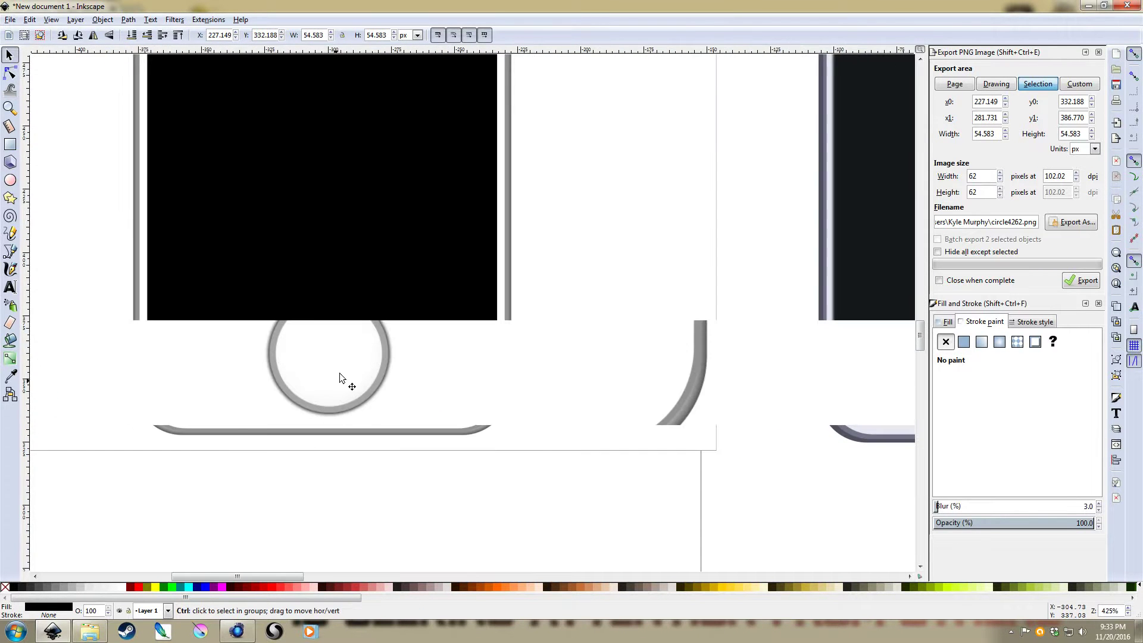
pyautogui.keyDown('ctrl'); pyautogui.scroll(-3, 791, 416); pyautogui.keyUp('ctrl')
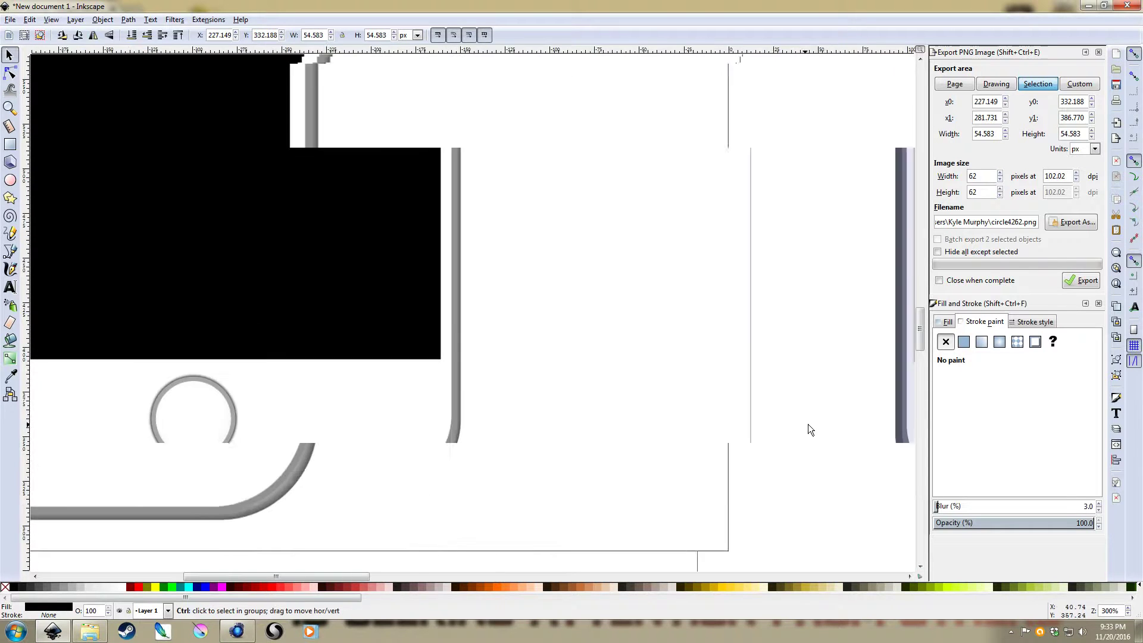
pyautogui.keyDown('ctrl'); pyautogui.scroll(3, 690, 444); pyautogui.keyUp('ctrl')
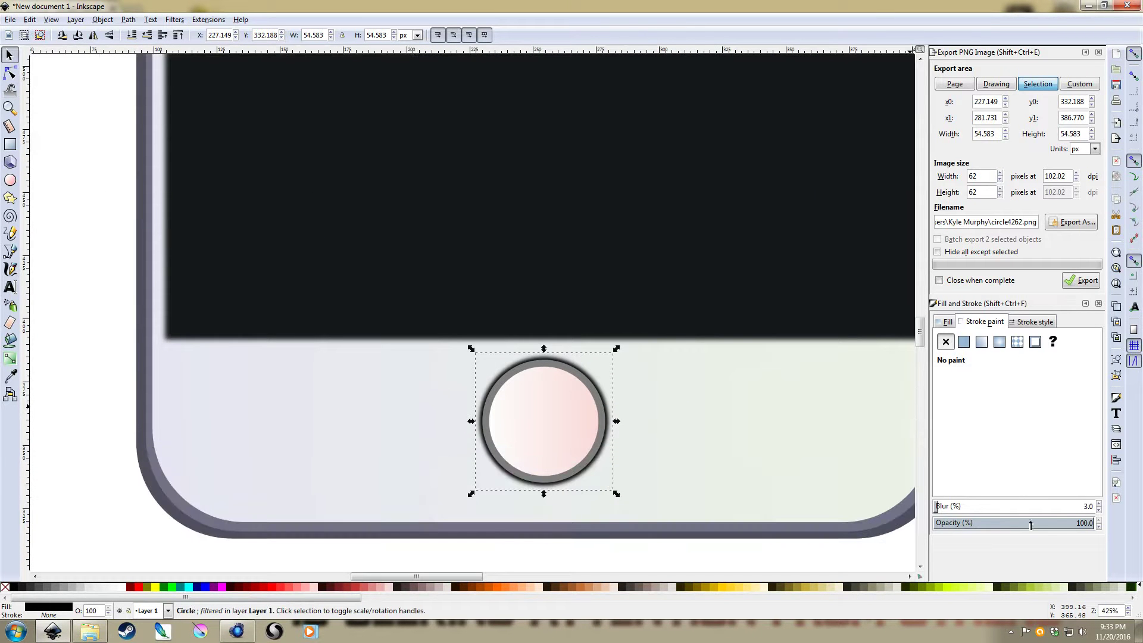
pyautogui.moveTo(1030, 525); pyautogui.dragTo(1037, 522)
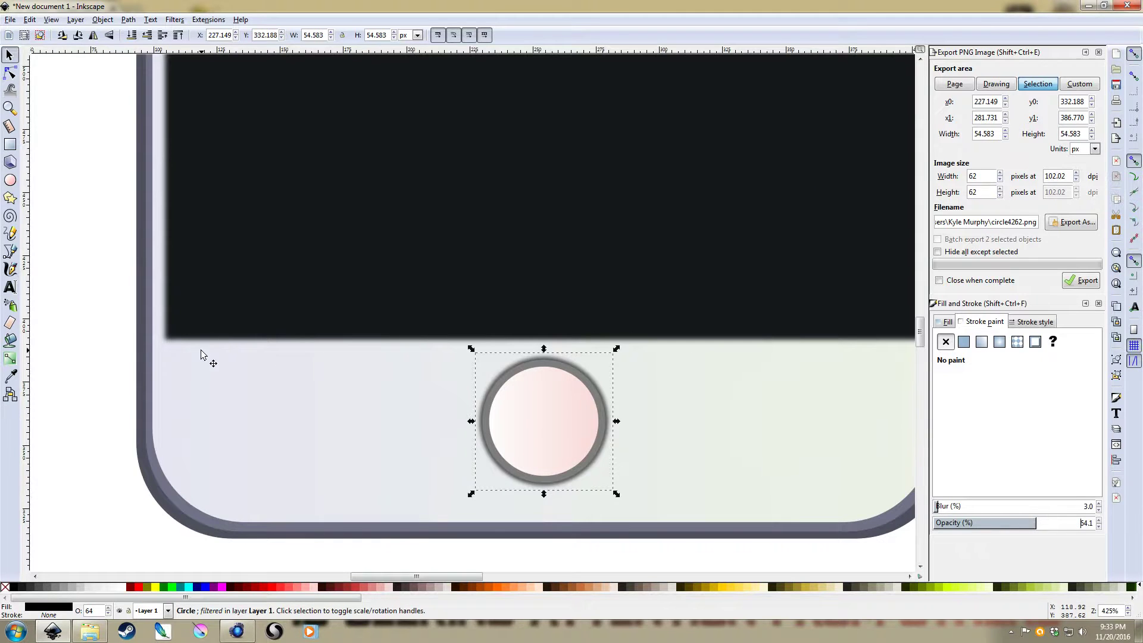
pyautogui.click(90, 329)
# Step: Compare the whole drawn phone with the reference image, examining the rounded upper corners and frame shading closely
pyautogui.keyDown('ctrl'); pyautogui.scroll(-3, 299, 213); pyautogui.keyUp('ctrl')
pyautogui.moveTo(298, 213); pyautogui.dragTo(467, 411)
pyautogui.keyDown('ctrl'); pyautogui.scroll(-1, 436, 389); pyautogui.keyUp('ctrl')
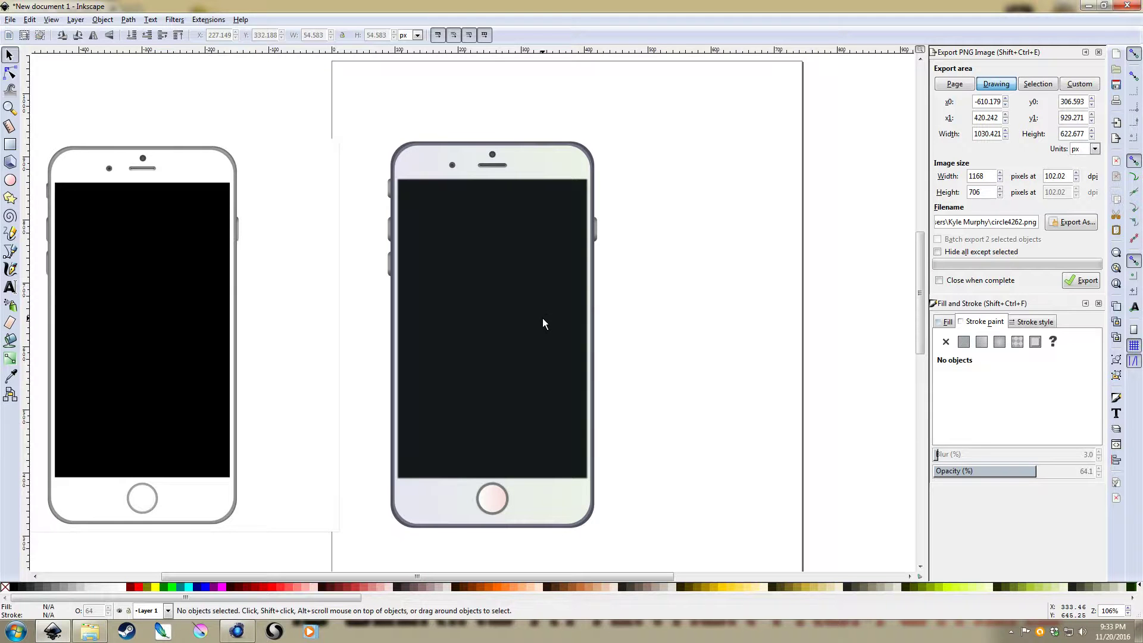
pyautogui.moveTo(622, 344); pyautogui.dragTo(758, 320)
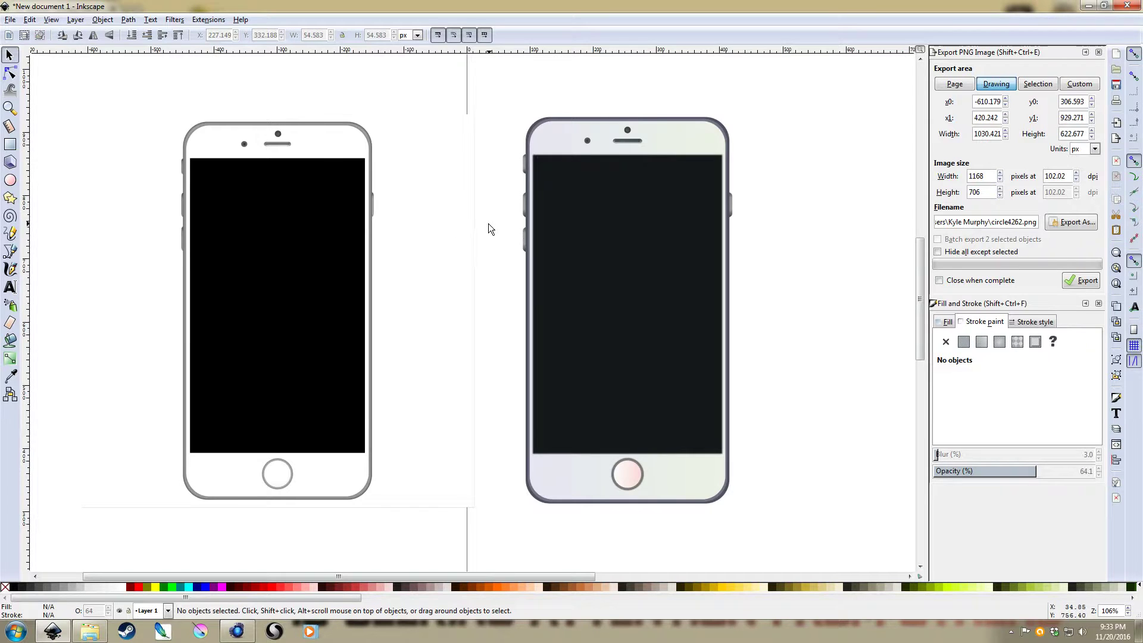
pyautogui.moveTo(518, 174); pyautogui.dragTo(534, 228)
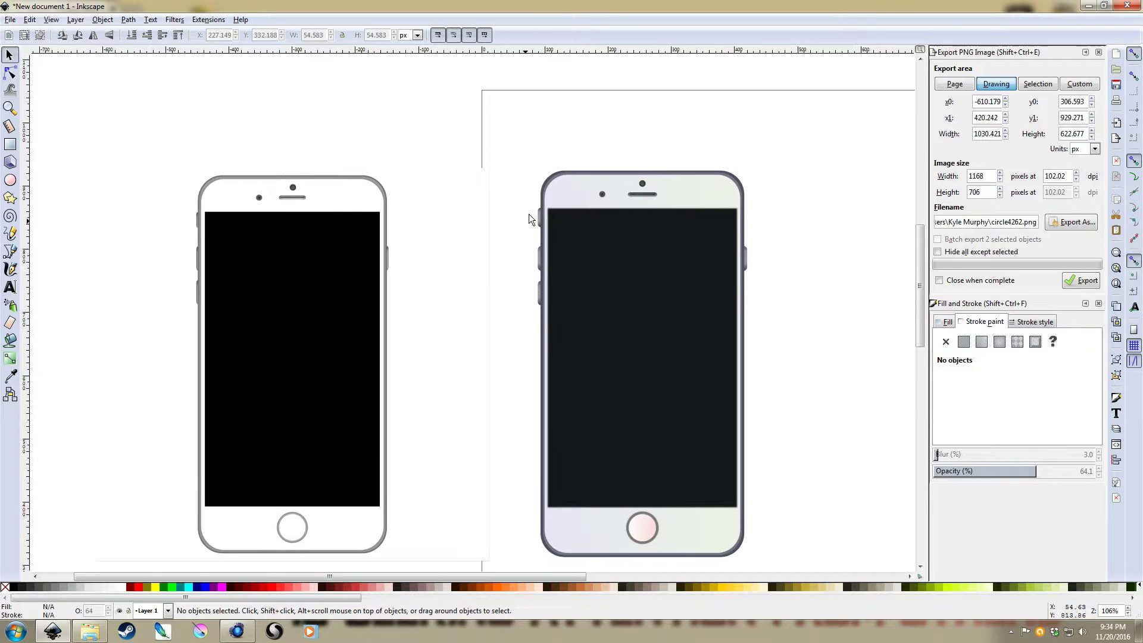
pyautogui.keyDown('ctrl'); pyautogui.scroll(1, 530, 208); pyautogui.keyUp('ctrl')
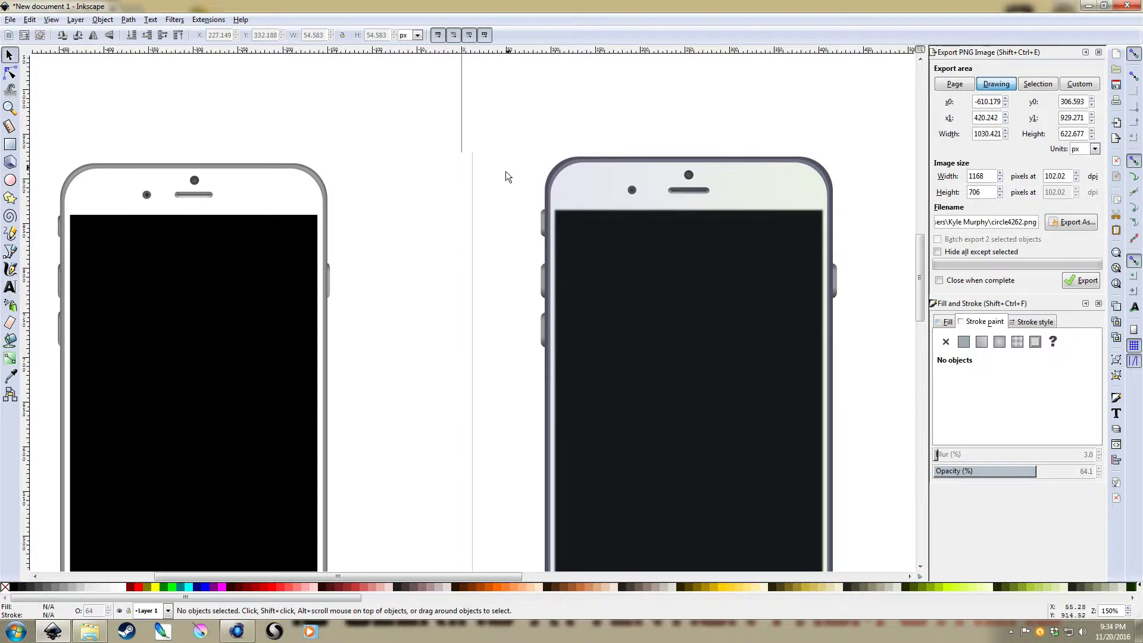
pyautogui.moveTo(389, 186); pyautogui.dragTo(527, 222)
pyautogui.keyDown('ctrl'); pyautogui.scroll(3, 417, 233); pyautogui.keyUp('ctrl')
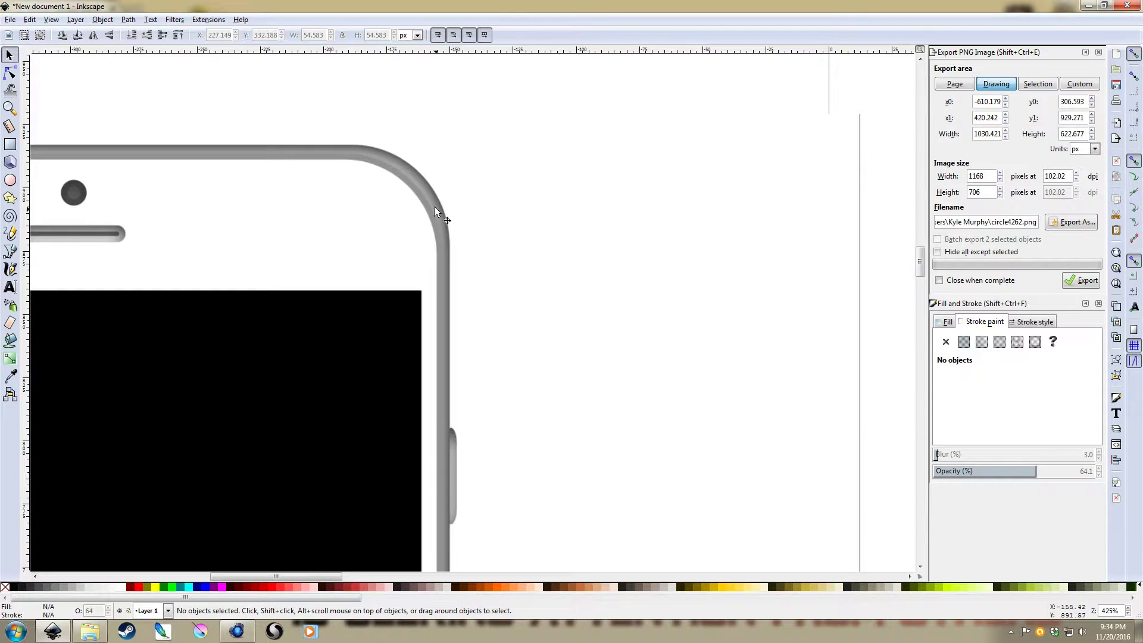
pyautogui.keyDown('ctrl'); pyautogui.scroll(-2, 552, 266); pyautogui.keyUp('ctrl')
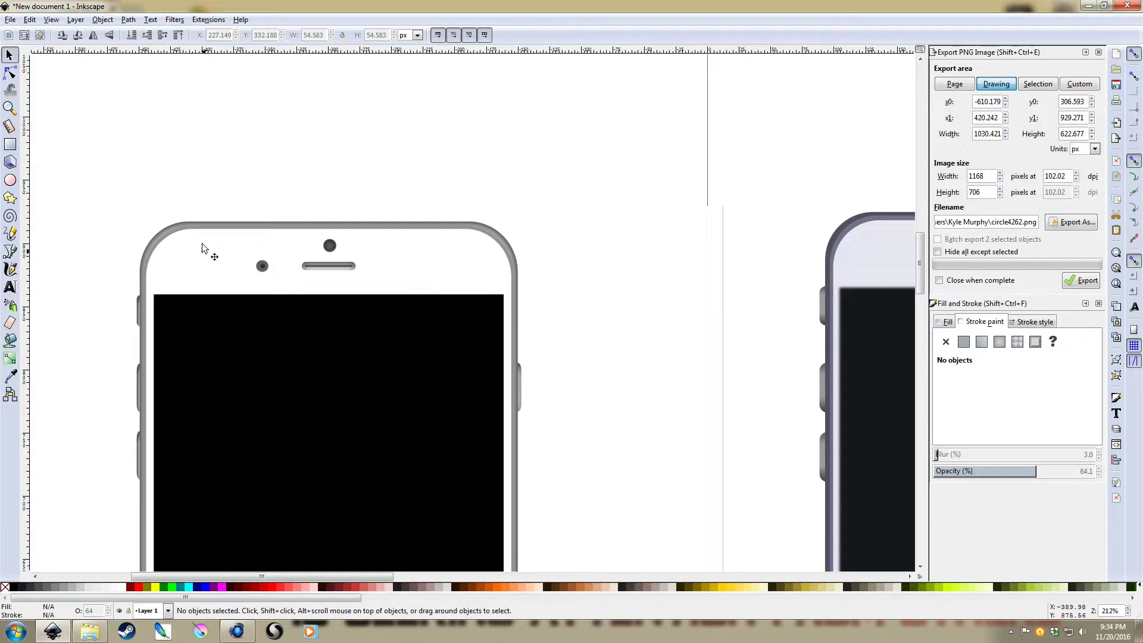
pyautogui.hscroll(5, 701, 247)
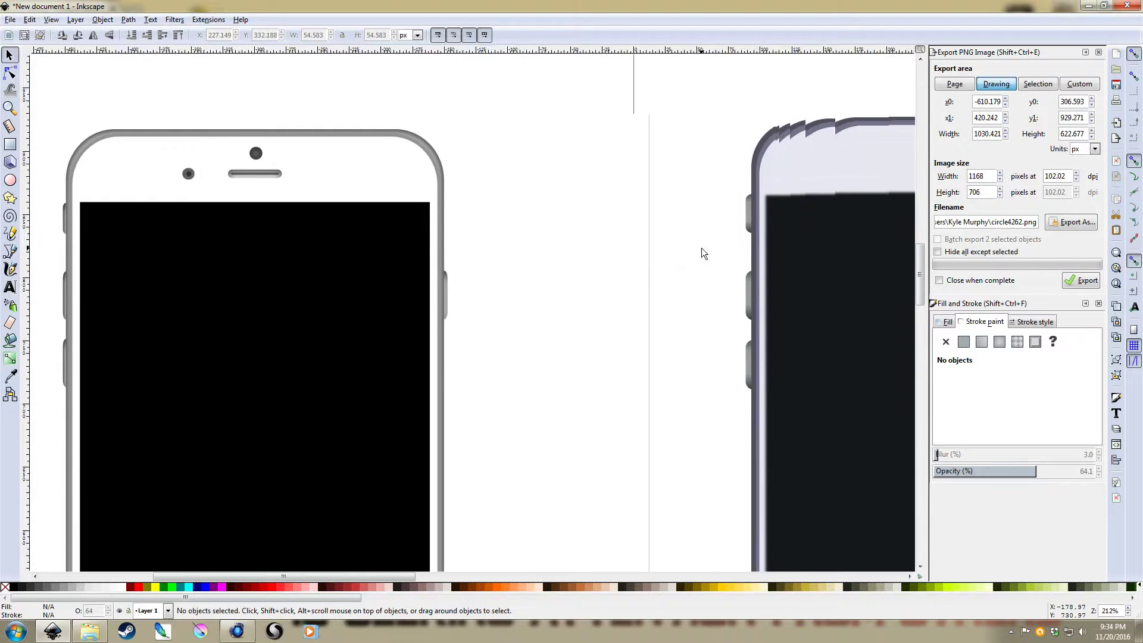
# Step: Draw a closed curved sliver along the upper left corner of the phone's frame with the Bezier tool
pyautogui.keyDown('ctrl'); pyautogui.scroll(1, 640, 227); pyautogui.keyUp('ctrl')
pyautogui.moveTo(478, 255); pyautogui.dragTo(346, 201)
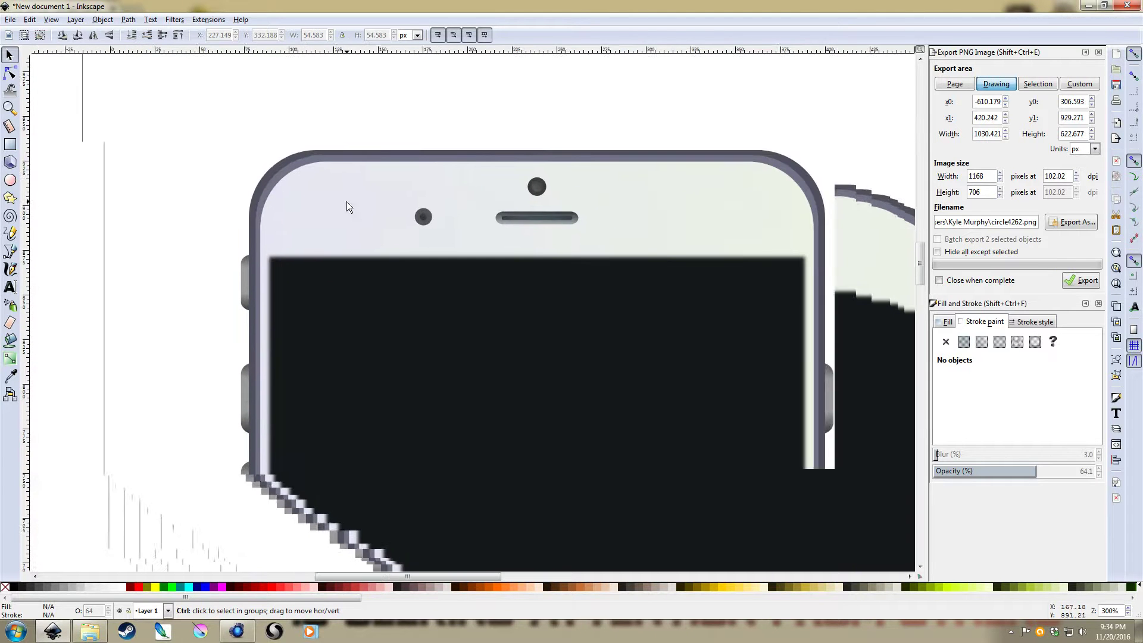
pyautogui.press('b')
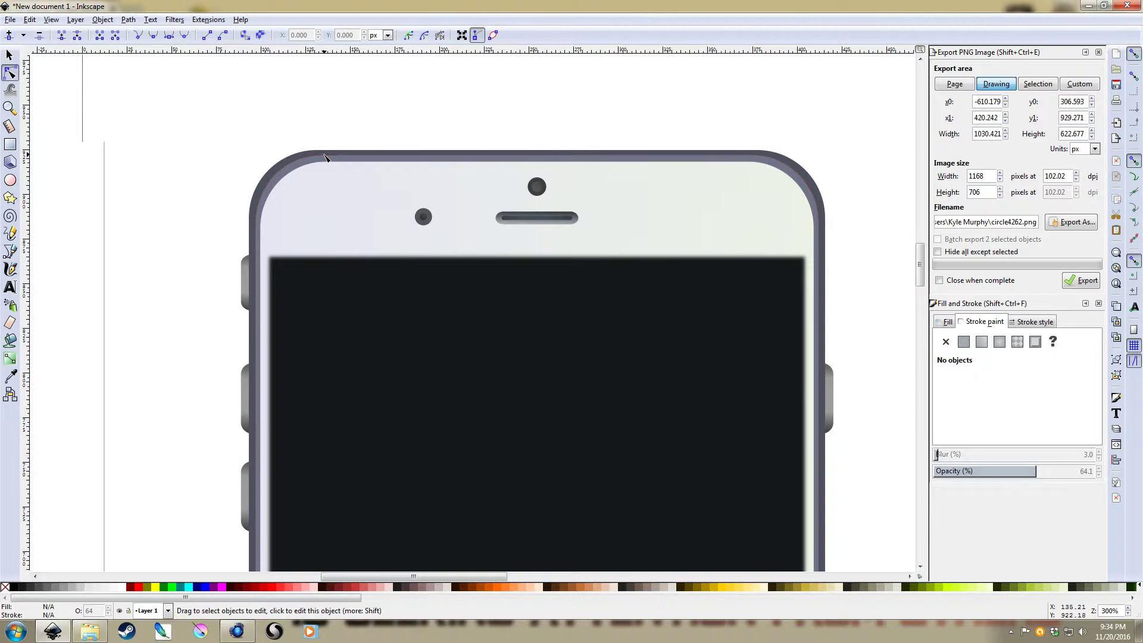
pyautogui.click(325, 156)
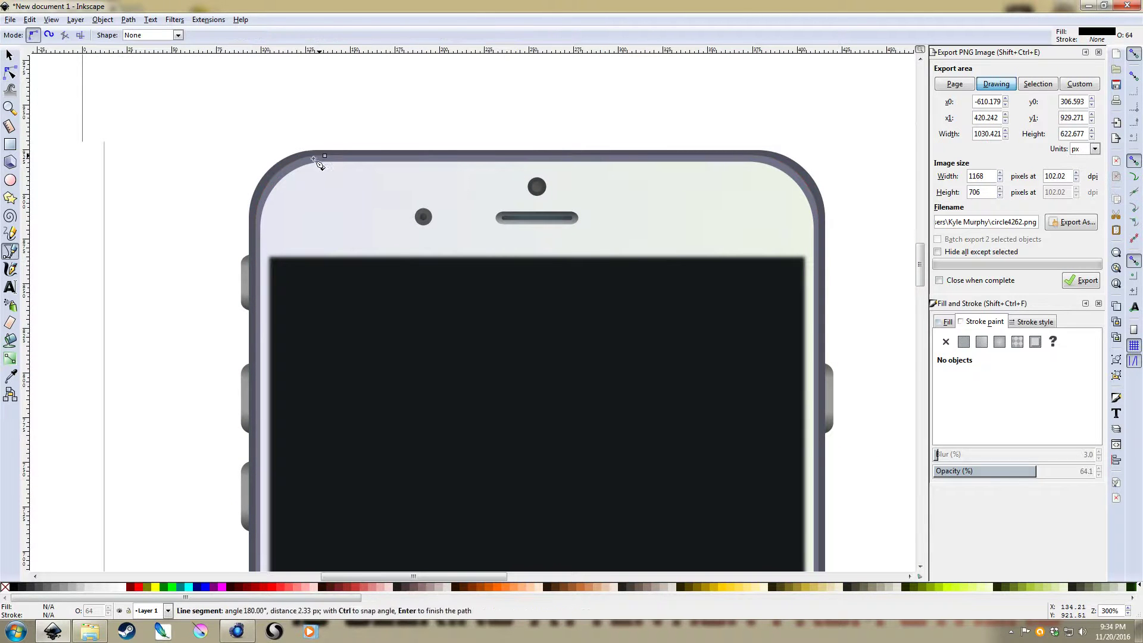
pyautogui.moveTo(260, 216); pyautogui.dragTo(237, 275)
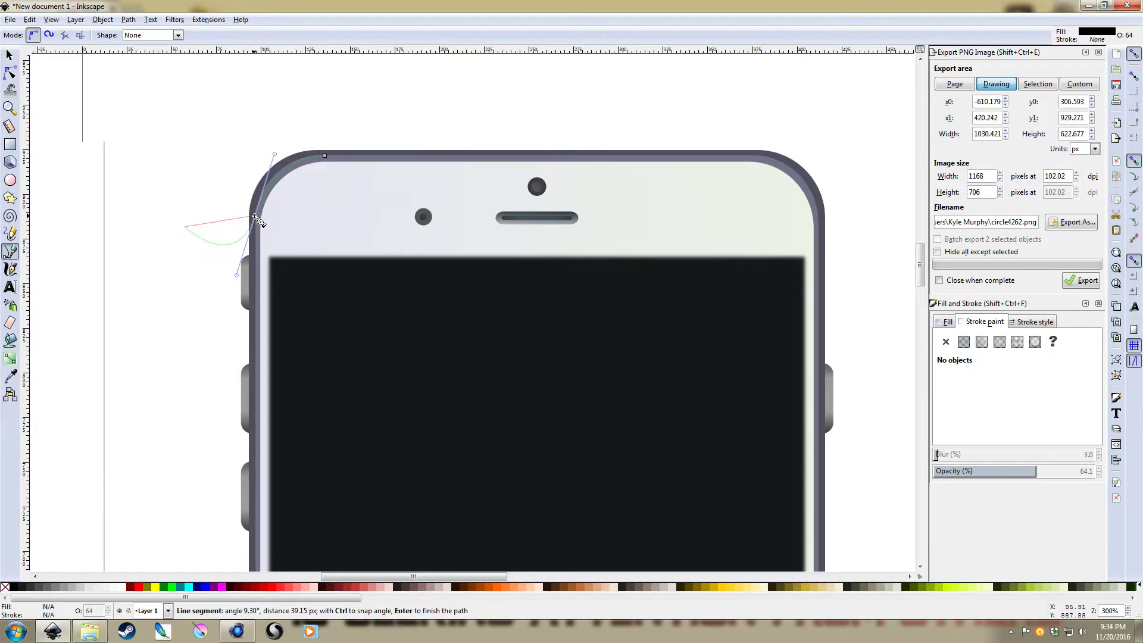
pyautogui.moveTo(325, 156); pyautogui.dragTo(379, 160)
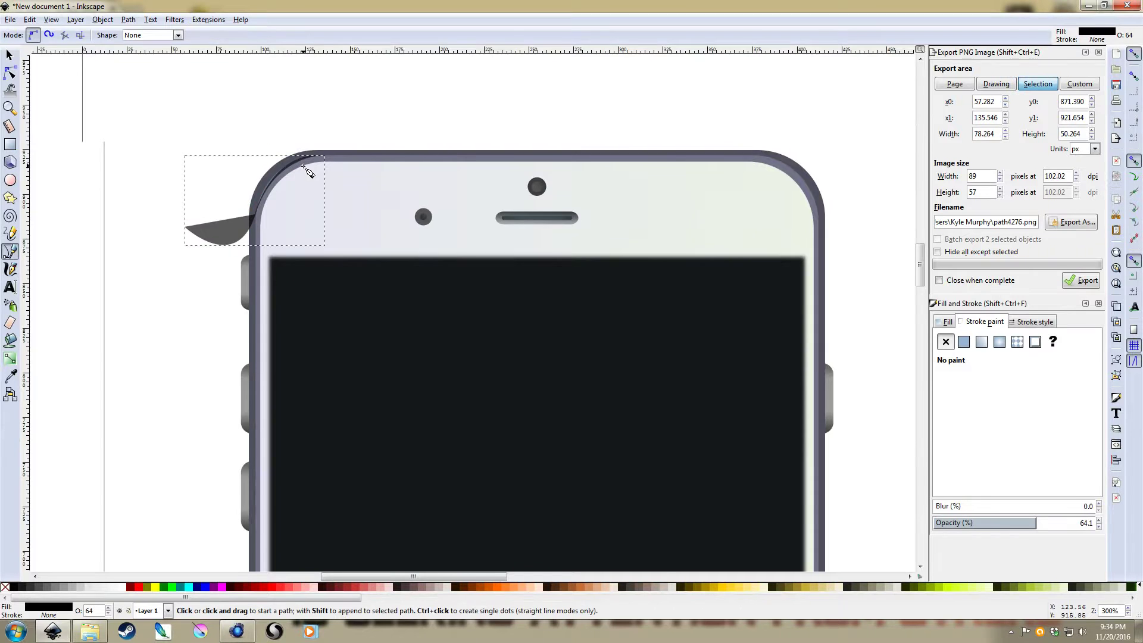
# Step: Draw a closed five-sided polygon about 77 px wide over the stray part of the sliver outside the phone's frame
pyautogui.scroll(1, 284, 182)
pyautogui.moveTo(277, 189); pyautogui.dragTo(430, 186)
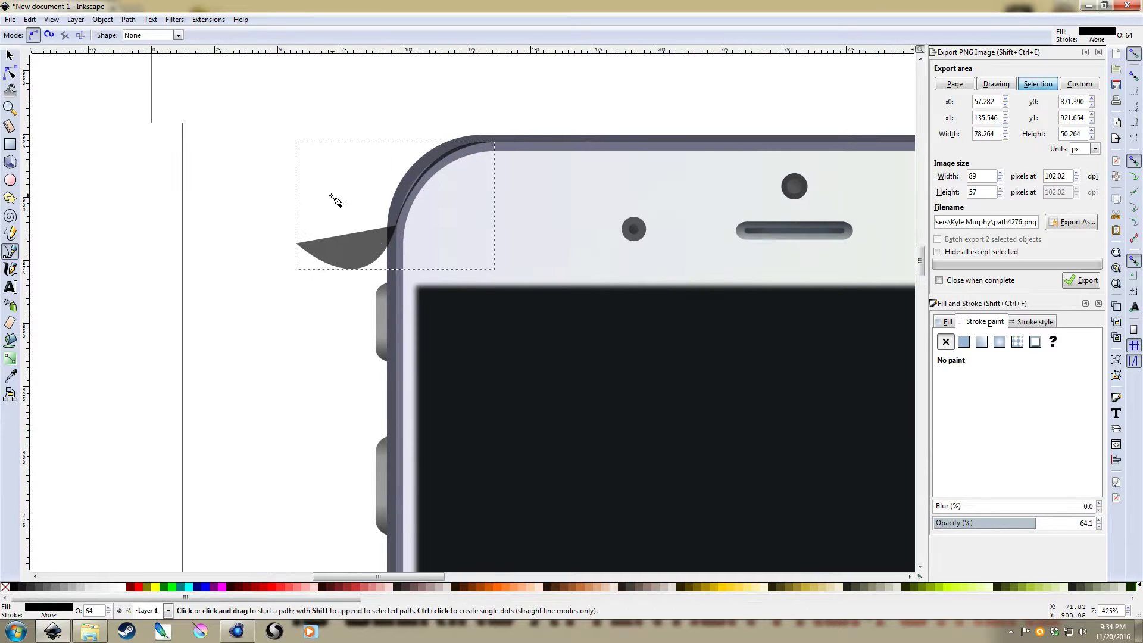
pyautogui.click(273, 138)
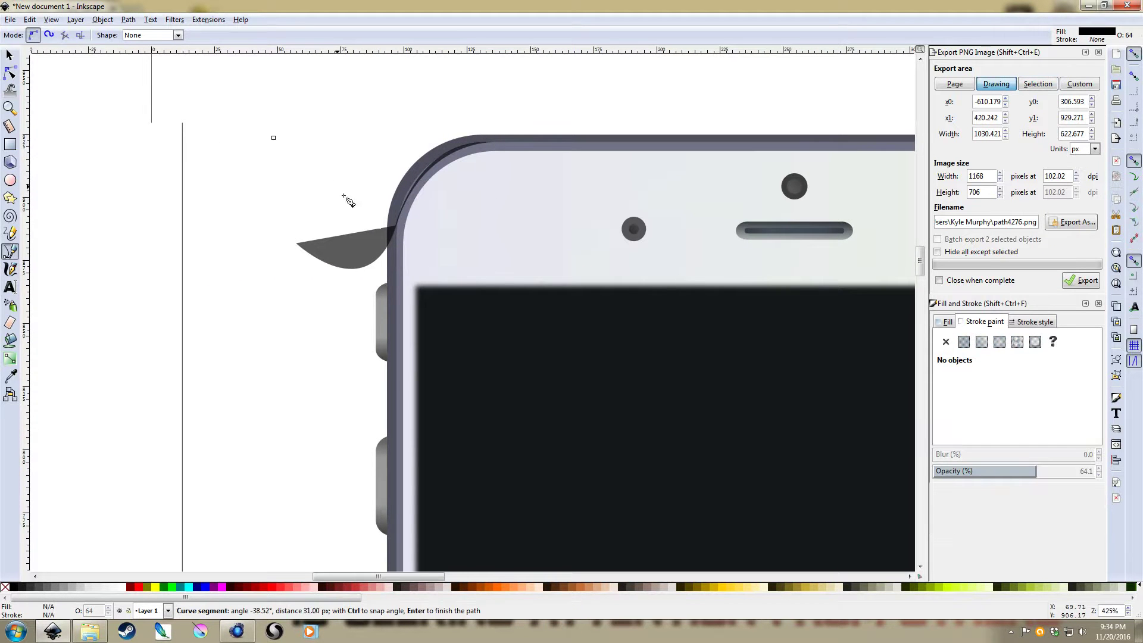
pyautogui.click(415, 240)
pyautogui.click(399, 331)
pyautogui.click(222, 315)
pyautogui.doubleClick(221, 198)
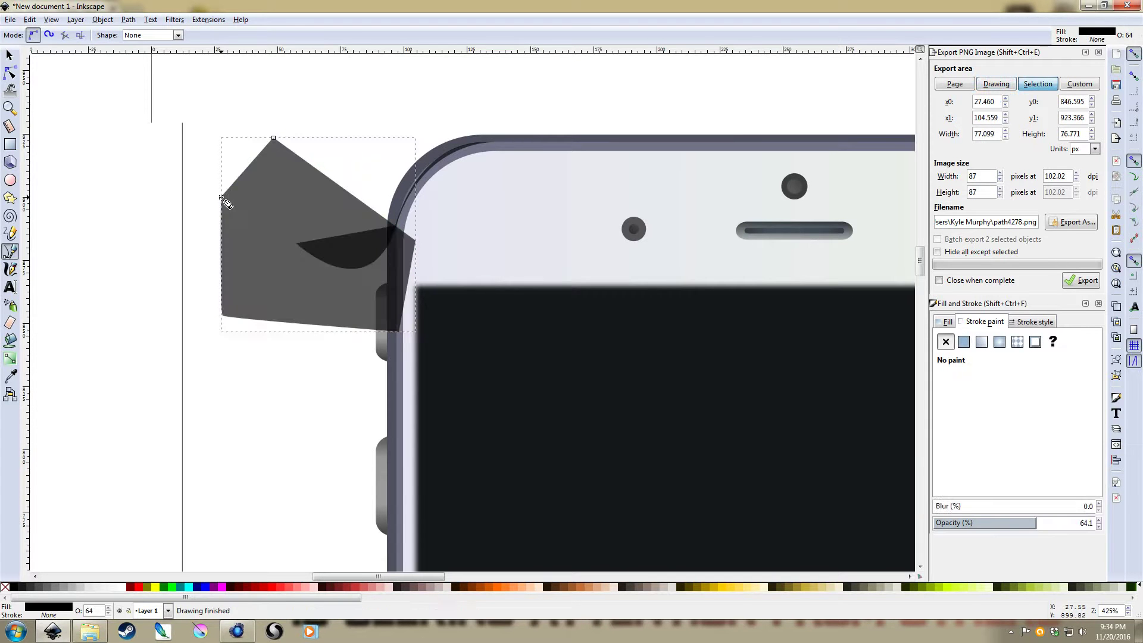
# Step: Subtract the polygon from the curved path with Difference, leaving only the sliver inside the upper left corner
pyautogui.press('s')
pyautogui.keyDown('shift'); pyautogui.click(449, 153); pyautogui.keyUp('shift')
pyautogui.press('ctrl')
pyautogui.hotkey('ctrl', '-')
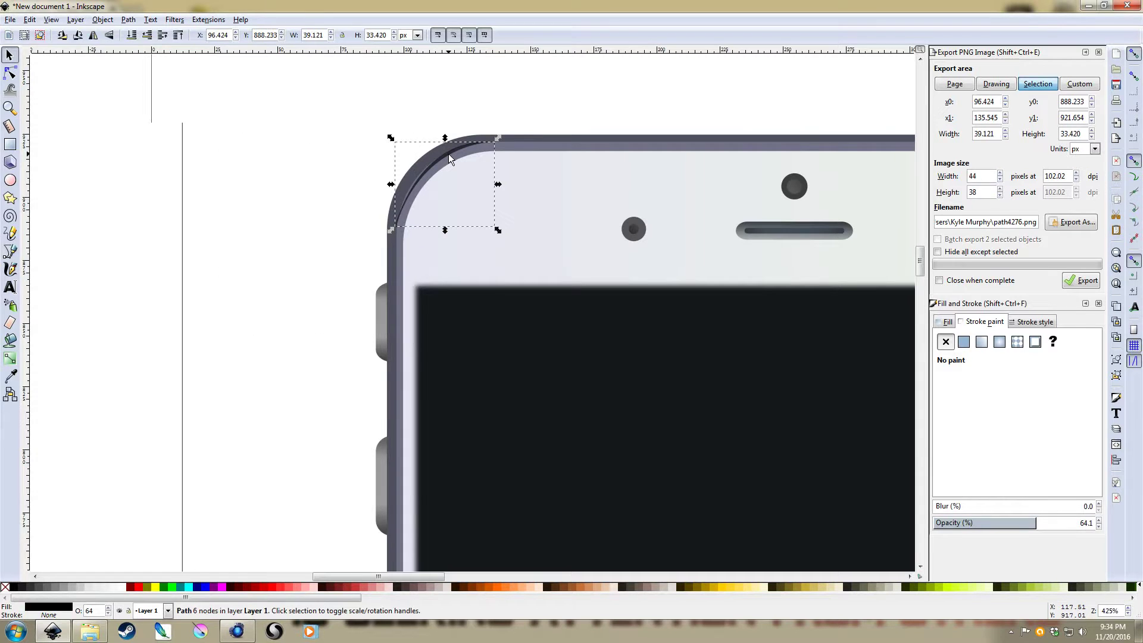
pyautogui.press('Escape')
# Step: Give the corner sliver a flat white fill with lightness 255, no stroke and 100% opacity
pyautogui.moveTo(564, 153); pyautogui.dragTo(483, 184)
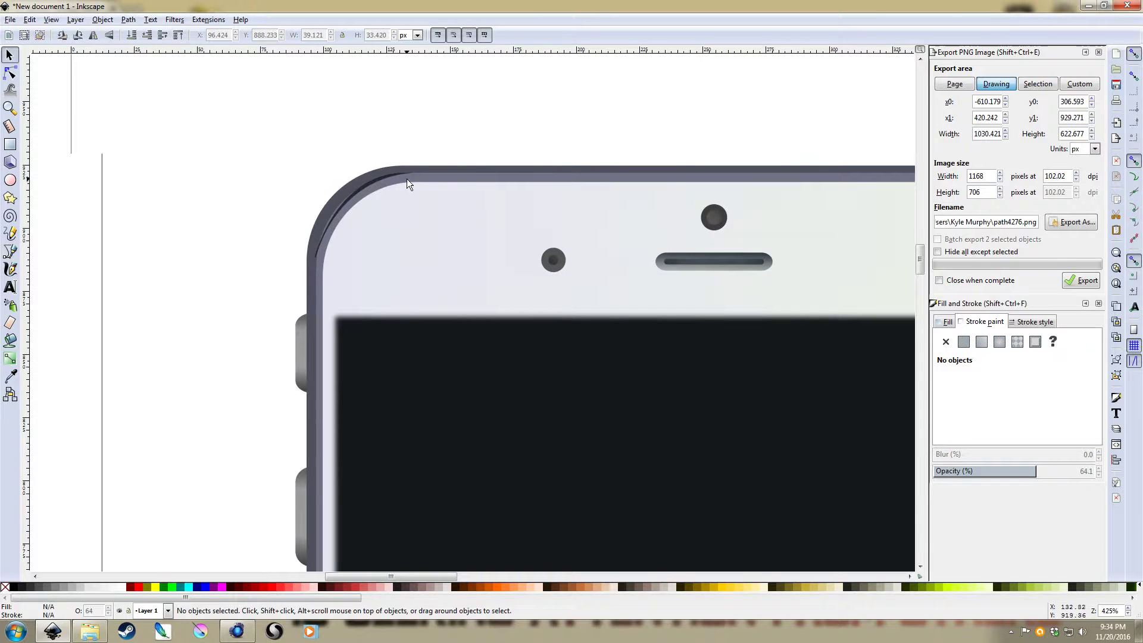
pyautogui.click(370, 184)
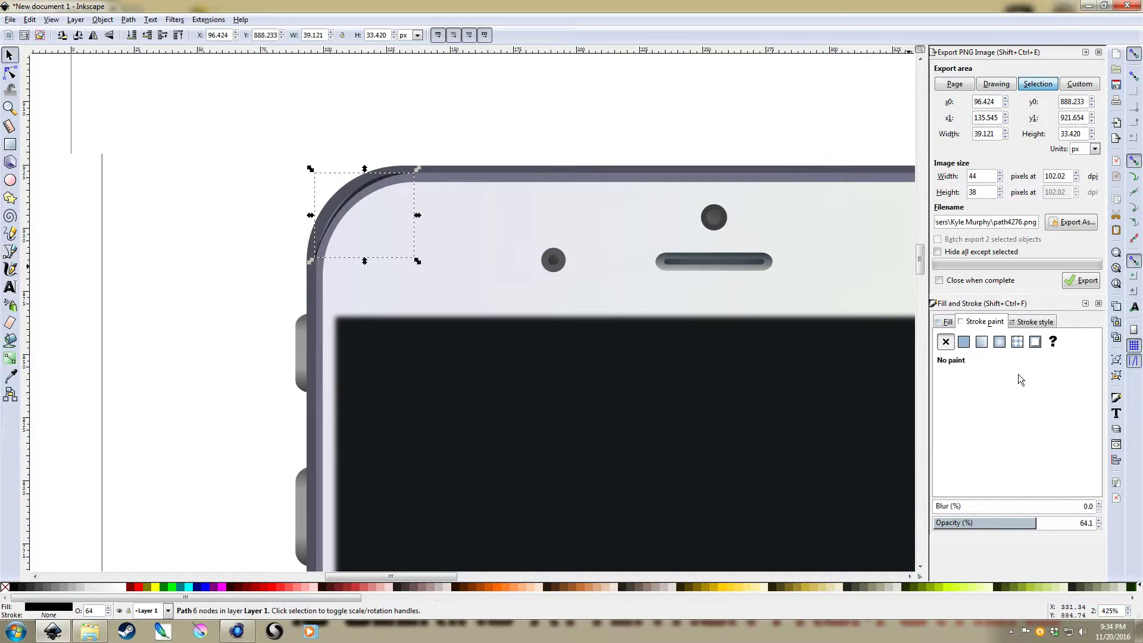
pyautogui.click(965, 343)
pyautogui.moveTo(1043, 420)
pyautogui.mouseDown()
pyautogui.moveTo(1083, 429)
pyautogui.moveTo(1086, 493)
pyautogui.mouseUp()
pyautogui.click(945, 341)
pyautogui.click(946, 322)
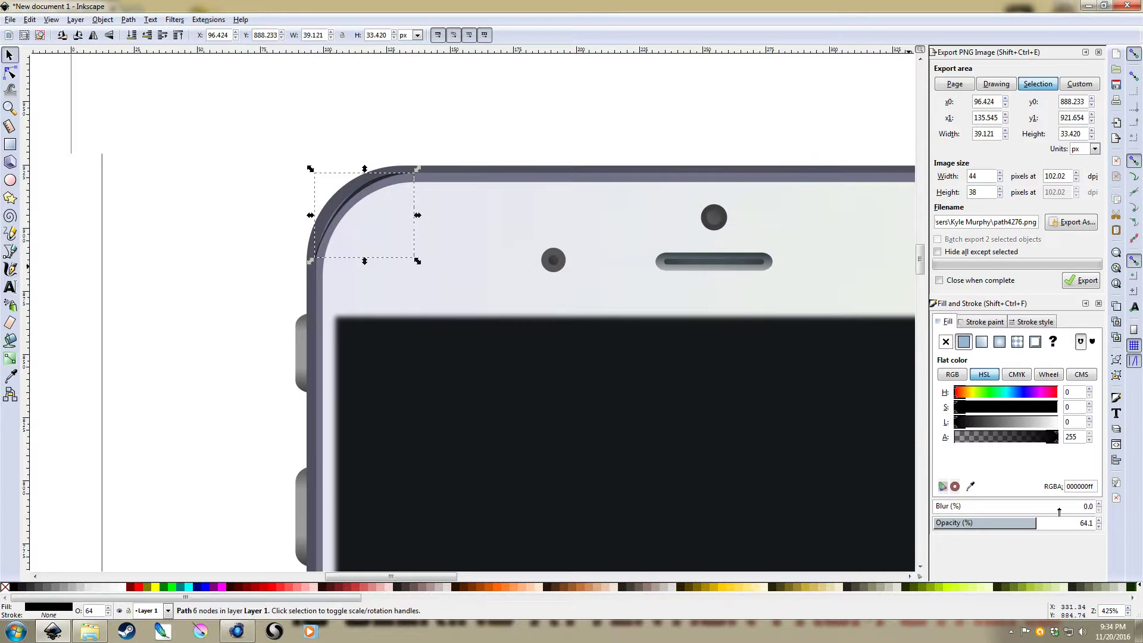
pyautogui.moveTo(1042, 427); pyautogui.dragTo(1111, 433)
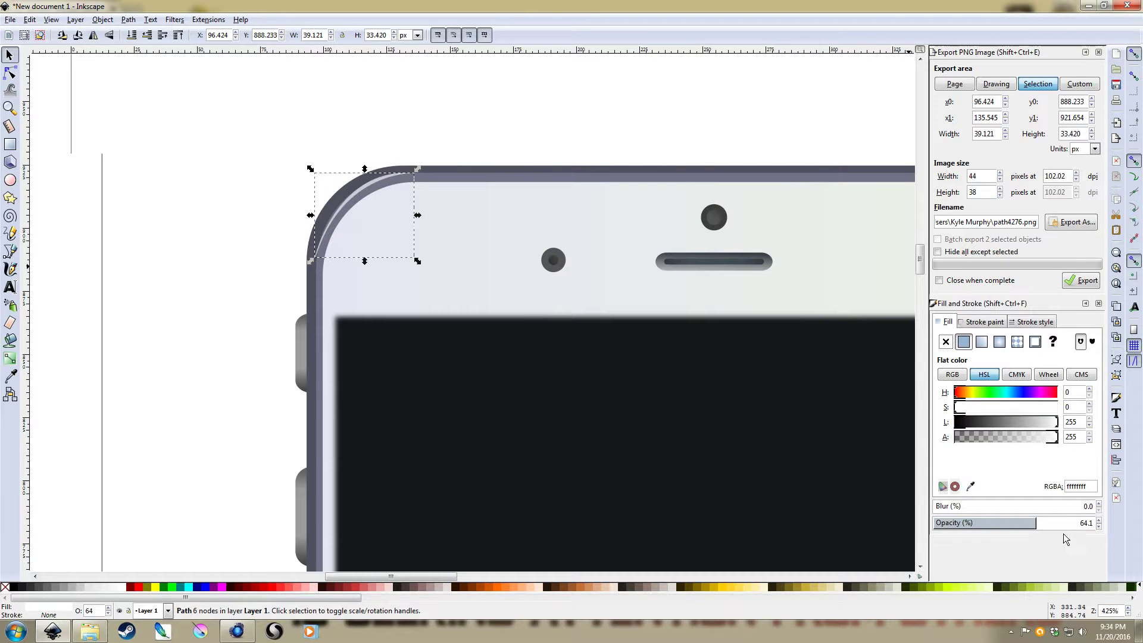
pyautogui.moveTo(1060, 522); pyautogui.dragTo(1134, 525)
# Step: Blur the white corner sliver by 3.7% to turn it into a soft highlight
pyautogui.click(206, 157)
pyautogui.click(382, 186)
pyautogui.click(941, 507)
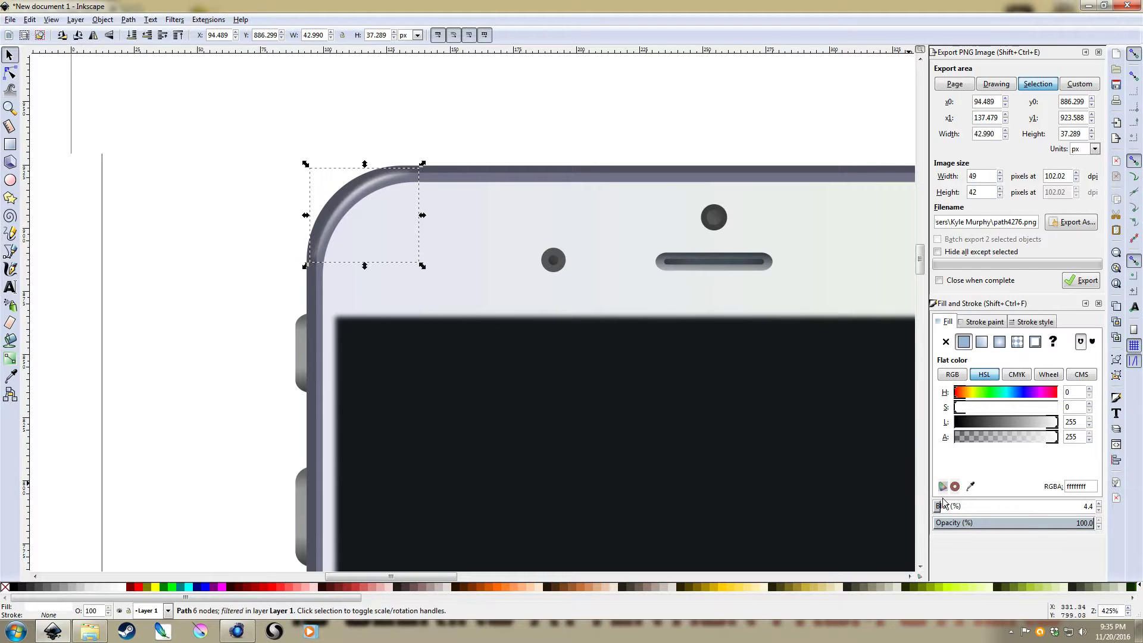
pyautogui.click(937, 507)
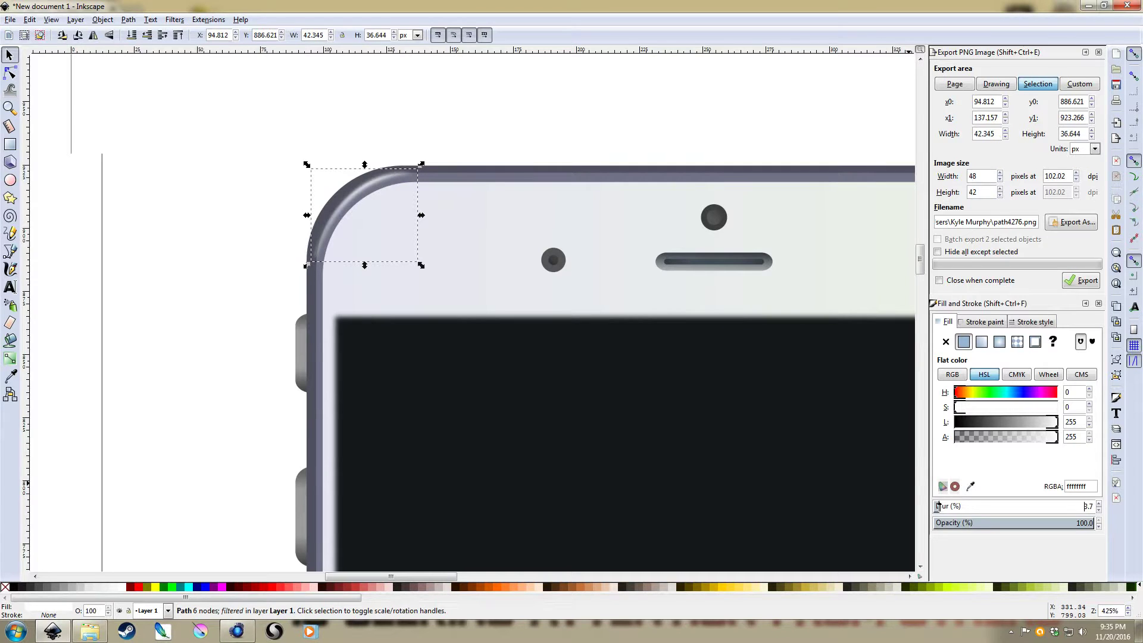
pyautogui.click(416, 141)
# Step: Duplicate the corner highlight, flip the copy horizontally and fit it into the phone's upper right corner
pyautogui.keyDown('ctrl'); pyautogui.scroll(-3, 571, 286); pyautogui.keyUp('ctrl')
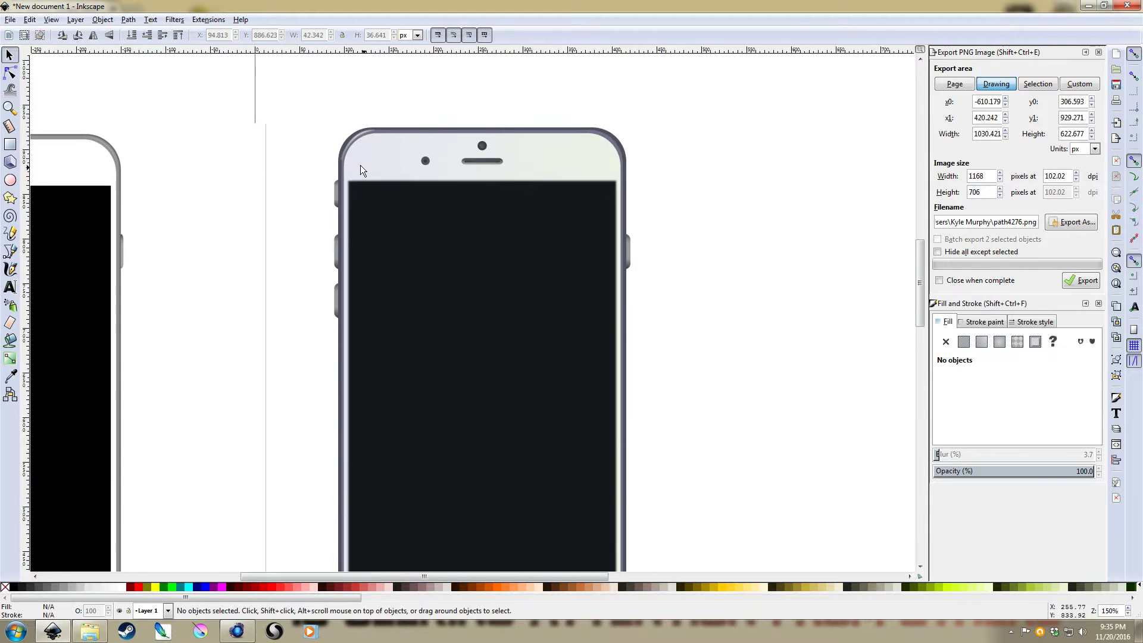
pyautogui.keyDown('ctrl'); pyautogui.scroll(-1, 360, 165); pyautogui.keyUp('ctrl')
pyautogui.moveTo(403, 169); pyautogui.dragTo(569, 193)
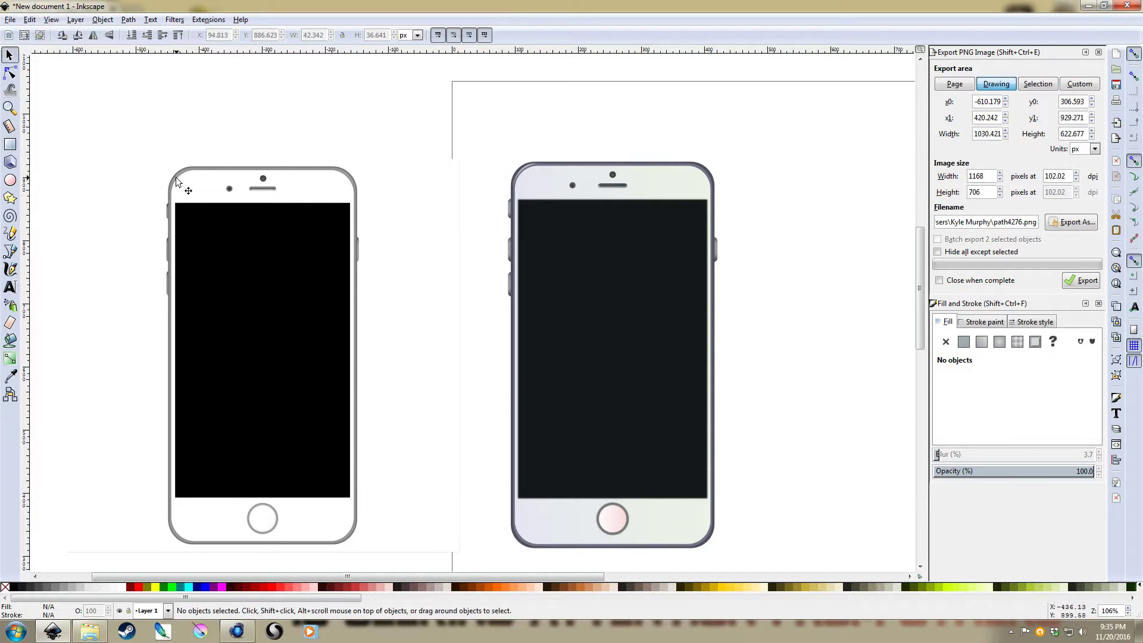
pyautogui.keyDown('ctrl'); pyautogui.scroll(3, 488, 225); pyautogui.keyUp('ctrl')
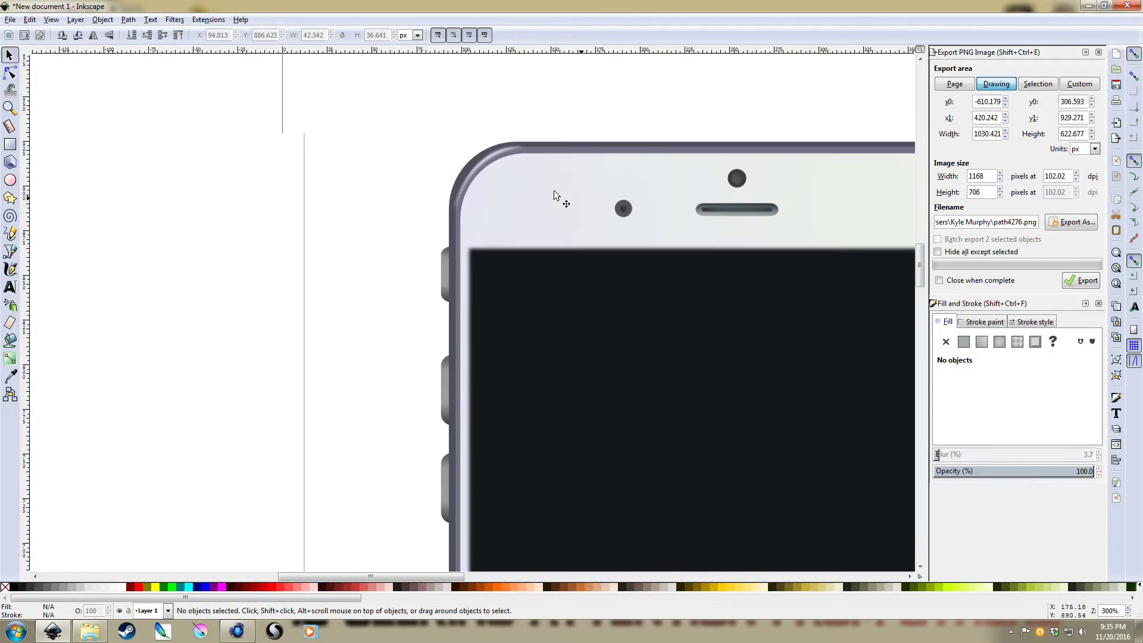
pyautogui.keyDown('ctrl'); pyautogui.scroll(-3, 489, 170); pyautogui.keyUp('ctrl')
pyautogui.keyDown('ctrl'); pyautogui.scroll(1, 386, 221); pyautogui.keyUp('ctrl')
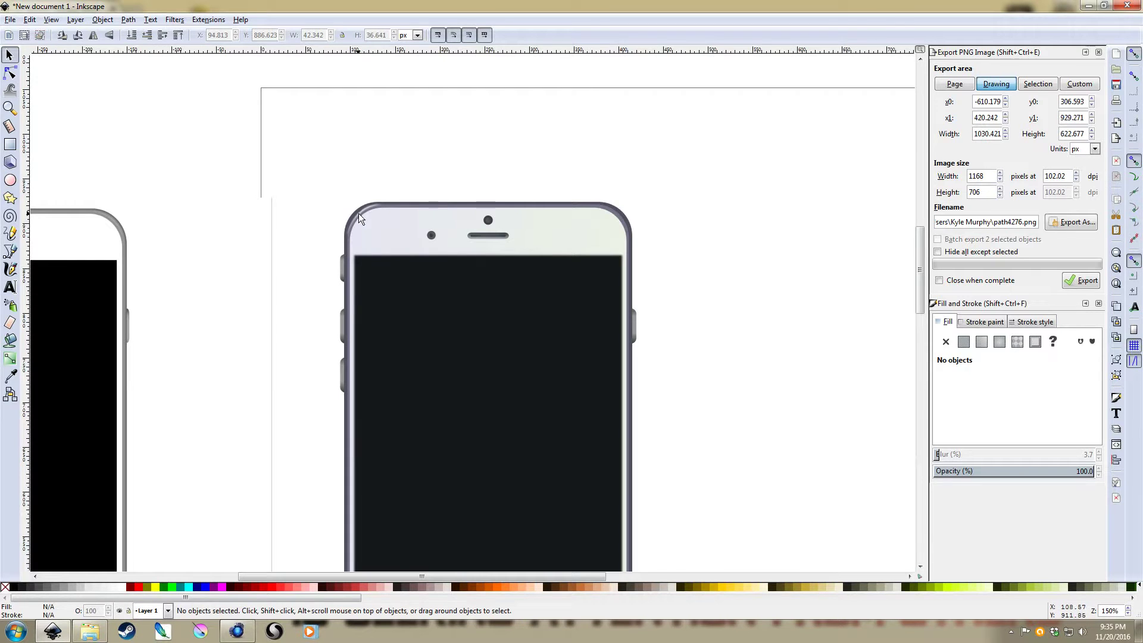
pyautogui.keyDown('ctrl'); pyautogui.click(360, 212); pyautogui.keyUp('ctrl')
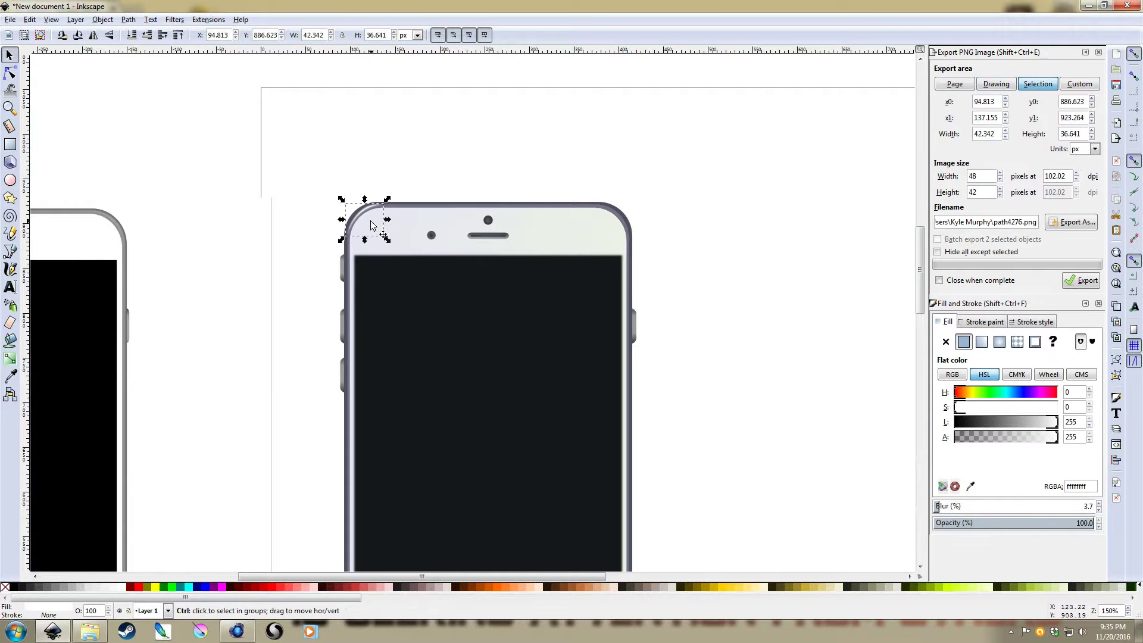
pyautogui.moveTo(360, 216); pyautogui.dragTo(617, 219)
pyautogui.keyDown('ctrl'); pyautogui.scroll(4, 614, 251); pyautogui.keyUp('ctrl')
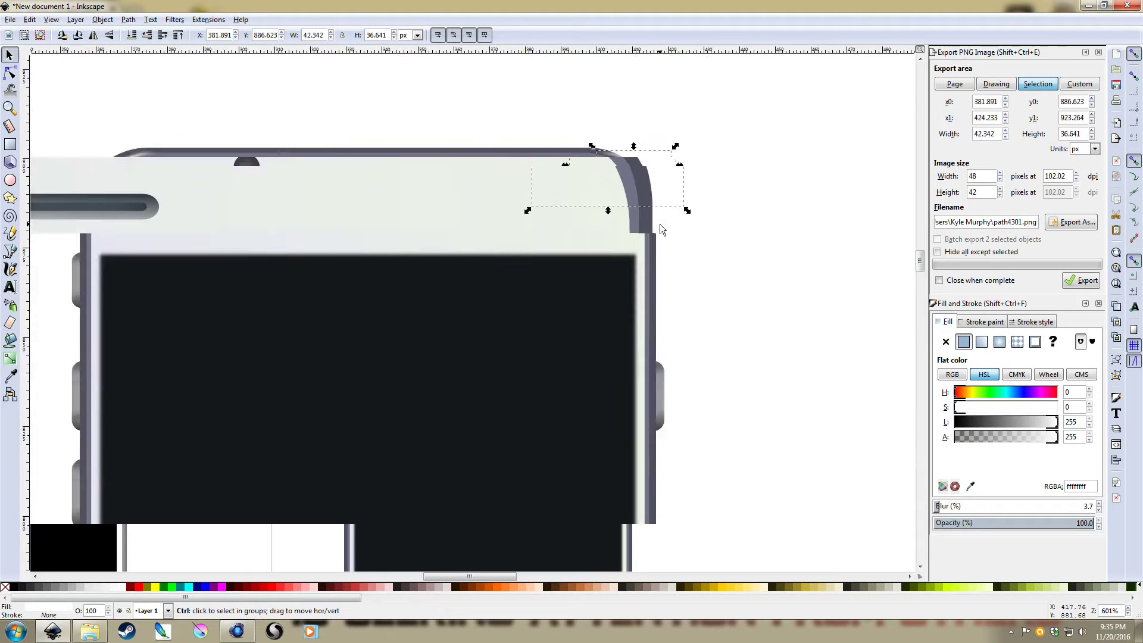
pyautogui.moveTo(592, 93); pyautogui.dragTo(555, 92)
pyautogui.keyDown('ctrl'); pyautogui.scroll(-3, 540, 217); pyautogui.keyUp('ctrl')
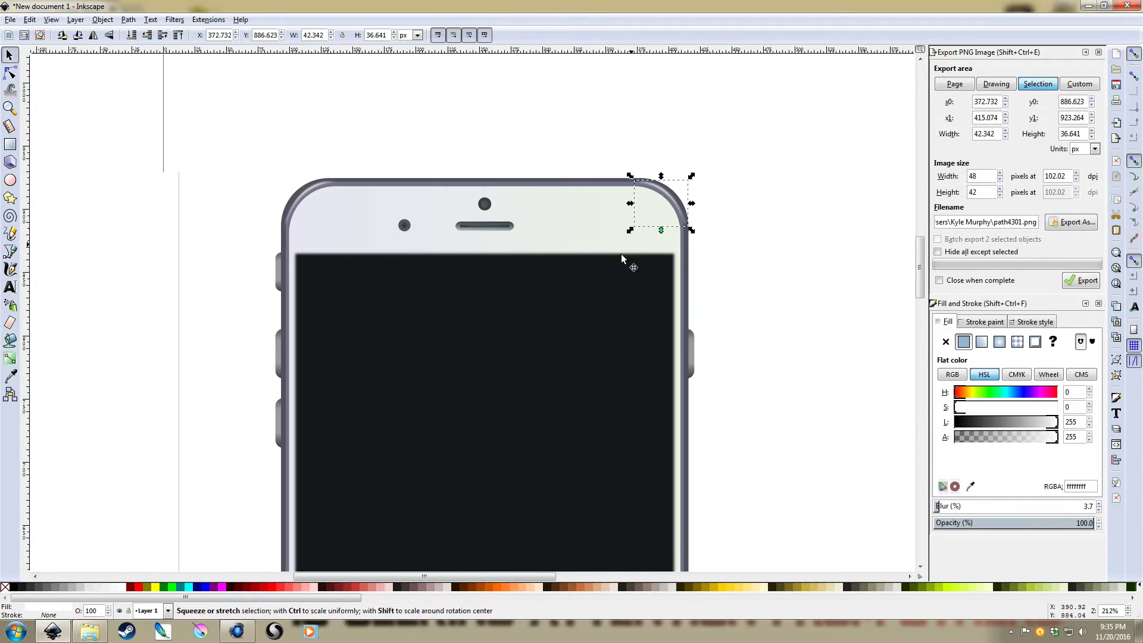
# Step: Duplicate both upper corner highlights together and undo the mistaken move of the phone body
pyautogui.keyDown('shift'); pyautogui.click(314, 191); pyautogui.keyUp('shift')
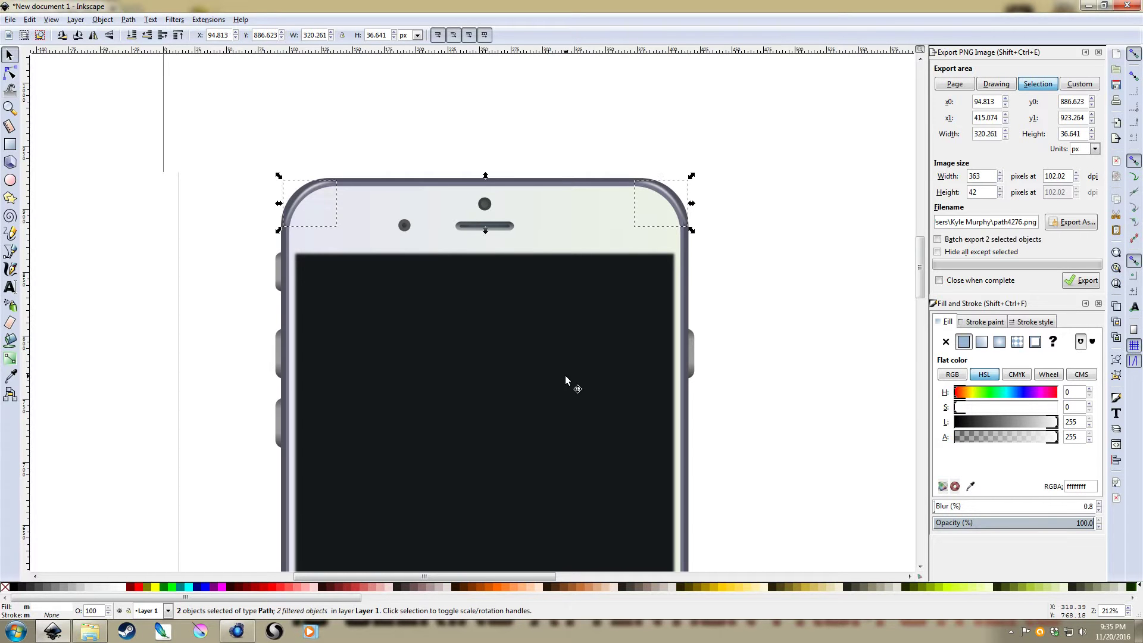
pyautogui.scroll(-2, 566, 375)
pyautogui.keyDown('ctrl'); pyautogui.scroll(-2, 573, 352); pyautogui.keyUp('ctrl')
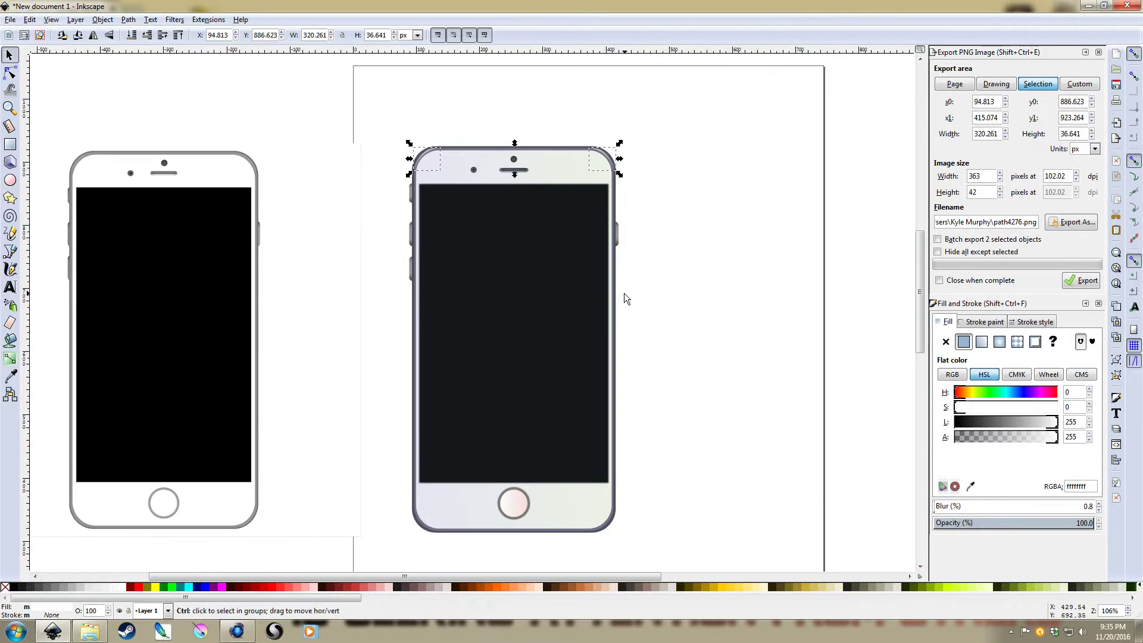
pyautogui.moveTo(603, 155); pyautogui.dragTo(603, 294)
pyautogui.hotkey('ctrl', 'z')
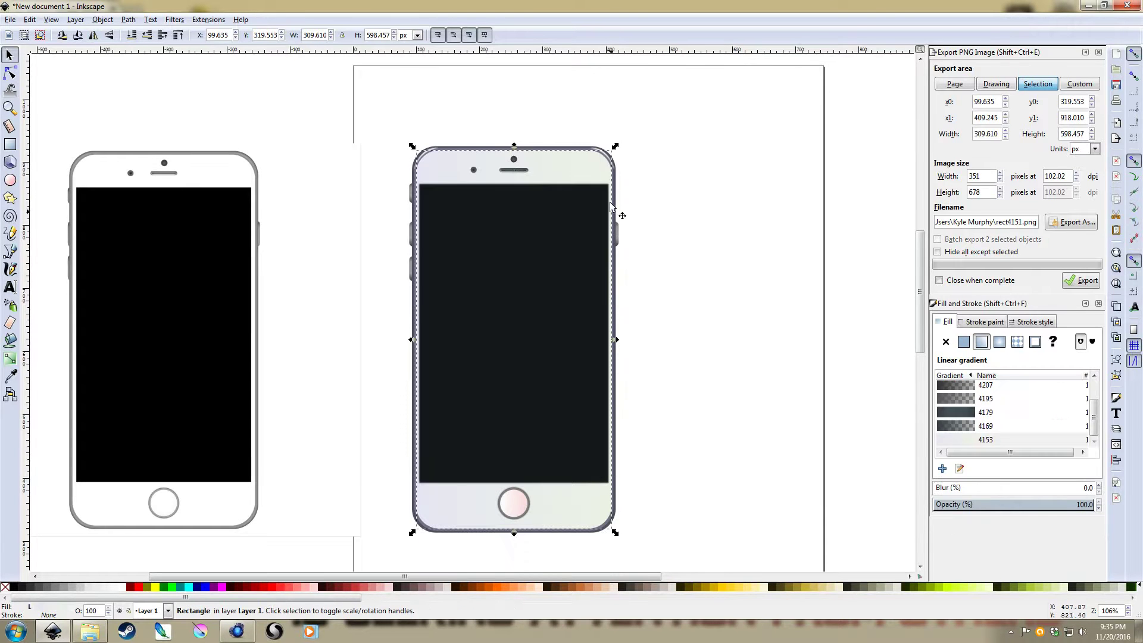
pyautogui.click(603, 153)
pyautogui.keyDown('shift'); pyautogui.click(425, 153); pyautogui.keyUp('shift')
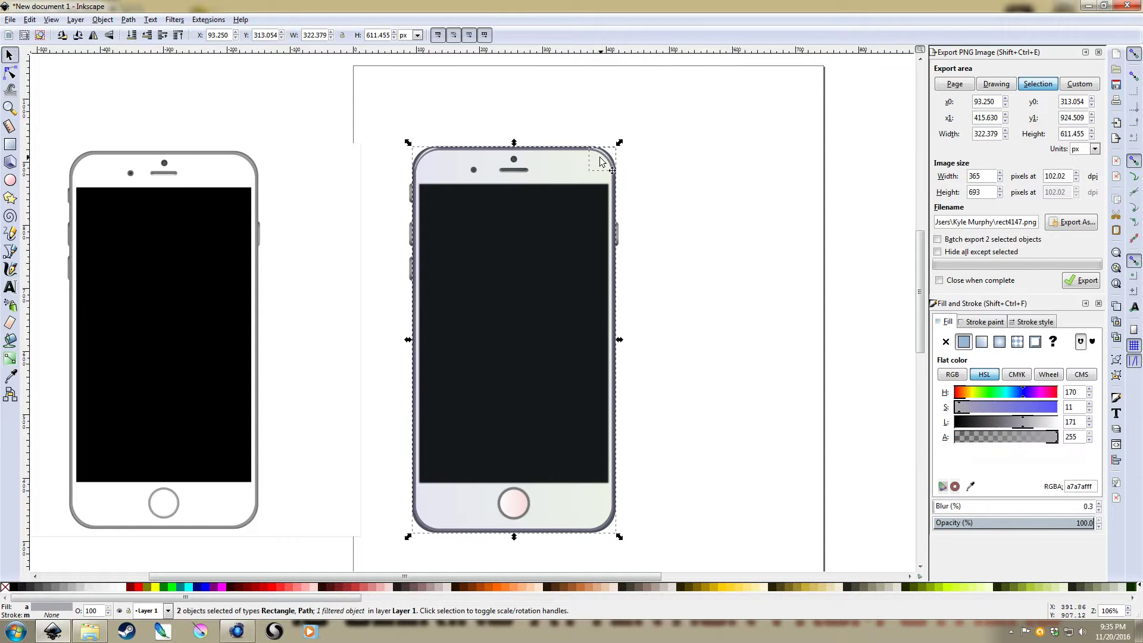
pyautogui.keyDown('shift'); pyautogui.click(420, 158); pyautogui.keyUp('shift')
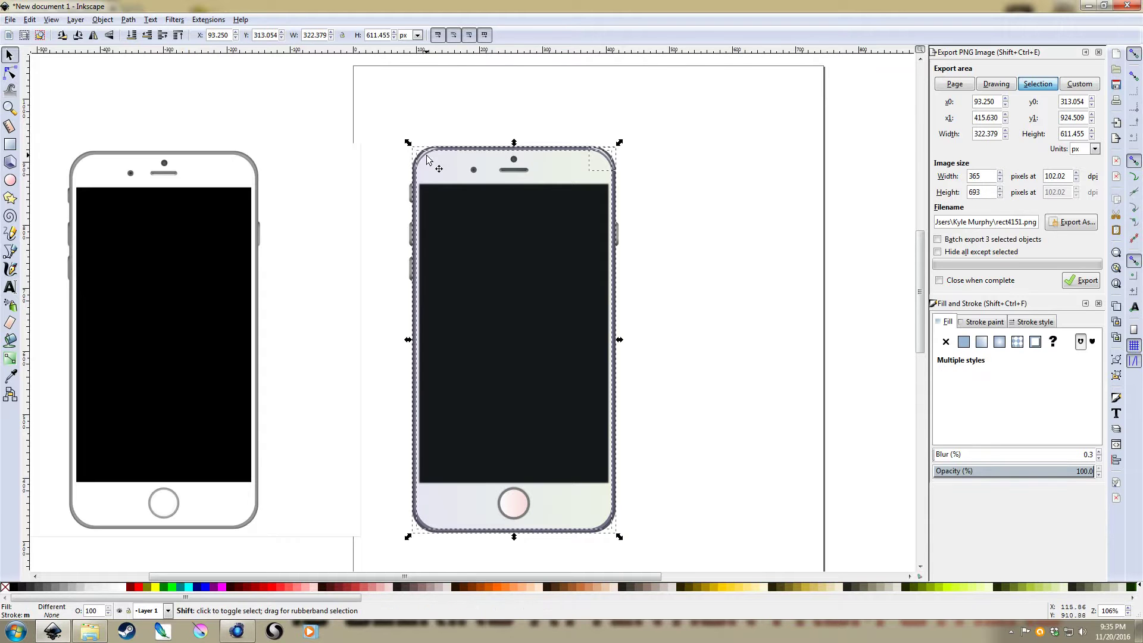
pyautogui.click(466, 116)
pyautogui.click(424, 156)
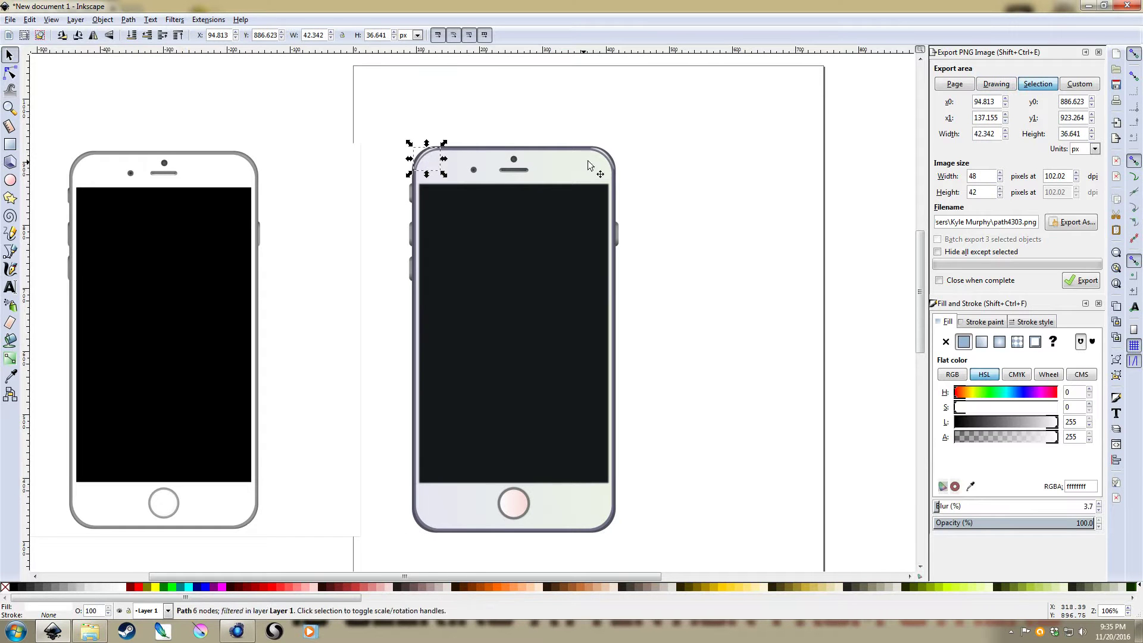
pyautogui.keyDown('shift'); pyautogui.click(602, 153); pyautogui.keyUp('shift')
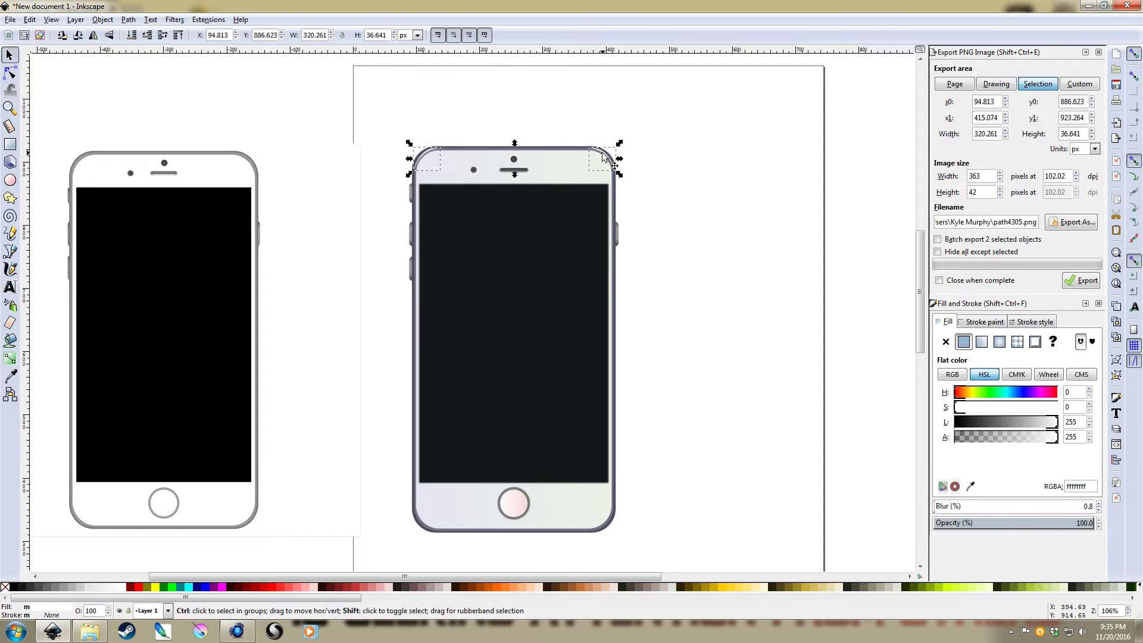
pyautogui.moveTo(602, 153); pyautogui.dragTo(603, 159)
pyautogui.hotkey('ctrl', 'z')
# Step: Move the copied pair of corner highlights straight down to the phone's lower corners
pyautogui.scroll(1, 546, 142)
pyautogui.scroll(1, 545, 141)
pyautogui.click(337, 142)
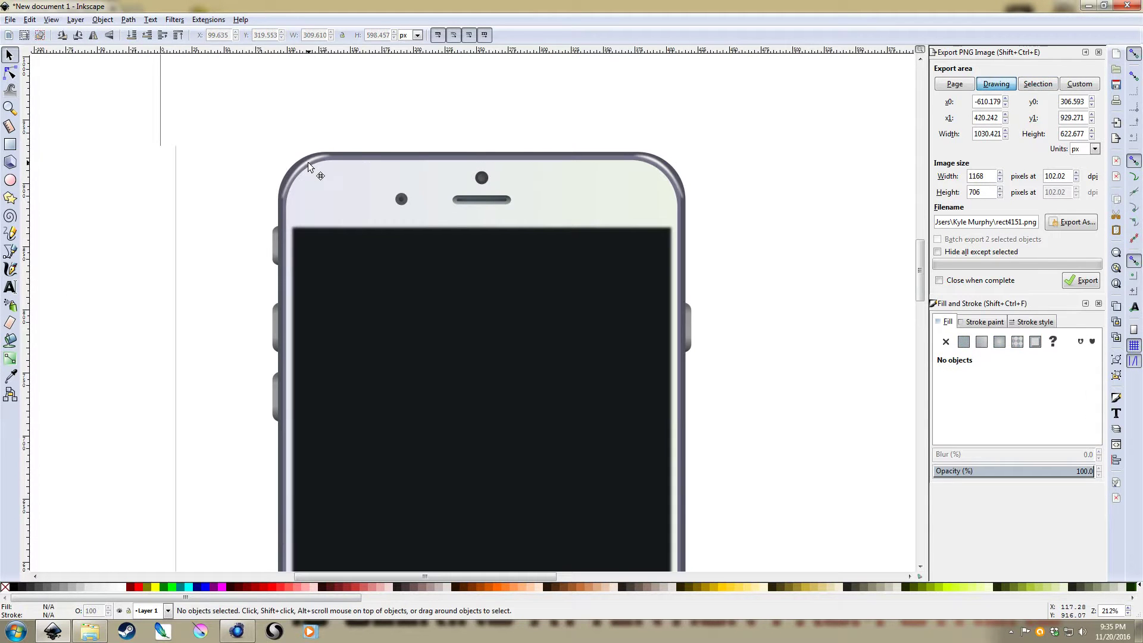
pyautogui.click(307, 158)
pyautogui.keyDown('shift'); pyautogui.click(661, 168); pyautogui.keyUp('shift')
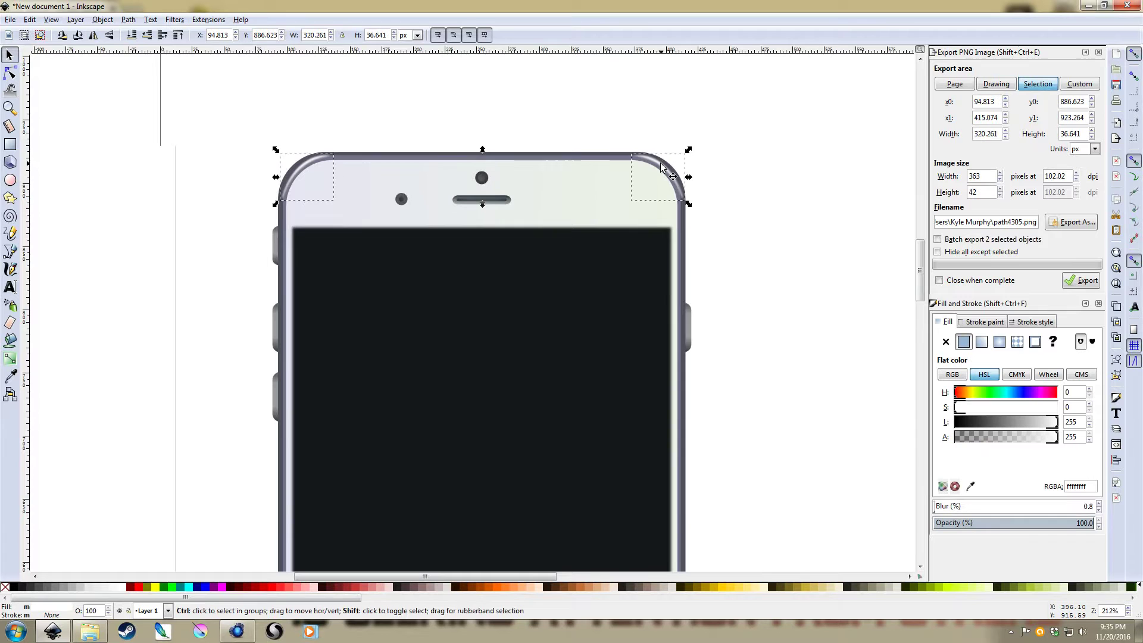
pyautogui.moveTo(661, 167); pyautogui.dragTo(658, 470)
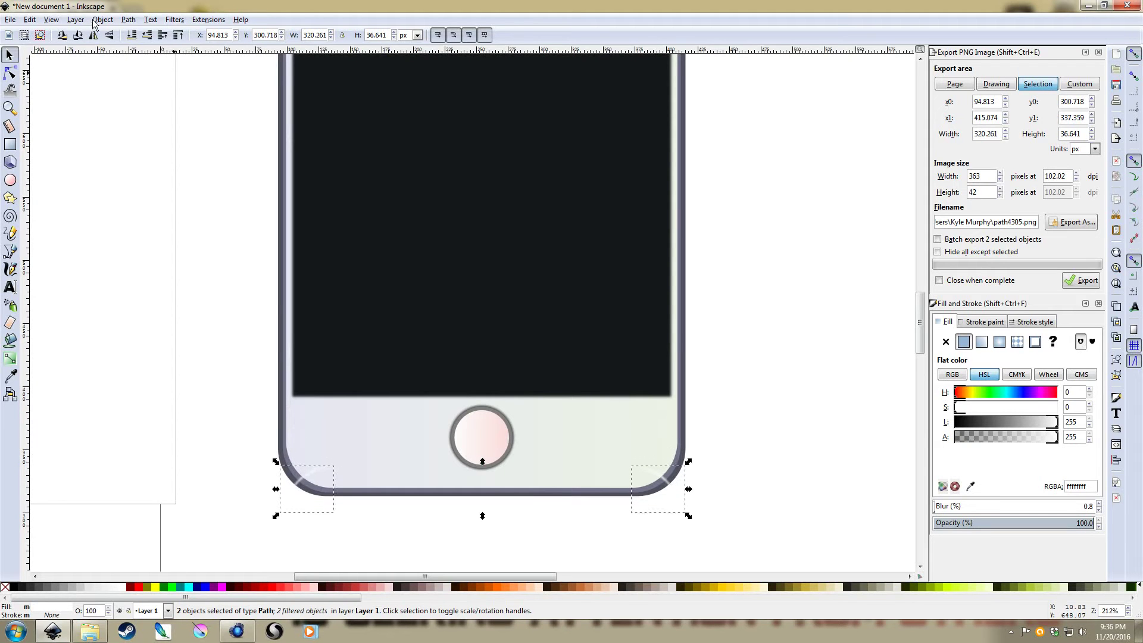
# Step: Flip the lower pair of highlights vertically and shift it up to fit the curves of the lower corners
pyautogui.click(108, 36)
pyautogui.moveTo(294, 494); pyautogui.dragTo(297, 476)
pyautogui.click(717, 402)
# Step: Select the four white highlights in the phone's corners and lower their opacity to 48.5%
pyautogui.scroll(-3, 707, 366)
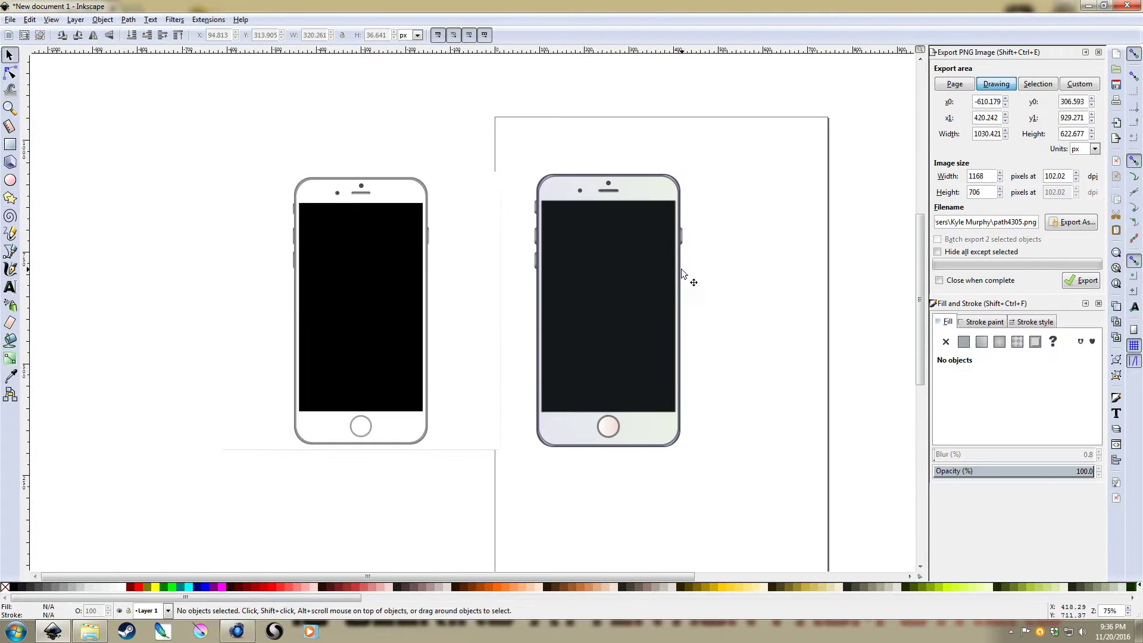
pyautogui.scroll(1, 704, 294)
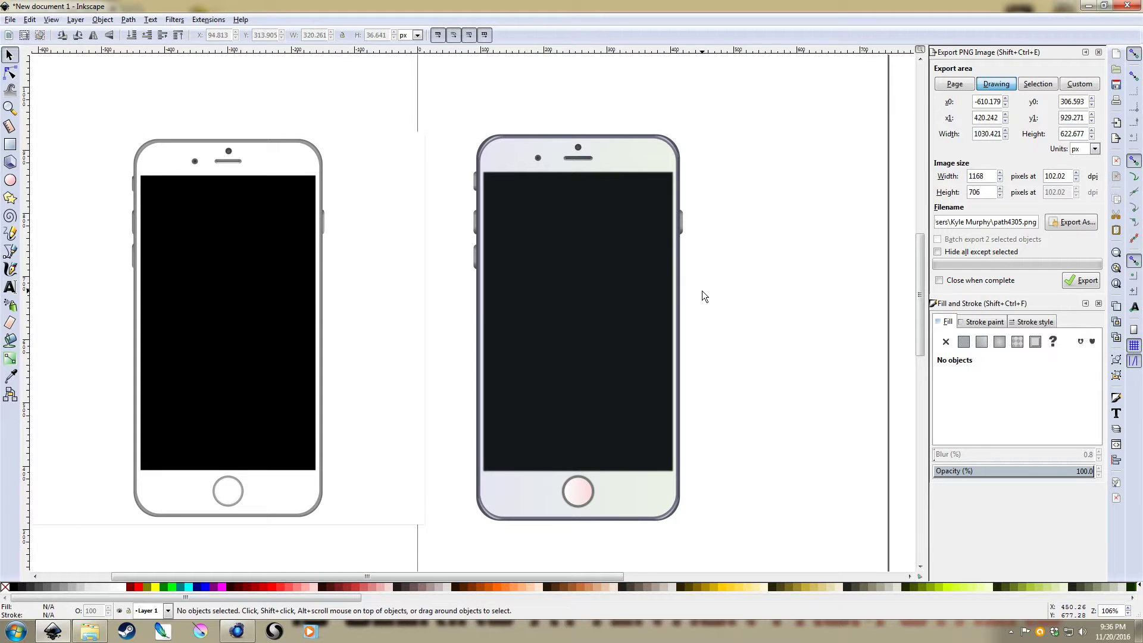
pyautogui.moveTo(441, 89); pyautogui.dragTo(510, 172)
pyautogui.moveTo(645, 104); pyautogui.dragTo(695, 164)
pyautogui.moveTo(720, 544); pyautogui.dragTo(642, 495)
pyautogui.moveTo(419, 467); pyautogui.dragTo(527, 540)
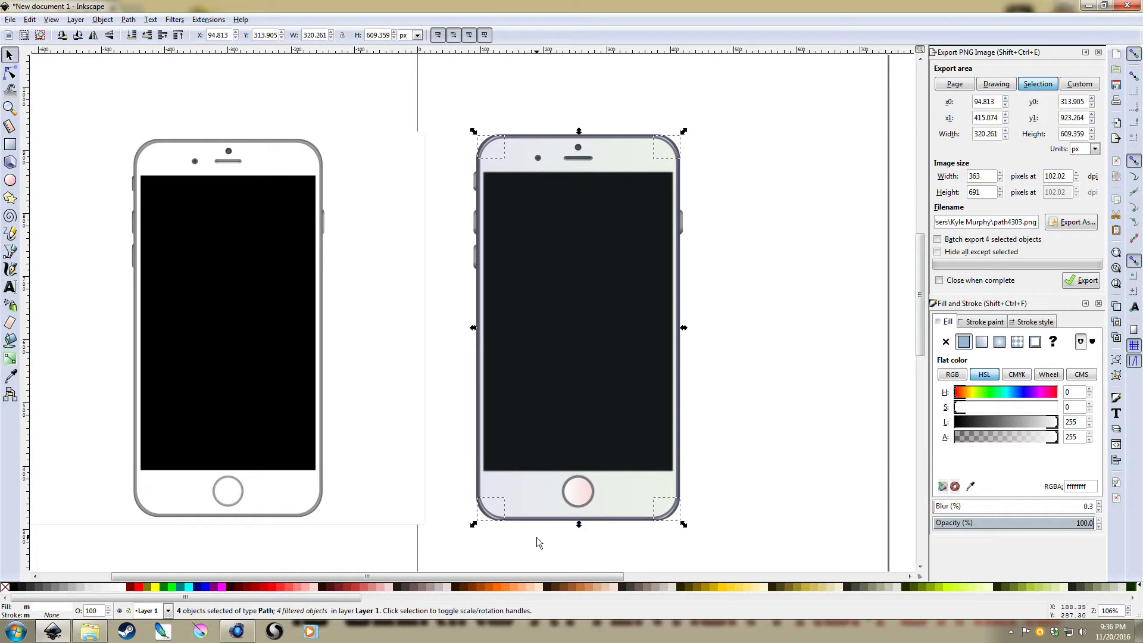
pyautogui.click(1043, 524)
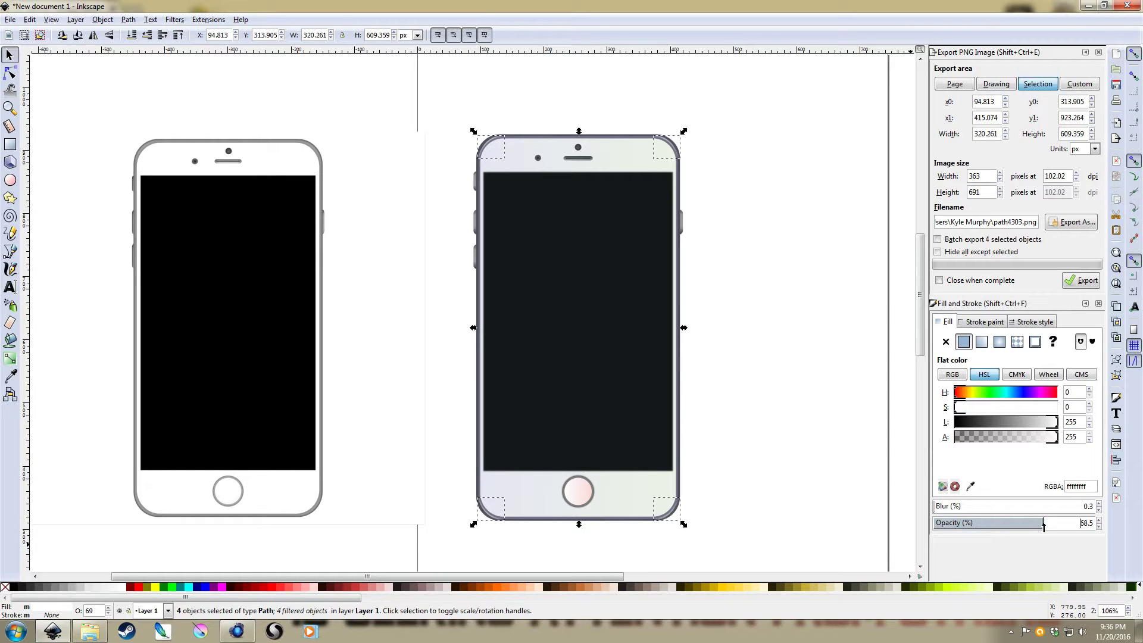
pyautogui.click(1023, 522)
pyautogui.click(1015, 524)
pyautogui.click(716, 381)
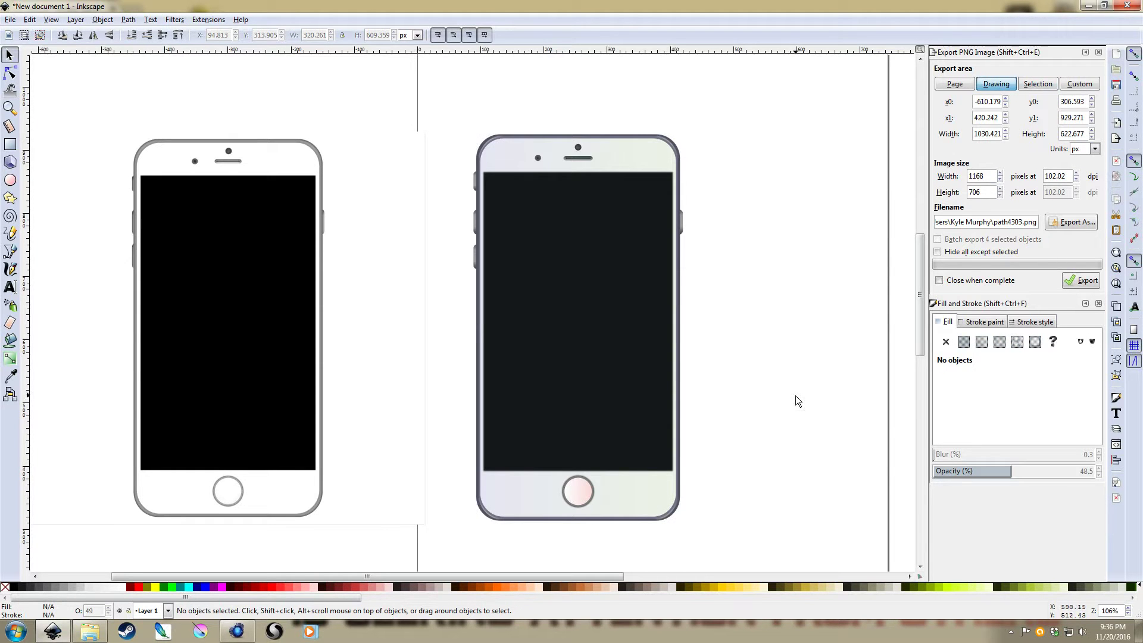
# Step: Examine the phone's softened corners, frame and upper bezel
pyautogui.moveTo(794, 402); pyautogui.dragTo(815, 428)
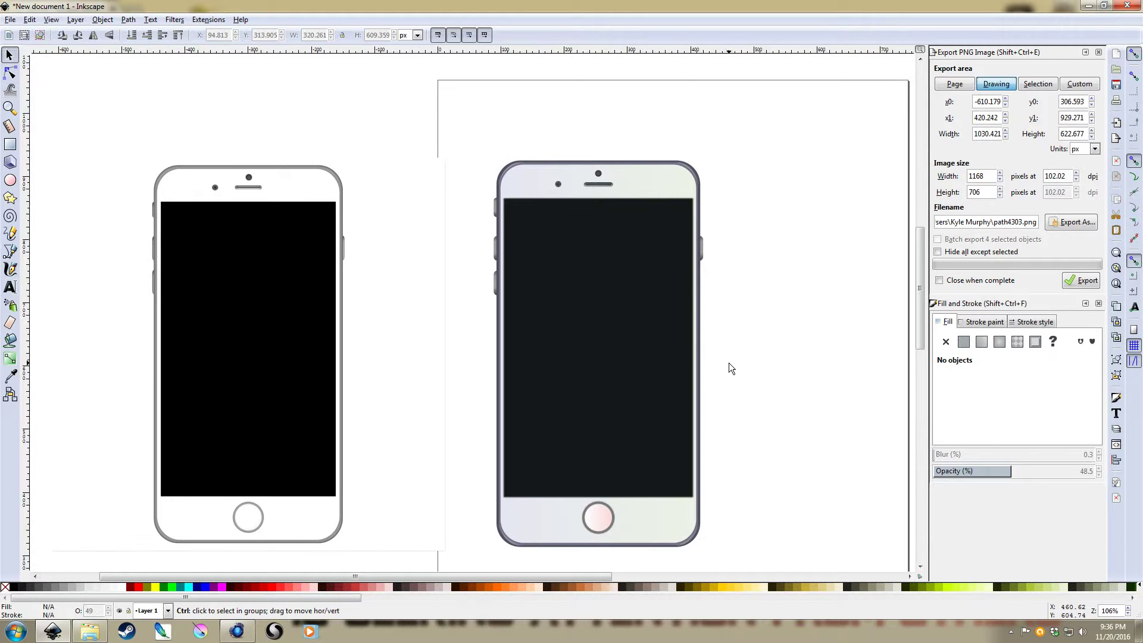
pyautogui.keyDown('ctrl'); pyautogui.scroll(1, 729, 363); pyautogui.keyUp('ctrl')
pyautogui.keyDown('ctrl'); pyautogui.scroll(-1, 707, 327); pyautogui.keyUp('ctrl')
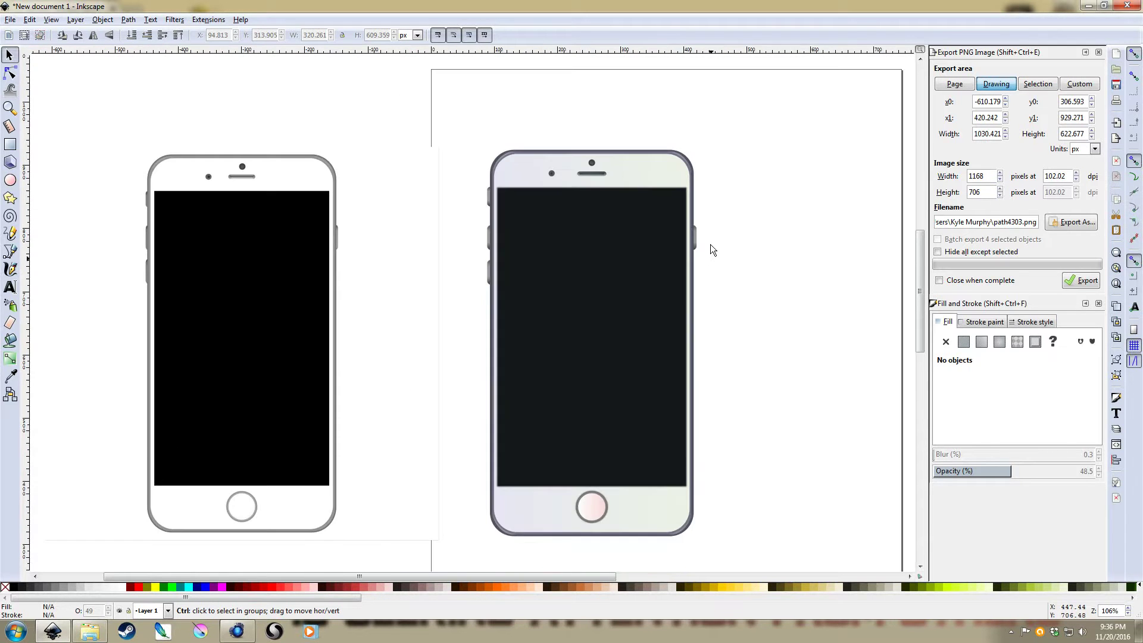
pyautogui.keyDown('ctrl'); pyautogui.scroll(3, 655, 232); pyautogui.keyUp('ctrl')
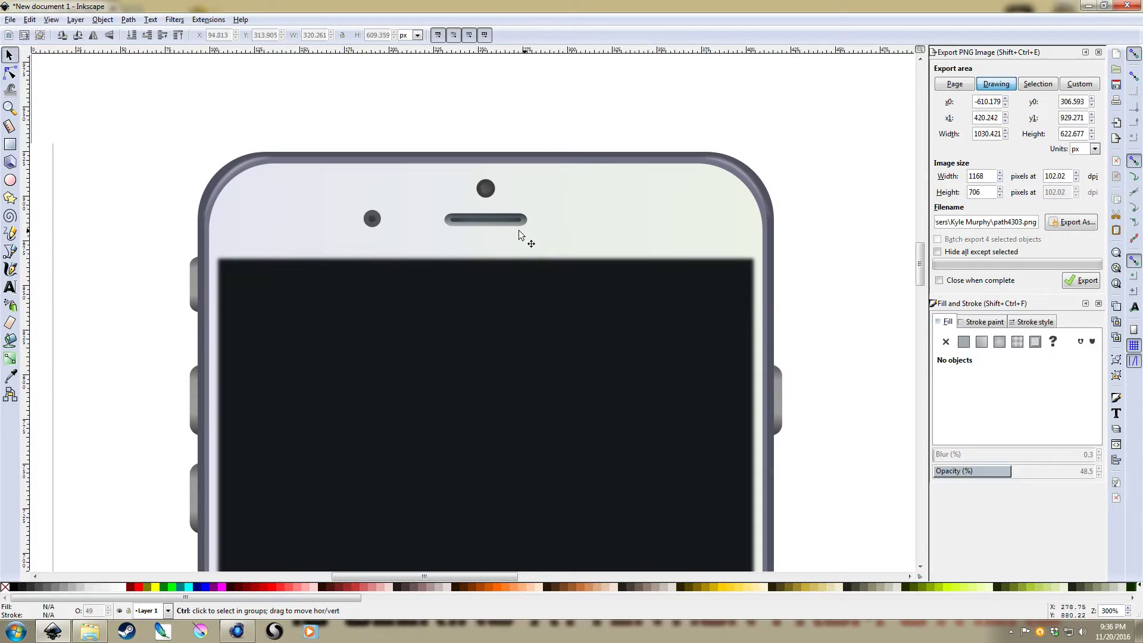
pyautogui.keyDown('ctrl'); pyautogui.scroll(-1, 505, 231); pyautogui.keyUp('ctrl')
pyautogui.moveTo(585, 220); pyautogui.dragTo(689, 193)
pyautogui.moveTo(652, 295); pyautogui.dragTo(582, 230)
pyautogui.keyDown('ctrl'); pyautogui.scroll(-1, 796, 263); pyautogui.keyUp('ctrl')
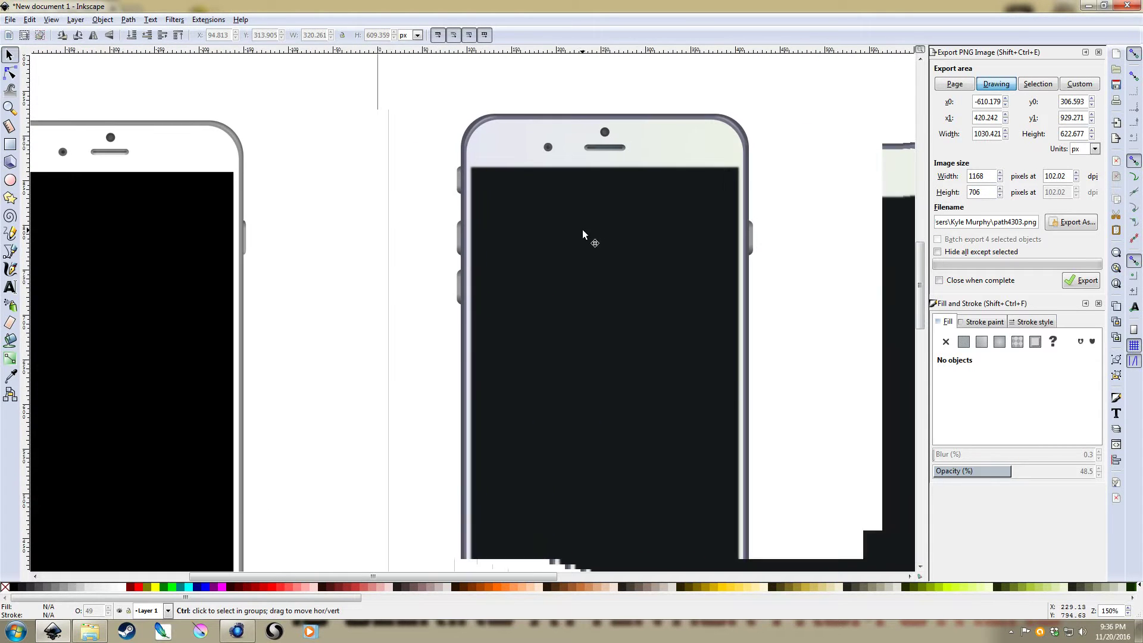
# Step: Shorten the vertical gradient of the outer earpiece slot so that it fades out at the slot's lower edge
pyautogui.keyDown('ctrl'); pyautogui.scroll(4, 604, 135); pyautogui.keyUp('ctrl')
pyautogui.keyDown('ctrl'); pyautogui.scroll(1, 605, 161); pyautogui.keyUp('ctrl')
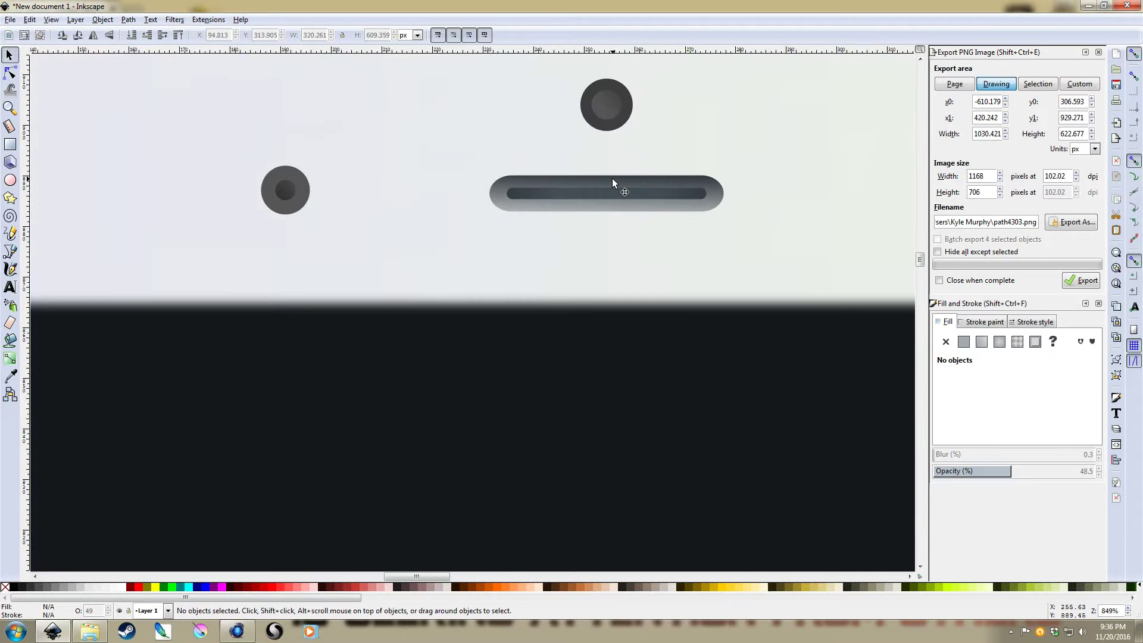
pyautogui.click(620, 189)
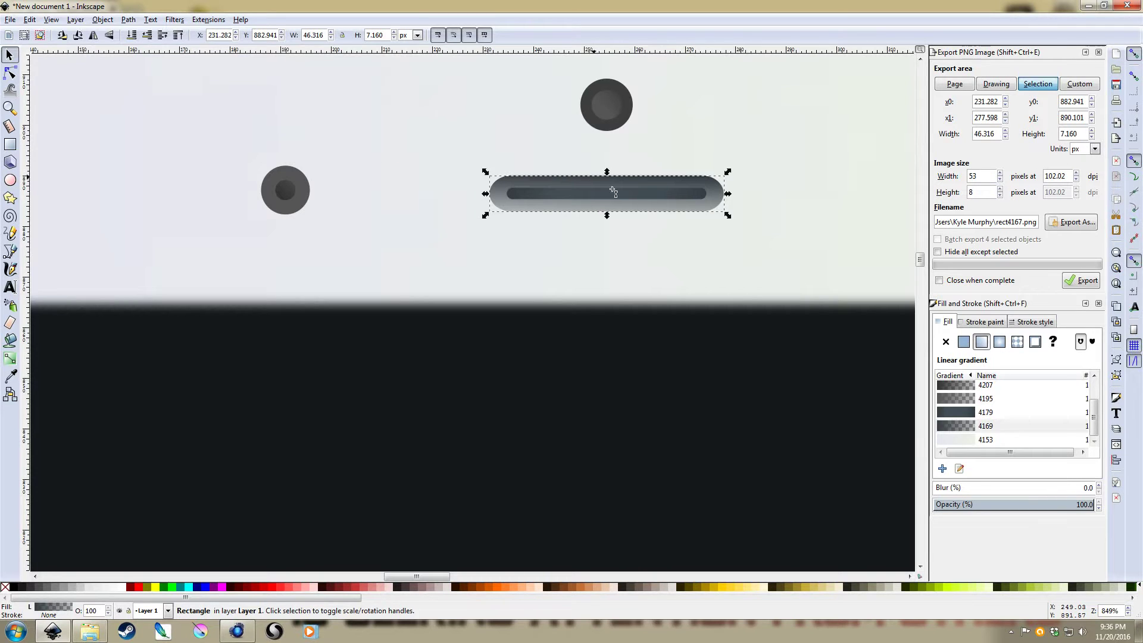
pyautogui.press('g')
pyautogui.moveTo(608, 231); pyautogui.dragTo(609, 216)
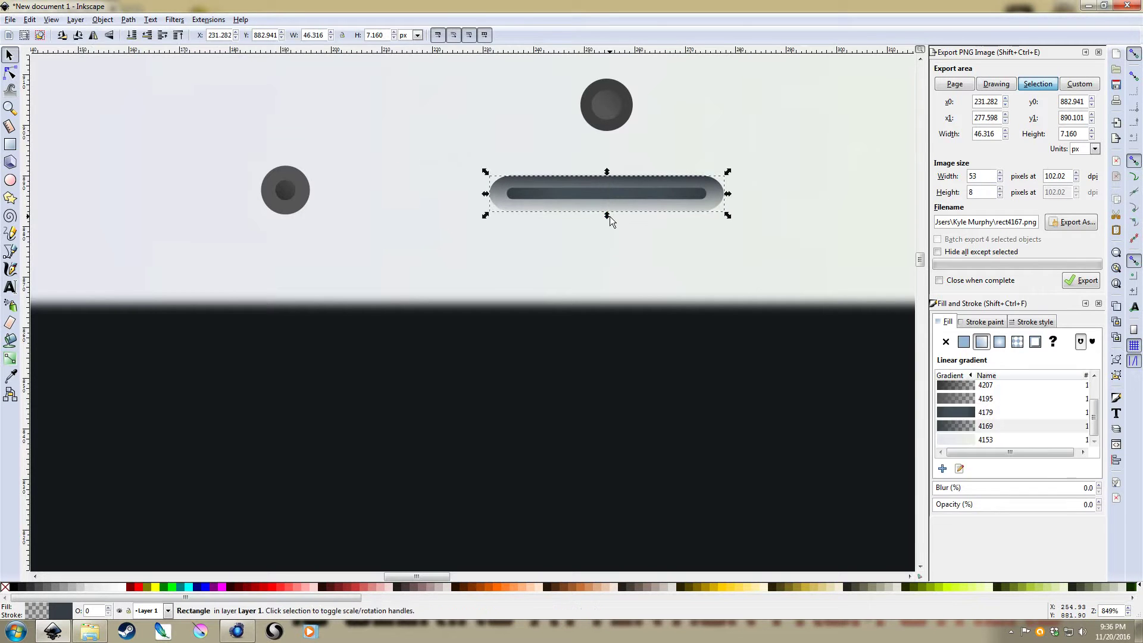
pyautogui.press('s')
# Step: Examine the whole phone drawing beside the reference image
pyautogui.scroll(-2, 611, 217)
pyautogui.scroll(-2, 612, 217)
pyautogui.click(548, 94)
pyautogui.moveTo(528, 203); pyautogui.dragTo(646, 180)
pyautogui.scroll(-1, 784, 202)
pyautogui.moveTo(796, 242); pyautogui.dragTo(668, 145)
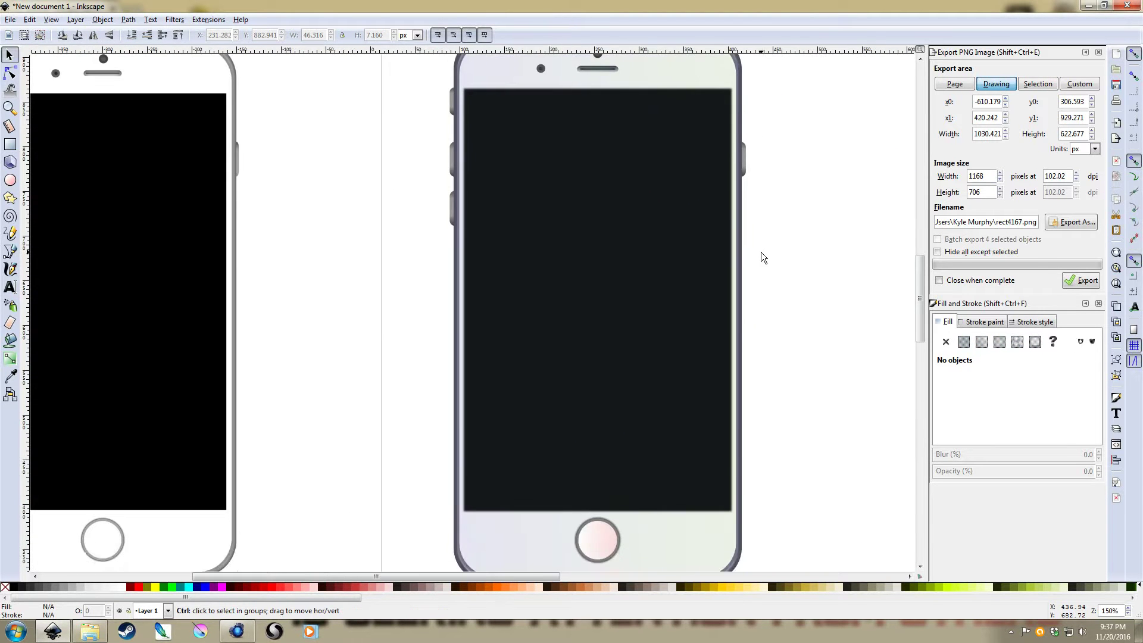
pyautogui.scroll(-2, 761, 252)
pyautogui.moveTo(760, 252); pyautogui.dragTo(739, 275)
pyautogui.scroll(1, 753, 266)
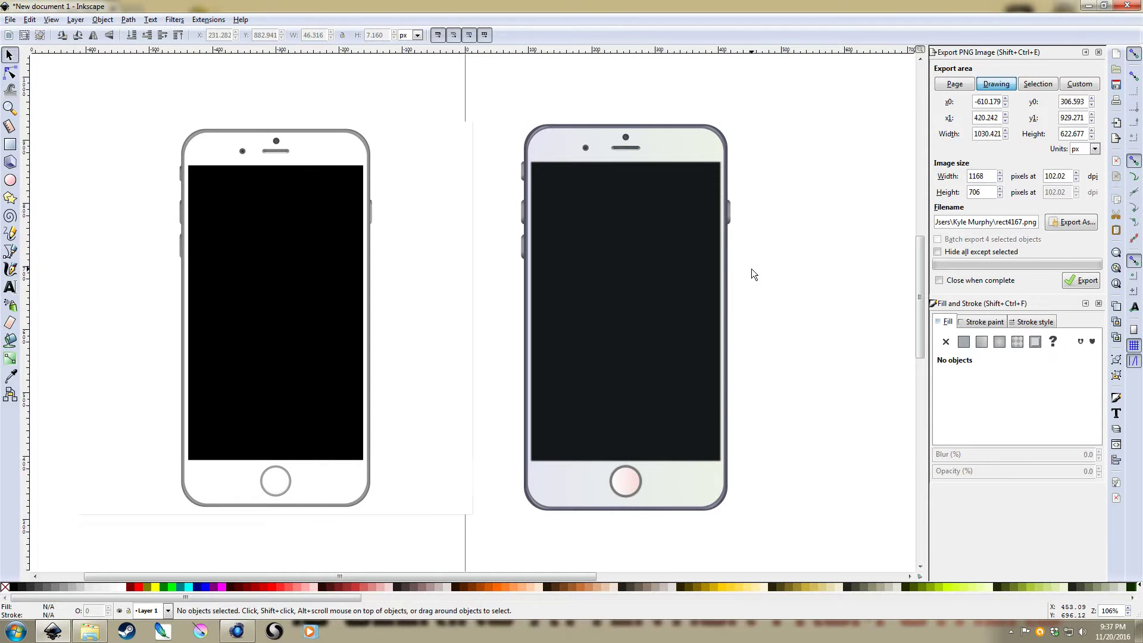
pyautogui.scroll(-1, 751, 269)
pyautogui.moveTo(755, 255); pyautogui.dragTo(740, 197)
# Step: Group all the parts of the drawn phone and move the group horizontally towards the middle of the page
pyautogui.moveTo(832, 454); pyautogui.dragTo(491, 69)
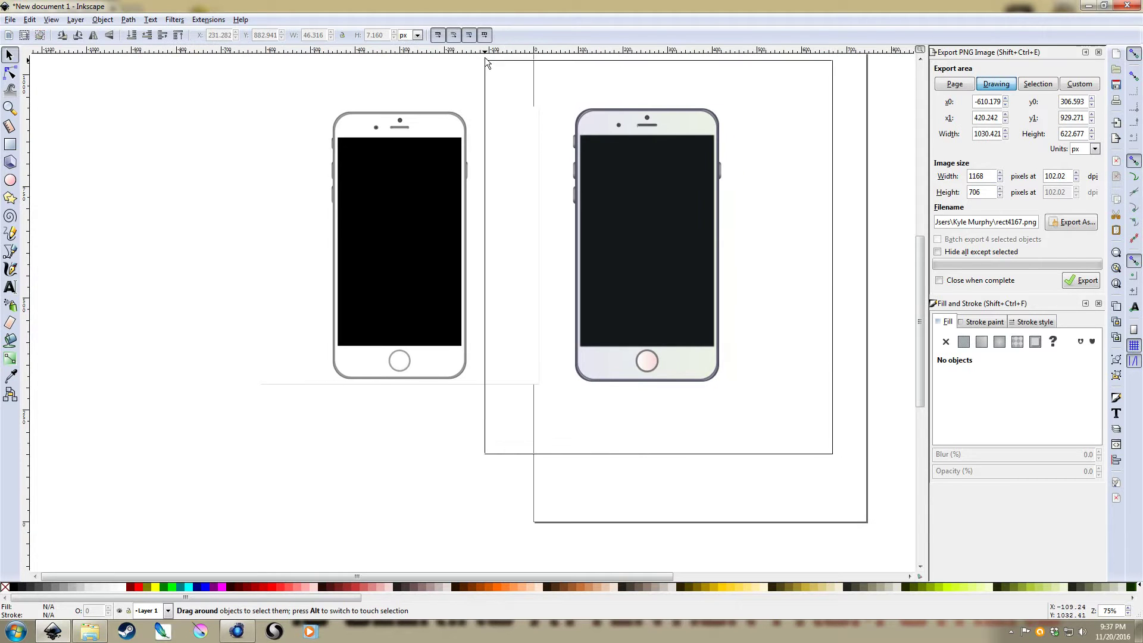
pyautogui.moveTo(826, 227); pyautogui.dragTo(830, 323)
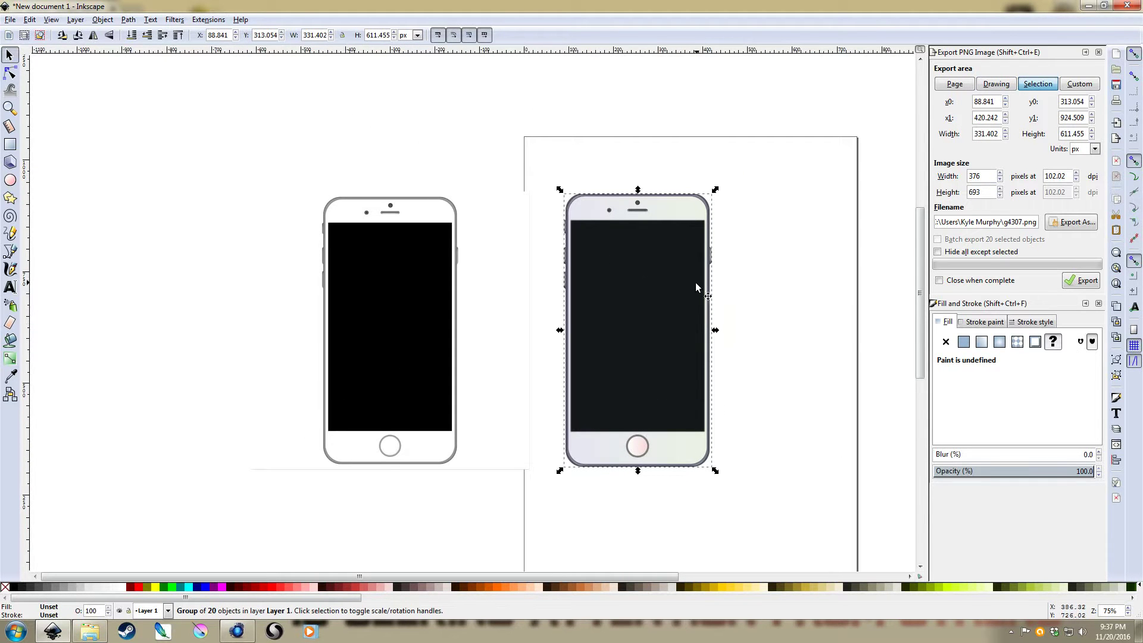
pyautogui.moveTo(766, 206); pyautogui.dragTo(659, 234)
pyautogui.moveTo(536, 234); pyautogui.dragTo(574, 234)
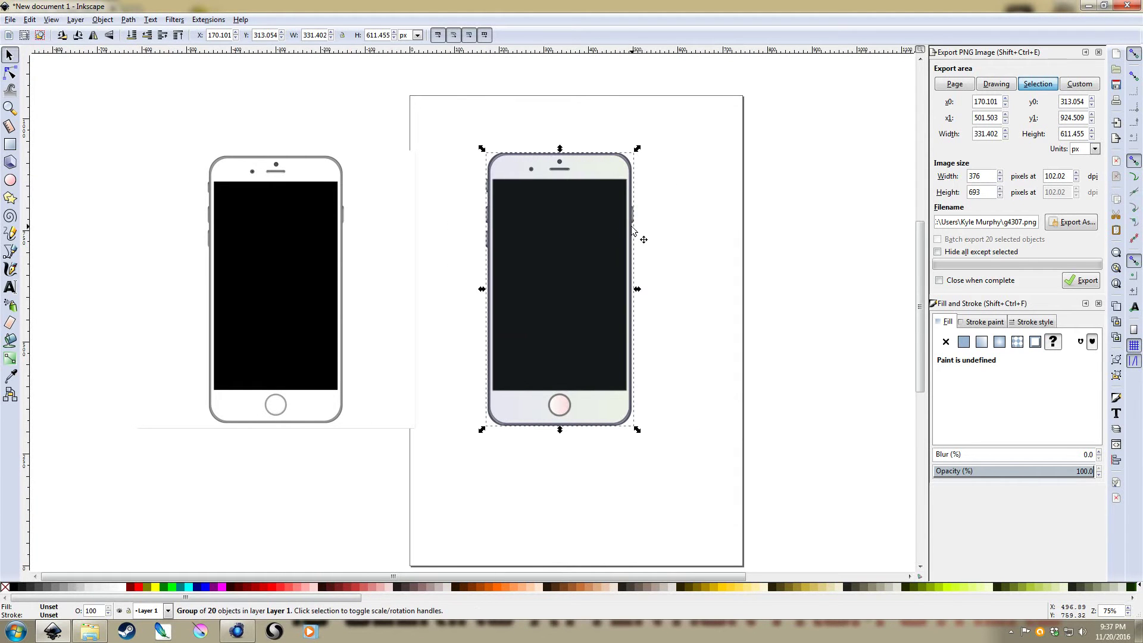
pyautogui.click(663, 242)
# Step: Draw a black rectangle about 354 by 652 px, slightly larger than the phone, and place it behind the phone
pyautogui.press('r')
pyautogui.moveTo(482, 145)
pyautogui.mouseDown()
pyautogui.moveTo(629, 444)
pyautogui.moveTo(656, 465)
pyautogui.moveTo(639, 436)
pyautogui.mouseUp()
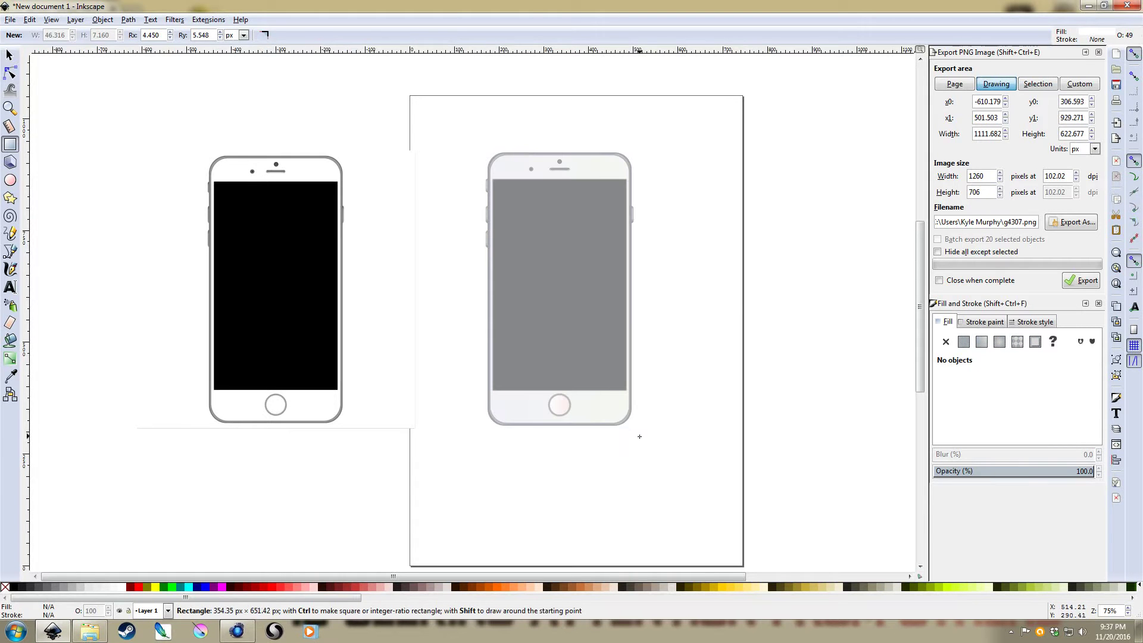
pyautogui.moveTo(976, 426); pyautogui.dragTo(941, 426)
pyautogui.click(691, 390)
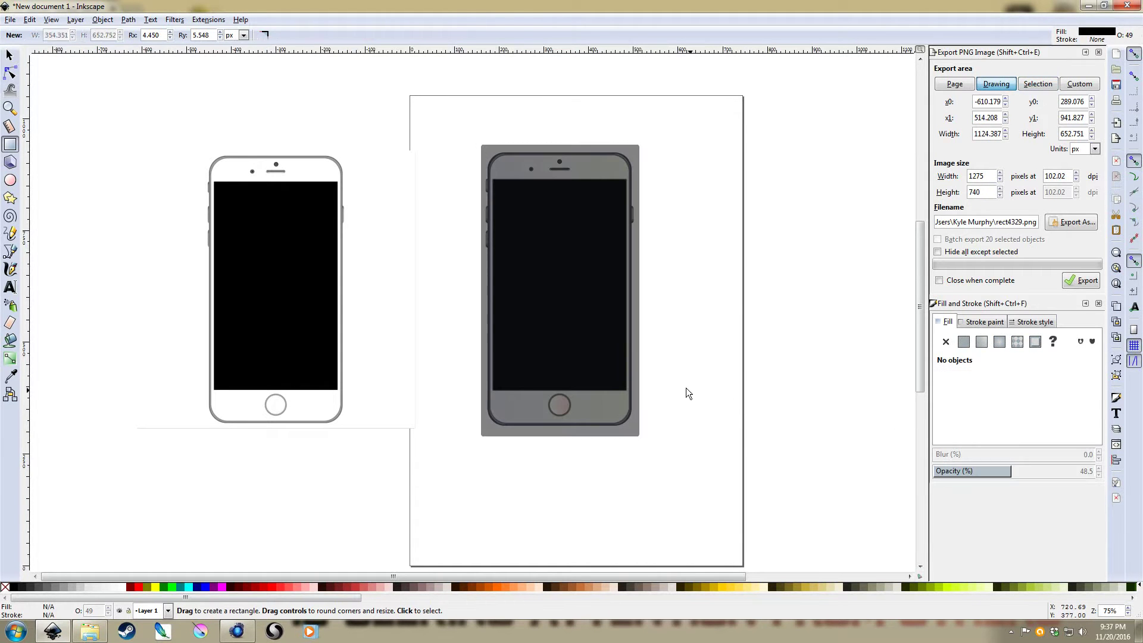
pyautogui.press('s')
pyautogui.click(580, 325)
pyautogui.press('pagedown')
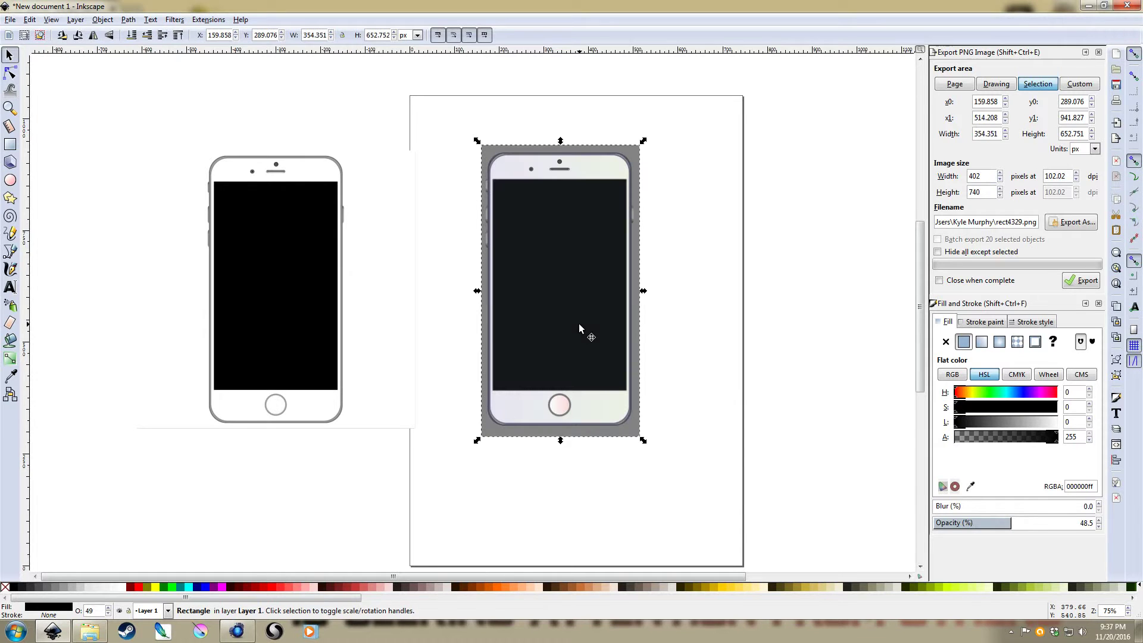
# Step: Blur the black rectangle by 7% and scale it down around its centre to about 415 by 697 px as a shadow
pyautogui.click(945, 506)
pyautogui.click(727, 419)
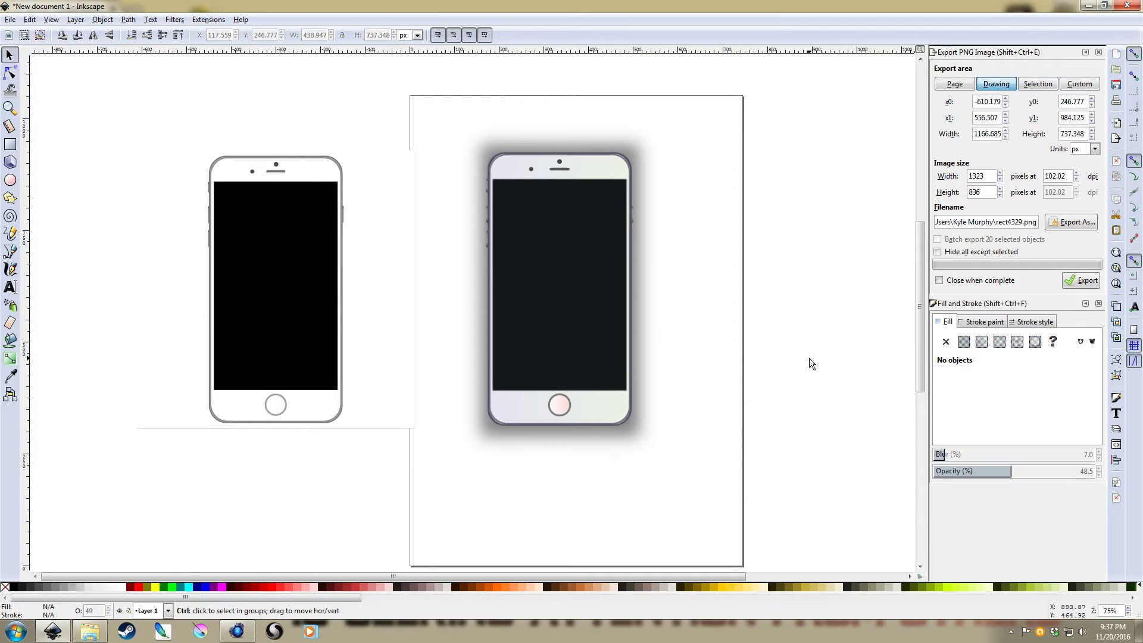
pyautogui.click(652, 132)
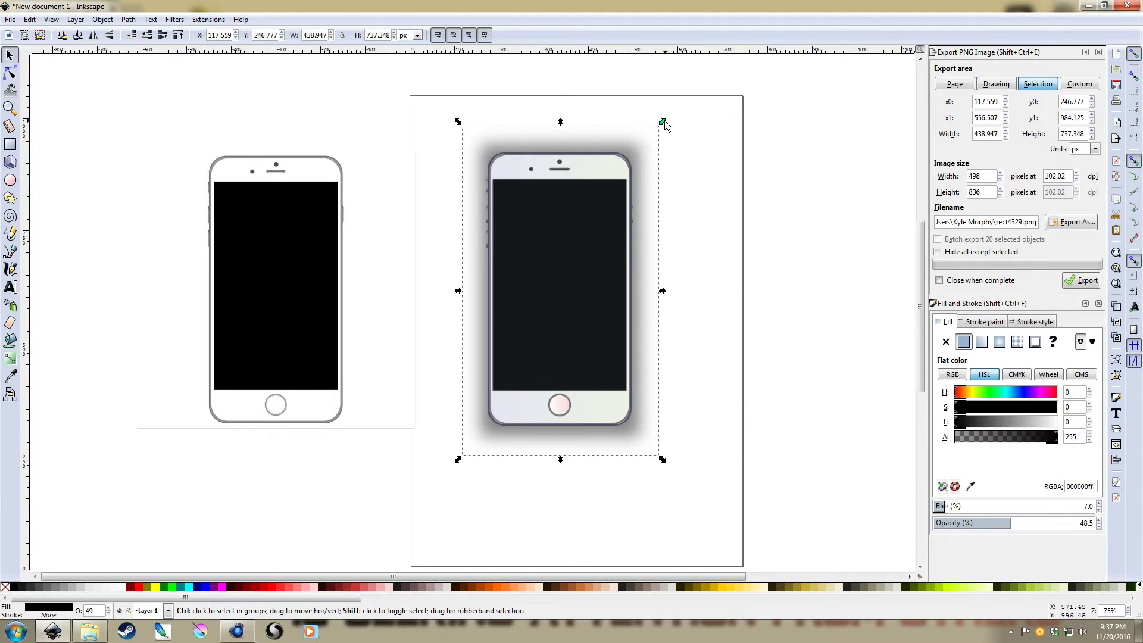
pyautogui.moveTo(663, 122); pyautogui.dragTo(659, 130)
pyautogui.click(704, 223)
pyautogui.keyDown('ctrl'); pyautogui.scroll(-1, 805, 297); pyautogui.keyUp('ctrl')
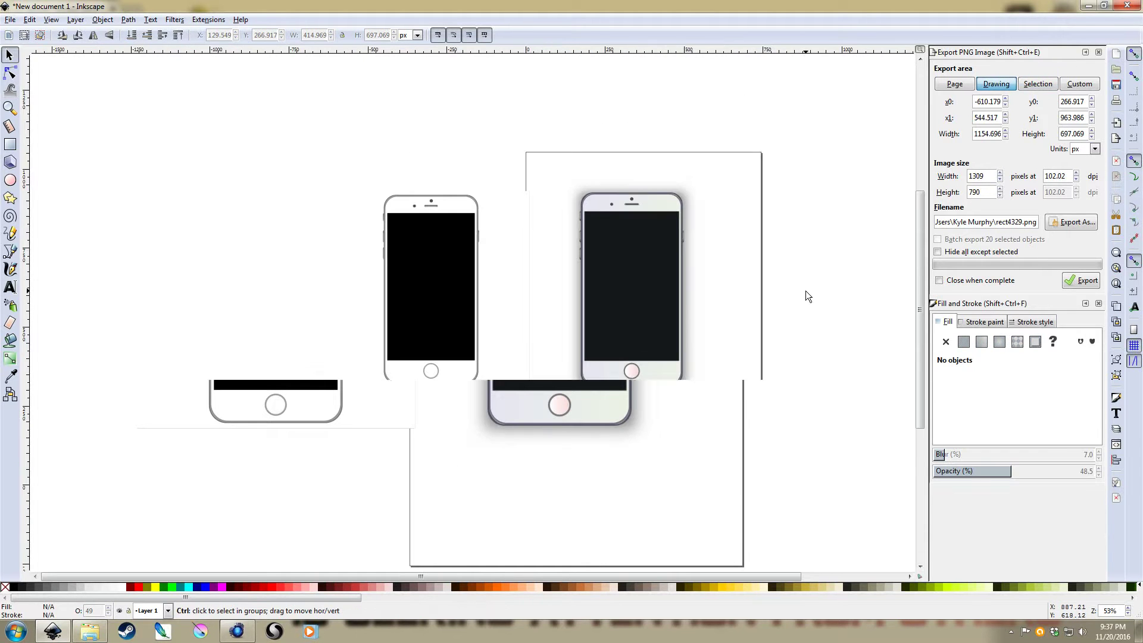
# Step: Group the phone together with its blurred shadow
pyautogui.moveTo(805, 290); pyautogui.dragTo(664, 239)
pyautogui.moveTo(697, 455); pyautogui.dragTo(329, 41)
pyautogui.hotkey('ctrl', 'g')
# Step: Duplicate the phone group and arrange the copies in a grid of three columns and two rows
pyautogui.hotkey('ctrl', 'd')
pyautogui.moveTo(524, 272); pyautogui.dragTo(782, 496)
pyautogui.hotkey('ctrl', 'd')
pyautogui.hotkey('ctrl', 'd')
pyautogui.moveTo(373, 73); pyautogui.dragTo(751, 458)
pyautogui.scroll(-5, 684, 297)
pyautogui.moveTo(646, 184); pyautogui.dragTo(657, 407)
# Step: Delete the reference image of the phone
pyautogui.press('Escape')
pyautogui.click(305, 152)
pyautogui.press('Delete')
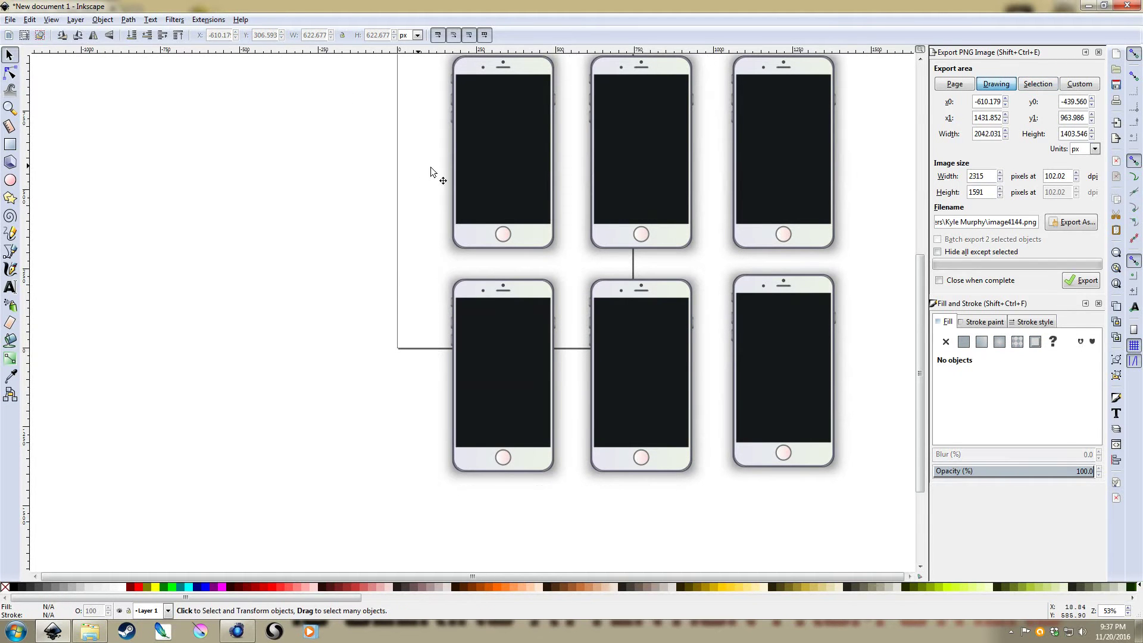
# Step: Examine the grid of phone copies and their shadows
pyautogui.scroll(-2, 461, 172)
pyautogui.moveTo(497, 174); pyautogui.dragTo(516, 202)
pyautogui.scroll(2, 381, 177)
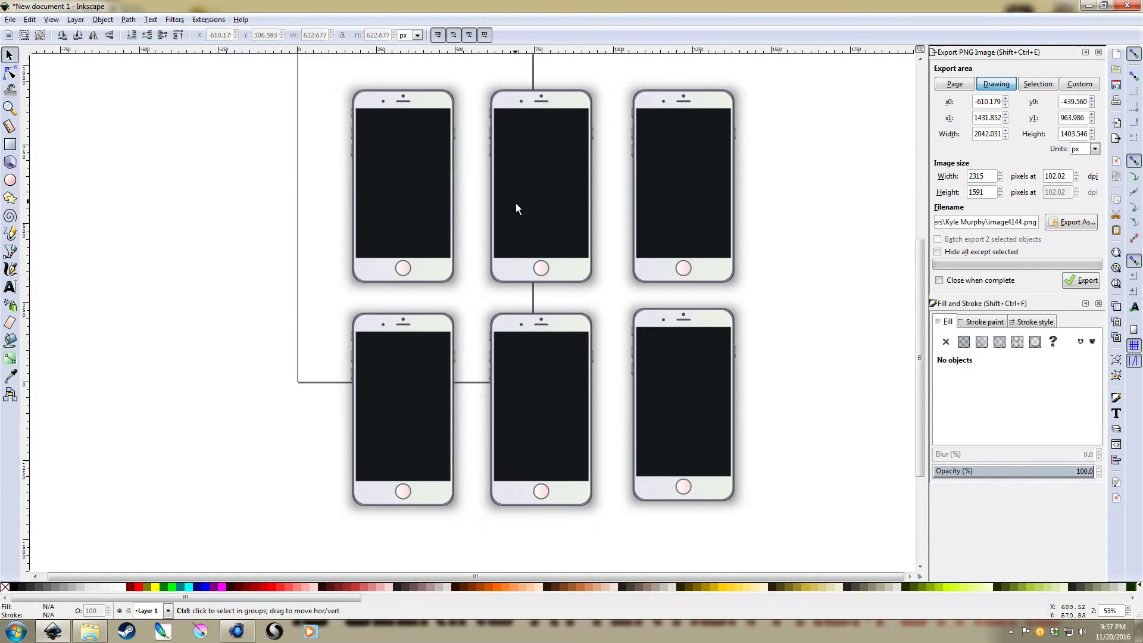
pyautogui.scroll(2, 469, 201)
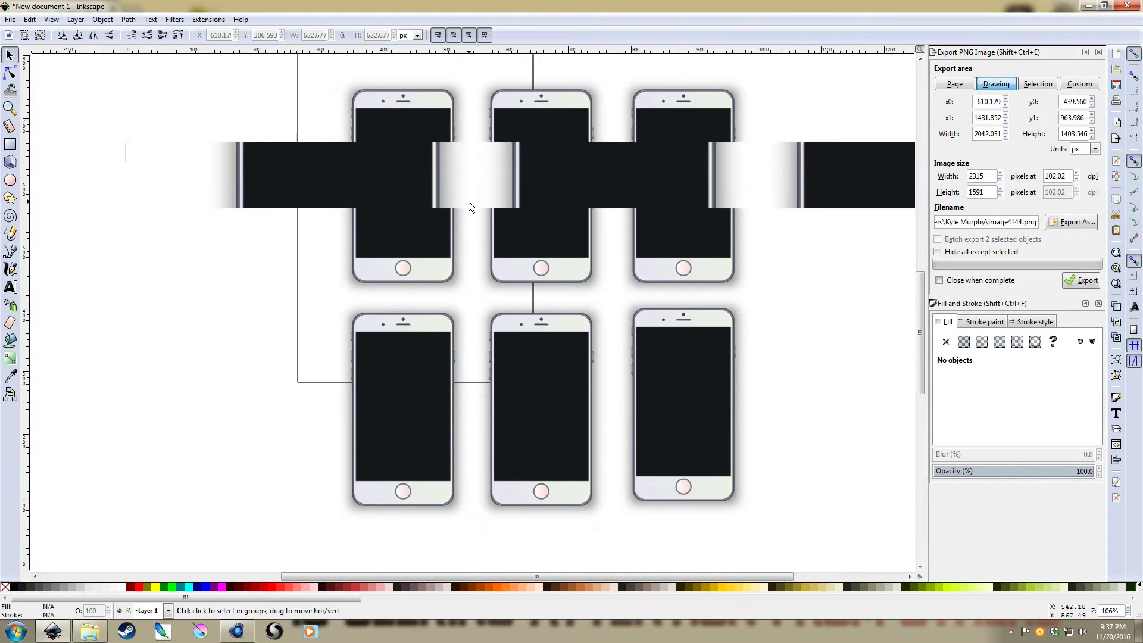
pyautogui.moveTo(474, 252); pyautogui.dragTo(493, 351)
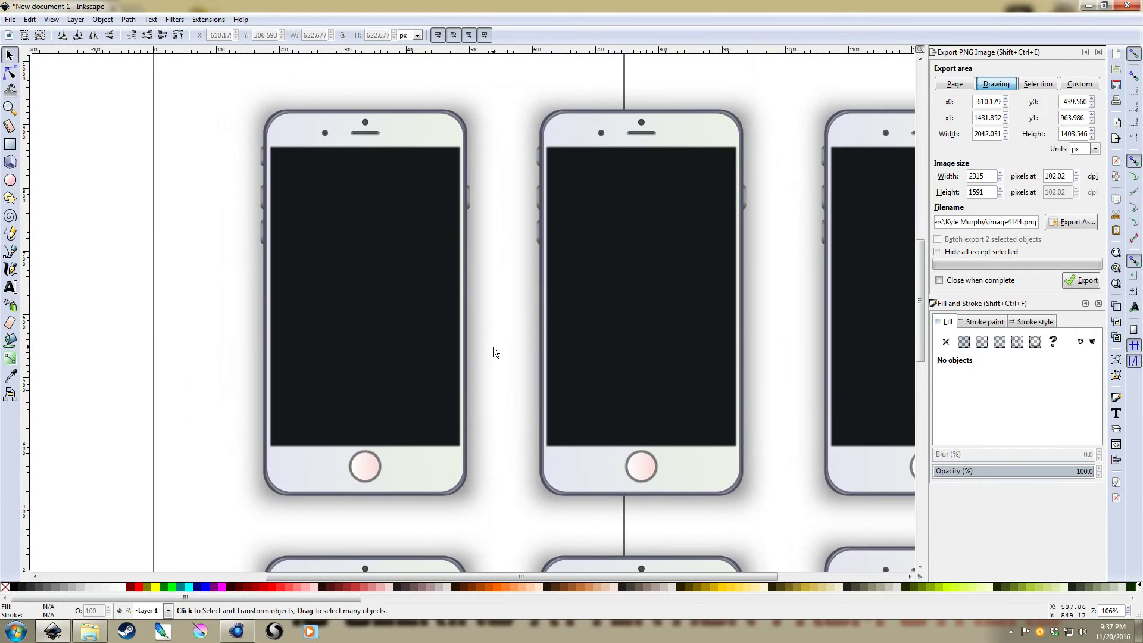
pyautogui.scroll(-1, 488, 331)
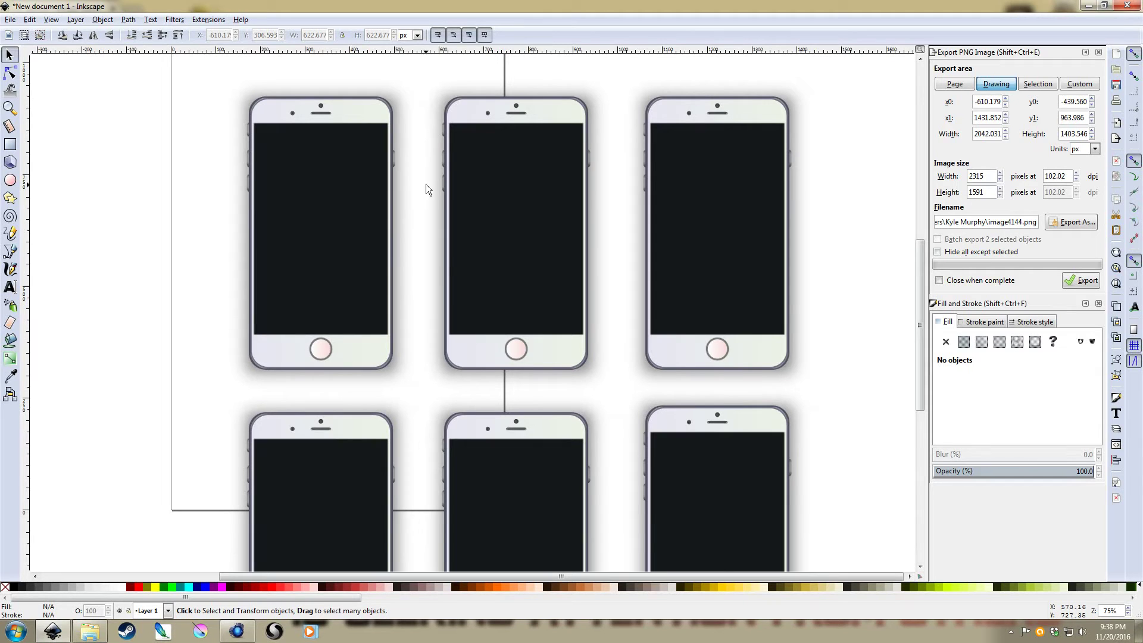
pyautogui.moveTo(424, 245); pyautogui.dragTo(380, 218)
pyautogui.scroll(-1, 412, 234)
pyautogui.scroll(1, 462, 186)
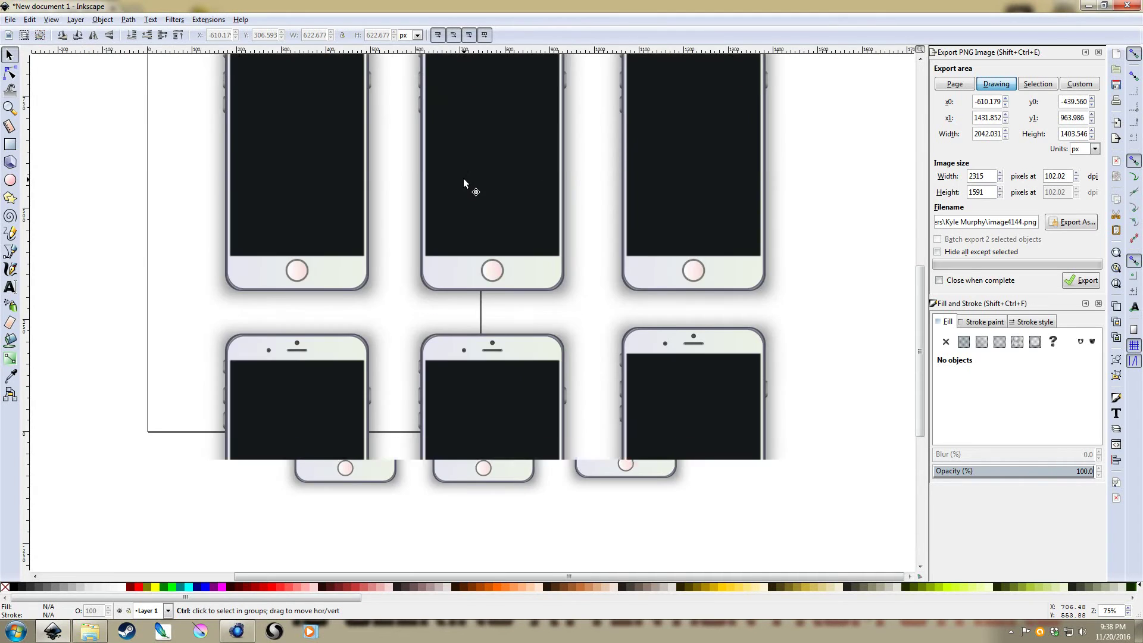
# Step: Delete the five phone copies, keeping only the original phone on the page
pyautogui.click(470, 249)
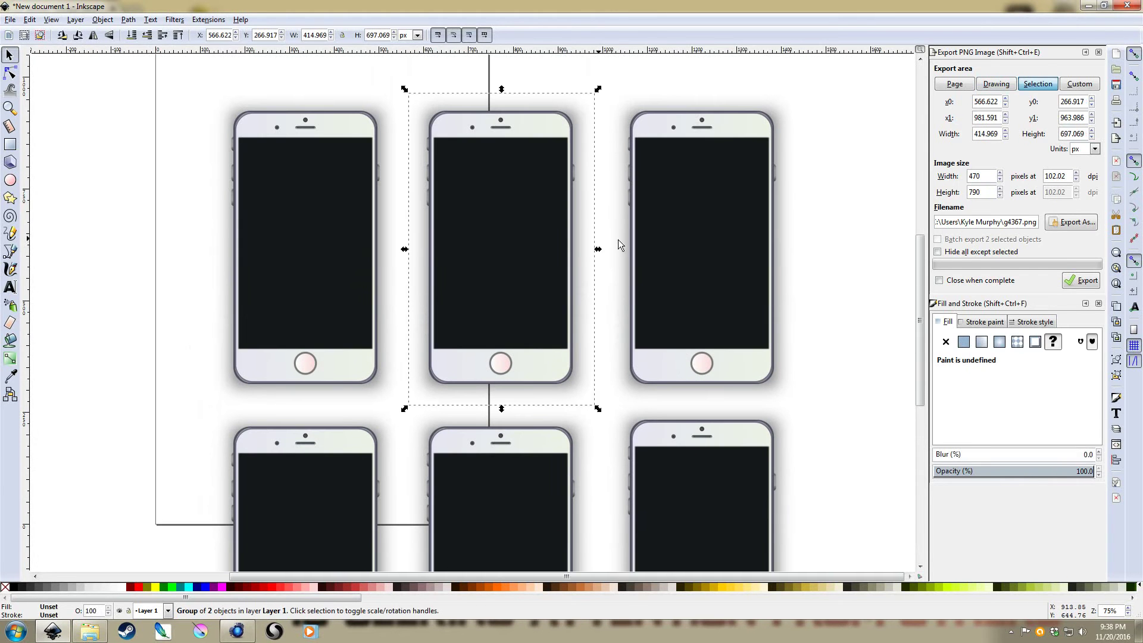
pyautogui.press('Delete')
pyautogui.click(645, 248)
pyautogui.press('Delete')
pyautogui.click(671, 455)
pyautogui.press('Delete')
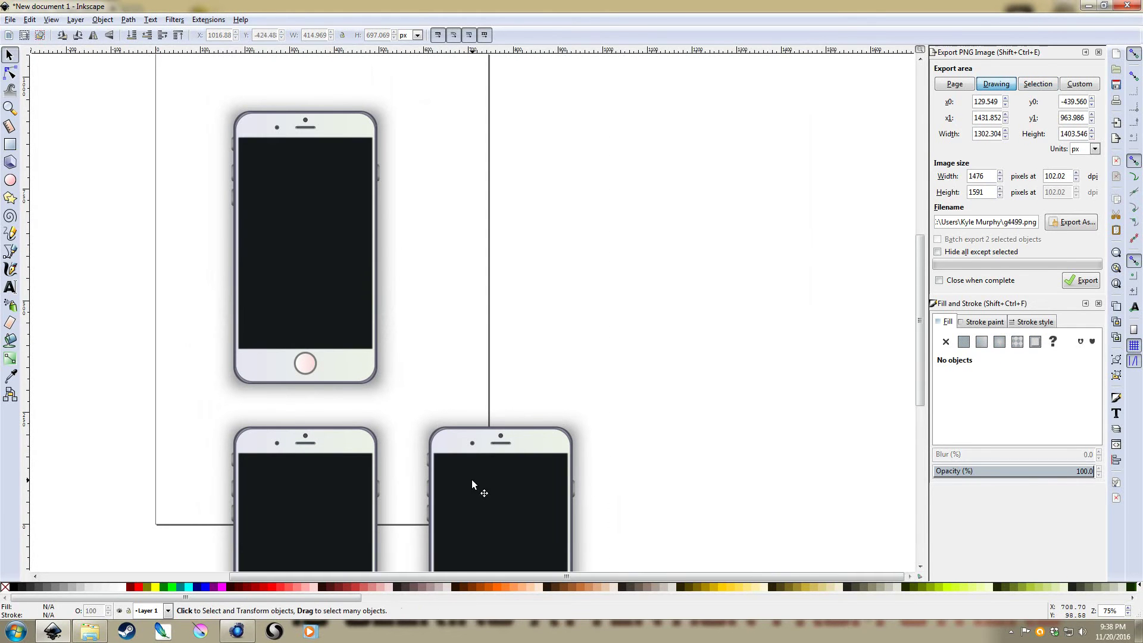
pyautogui.click(471, 480)
pyautogui.press('Delete')
pyautogui.click(349, 455)
pyautogui.press('Delete')
# Step: Draw a path about 286 by 450 px with straight segments over the upper right half of the phone's screen
pyautogui.scroll(1, 438, 215)
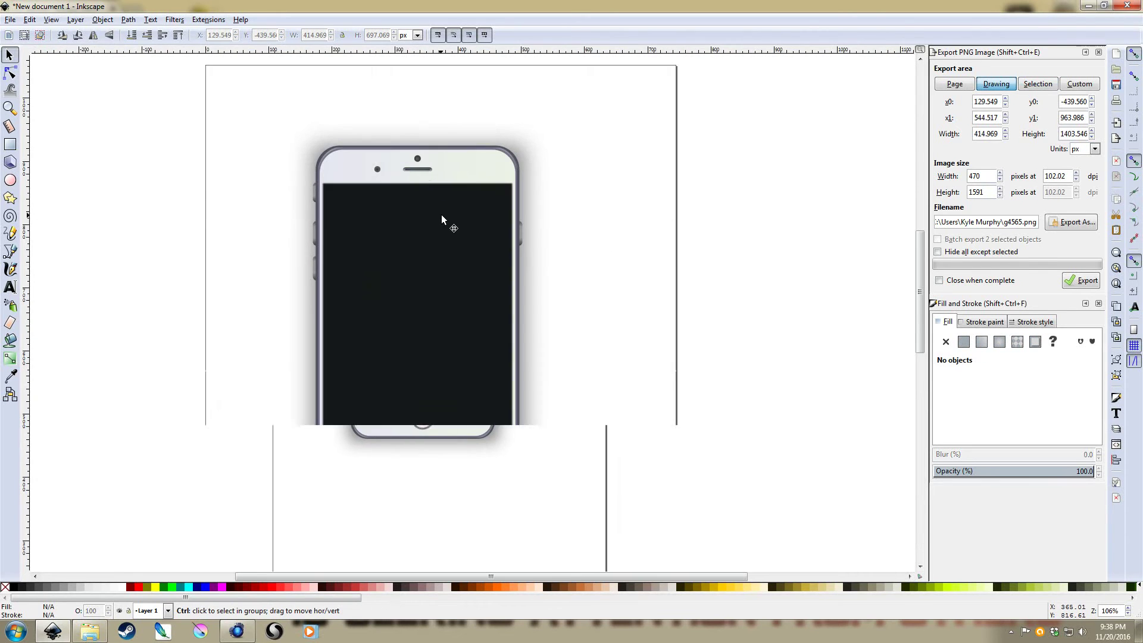
pyautogui.moveTo(544, 184); pyautogui.dragTo(627, 138)
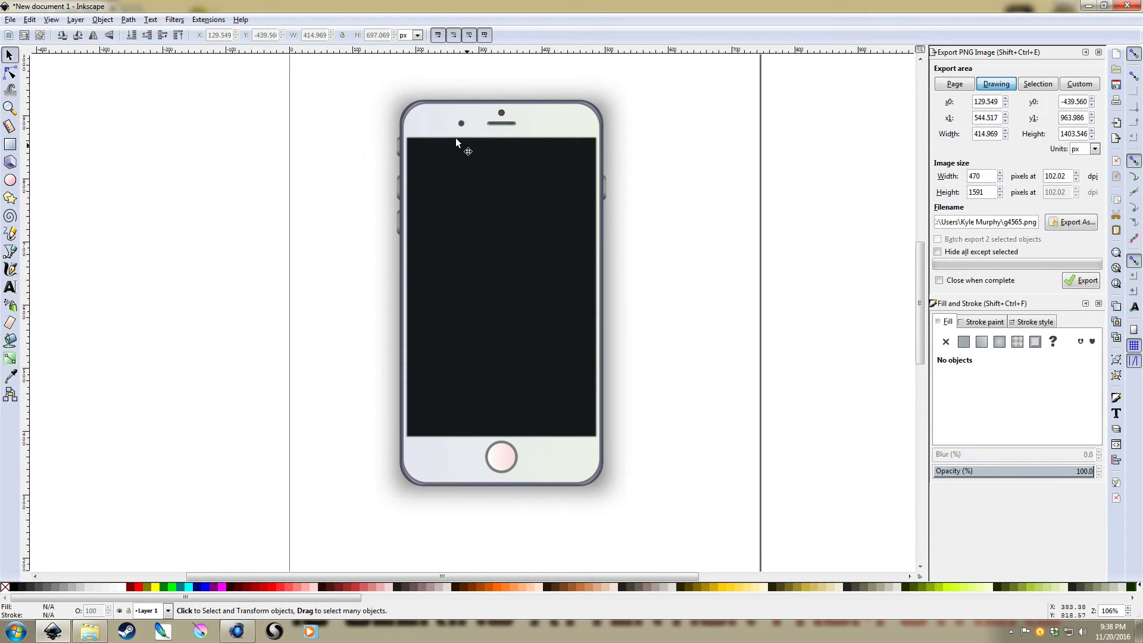
pyautogui.press('b')
pyautogui.click(409, 141)
pyautogui.click(590, 142)
pyautogui.click(591, 425)
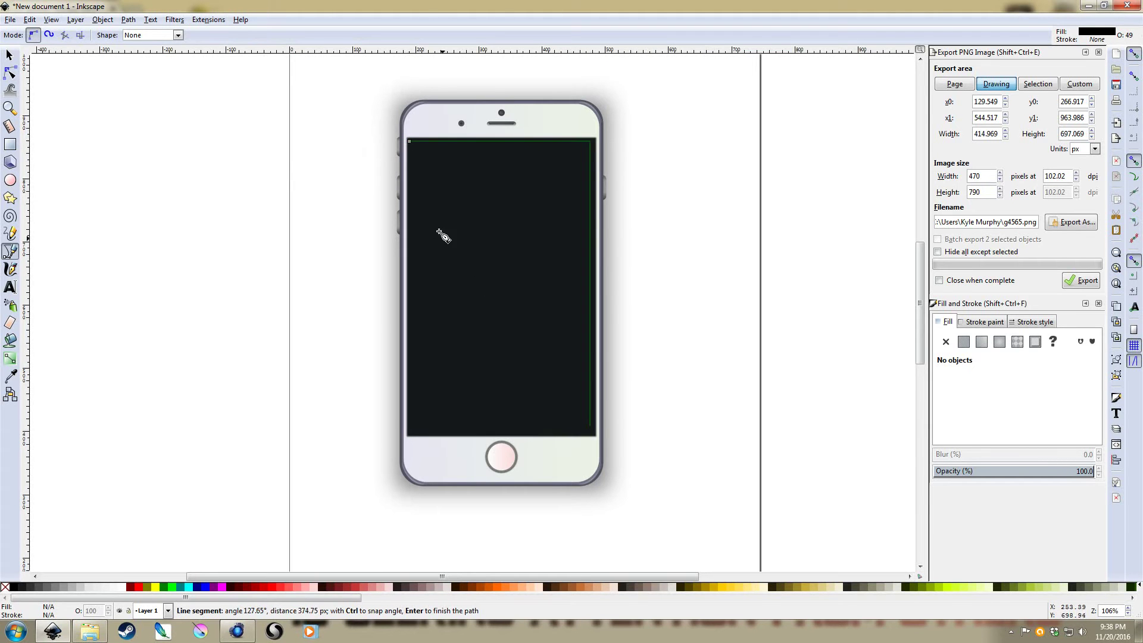
pyautogui.doubleClick(423, 176)
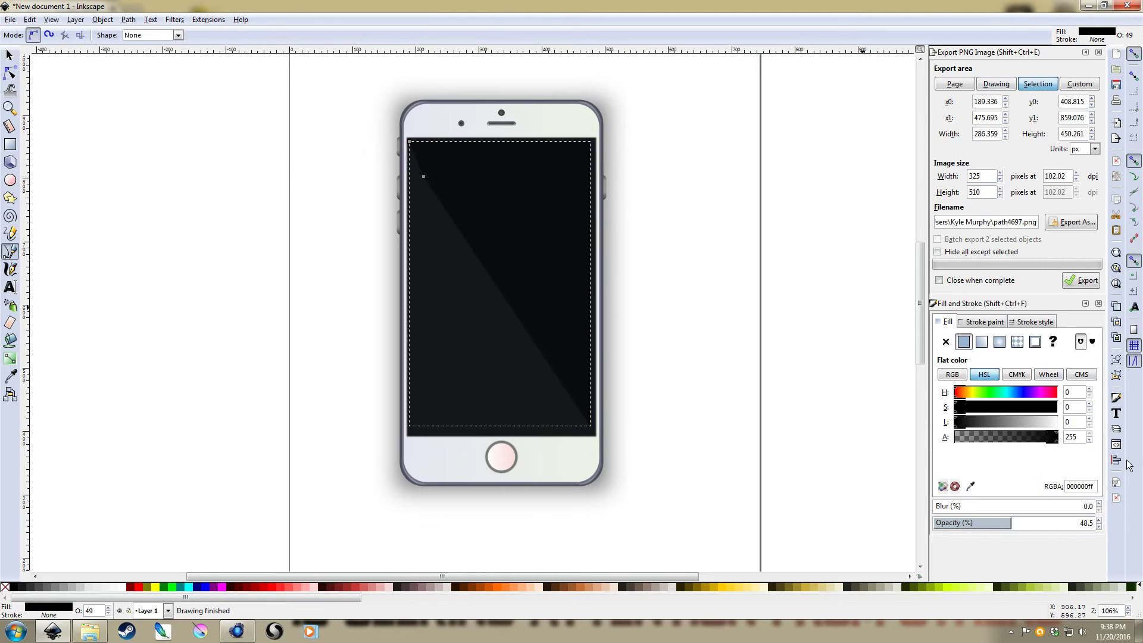
# Step: Fill the diagonal shape over the phone's screen with white and set its opacity to 70.7%
pyautogui.moveTo(1049, 422); pyautogui.dragTo(1094, 430)
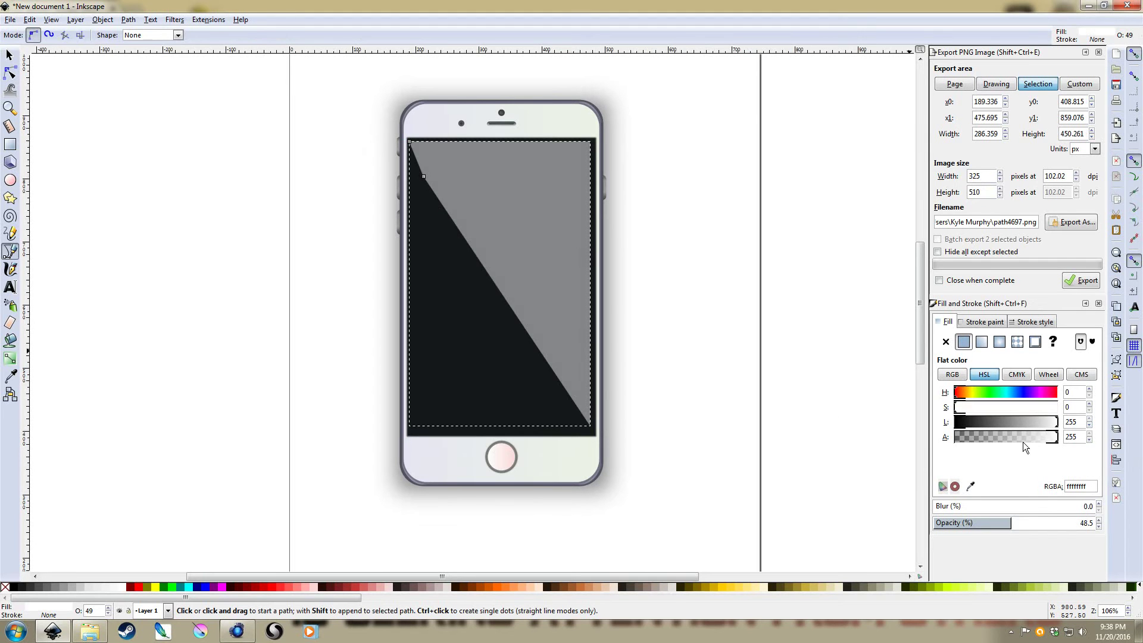
pyautogui.click(1047, 524)
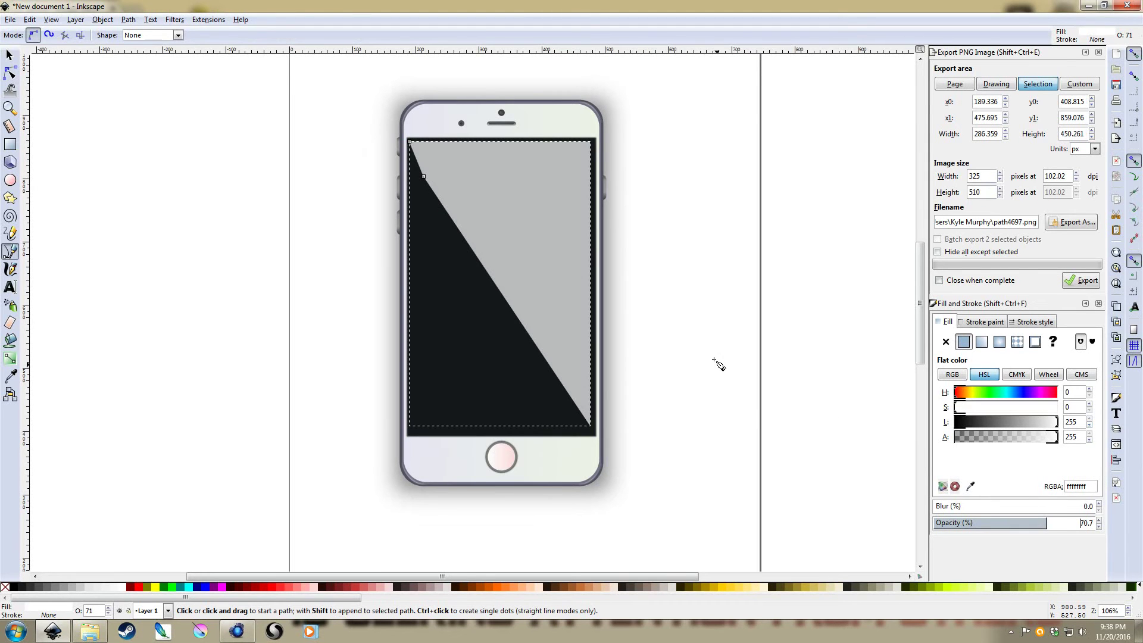
pyautogui.click(9, 55)
pyautogui.click(176, 135)
# Step: Give the diagonal screen shape a linear gradient from white to transparent, running nearly vertically from its top edge to its bottom
pyautogui.click(566, 238)
pyautogui.click(982, 341)
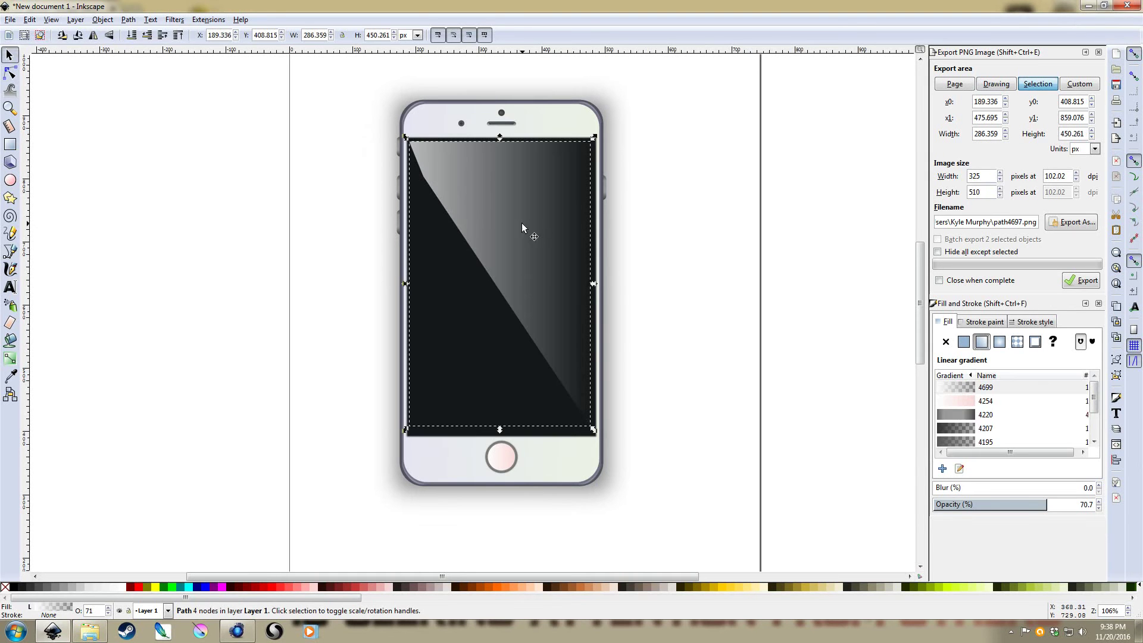
pyautogui.press('g')
pyautogui.moveTo(527, 143); pyautogui.dragTo(548, 440)
pyautogui.press('s')
pyautogui.click(655, 300)
pyautogui.scroll(-2, 655, 299)
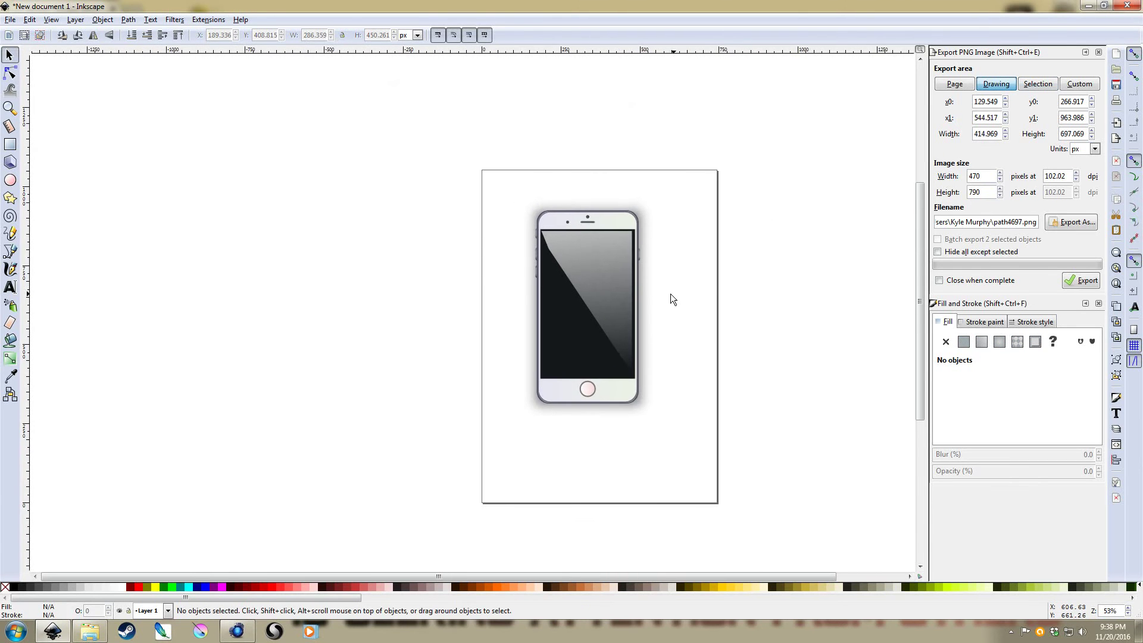
# Step: Set the diagonal screen reflection's opacity to 34.4%
pyautogui.scroll(1, 655, 292)
pyautogui.click(556, 260)
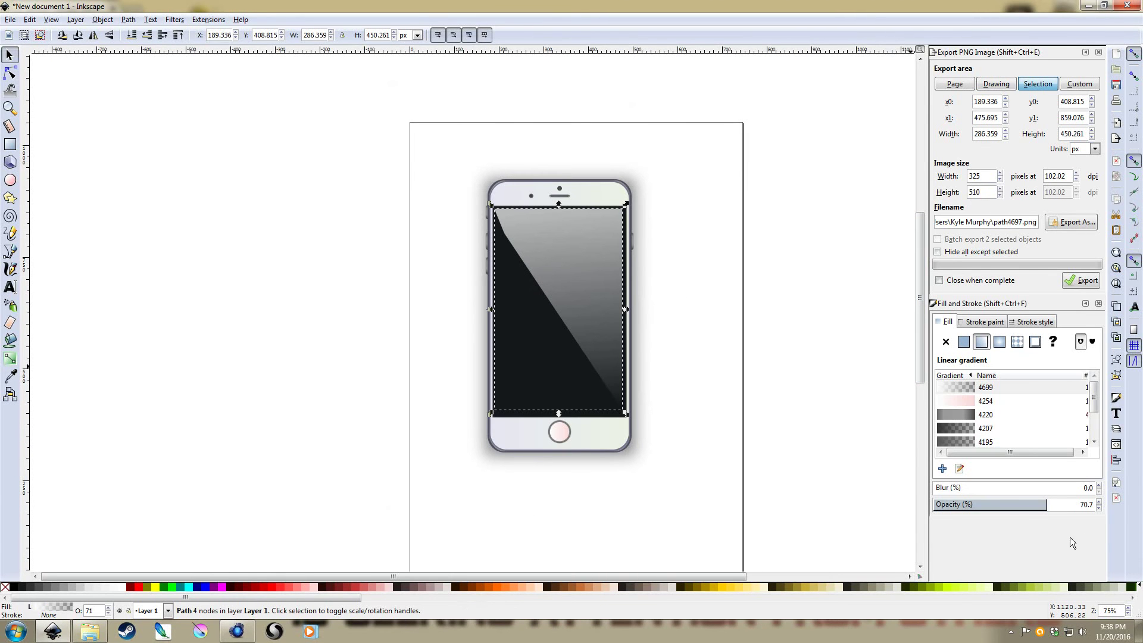
pyautogui.click(989, 498)
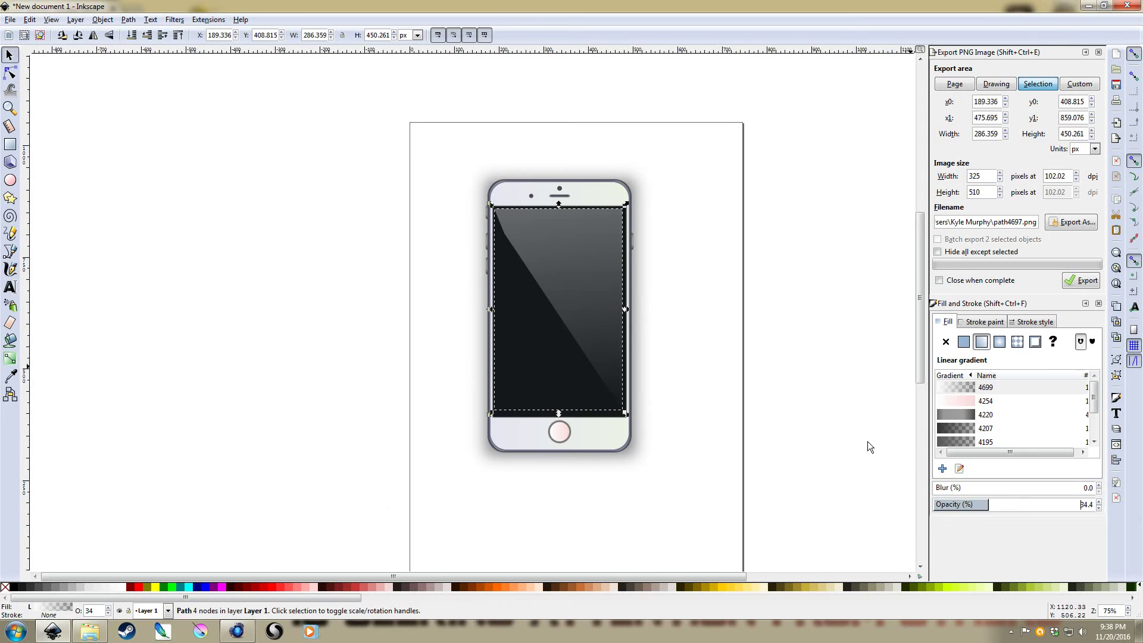
pyautogui.click(787, 307)
# Step: Group the phone with its screen reflection, and place two duplicates in a row to the right of the original
pyautogui.scroll(-1, 768, 321)
pyautogui.moveTo(732, 449); pyautogui.dragTo(487, 163)
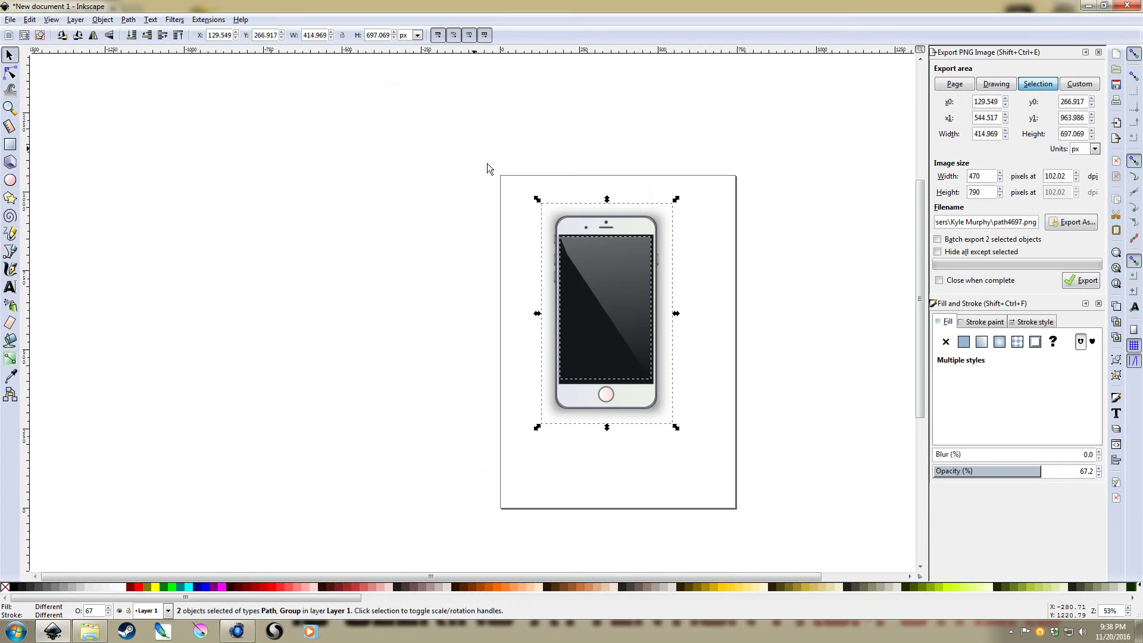
pyautogui.moveTo(756, 279); pyautogui.dragTo(632, 203)
pyautogui.hotkey('ctrl', 'd')
pyautogui.moveTo(498, 215); pyautogui.dragTo(796, 224)
pyautogui.click(738, 342)
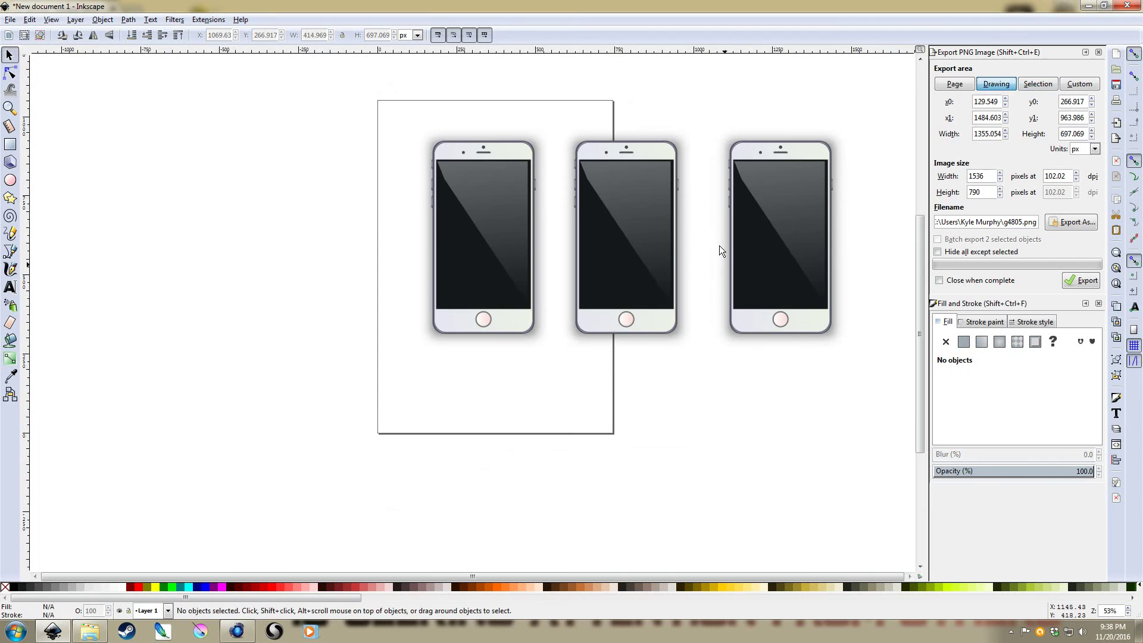
pyautogui.scroll(1, 749, 197)
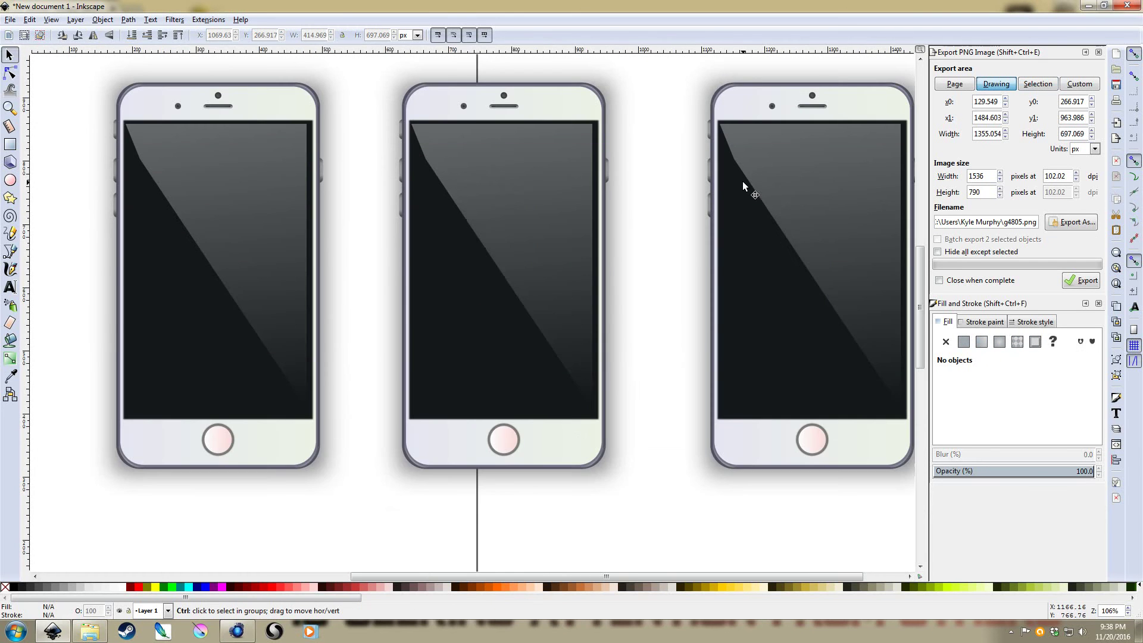
pyautogui.moveTo(715, 187); pyautogui.dragTo(678, 200)
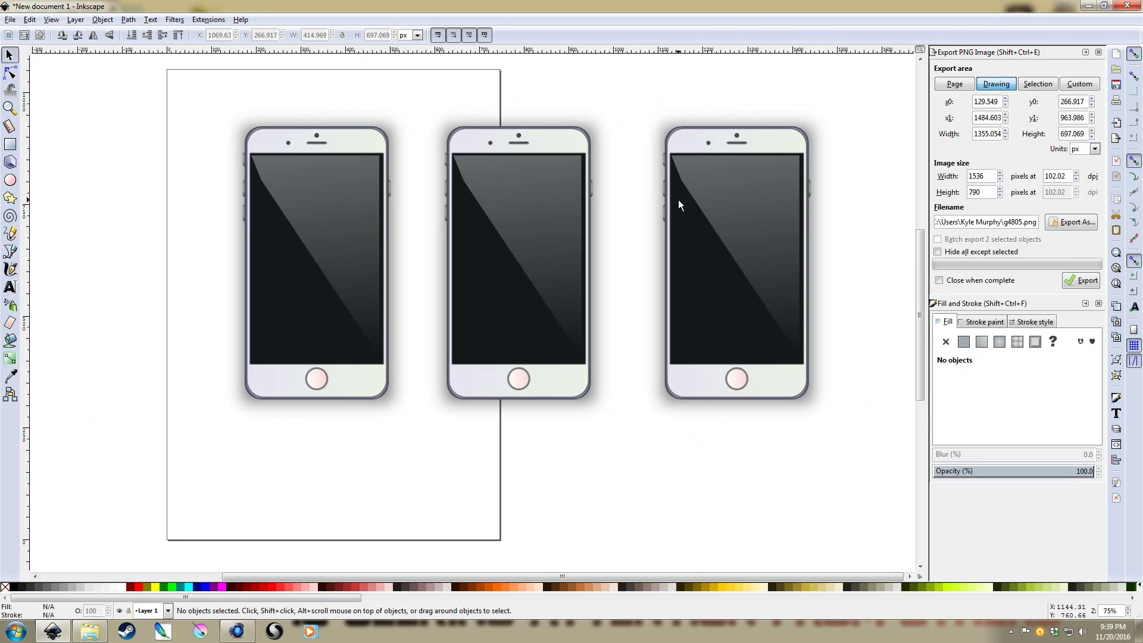
pyautogui.press('shift')
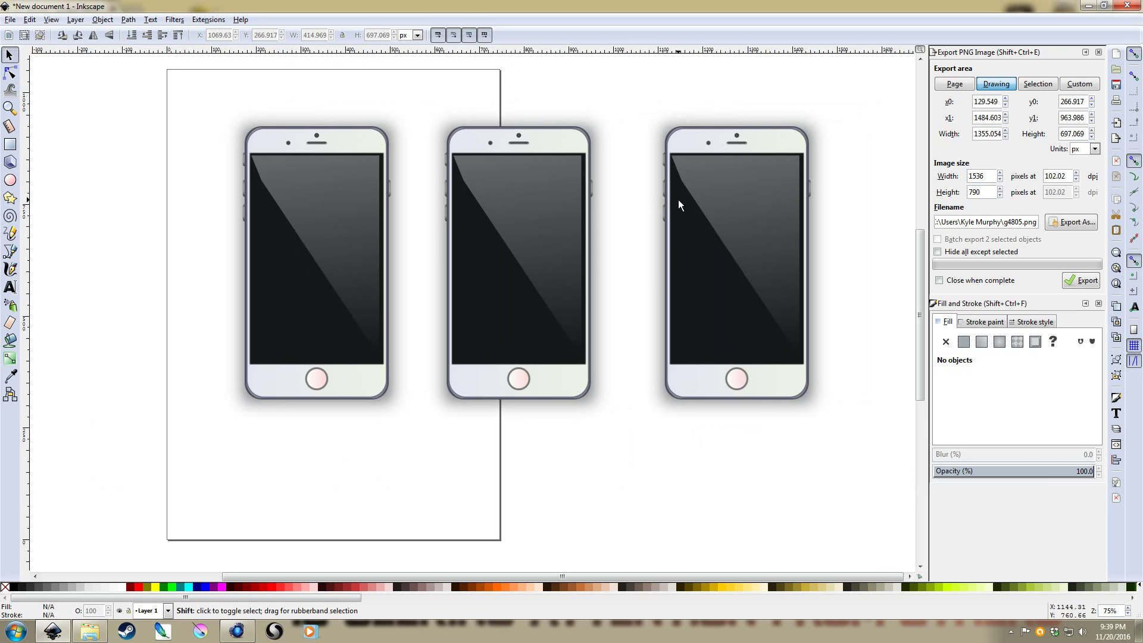